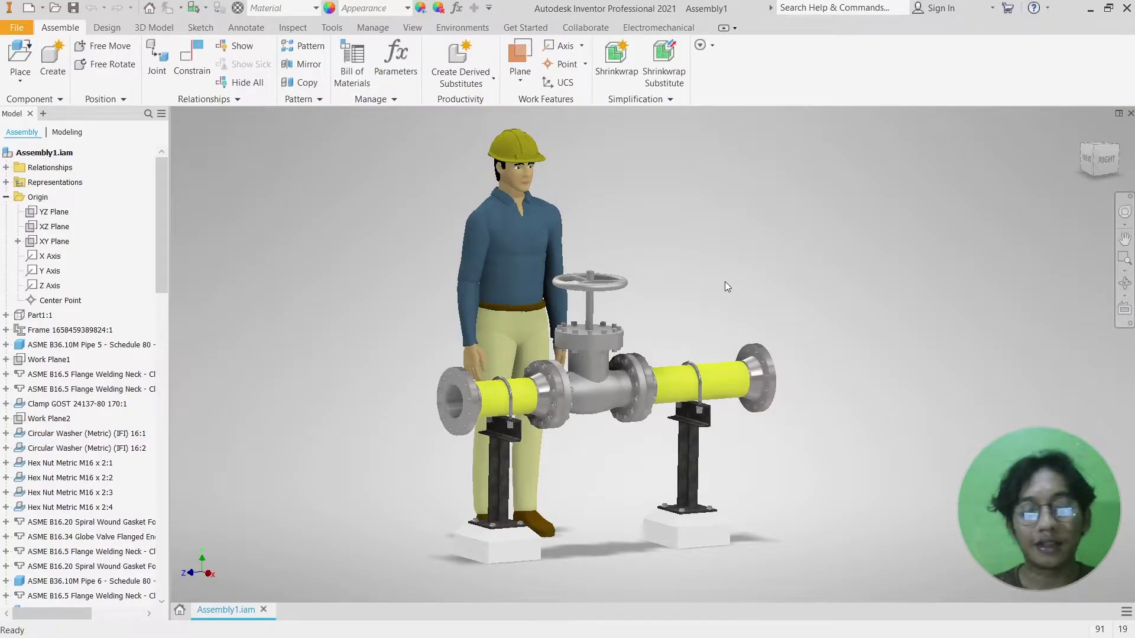
# - Create a new part from the metric Standard (mm).ipt template and start a 2D sketch on the XY plane
pyautogui.hotkey('ctrl', 'n')
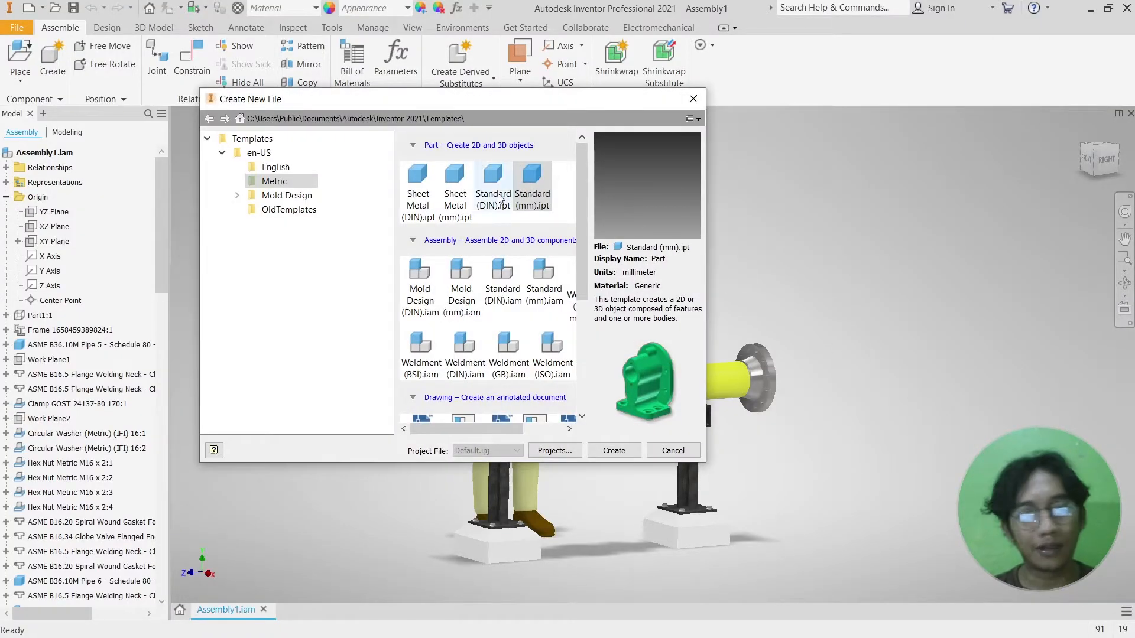
pyautogui.doubleClick(544, 179)
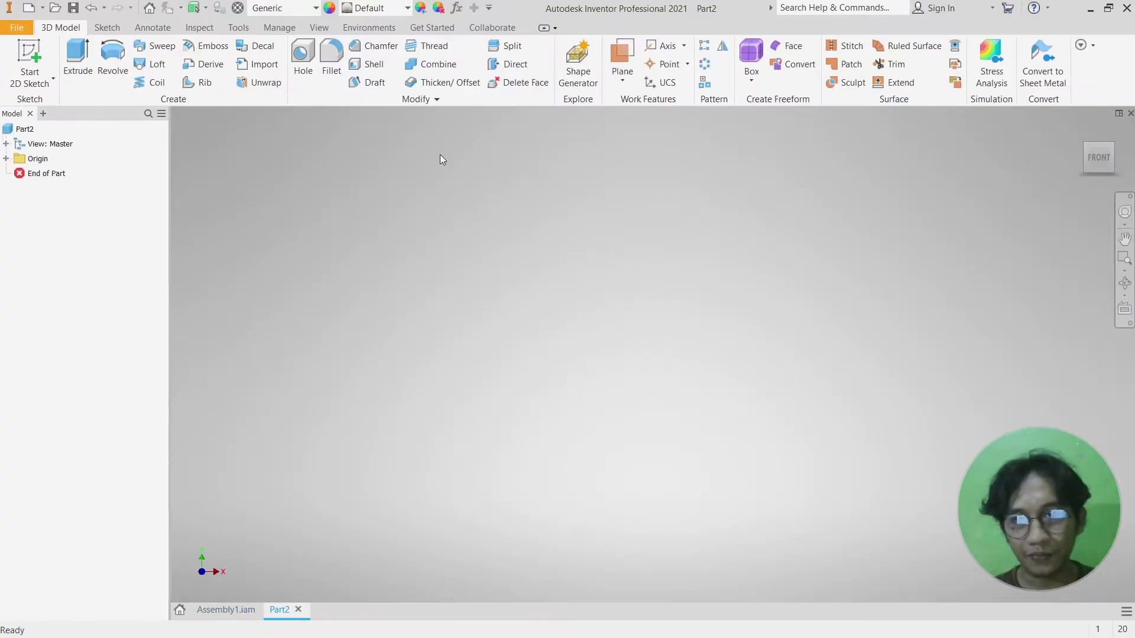
pyautogui.click(16, 55)
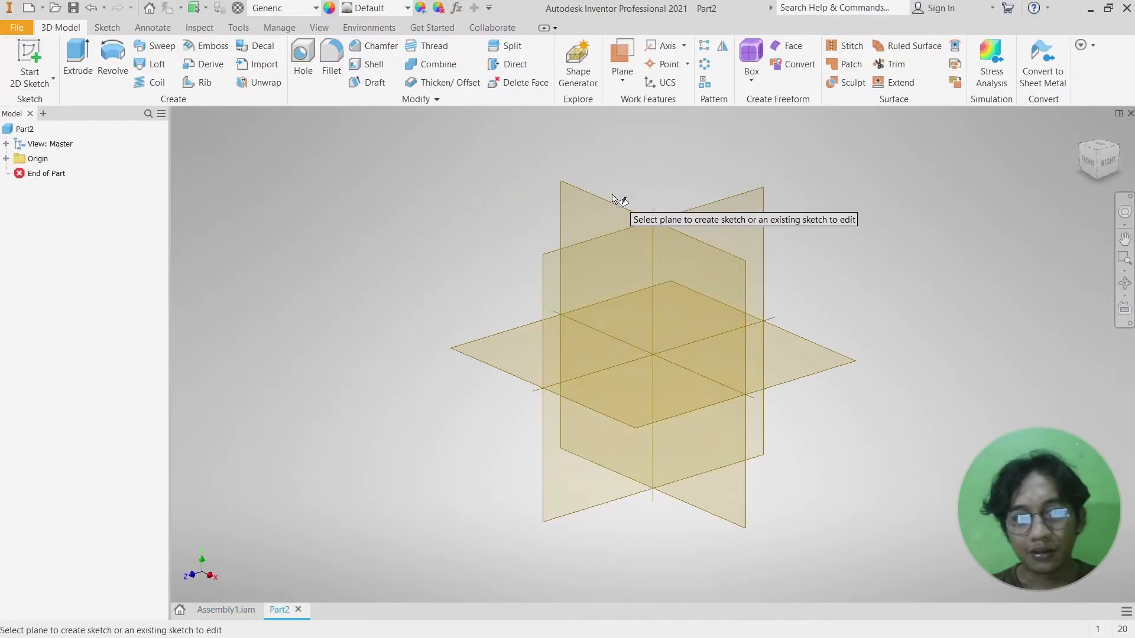
pyautogui.click(588, 198)
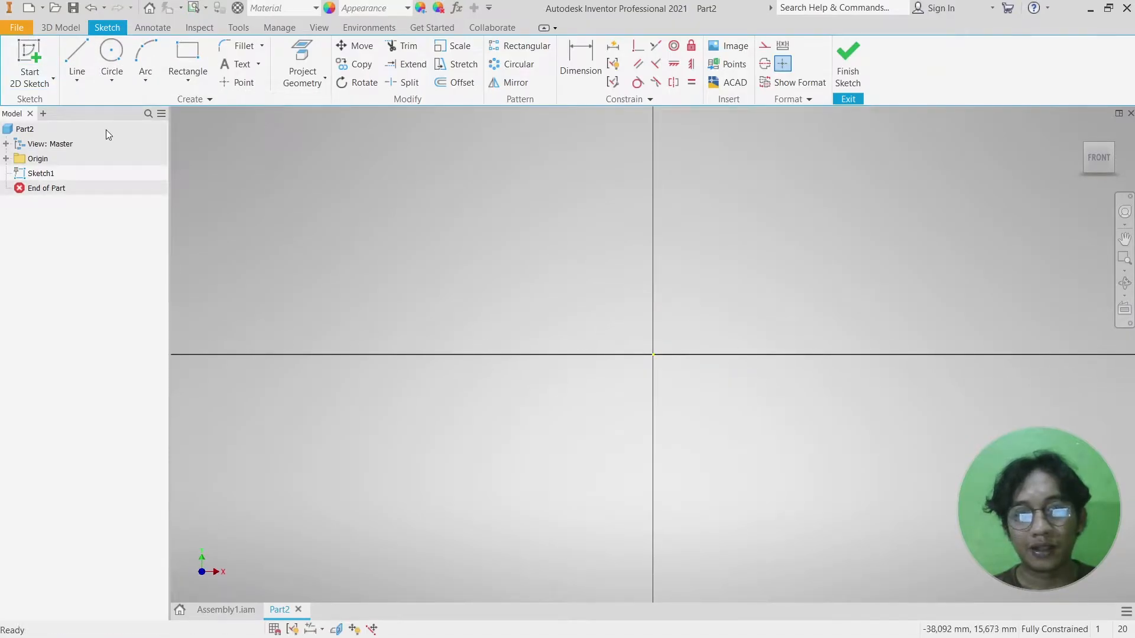
# - Draw a vertical line 500 mm long upward from the sketch origin
pyautogui.click(77, 57)
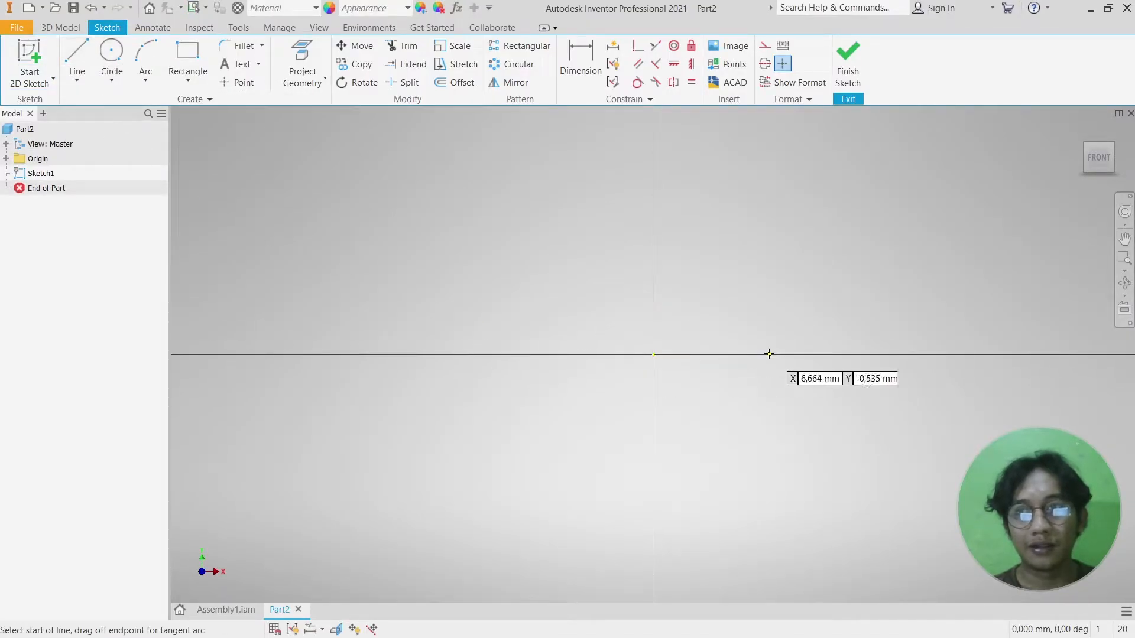
pyautogui.click(654, 355)
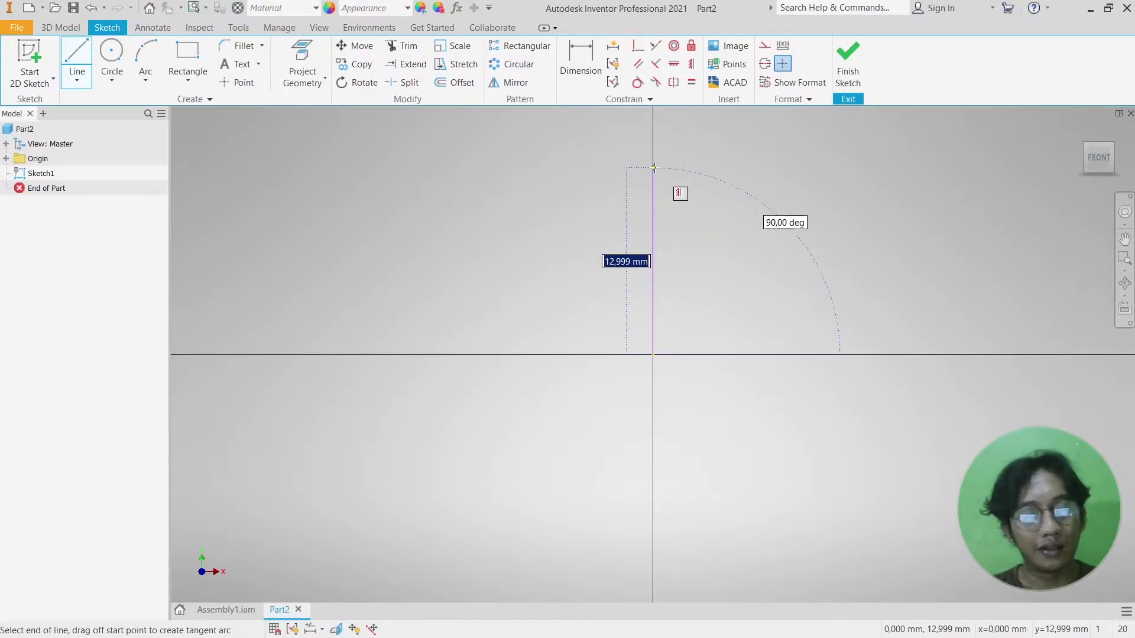
pyautogui.write('500')
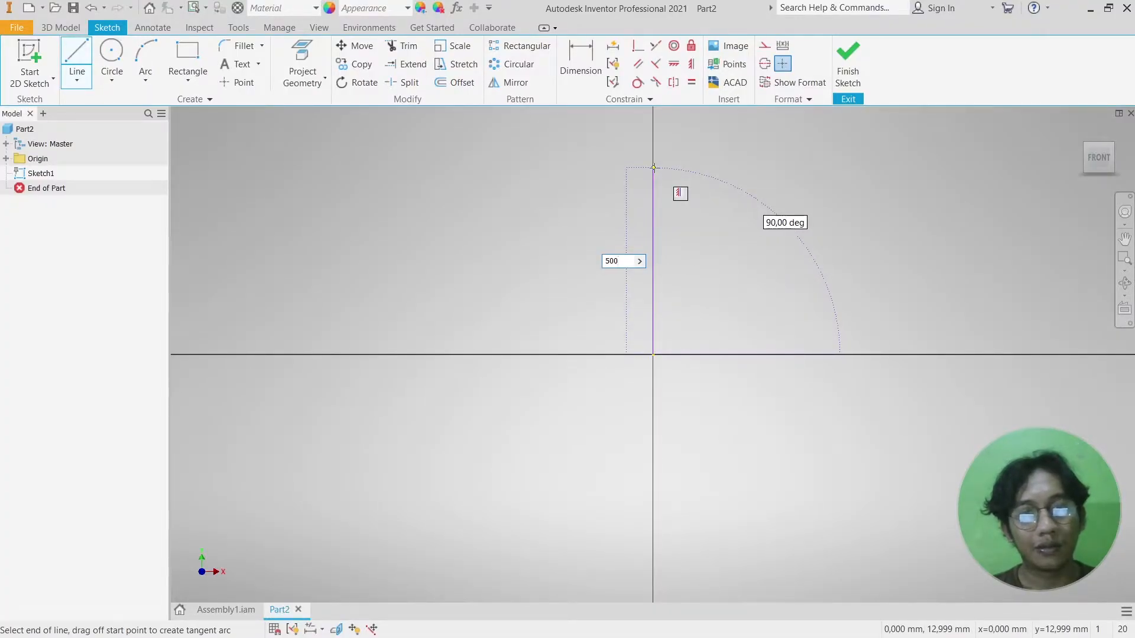
pyautogui.press('Return')
pyautogui.moveTo(646, 175)
pyautogui.mouseDown(button='middle')
pyautogui.moveTo(589, 351)
pyautogui.moveTo(567, 618)
pyautogui.mouseUp(button='middle')
pyautogui.scroll(-4, 594, 313)
pyautogui.scroll(-5, 594, 313)
pyautogui.scroll(-1, 601, 278)
pyautogui.scroll(5, 568, 472)
pyautogui.press('Escape')
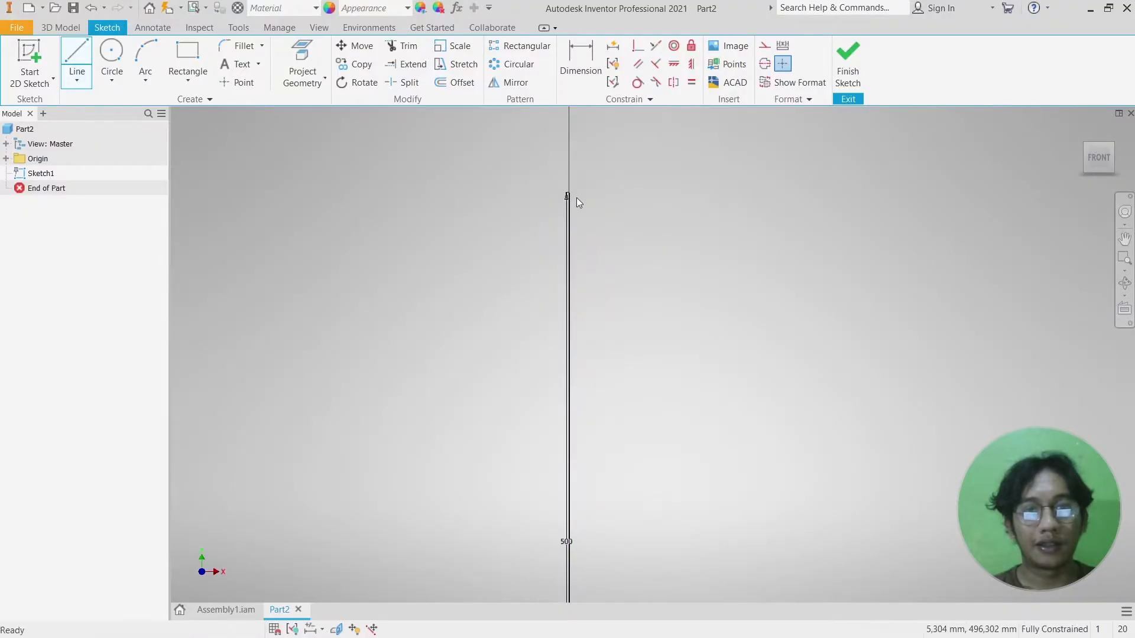
# - Draw a horizontal line about 90 mm long crossing the upper end of the vertical line
pyautogui.press('l')
pyautogui.click(567, 190)
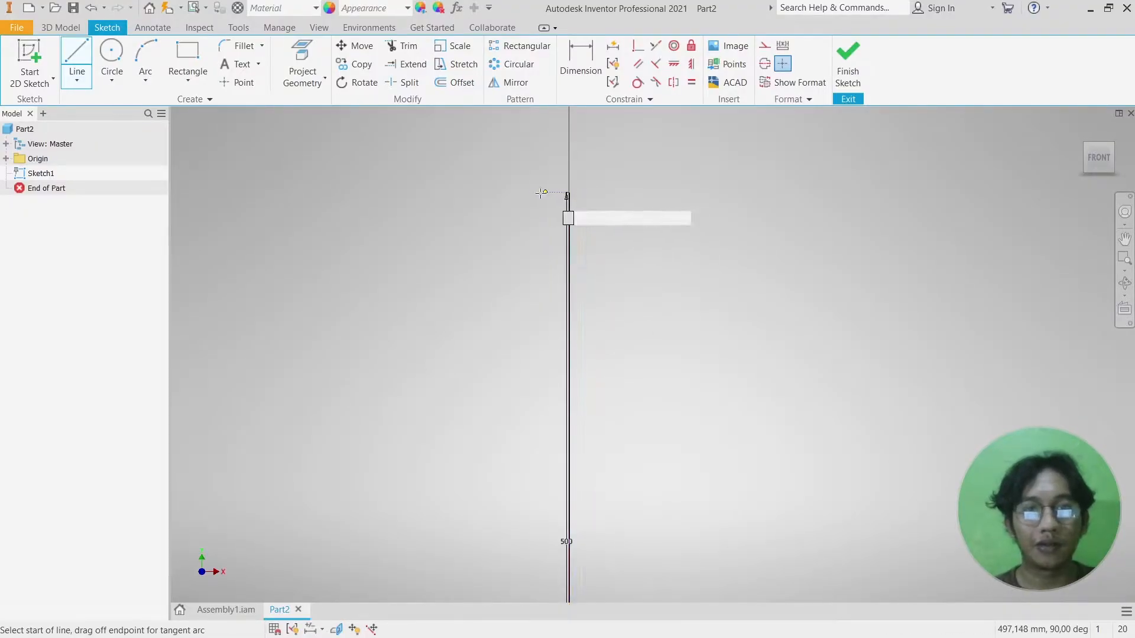
pyautogui.click(646, 193)
pyautogui.press('Escape')
pyautogui.press('d')
pyautogui.click(616, 193)
pyautogui.press('Escape')
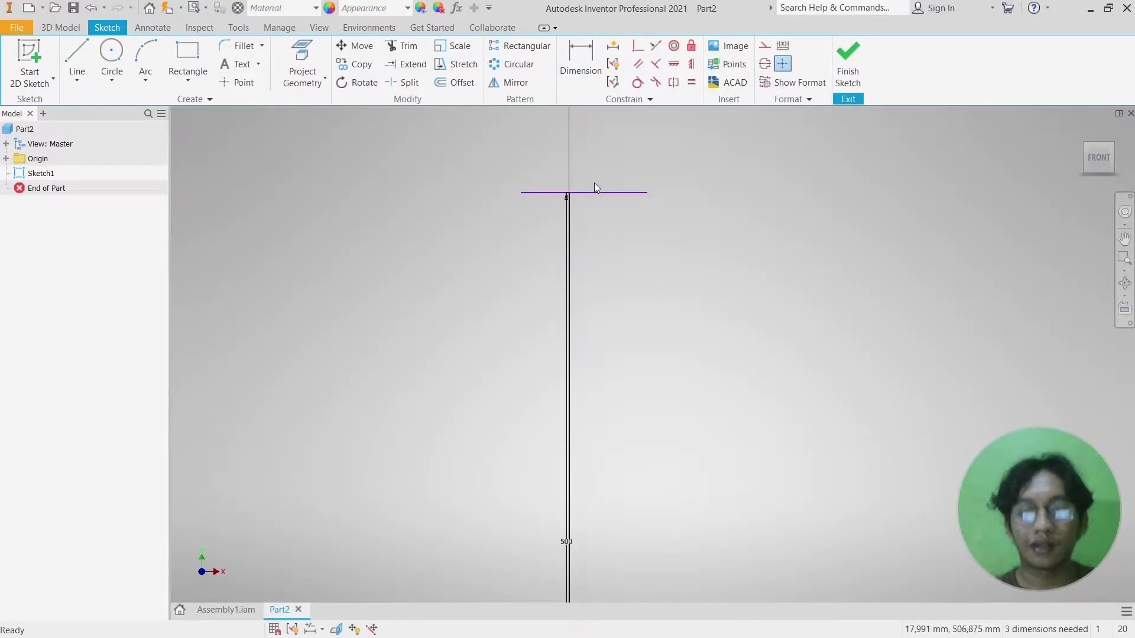
# - Dimension the horizontal line's left endpoint 150 mm from the vertical line
pyautogui.click(524, 193)
pyautogui.click(569, 210)
pyautogui.click(551, 154)
pyautogui.write('150')
pyautogui.press('Return')
# - Dimension the horizontal line's full length as 300 mm and finish the sketch
pyautogui.click(472, 193)
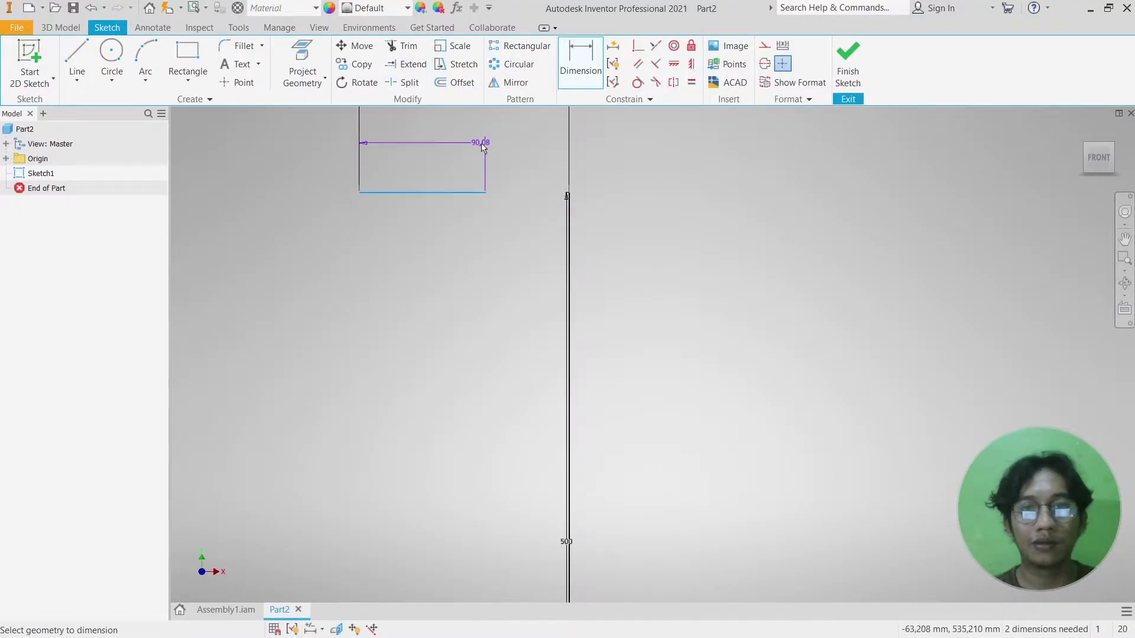
pyautogui.click(481, 145)
pyautogui.write('300')
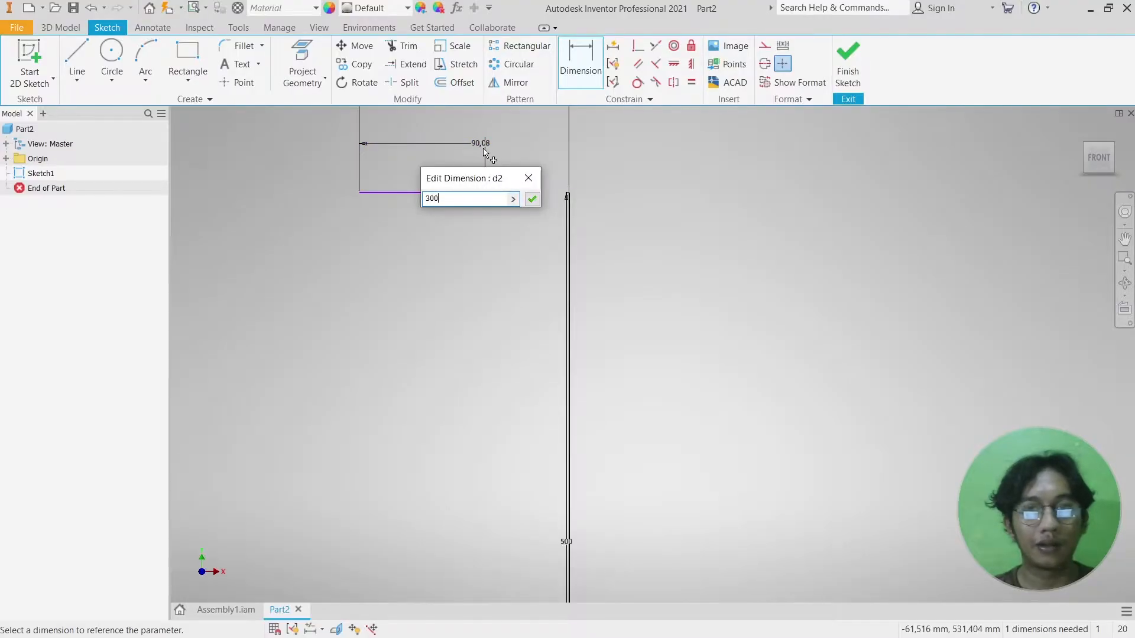
pyautogui.press('Return')
pyautogui.scroll(-3, 881, 483)
pyautogui.scroll(-3, 871, 449)
pyautogui.moveTo(865, 440)
pyautogui.mouseDown(button='middle')
pyautogui.moveTo(790, 269)
pyautogui.moveTo(750, 324)
pyautogui.mouseUp(button='middle')
pyautogui.press('Escape')
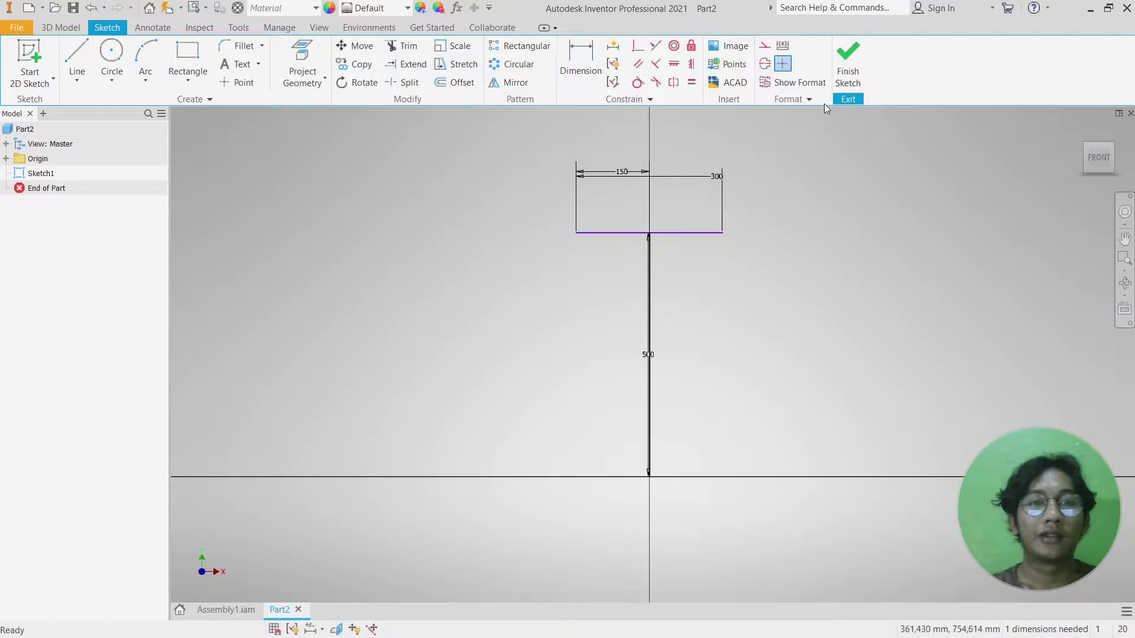
pyautogui.click(849, 69)
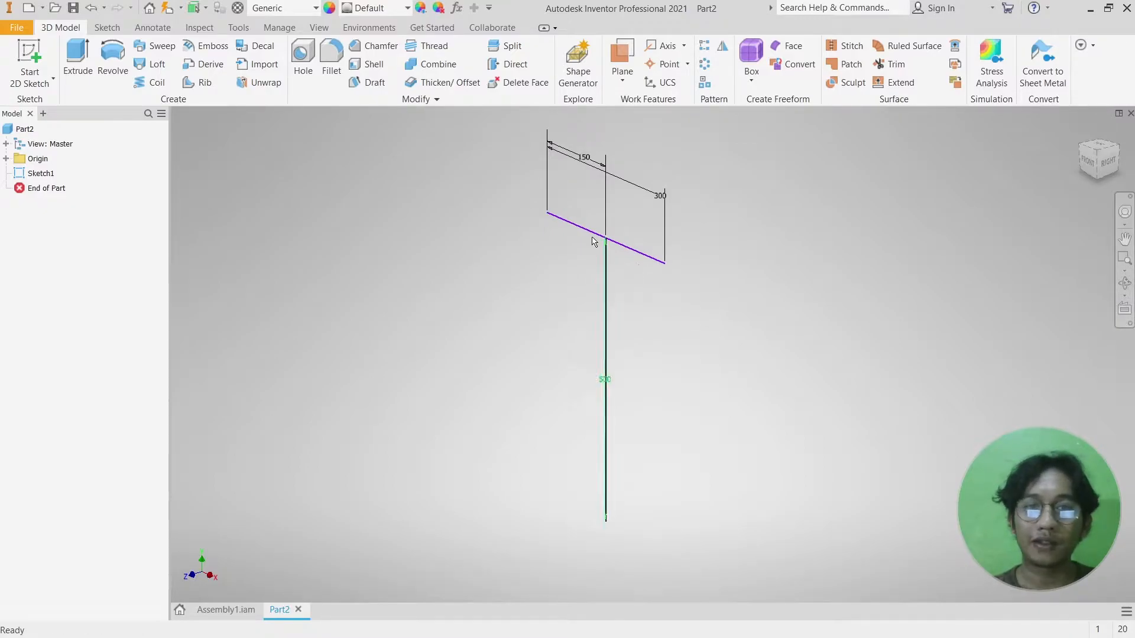
# - Save the part as "sketsa pipe support" in the latihan folder
pyautogui.click(543, 219)
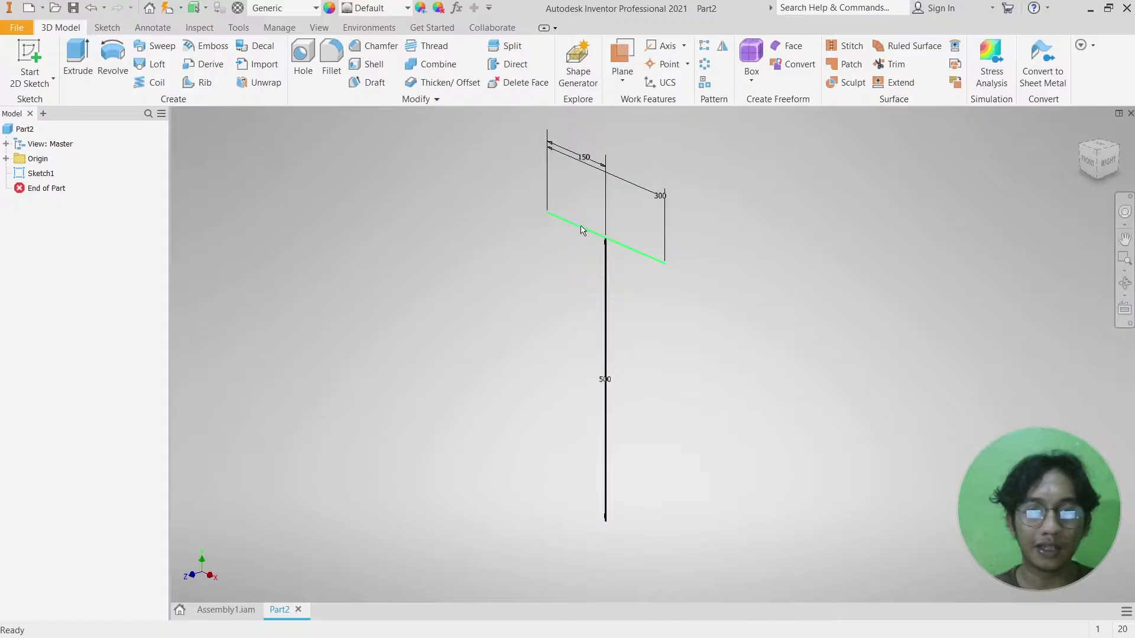
pyautogui.hotkey('ctrl', 's')
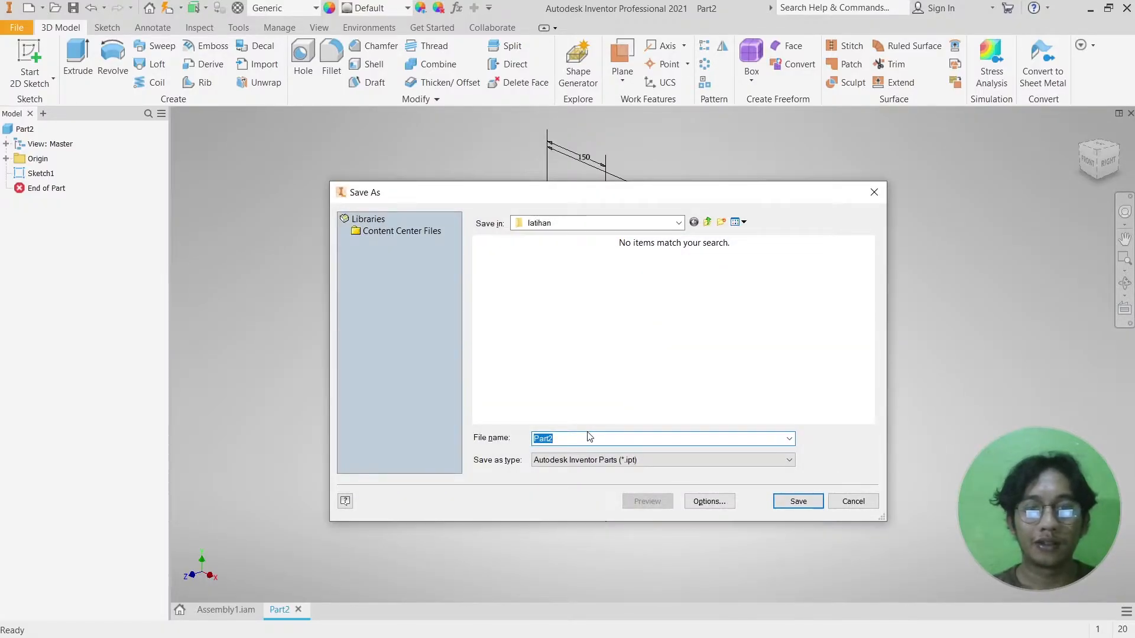
pyautogui.write('sketsa ')
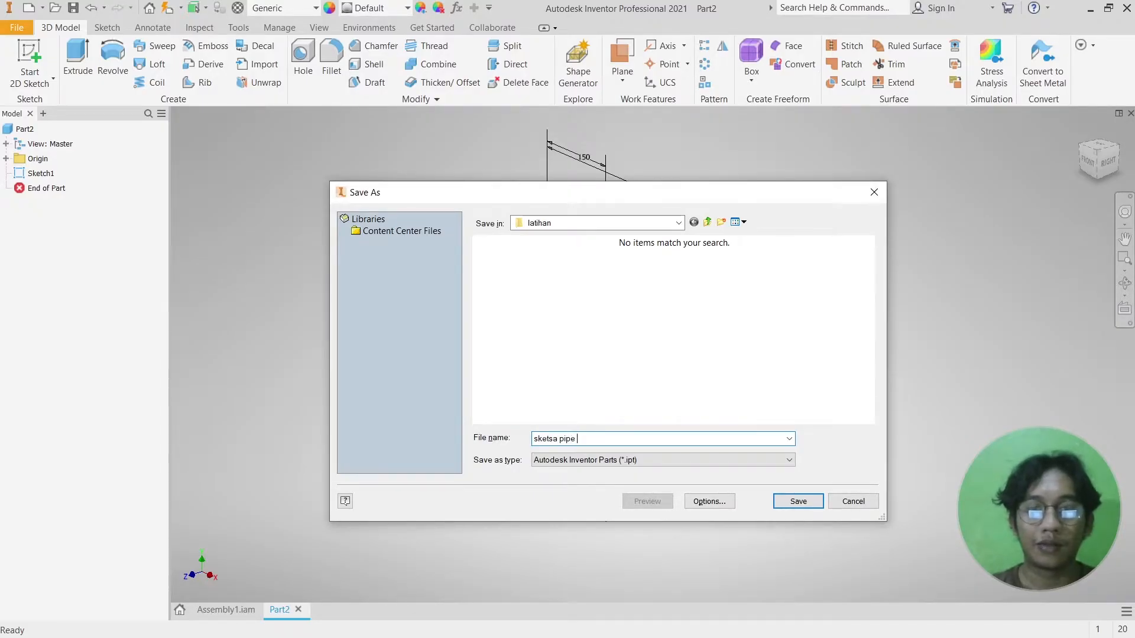
pyautogui.write('pipe support')
pyautogui.click(798, 501)
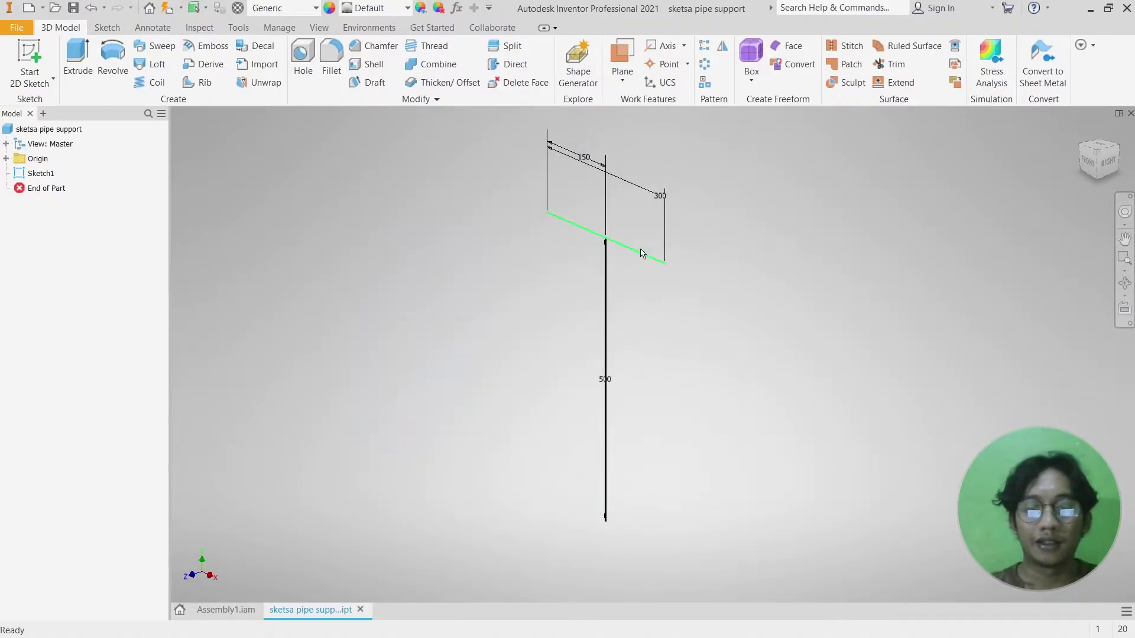
# - Create a new assembly from the Standard (mm).iam template and place one instance of the sketsa pipe support part in it
pyautogui.hotkey('ctrl', 'n')
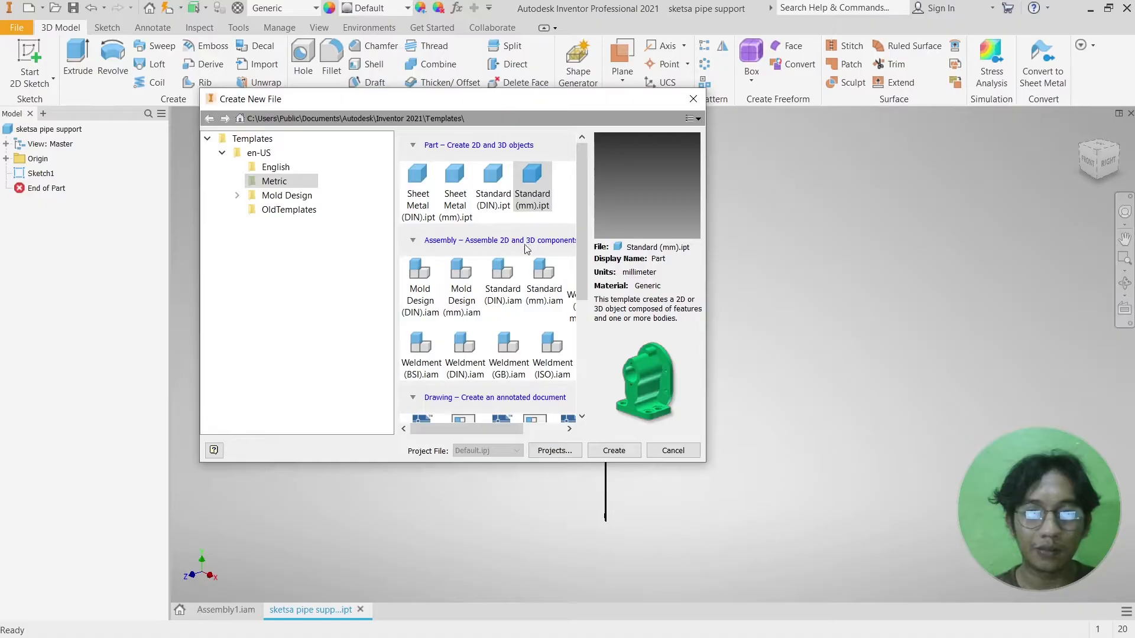
pyautogui.doubleClick(540, 289)
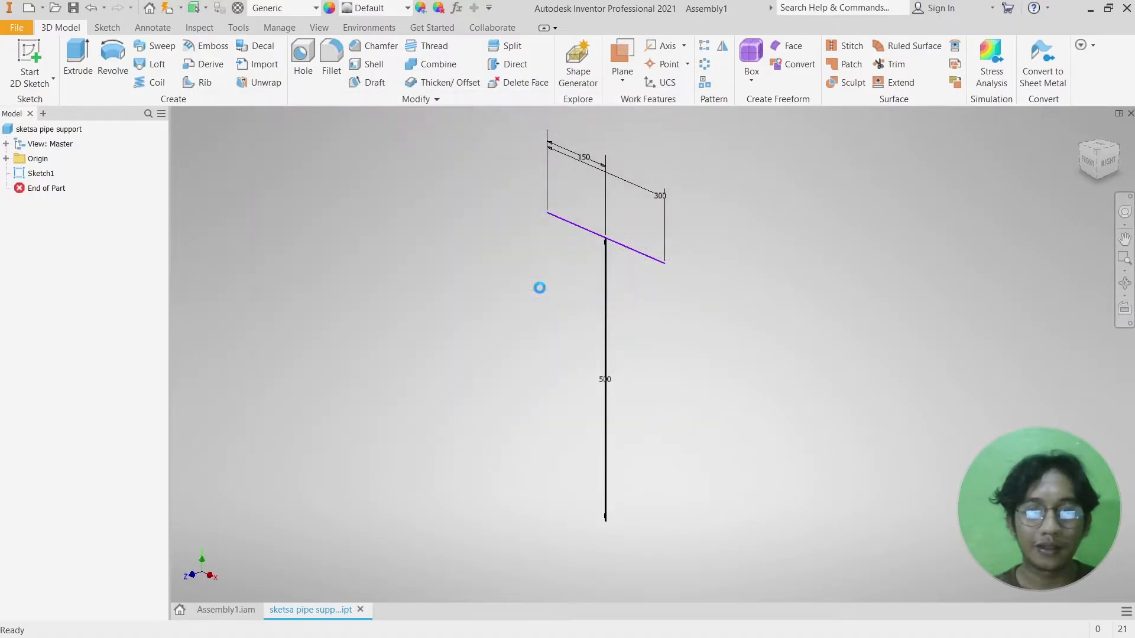
pyautogui.click(20, 55)
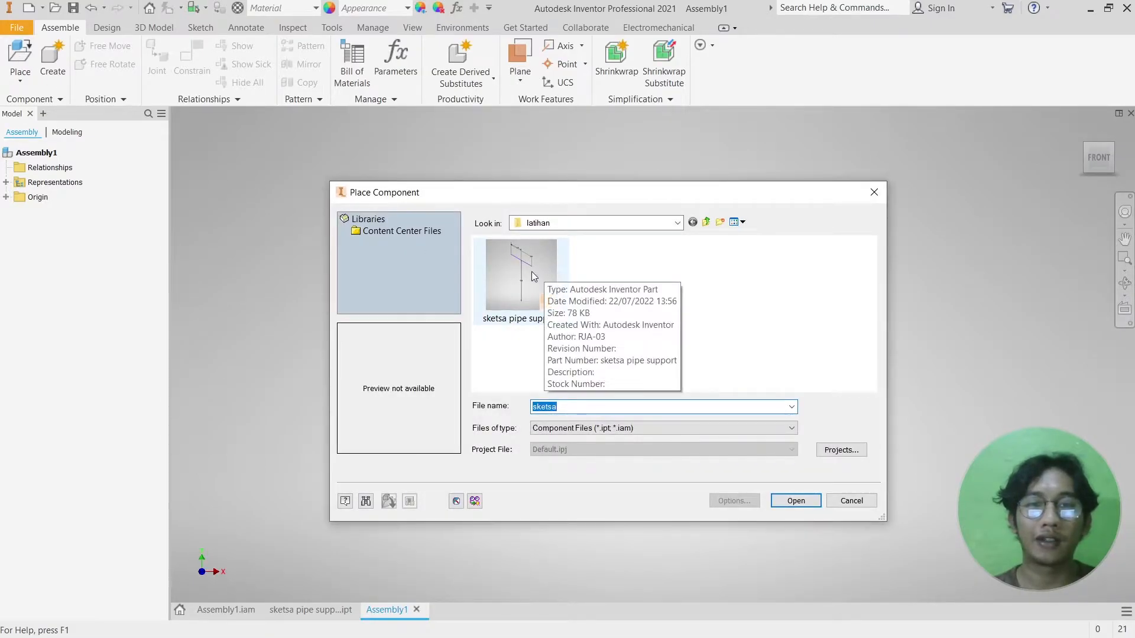
pyautogui.click(531, 271)
pyautogui.click(795, 501)
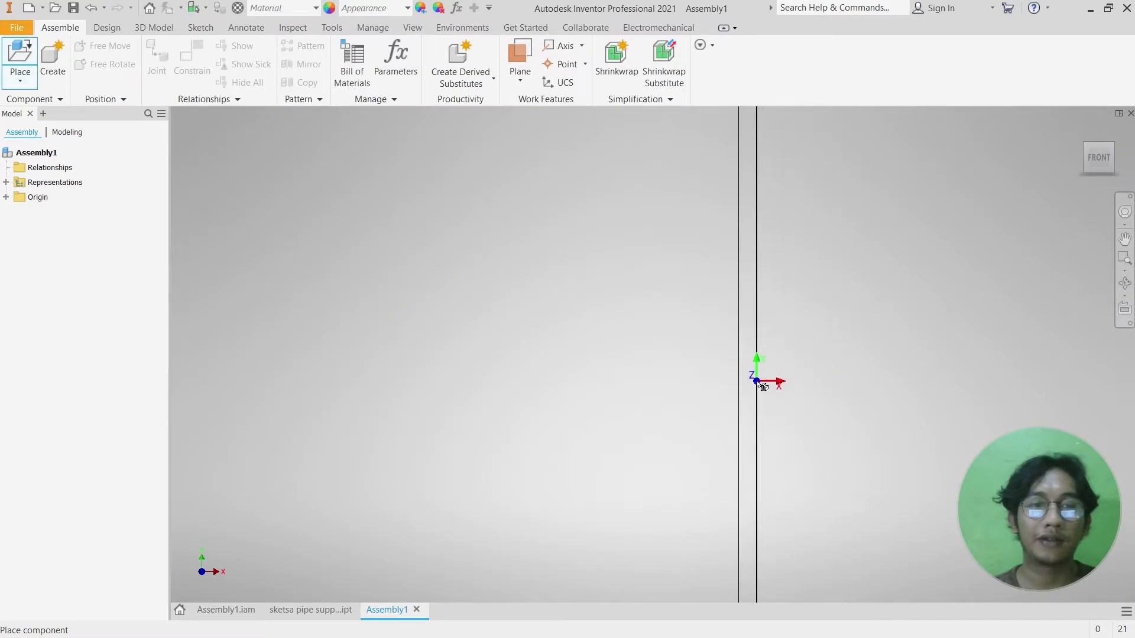
pyautogui.click(732, 369)
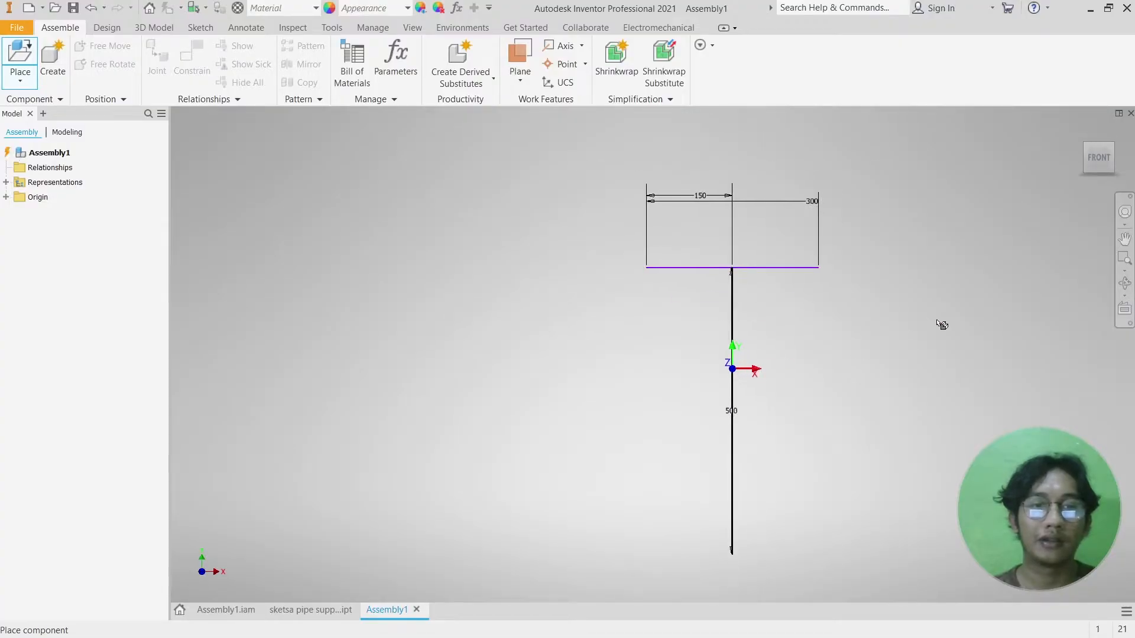
pyautogui.press('Escape')
# - Start the Insert Frame command, saving the assembly as Assembly1 in the latihan folder
pyautogui.click(1098, 149)
pyautogui.click(1121, 137)
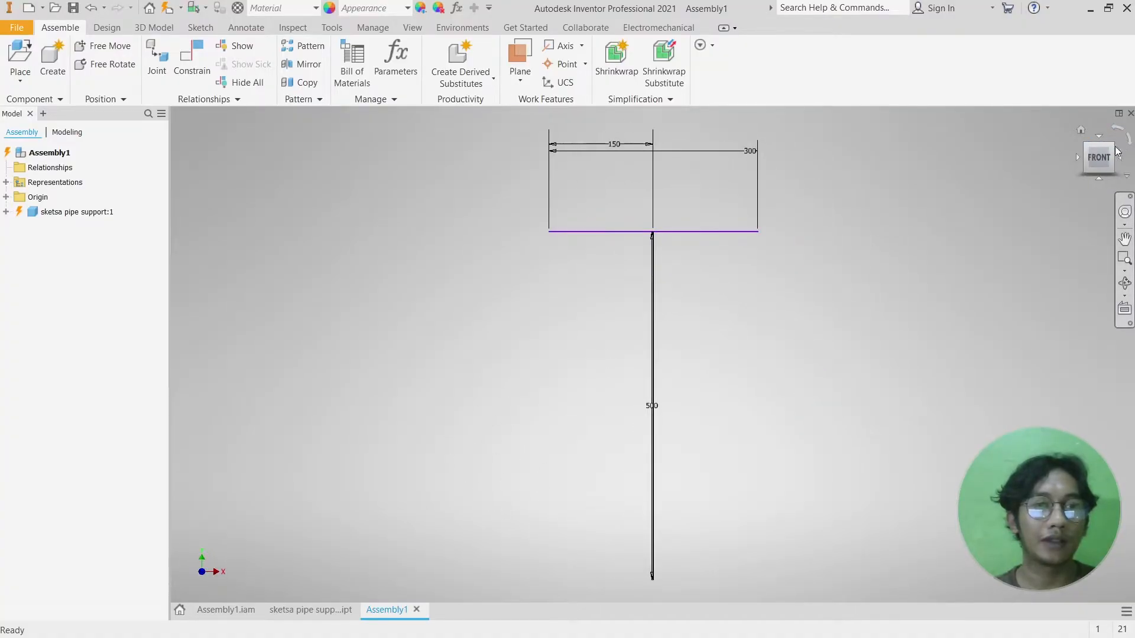
pyautogui.click(1087, 147)
pyautogui.moveTo(724, 248)
pyautogui.mouseDown(button='middle')
pyautogui.moveTo(719, 209)
pyautogui.moveTo(692, 244)
pyautogui.mouseUp(button='middle')
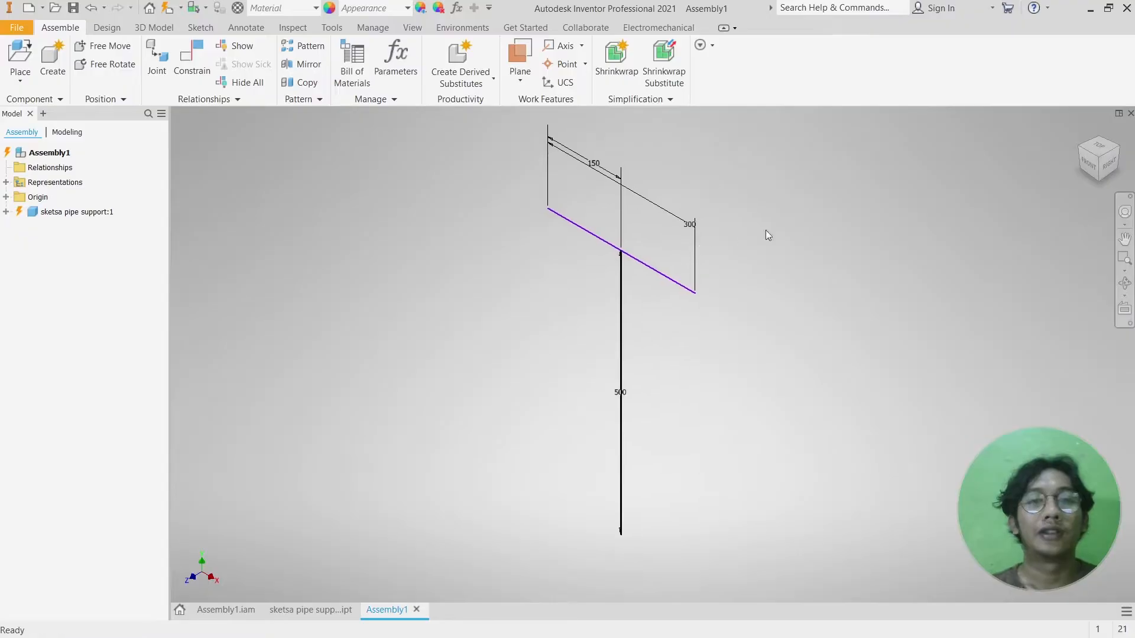
pyautogui.click(150, 30)
pyautogui.click(117, 29)
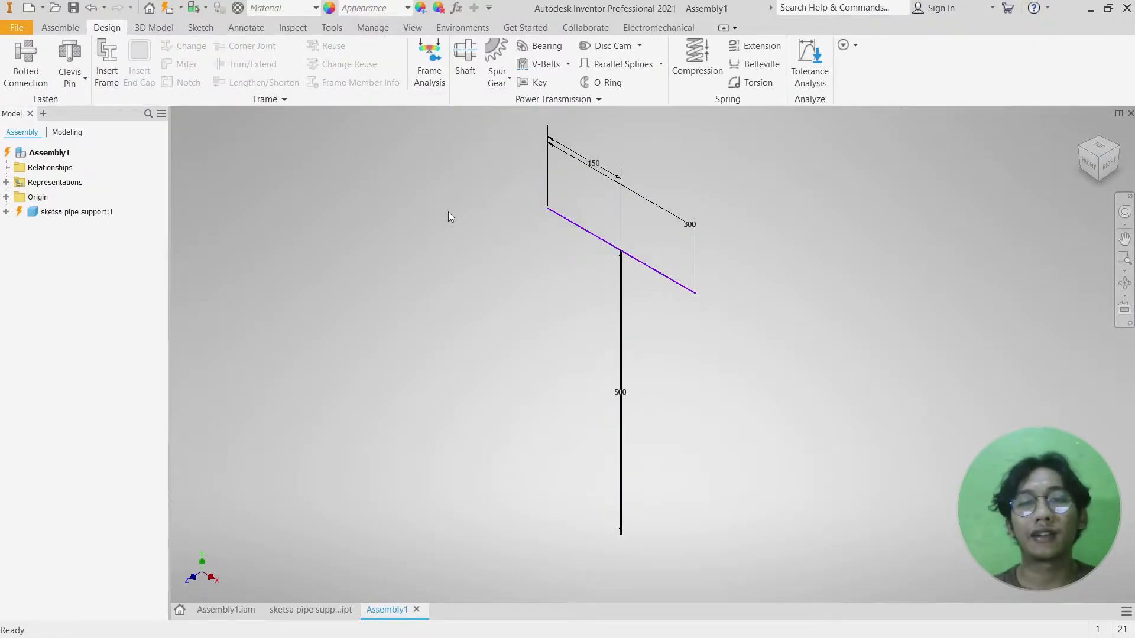
pyautogui.click(106, 55)
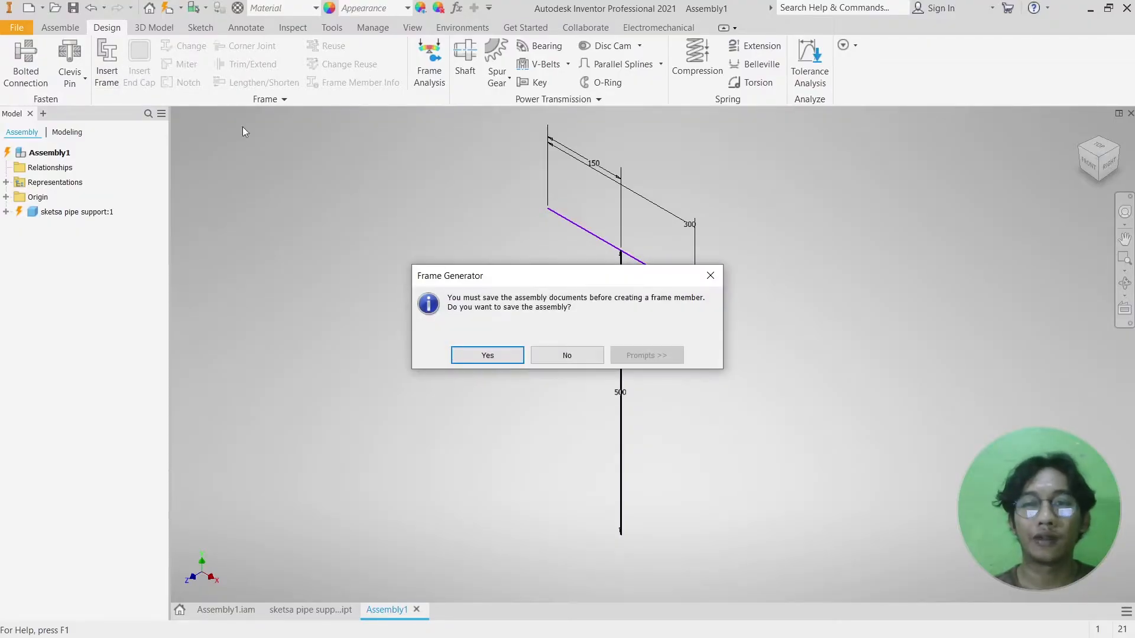
pyautogui.click(509, 356)
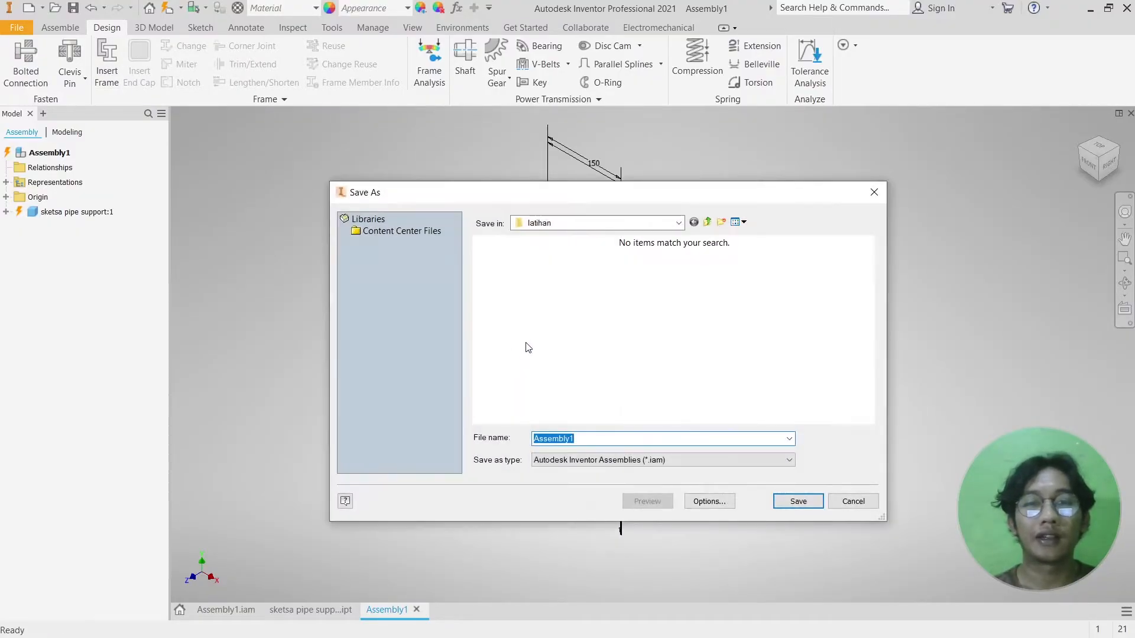
pyautogui.click(798, 501)
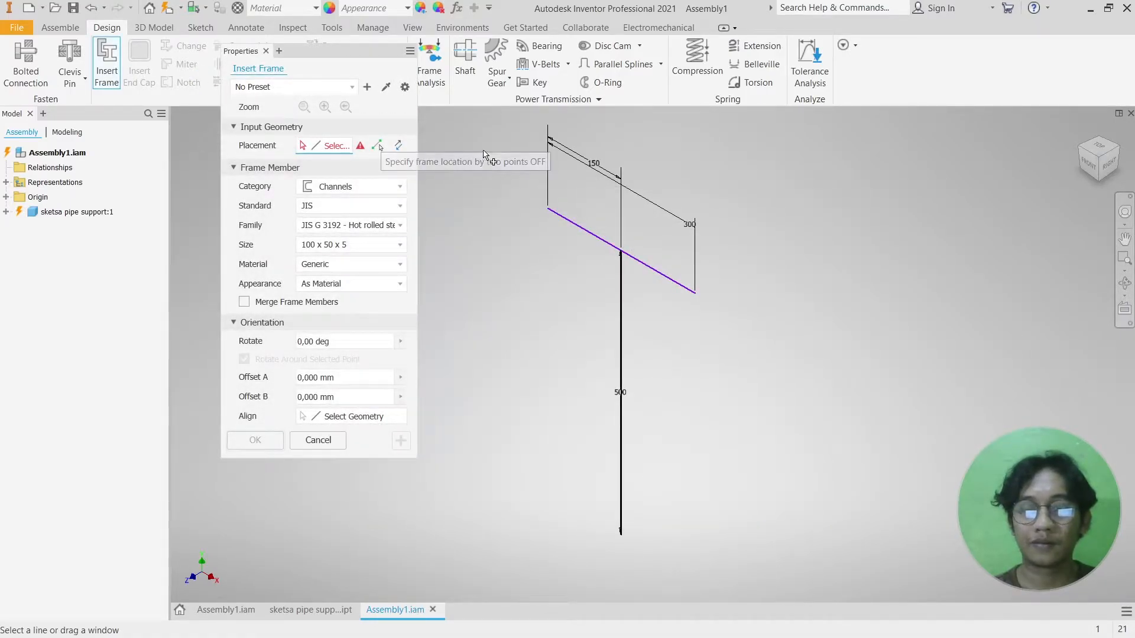
# - Set the frame member to category Channels, standard JIS and family JIS G 3192 - Hot rolled steel section U
pyautogui.click(351, 189)
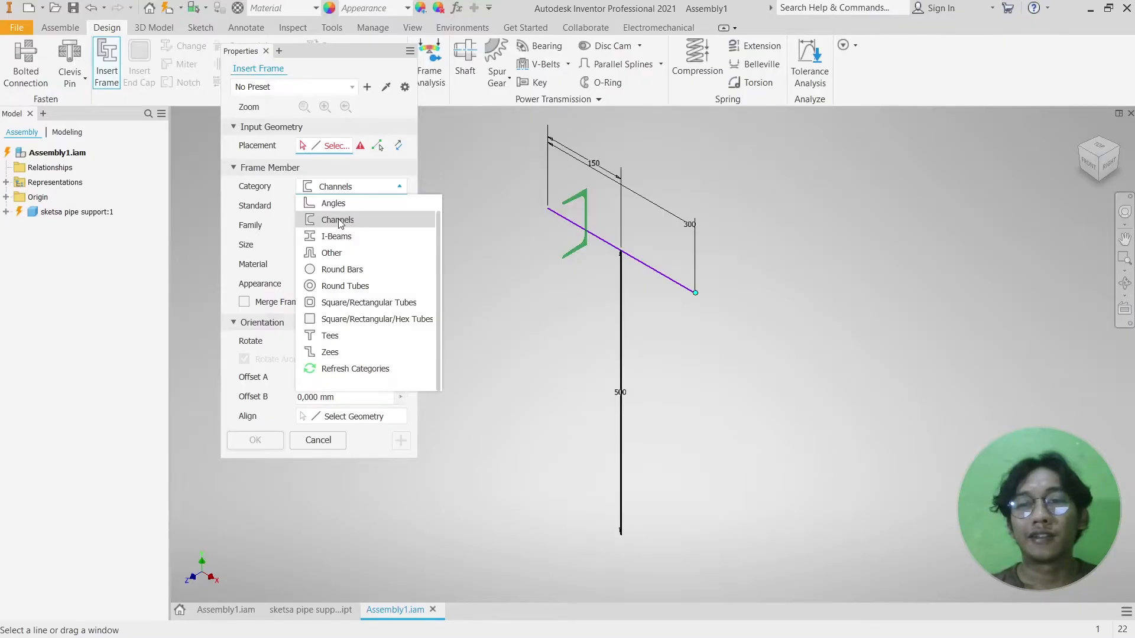
pyautogui.click(338, 220)
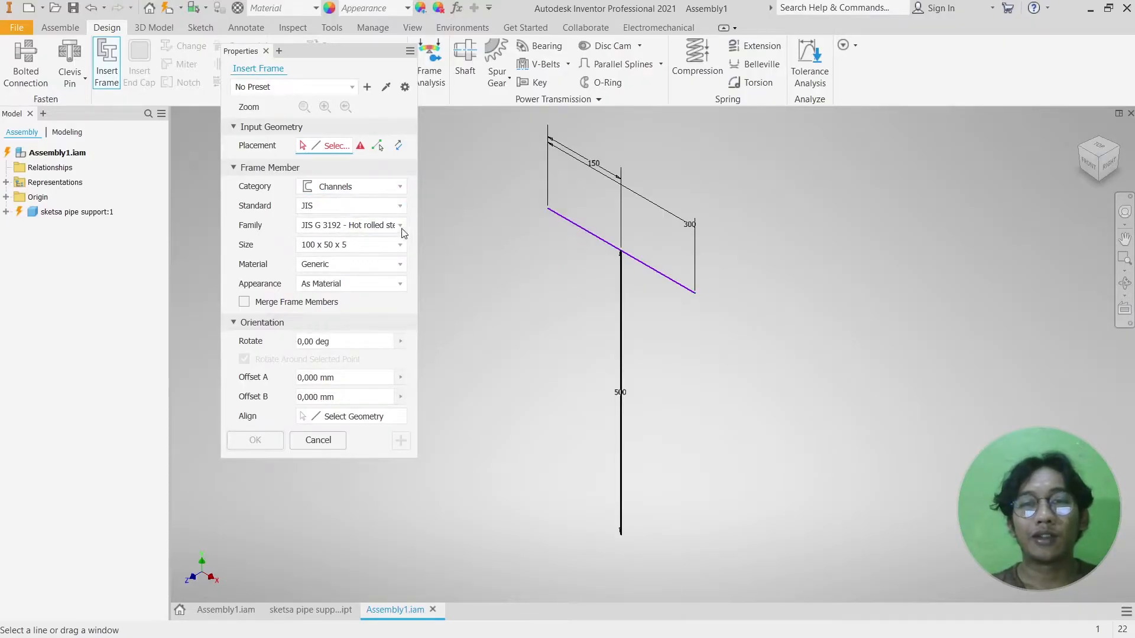
pyautogui.click(328, 208)
pyautogui.click(328, 208)
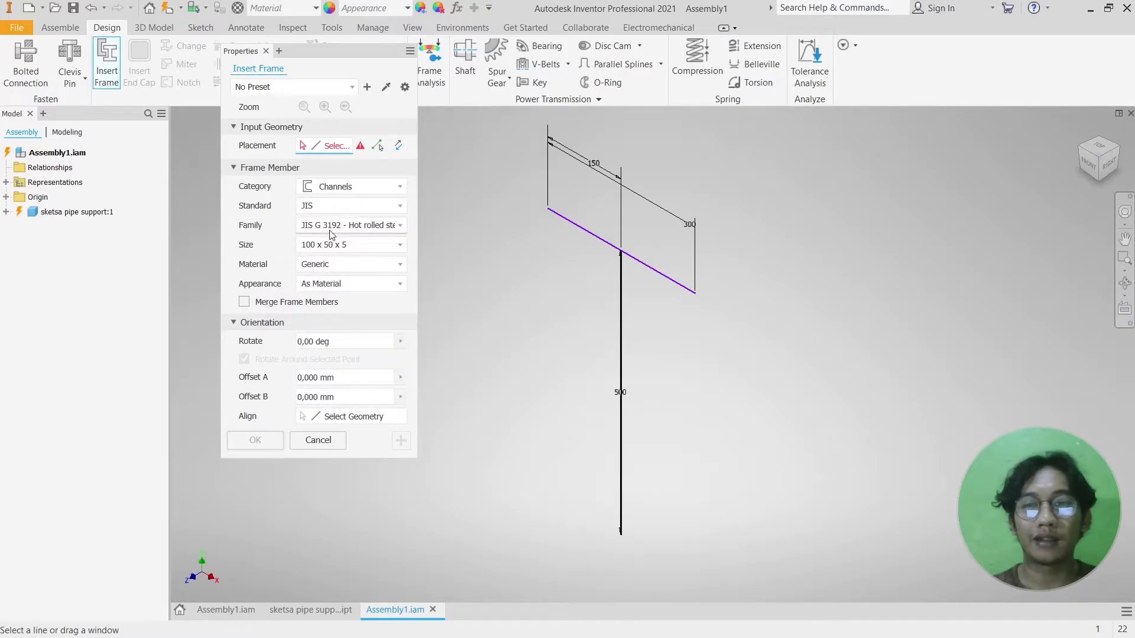
pyautogui.click(331, 231)
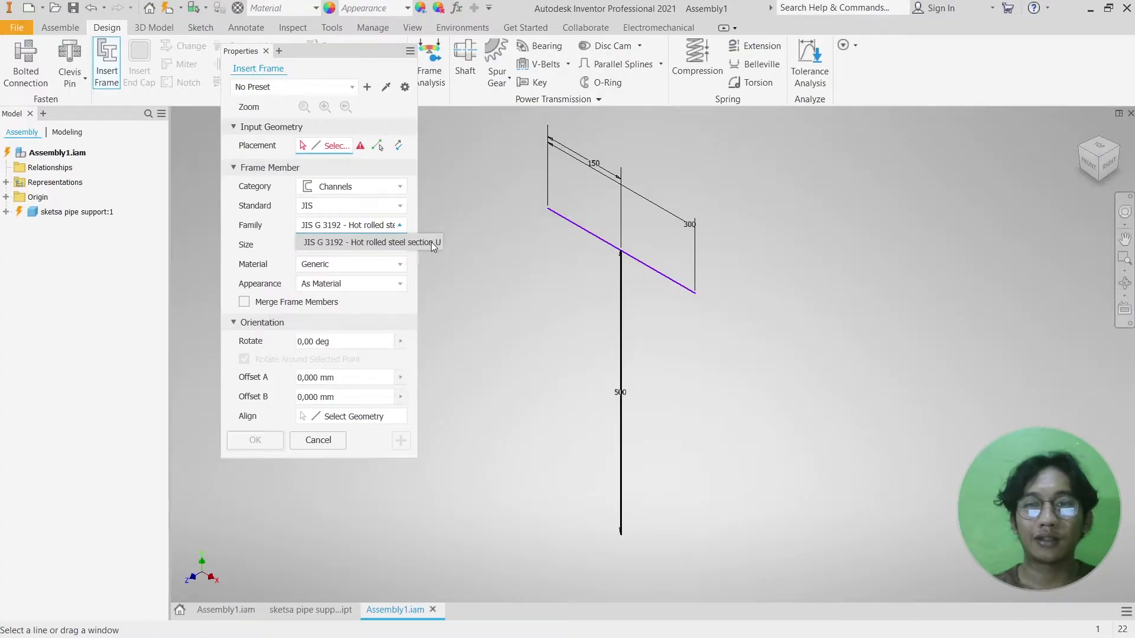
pyautogui.click(378, 242)
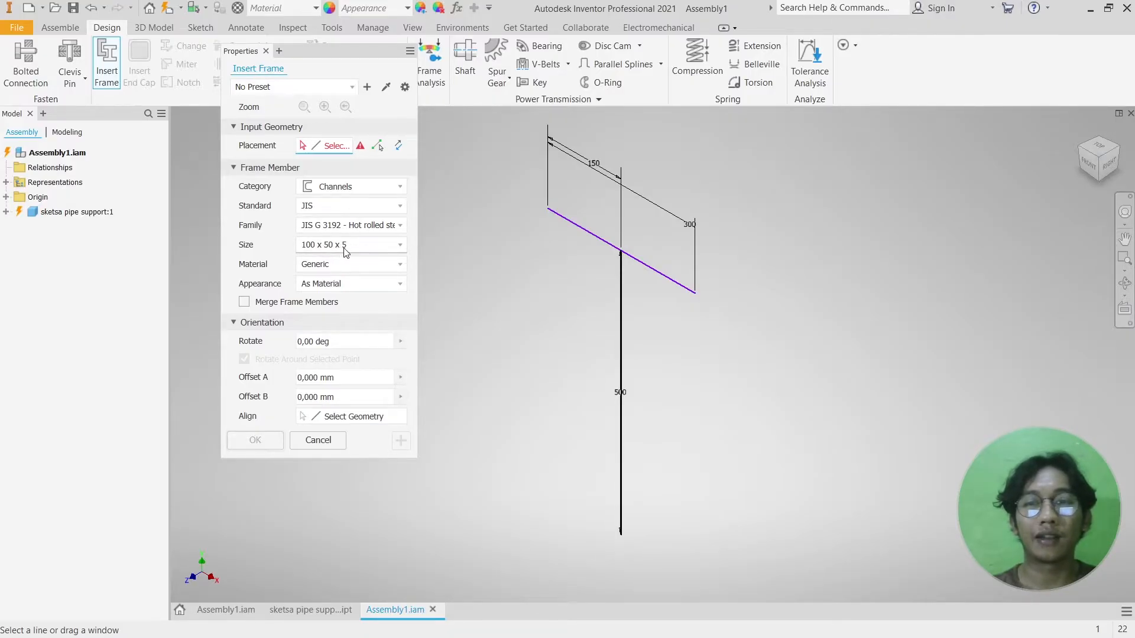
pyautogui.click(349, 268)
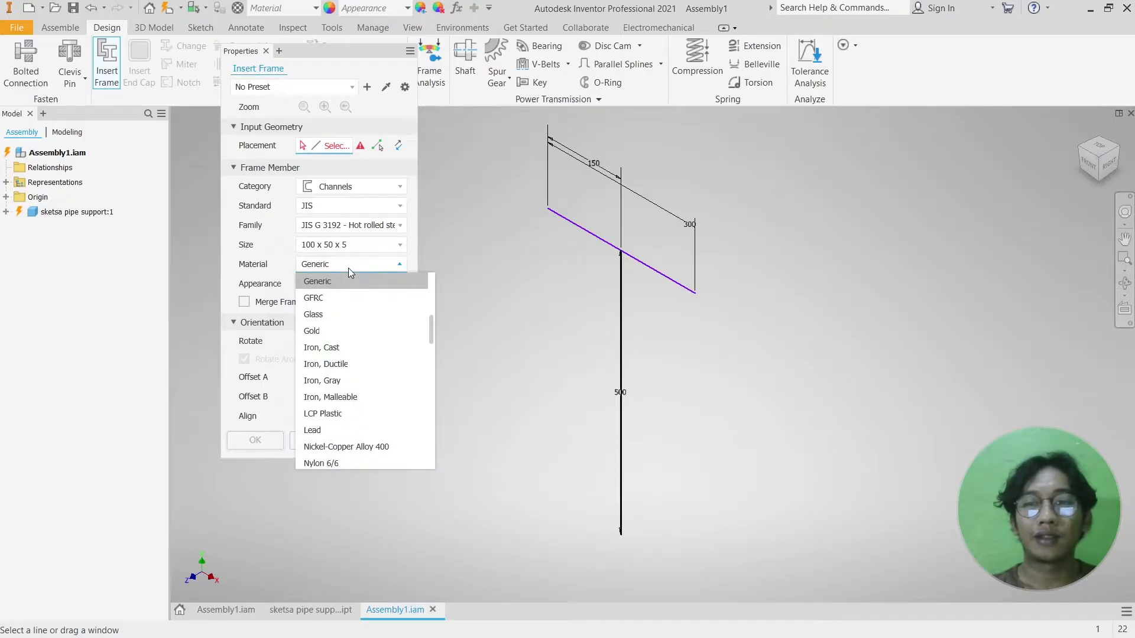
pyautogui.click(348, 267)
pyautogui.click(338, 263)
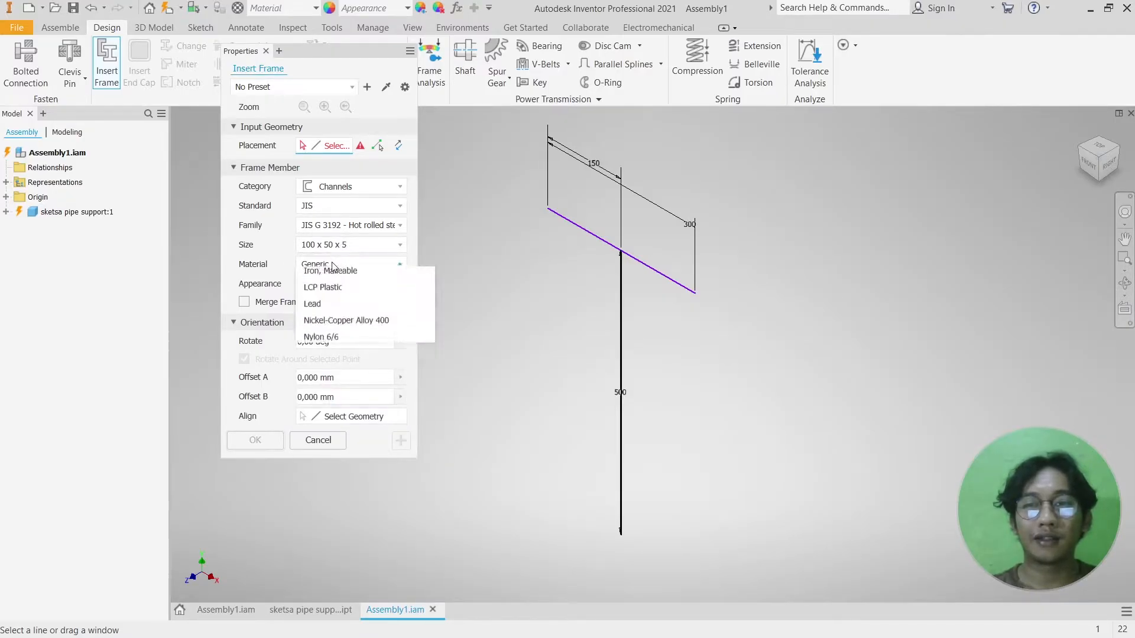
pyautogui.click(340, 268)
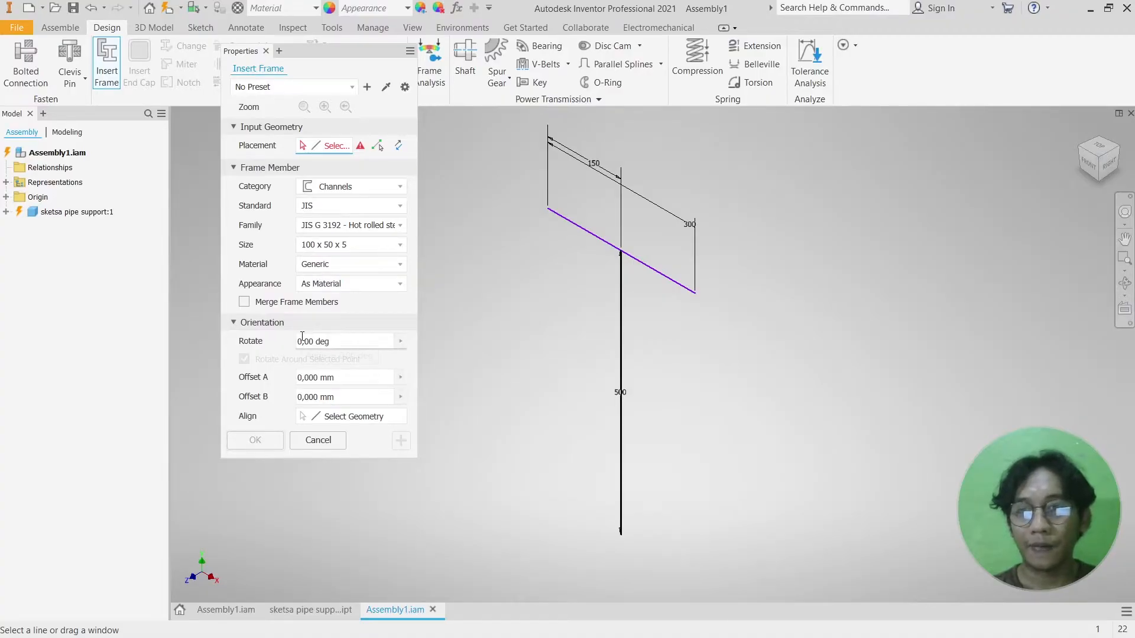
# - Select the 300 mm horizontal line for the 100 x 50 x 5 channel and anchor the profile at its top-middle point
pyautogui.click(581, 228)
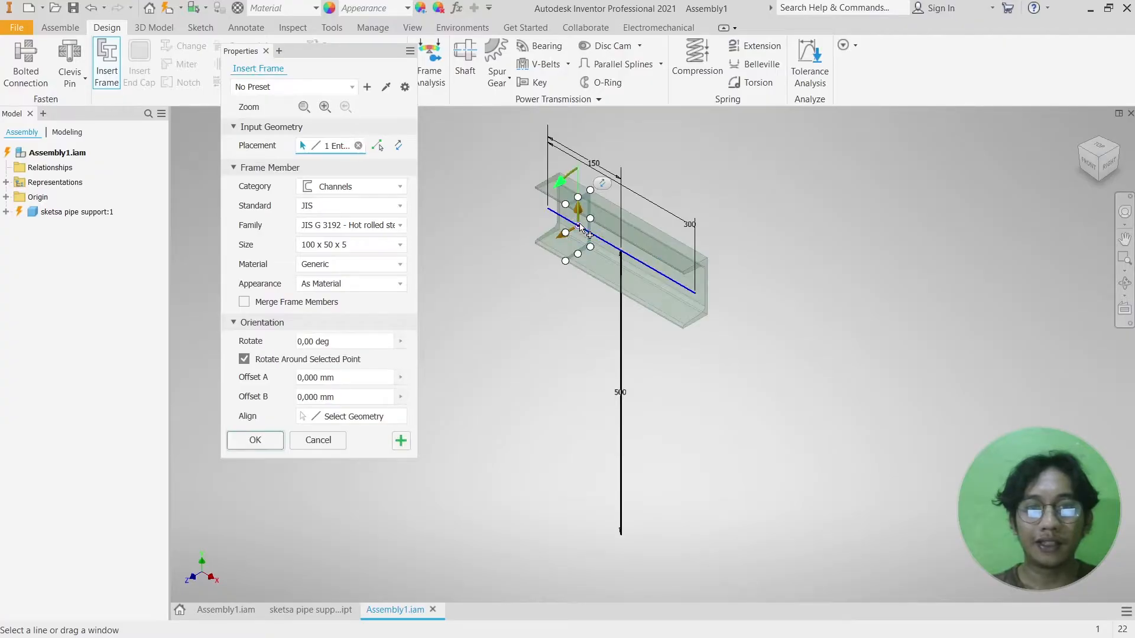
pyautogui.scroll(-2, 581, 230)
pyautogui.moveTo(576, 254); pyautogui.dragTo(569, 326, button='middle')
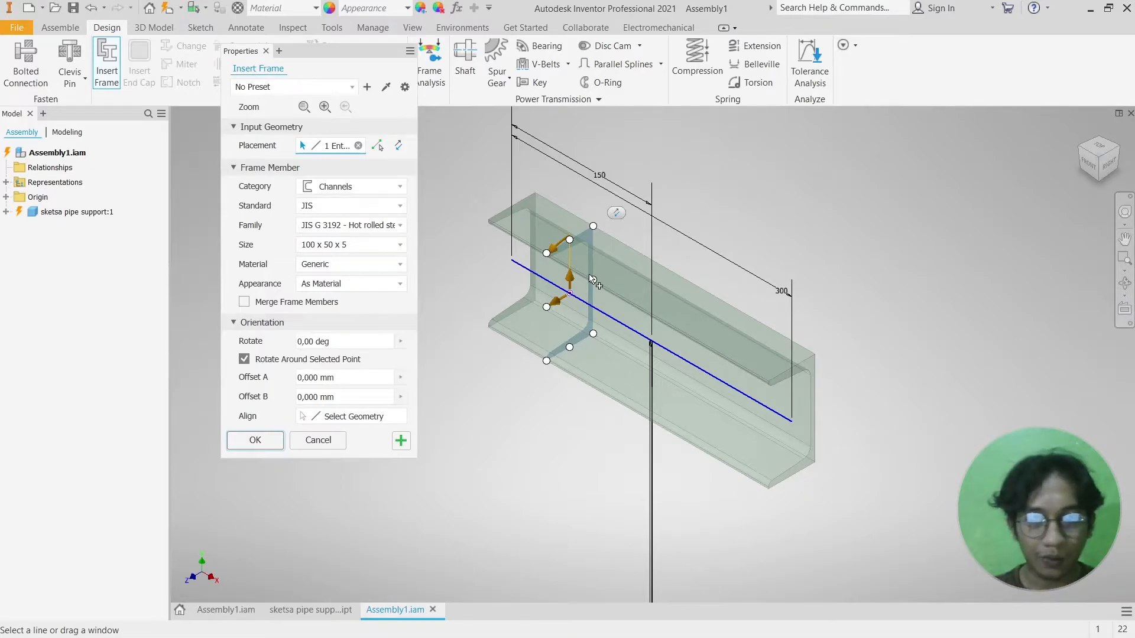
pyautogui.scroll(6, 572, 240)
pyautogui.click(562, 236)
pyautogui.scroll(-5, 572, 260)
pyautogui.moveTo(624, 364)
pyautogui.mouseDown(button='middle')
pyautogui.moveTo(647, 278)
pyautogui.moveTo(692, 277)
pyautogui.mouseUp(button='middle')
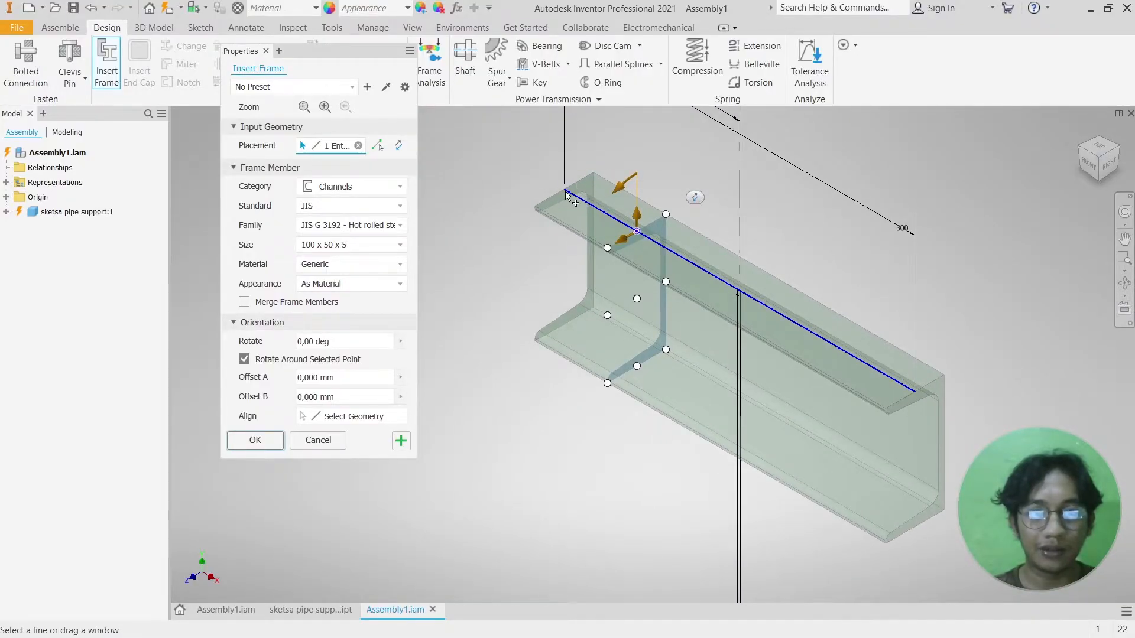
pyautogui.scroll(-4, 653, 266)
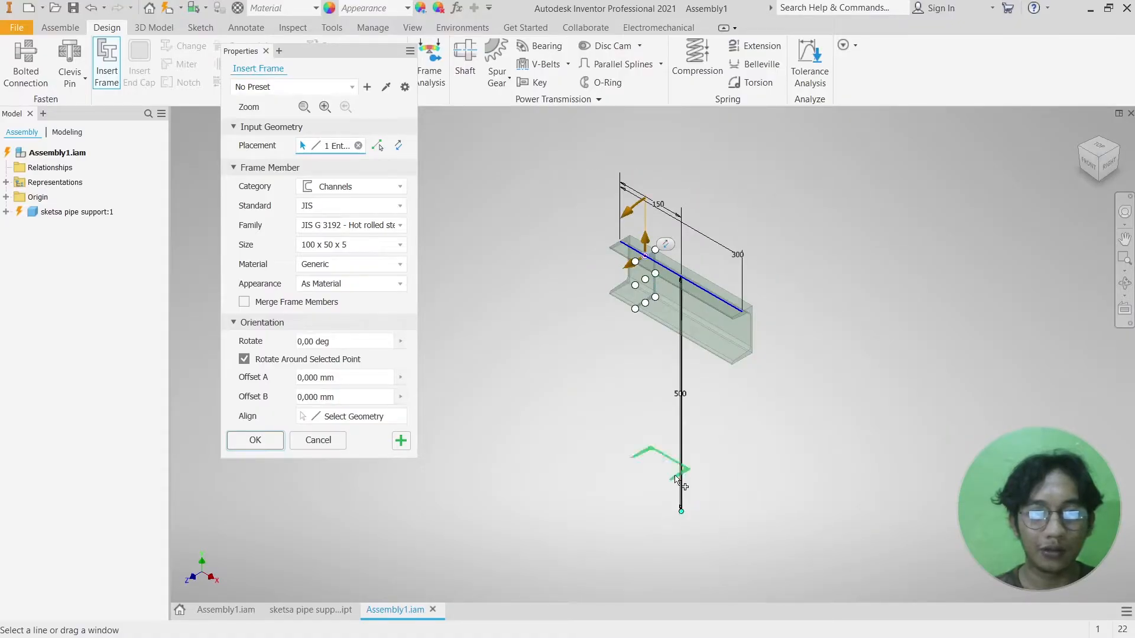
pyautogui.scroll(5, 680, 403)
pyautogui.scroll(-4, 688, 377)
pyautogui.scroll(3, 641, 178)
pyautogui.moveTo(636, 222); pyautogui.dragTo(653, 310, button='middle')
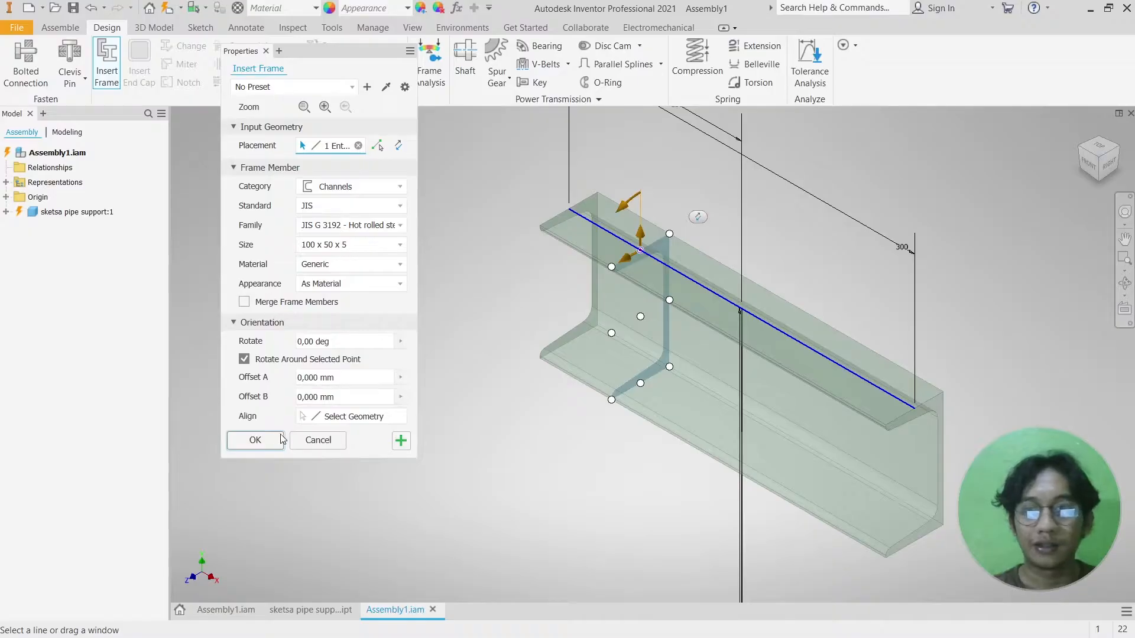
# - Insert the horizontal channel member, creating the new frame and skeleton files with their default names and locations
pyautogui.click(253, 442)
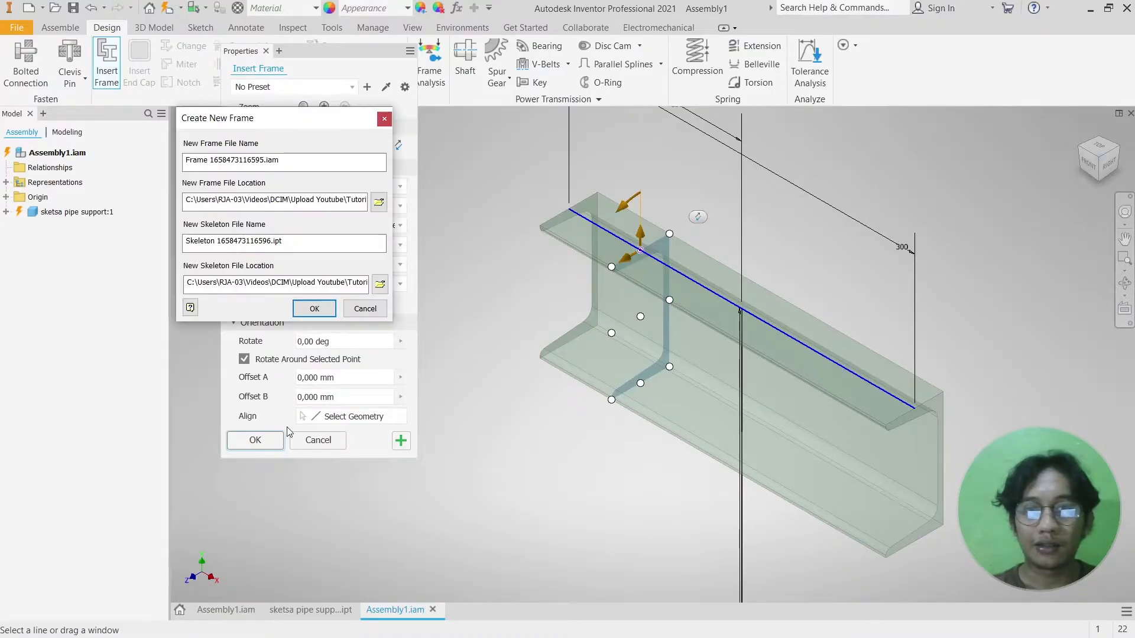
pyautogui.click(311, 308)
pyautogui.click(544, 374)
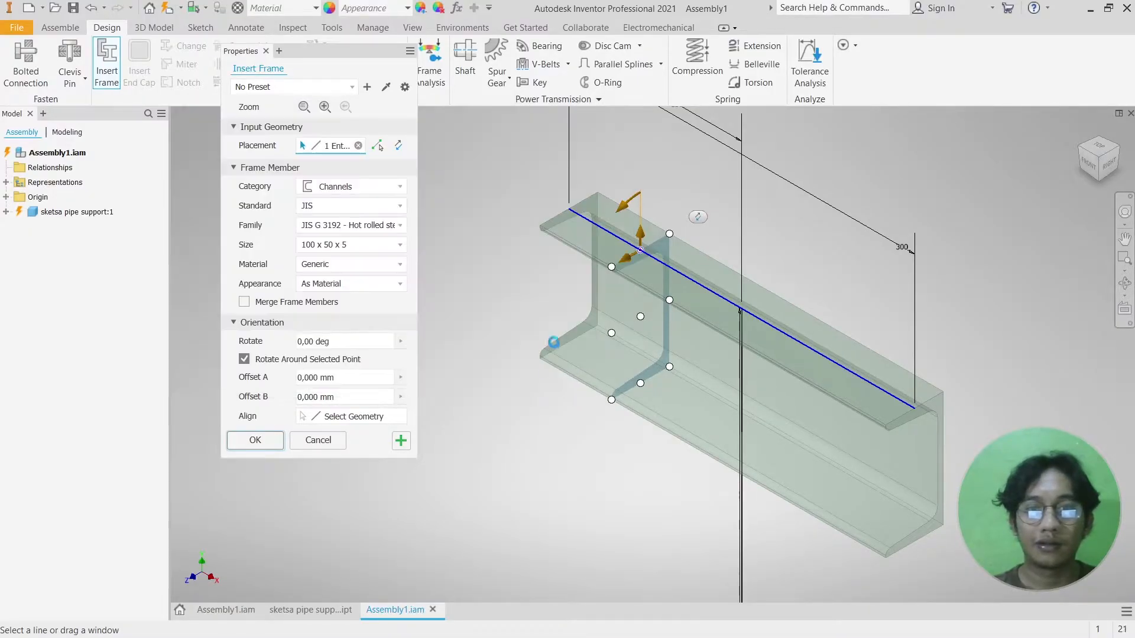
pyautogui.scroll(4, 572, 212)
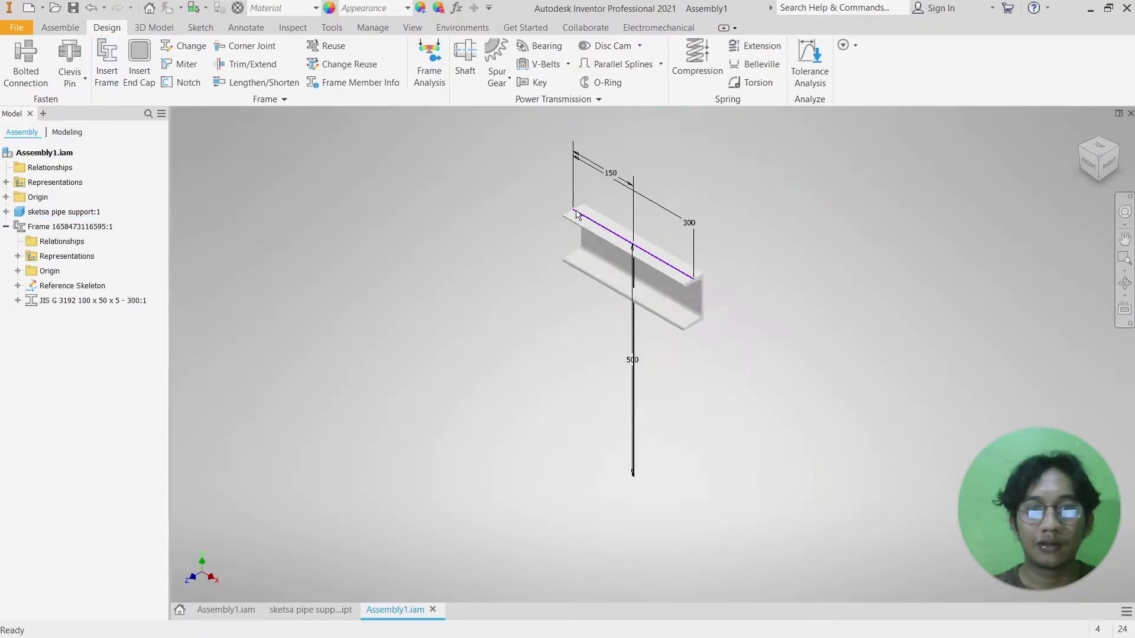
pyautogui.scroll(-3, 627, 322)
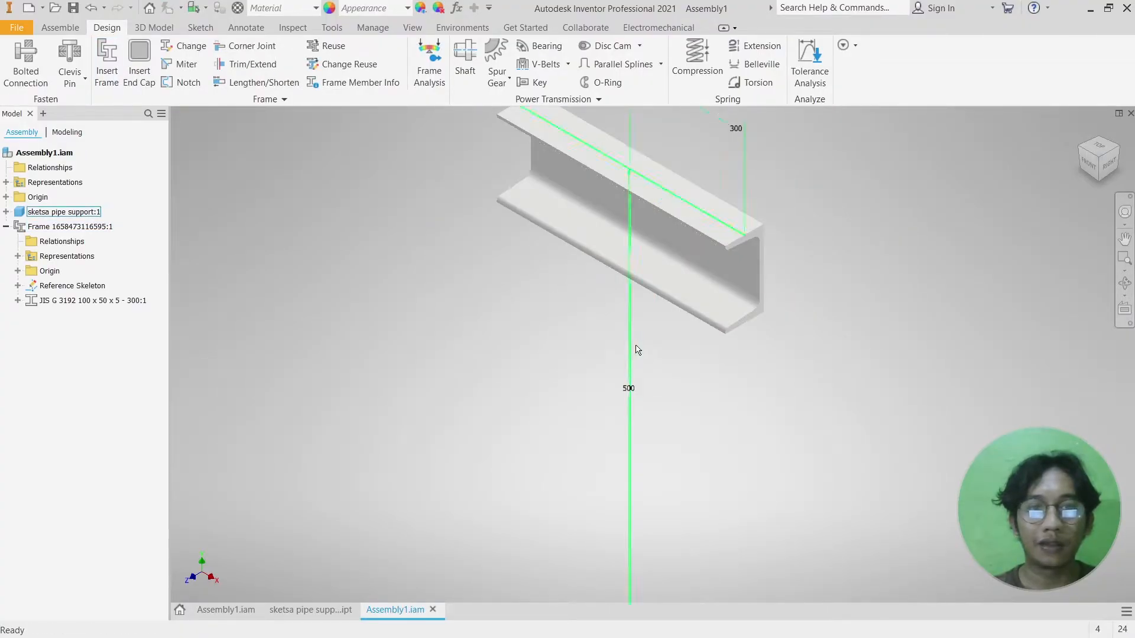
# - Set up another 100 x 50 x 5 channel member on the 500 mm vertical line, rotated 270 degrees
pyautogui.click(106, 59)
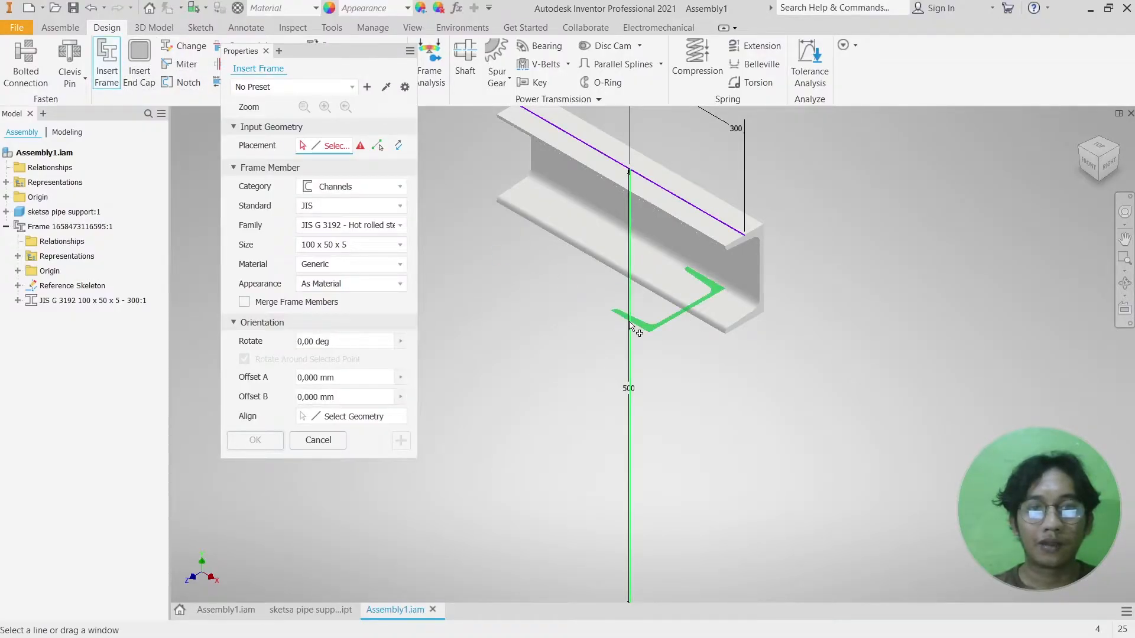
pyautogui.click(631, 348)
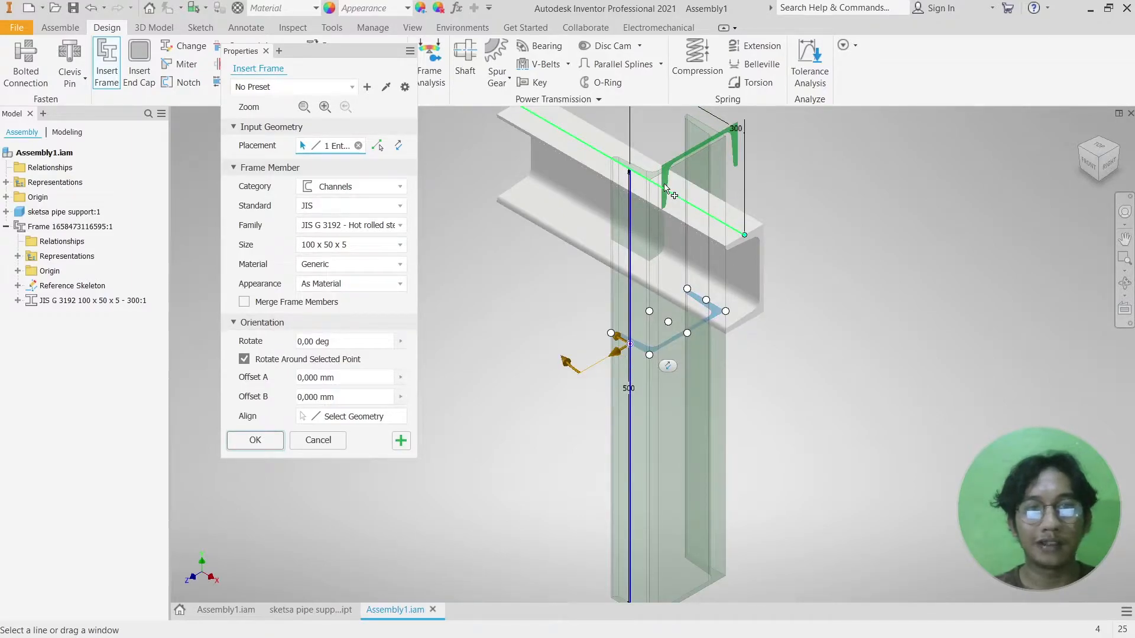
pyautogui.scroll(-2, 664, 186)
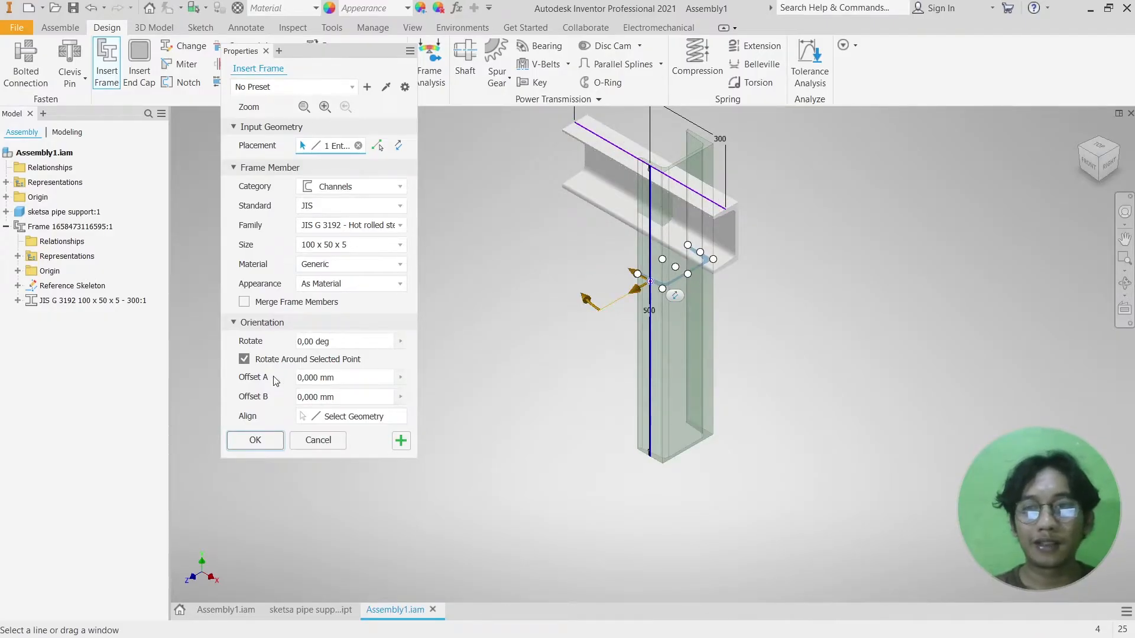
pyautogui.click(329, 343)
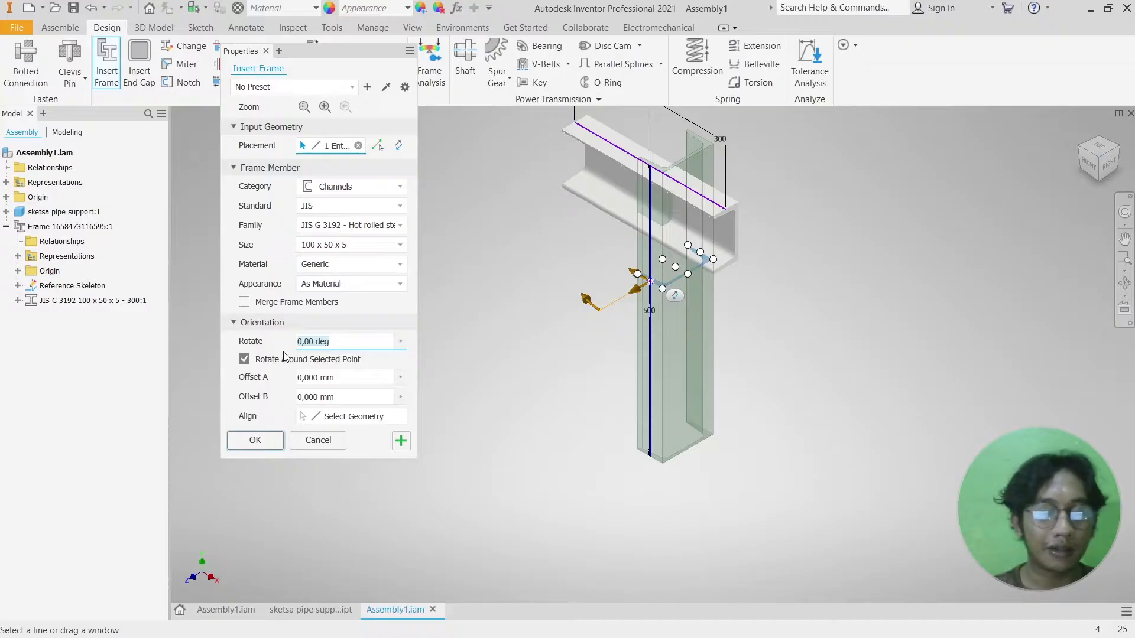
pyautogui.write('270')
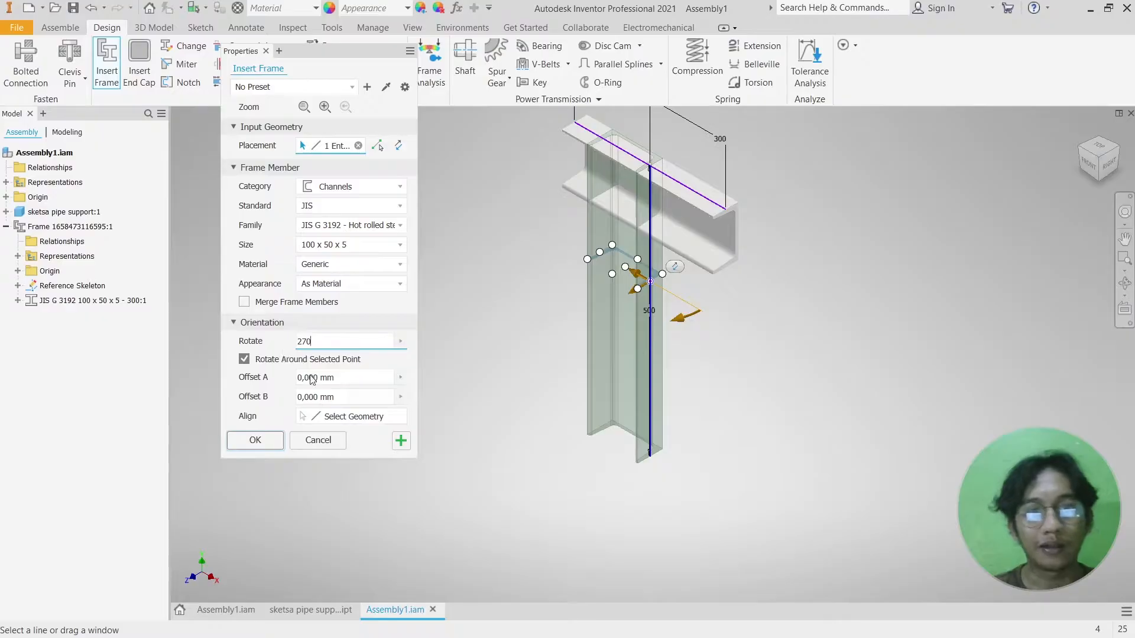
# - Anchor the vertical channel's profile at its center point and insert the member
pyautogui.scroll(-3, 702, 181)
pyautogui.moveTo(630, 192); pyautogui.dragTo(701, 263, button='middle')
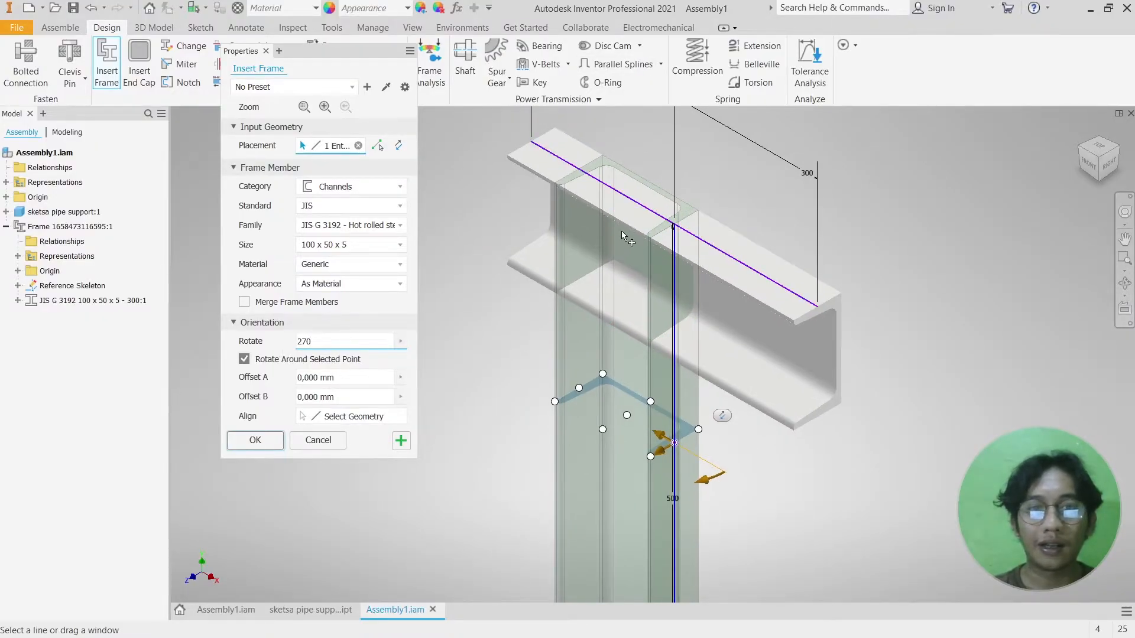
pyautogui.scroll(2, 621, 231)
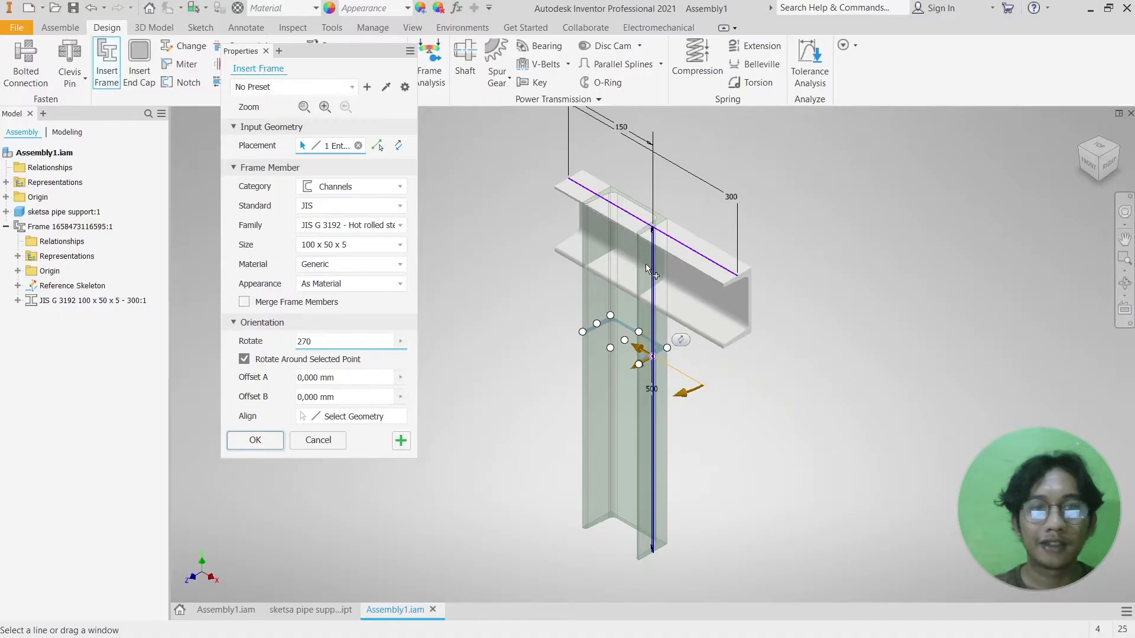
pyautogui.scroll(-2, 651, 229)
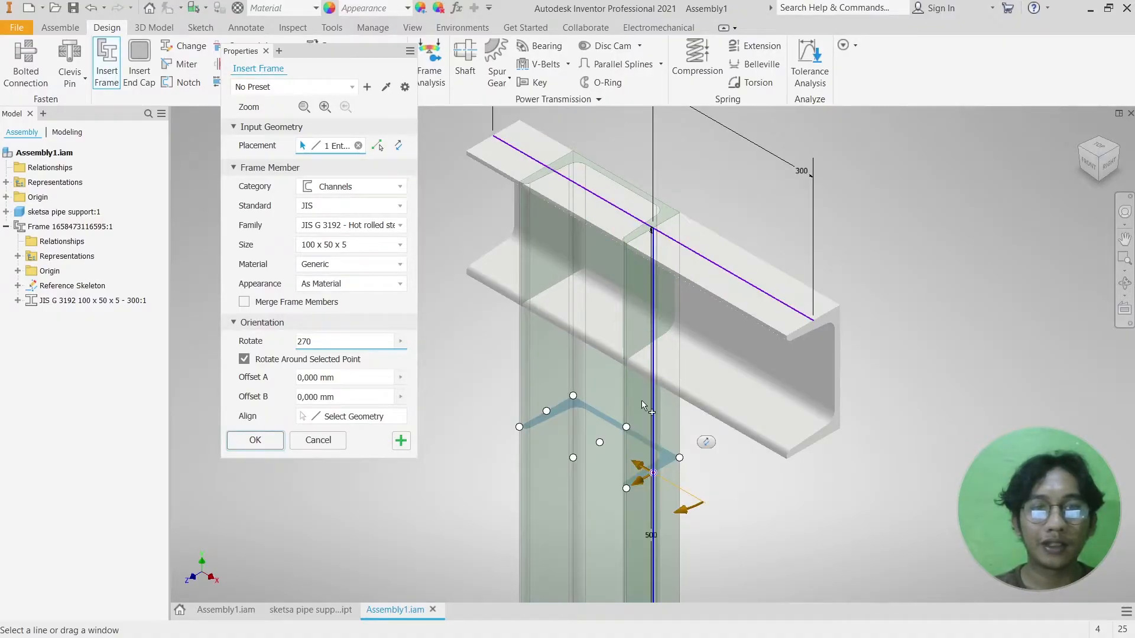
pyautogui.click(599, 442)
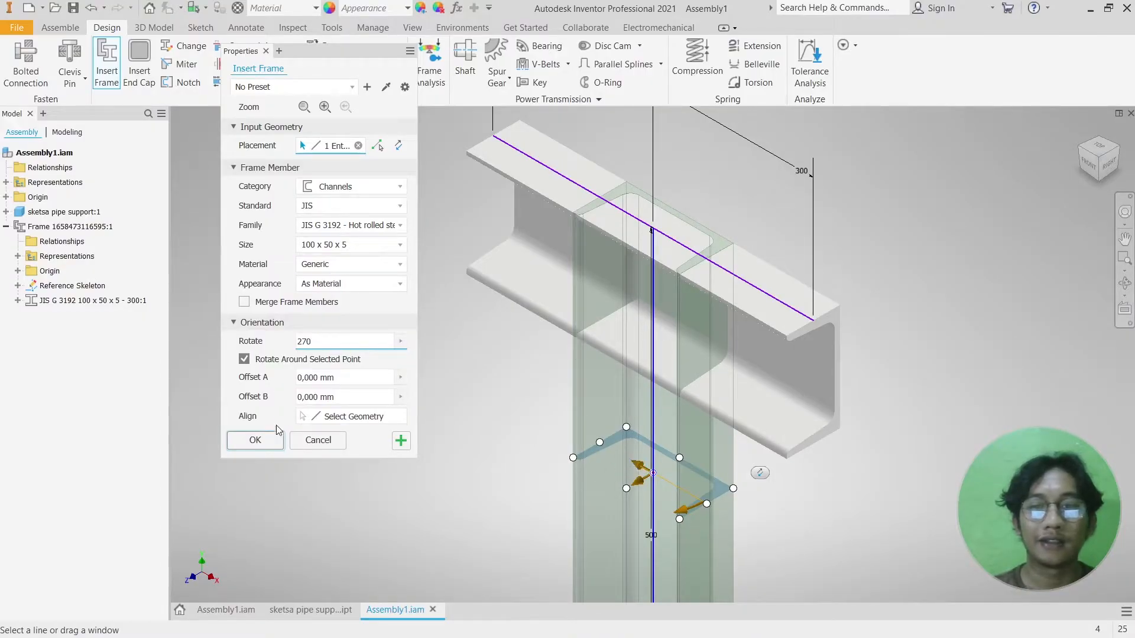
pyautogui.click(256, 441)
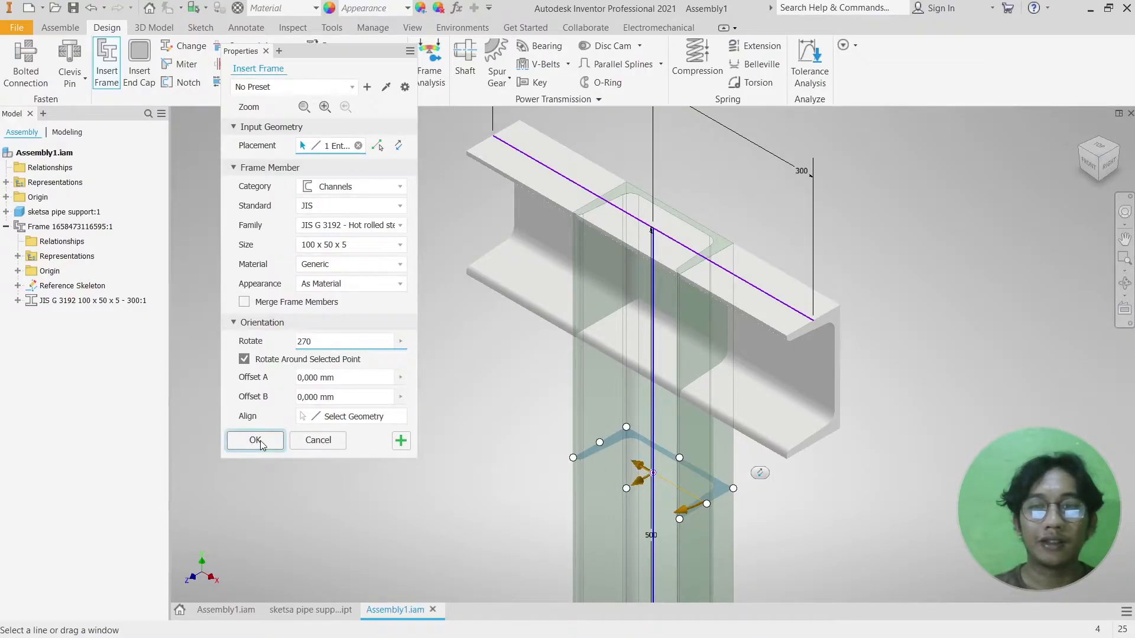
pyautogui.click(545, 377)
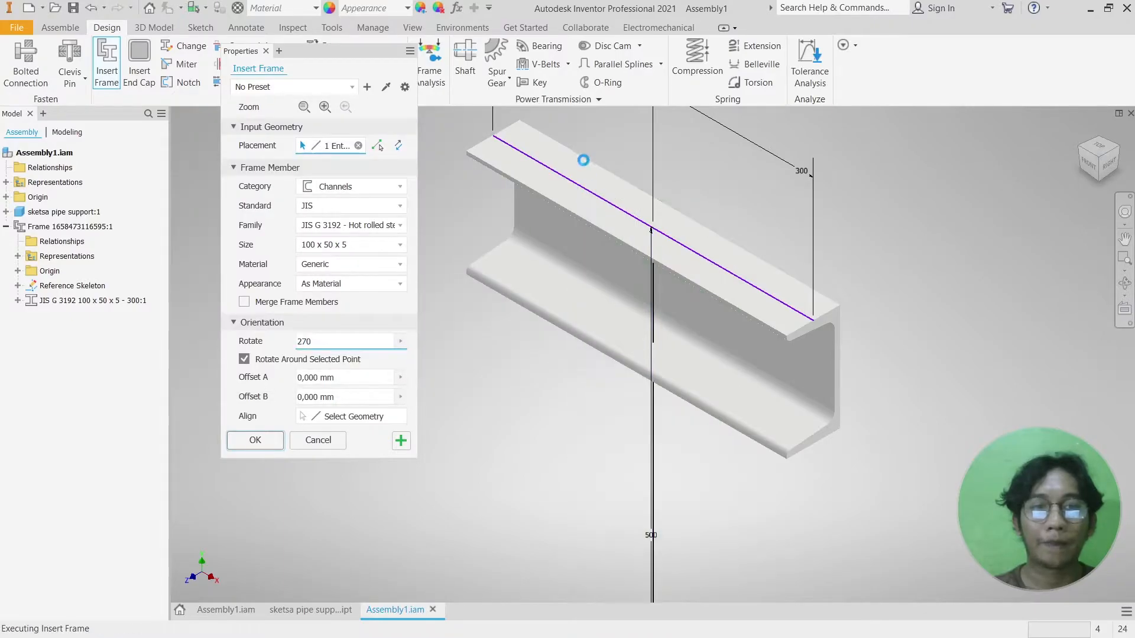
pyautogui.scroll(-3, 601, 137)
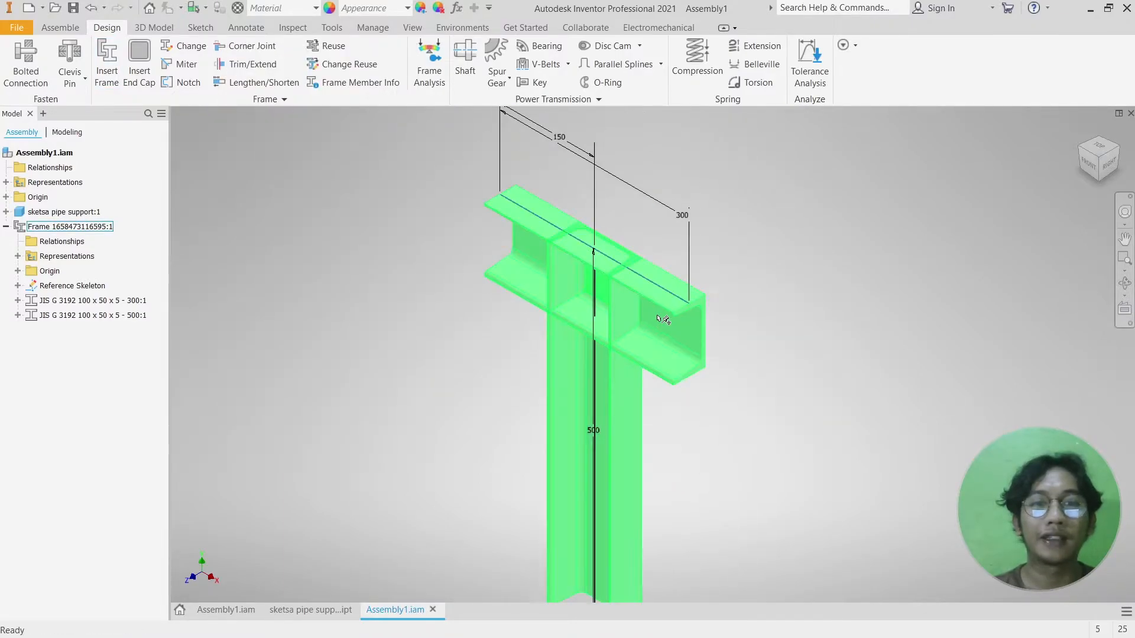
# - Trim the vertical channel to the underside of the horizontal channel's lower flange with Trim/Extend, using a 0 mm gap
pyautogui.scroll(3, 629, 266)
pyautogui.click(578, 291)
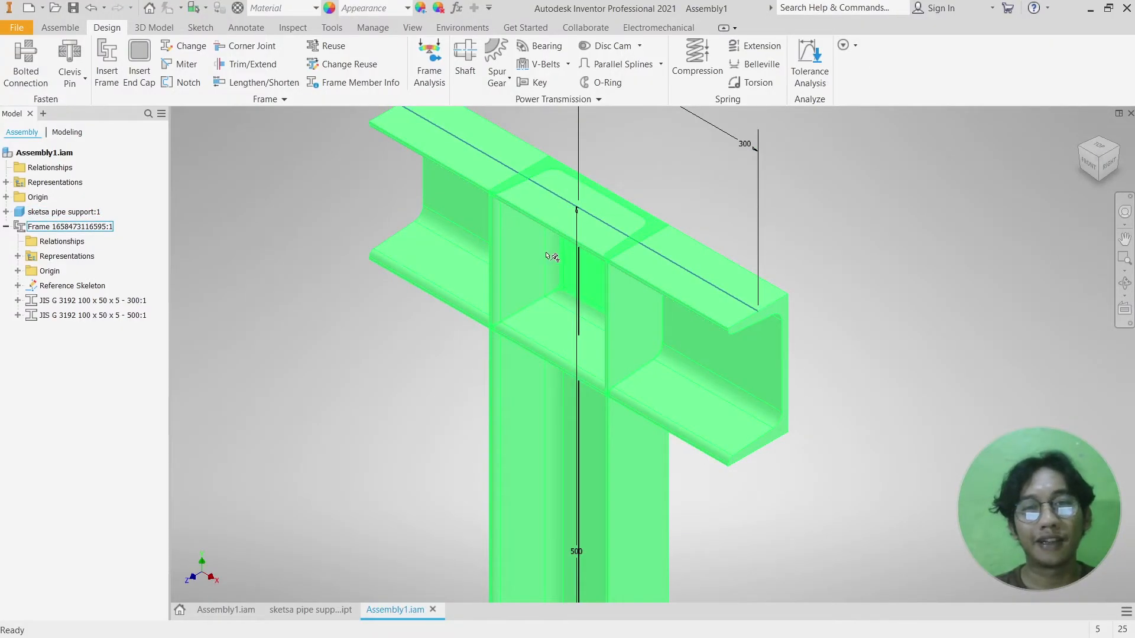
pyautogui.press('Escape')
pyautogui.click(265, 67)
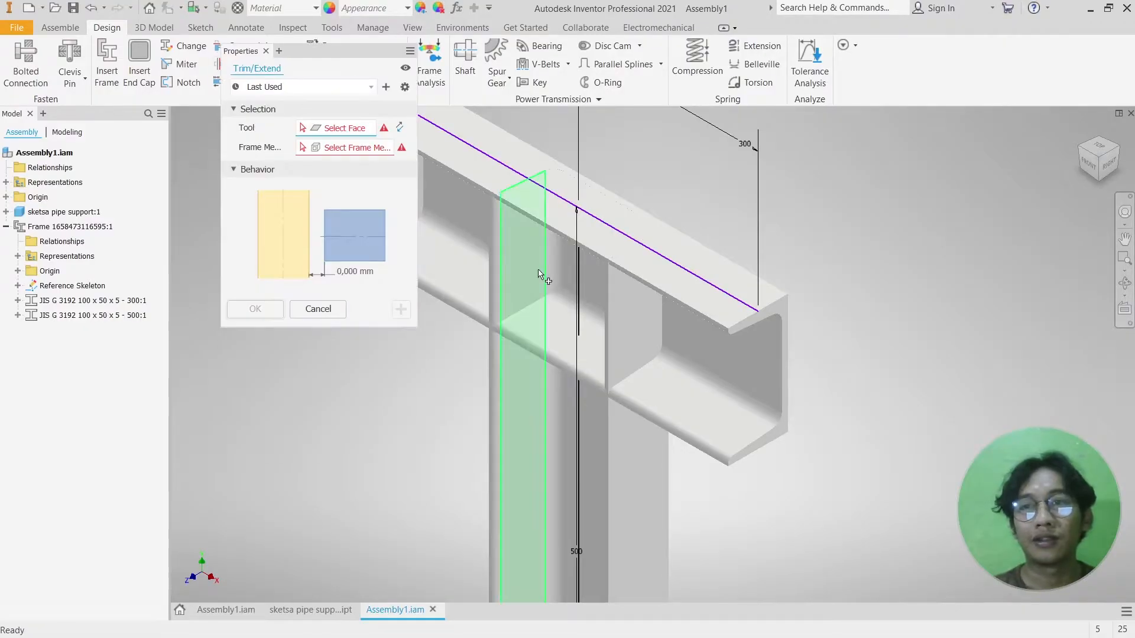
pyautogui.keyDown('shift'); pyautogui.moveTo(623, 311); pyautogui.dragTo(679, 249, button='middle'); pyautogui.keyUp('shift')
pyautogui.click(705, 247)
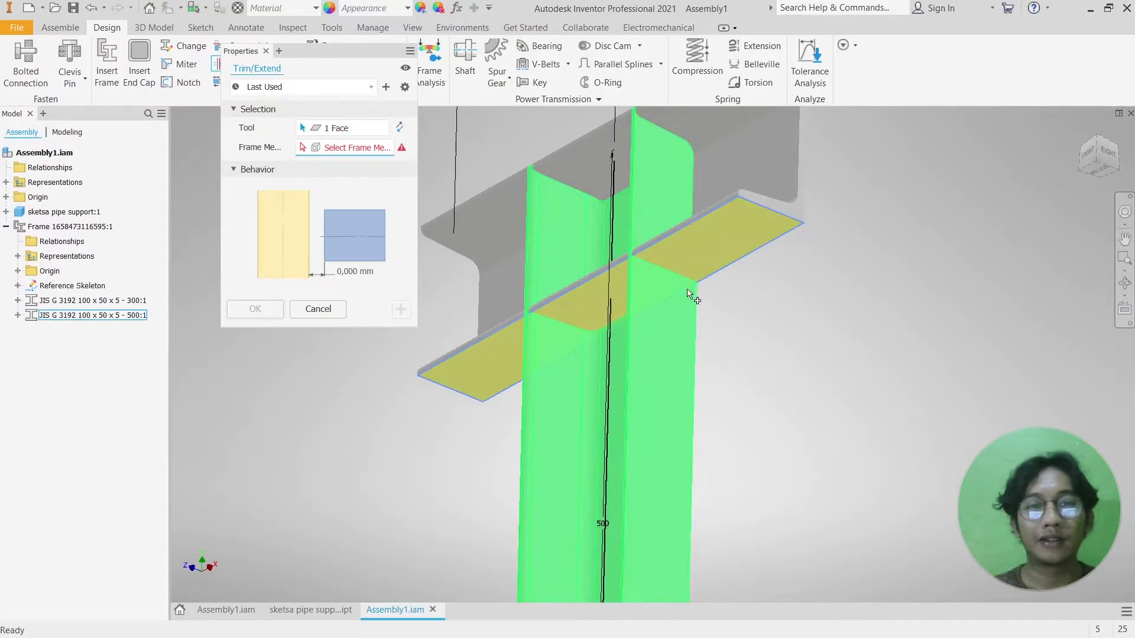
pyautogui.click(654, 351)
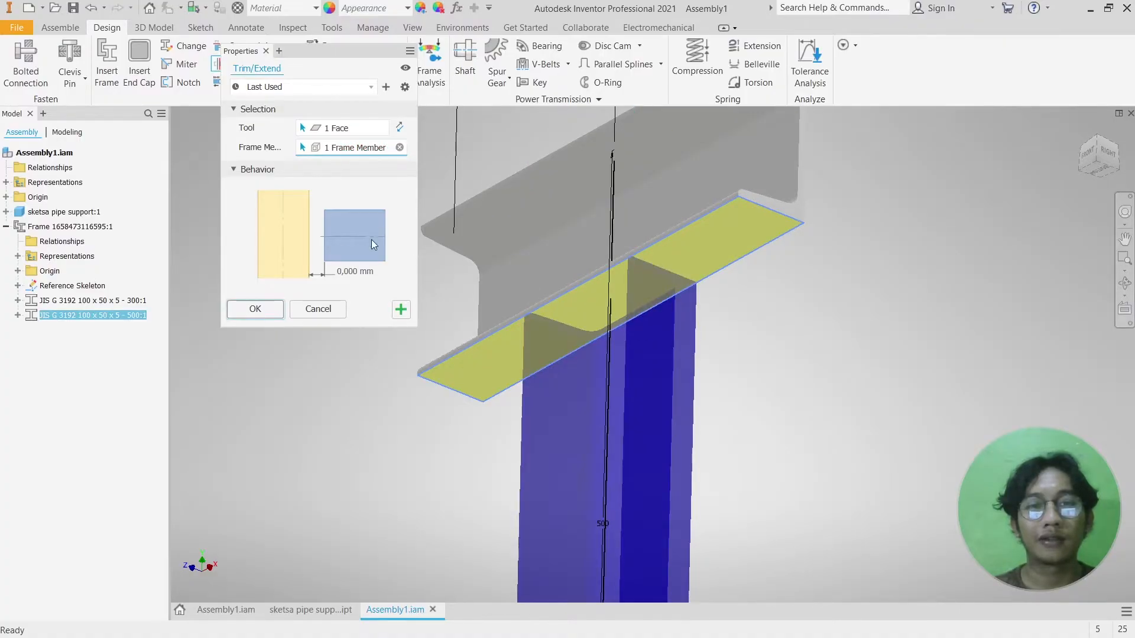
pyautogui.click(255, 309)
# - Save Assembly1 together with its changed dependent files
pyautogui.scroll(-3, 672, 210)
pyautogui.keyDown('shift'); pyautogui.moveTo(672, 209); pyautogui.dragTo(577, 273, button='middle'); pyautogui.keyUp('shift')
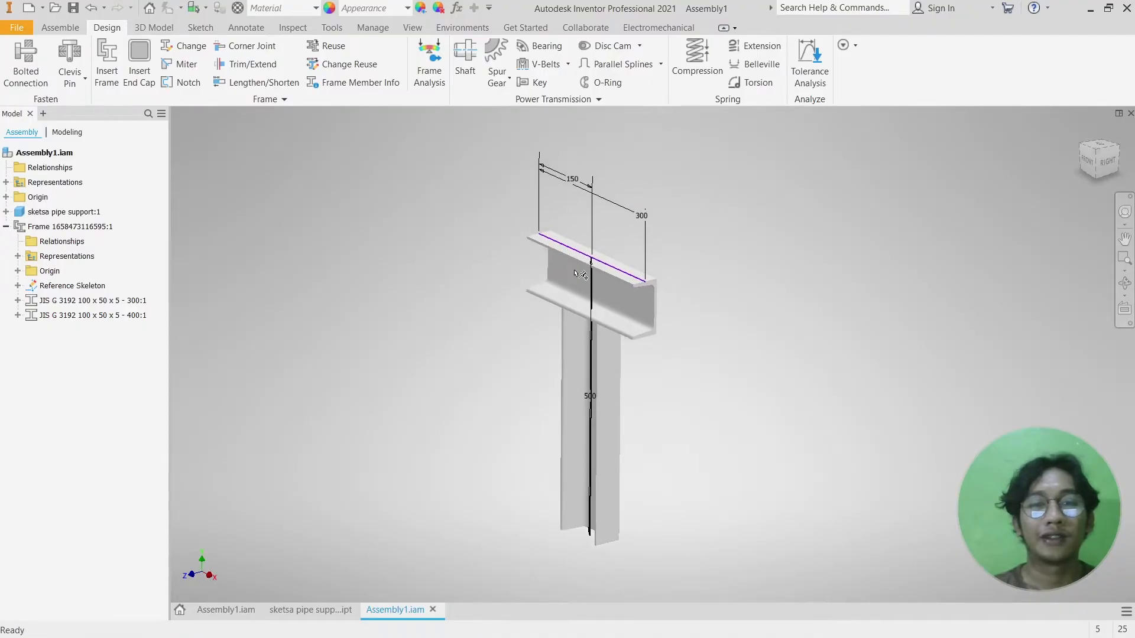
pyautogui.hotkey('ctrl', 's')
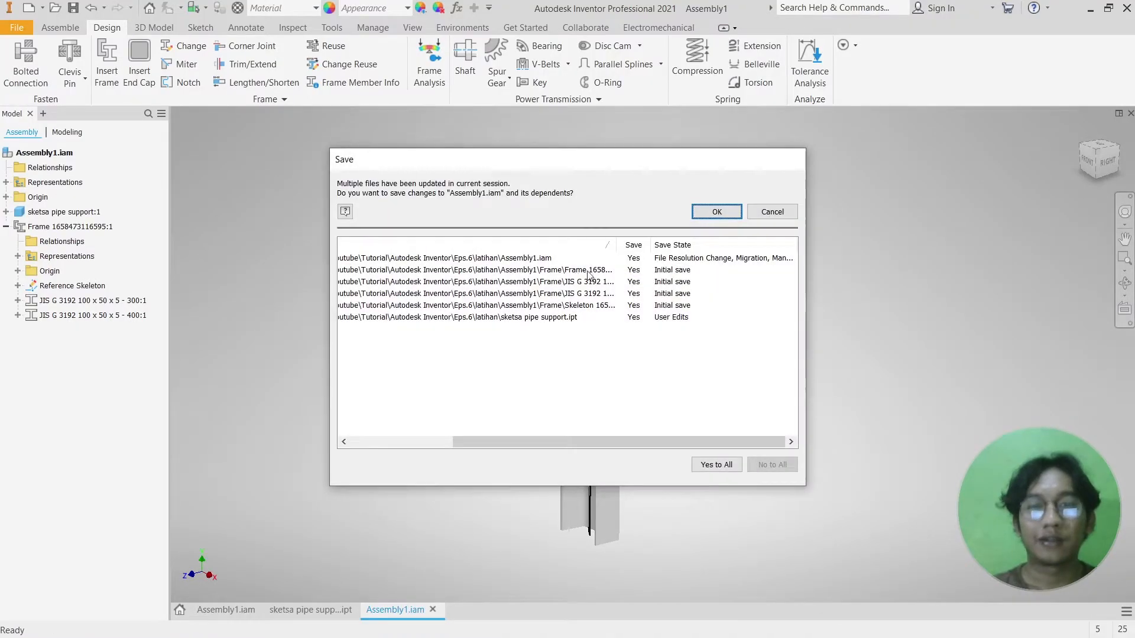
pyautogui.click(724, 211)
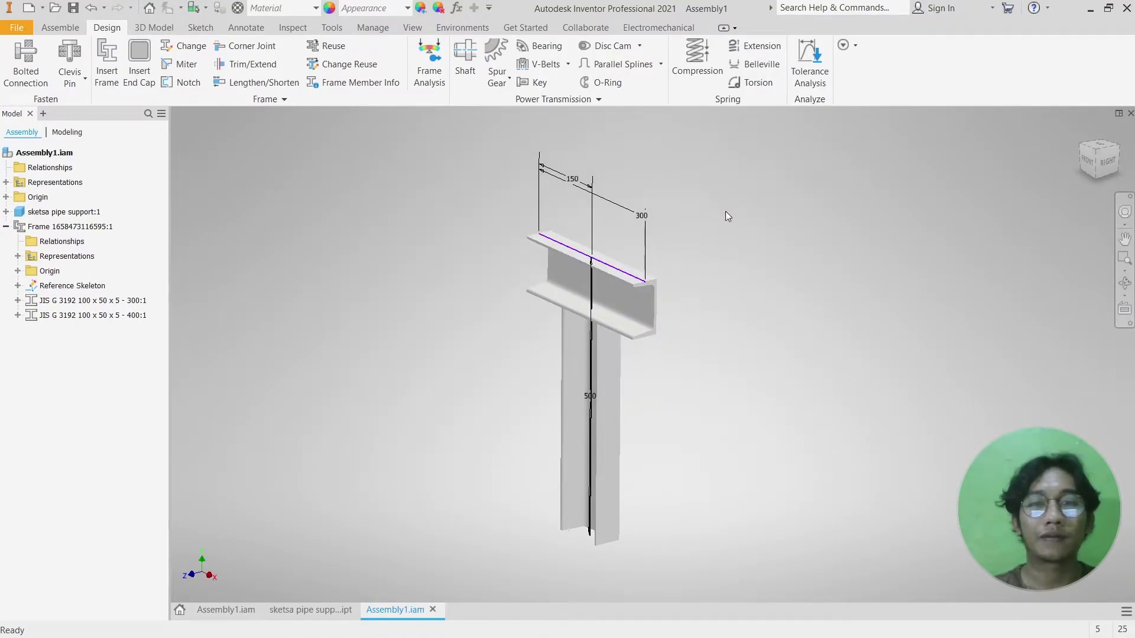
# - Hide the sketsa pipe support part so only the channel frame is shown
pyautogui.scroll(3, 609, 261)
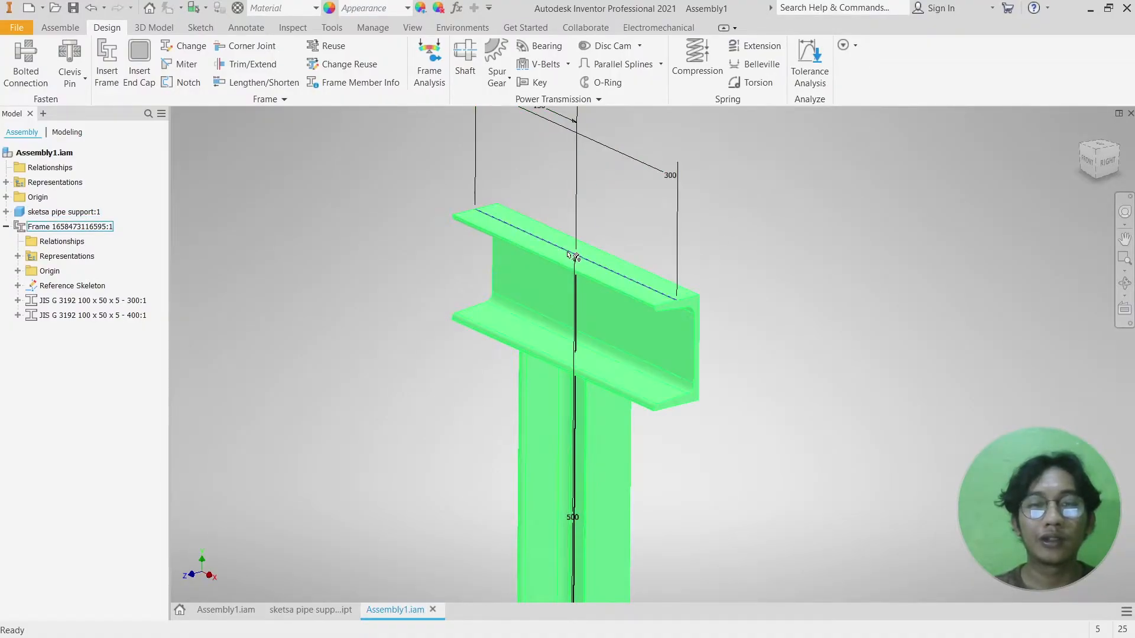
pyautogui.moveTo(538, 239); pyautogui.dragTo(572, 273, button='middle')
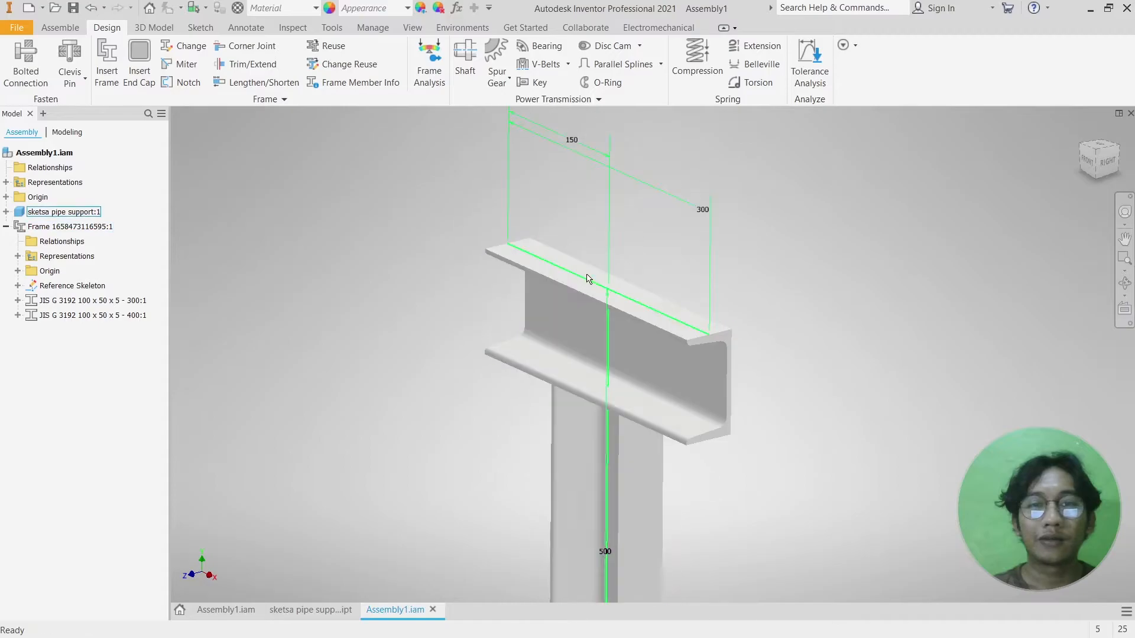
pyautogui.rightClick(46, 211)
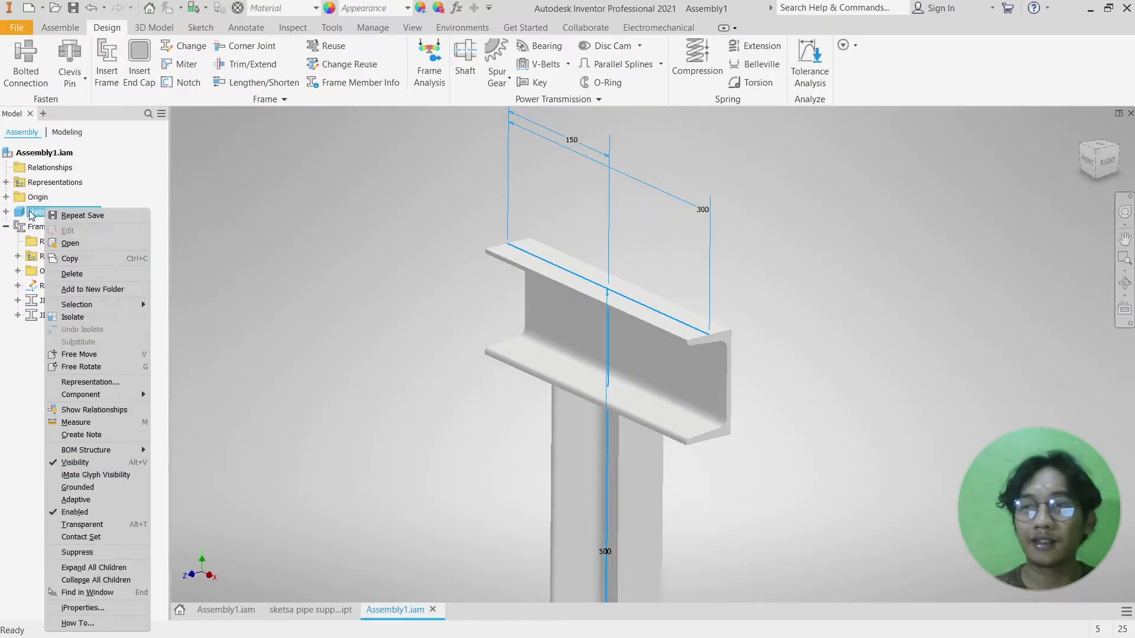
pyautogui.click(79, 464)
pyautogui.scroll(3, 414, 242)
pyautogui.moveTo(521, 299); pyautogui.dragTo(542, 256, button='middle')
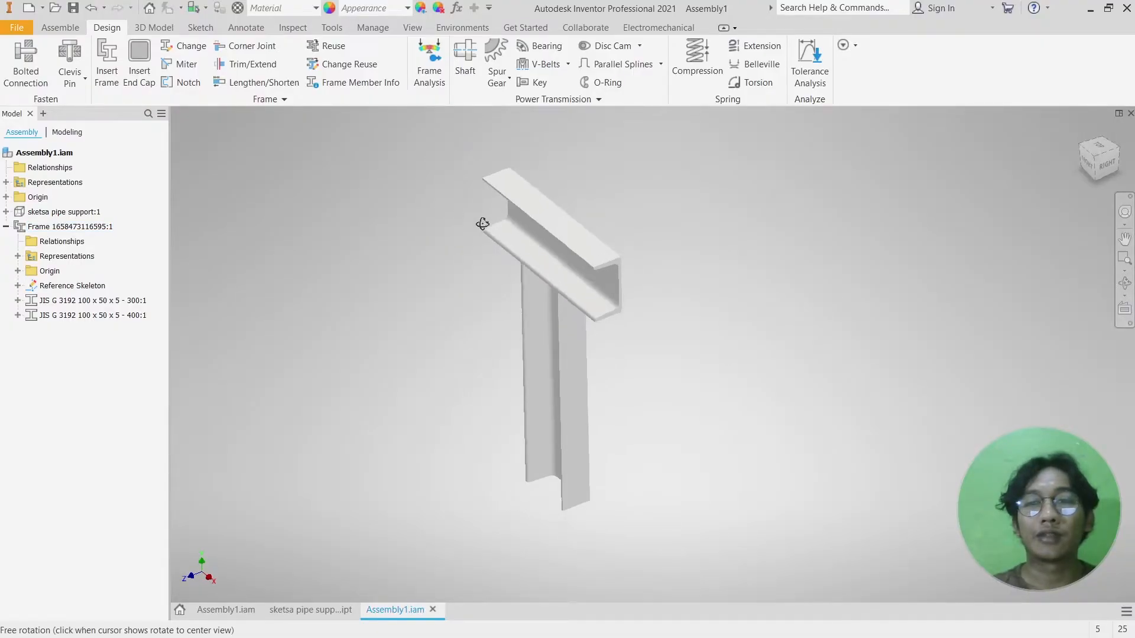
pyautogui.scroll(-3, 590, 189)
pyautogui.moveTo(590, 185); pyautogui.dragTo(593, 208, button='middle')
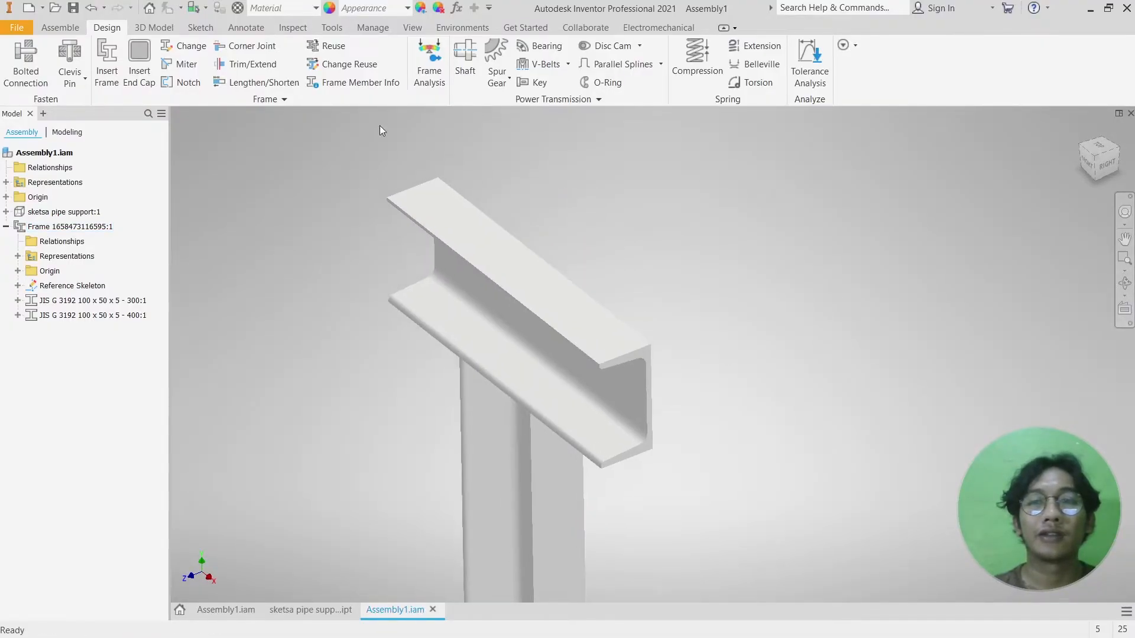
pyautogui.click(511, 266)
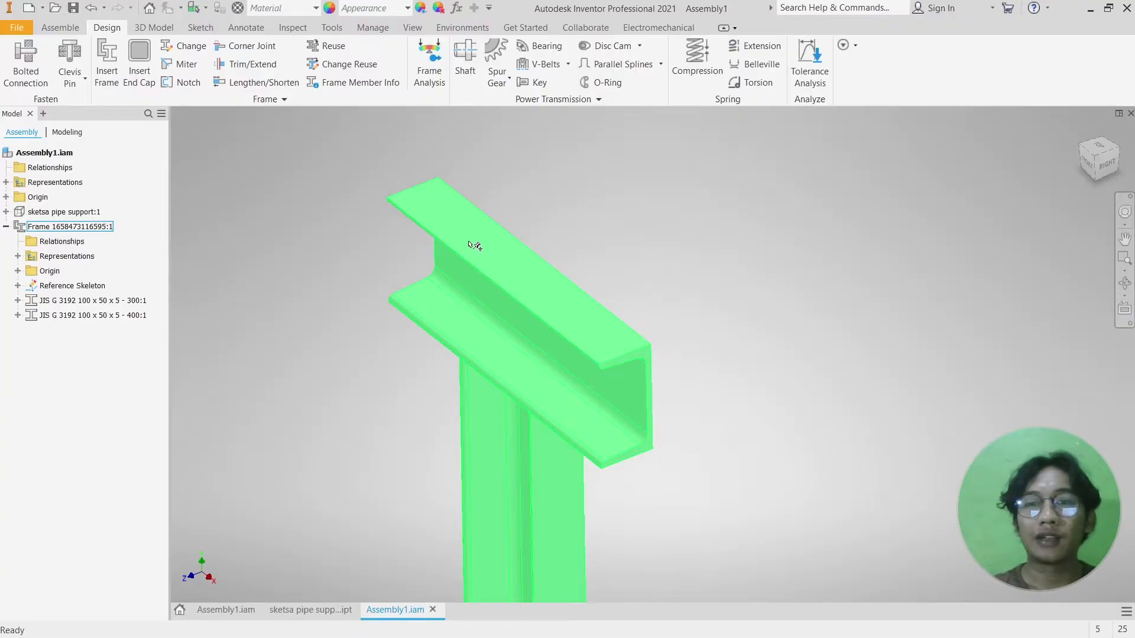
pyautogui.scroll(3, 472, 244)
pyautogui.moveTo(503, 214); pyautogui.dragTo(489, 217, button='middle')
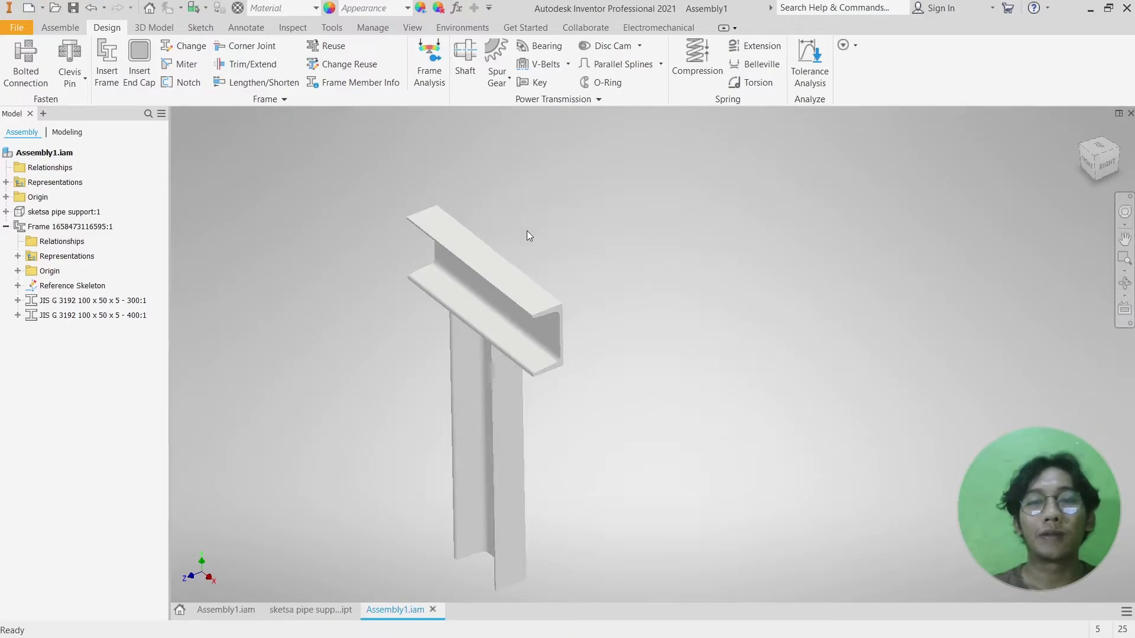
pyautogui.moveTo(527, 231); pyautogui.dragTo(547, 185, button='middle')
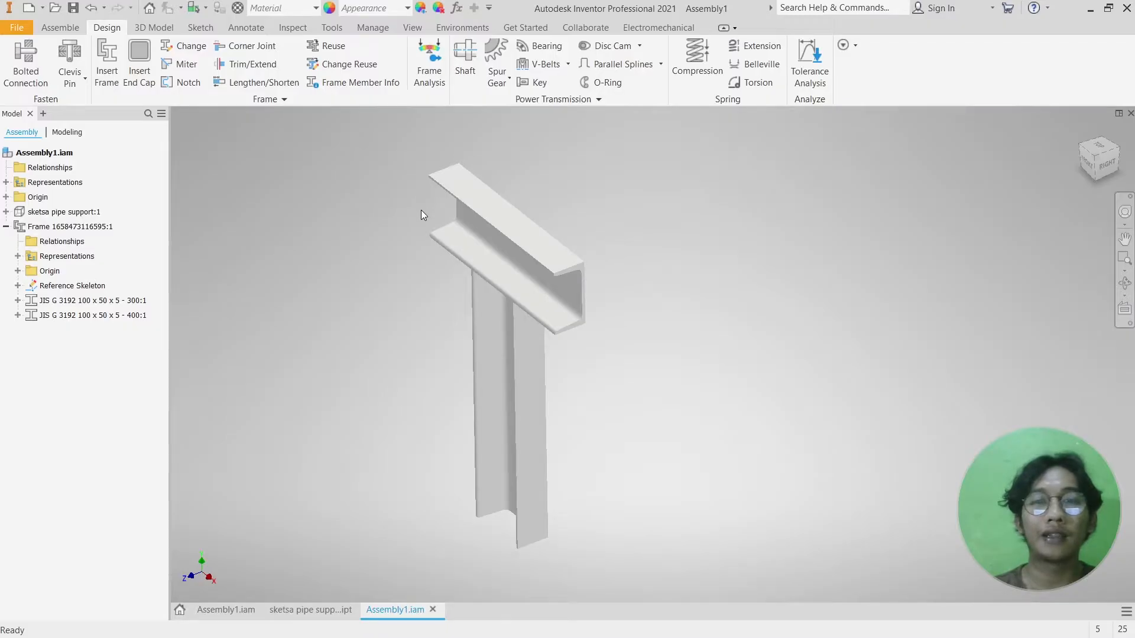
pyautogui.moveTo(398, 203); pyautogui.dragTo(410, 236, button='middle')
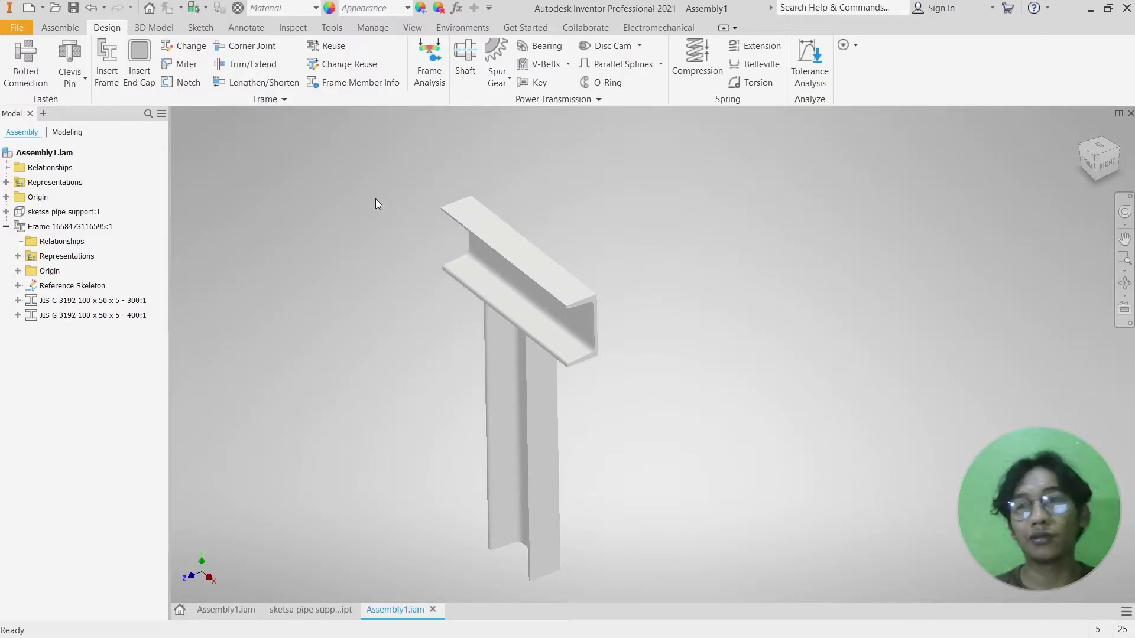
# - Look up clamps in the Content Center and choose the Clamp GOST 24137-80 family for placement
pyautogui.click(60, 28)
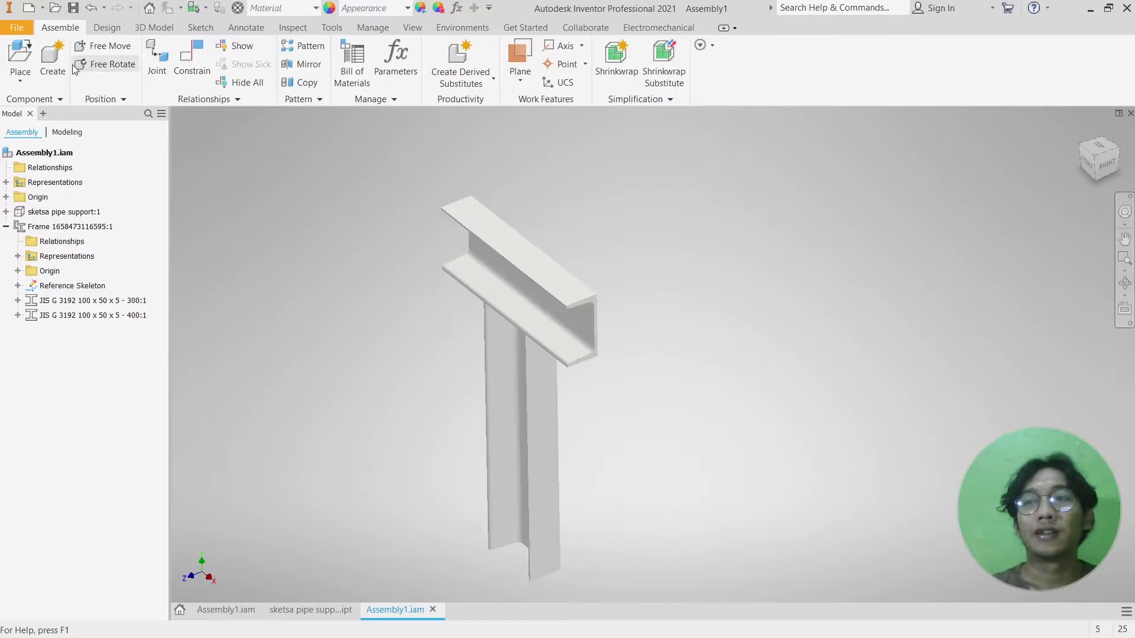
pyautogui.click(28, 54)
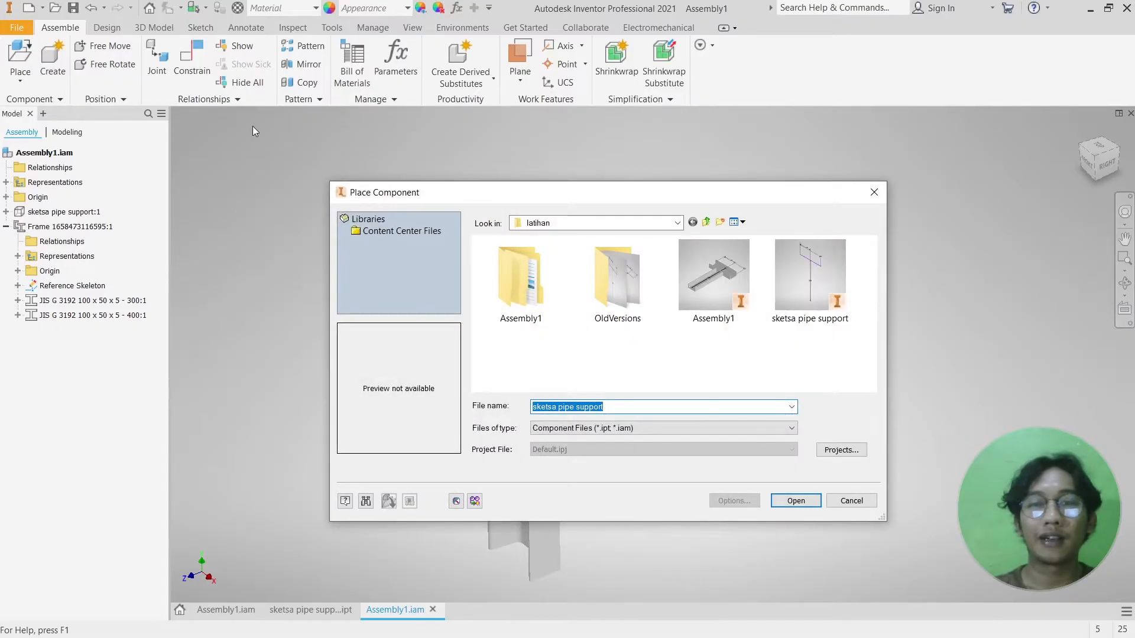
pyautogui.click(873, 192)
pyautogui.click(20, 77)
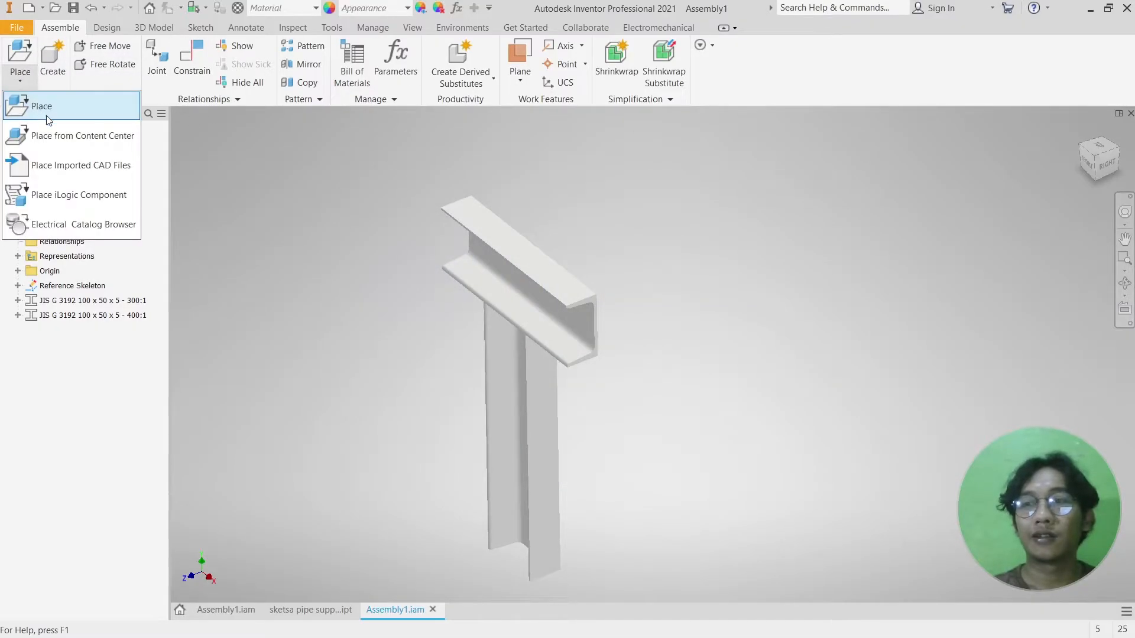
pyautogui.click(86, 146)
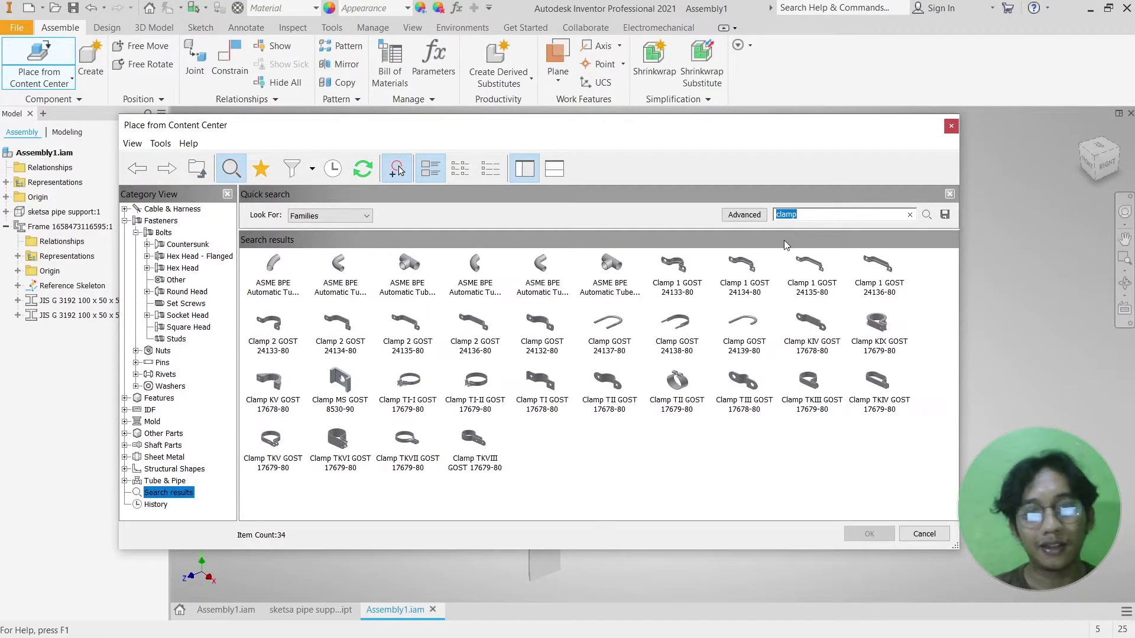
pyautogui.click(607, 333)
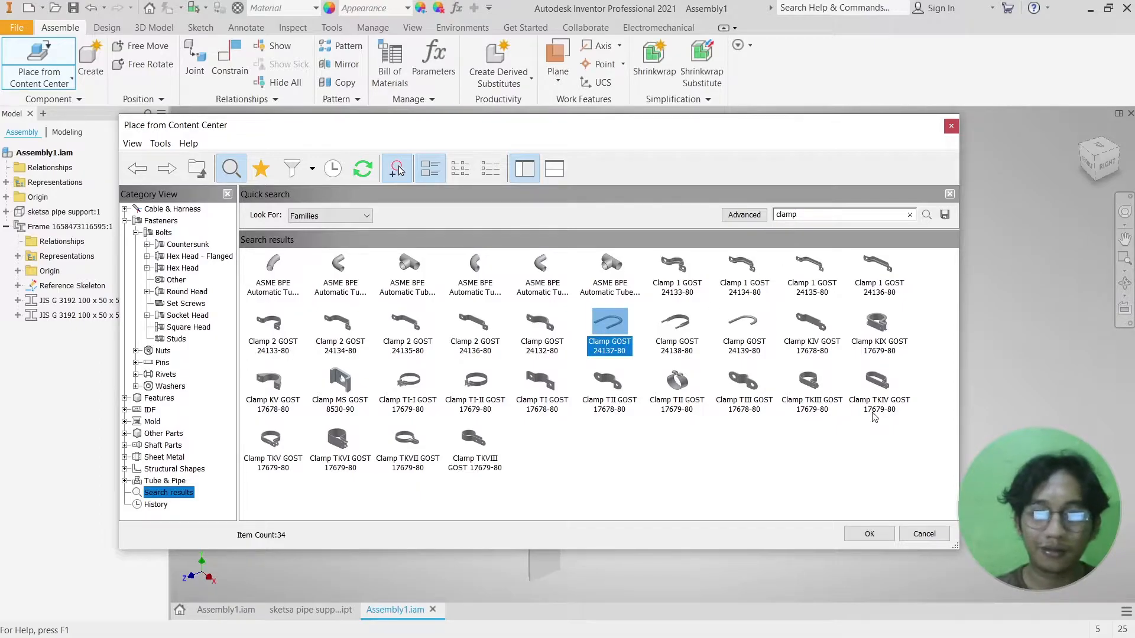
pyautogui.click(870, 532)
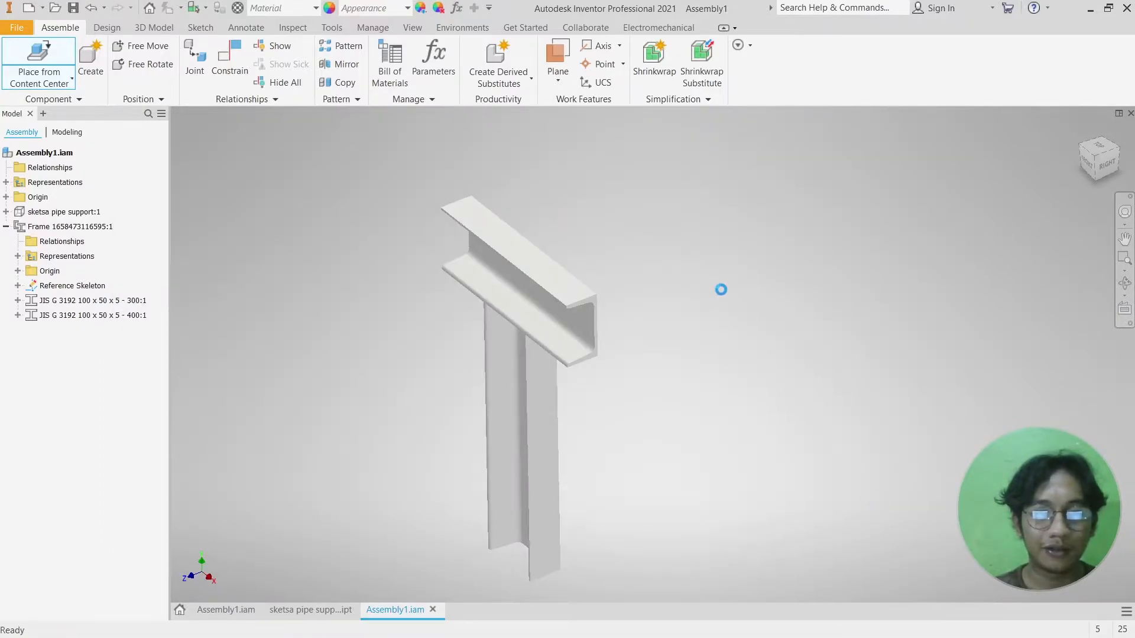
# - Set the clamp's nominal diameter to 170 mm and place one standard instance in free space beside the channel frame
pyautogui.scroll(-3, 608, 325)
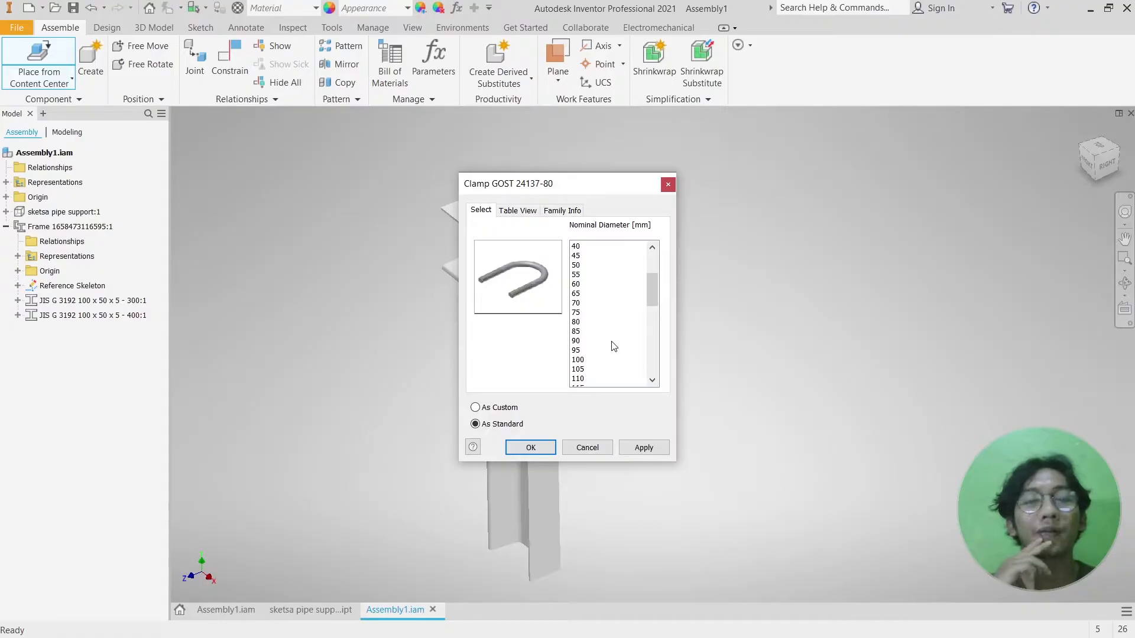
pyautogui.scroll(-3, 613, 346)
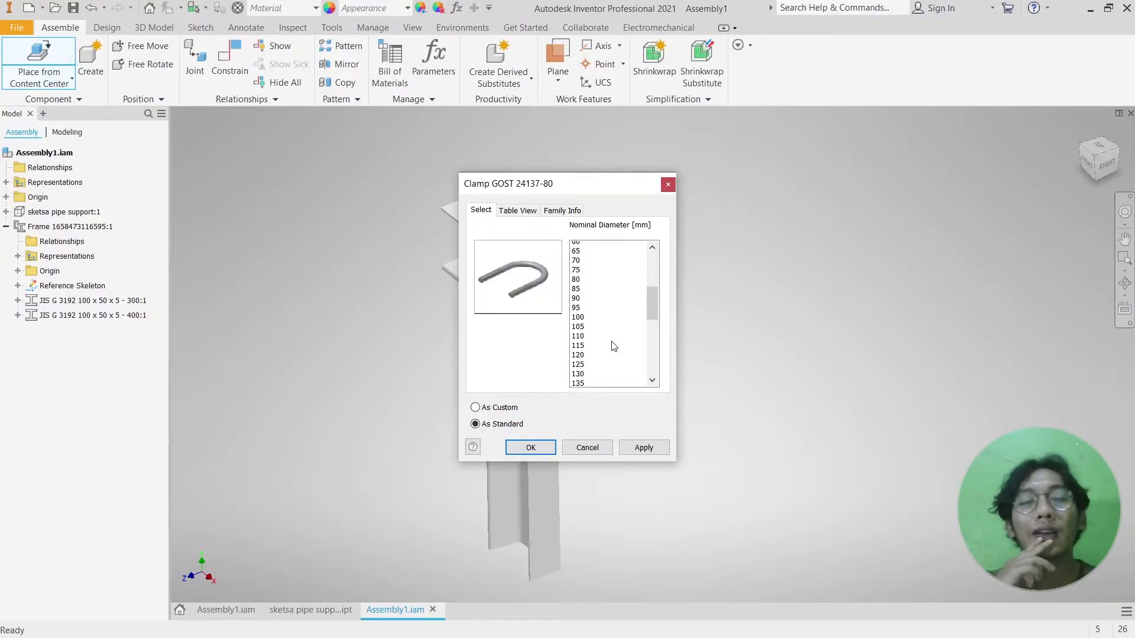
pyautogui.scroll(-1, 614, 346)
pyautogui.scroll(-1, 613, 346)
pyautogui.scroll(1, 603, 329)
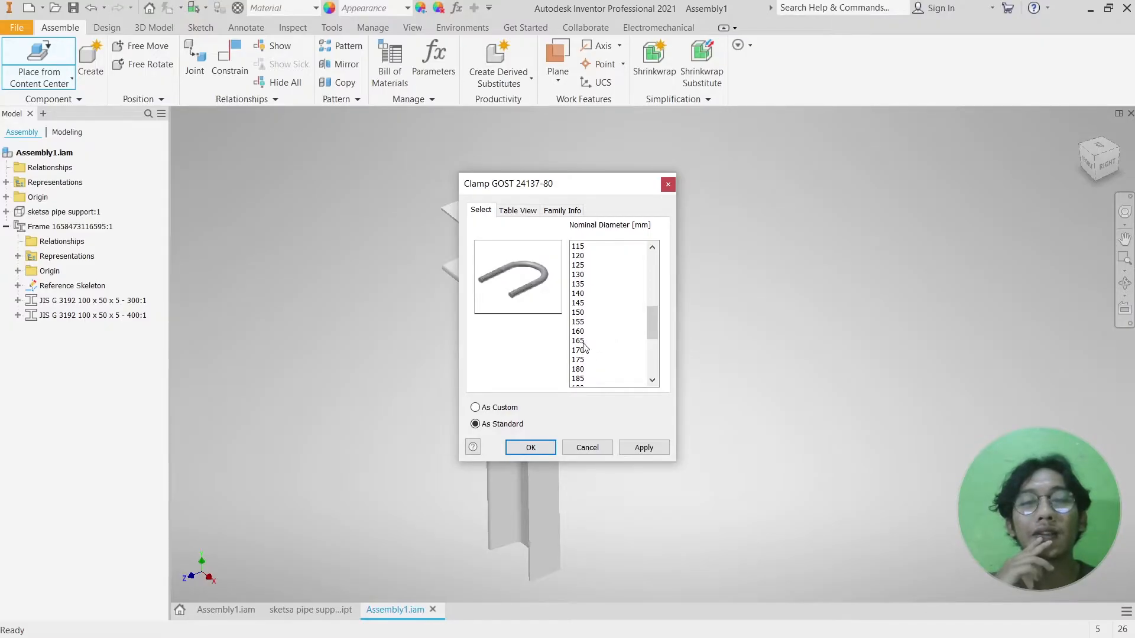
pyautogui.click(579, 350)
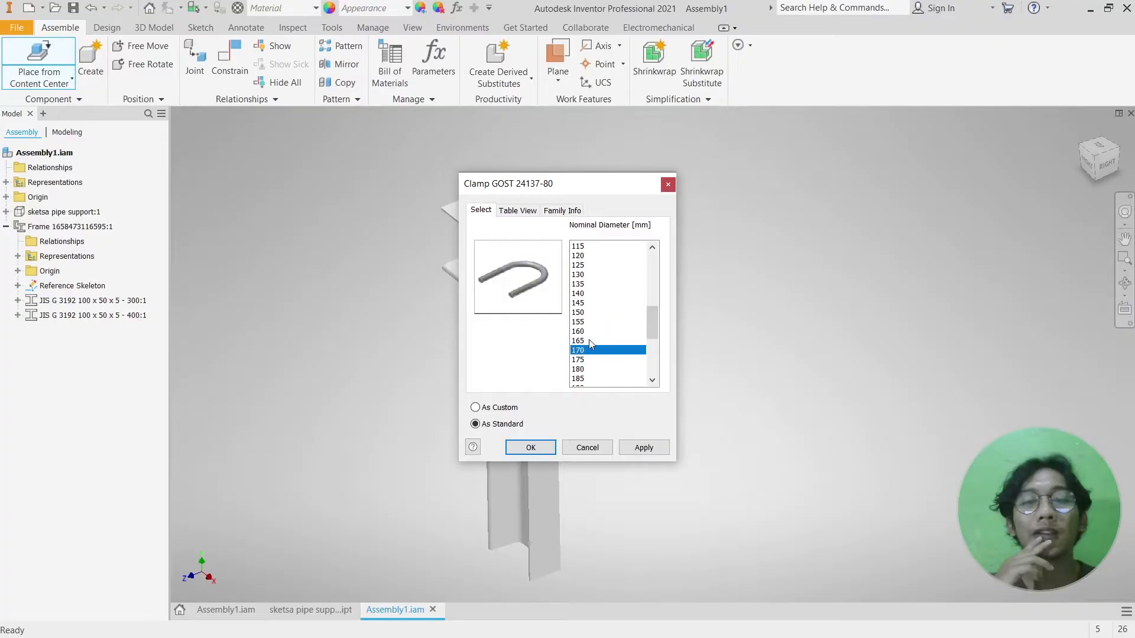
pyautogui.click(530, 448)
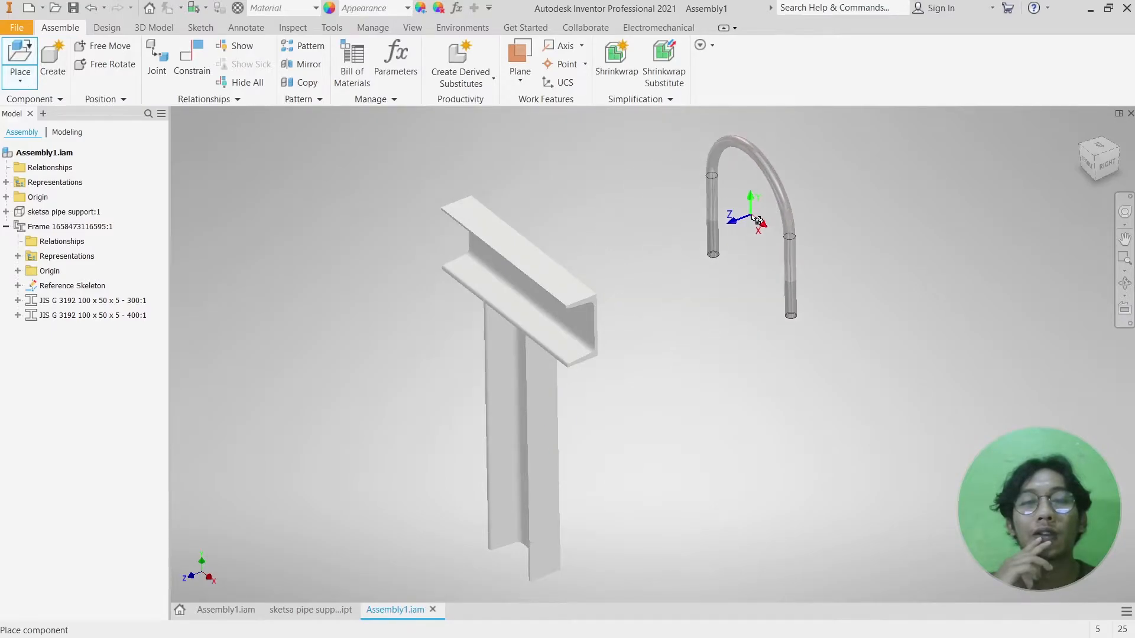
pyautogui.click(743, 237)
pyautogui.rightClick(854, 216)
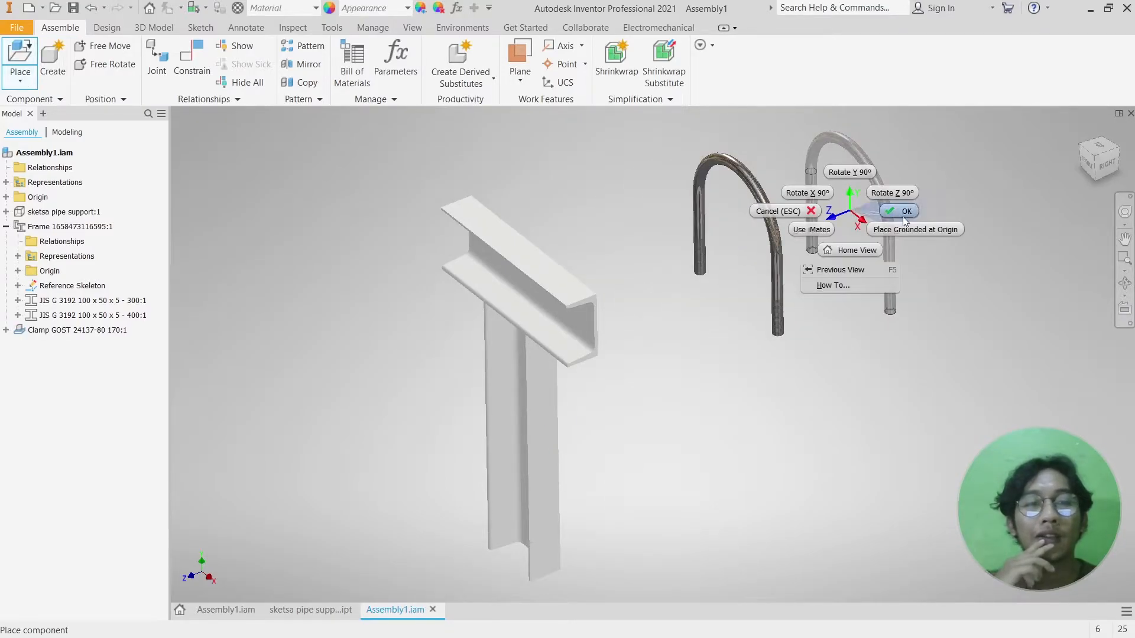
pyautogui.click(798, 232)
# - Measure the diameter of the circular edge at the end of one threaded clamp leg
pyautogui.scroll(5, 714, 273)
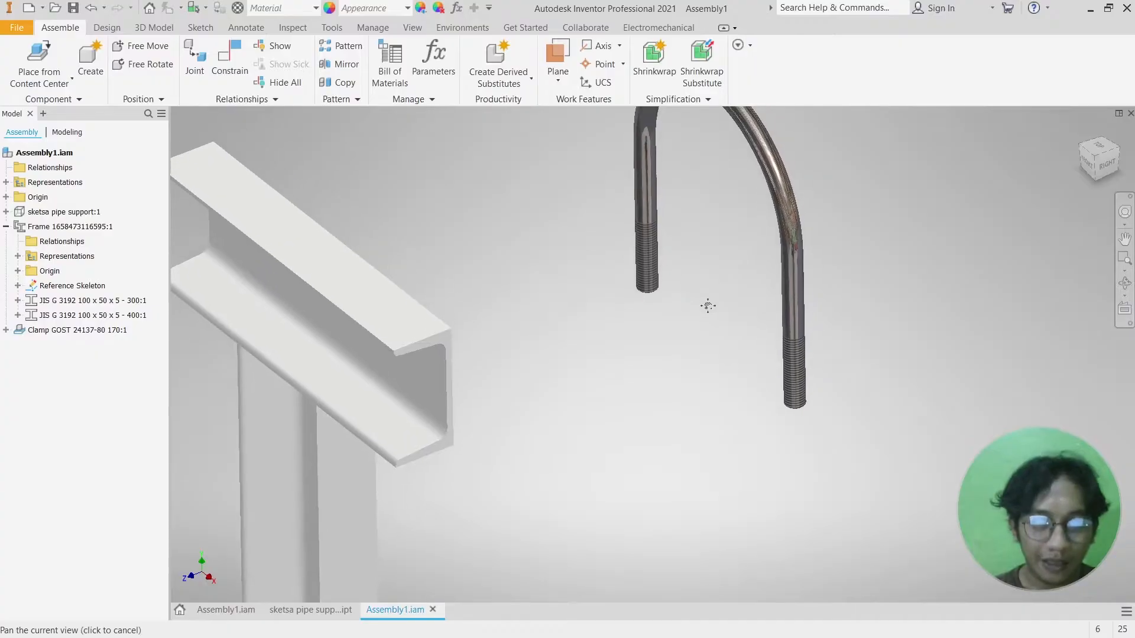
pyautogui.click(682, 299)
pyautogui.click(682, 308)
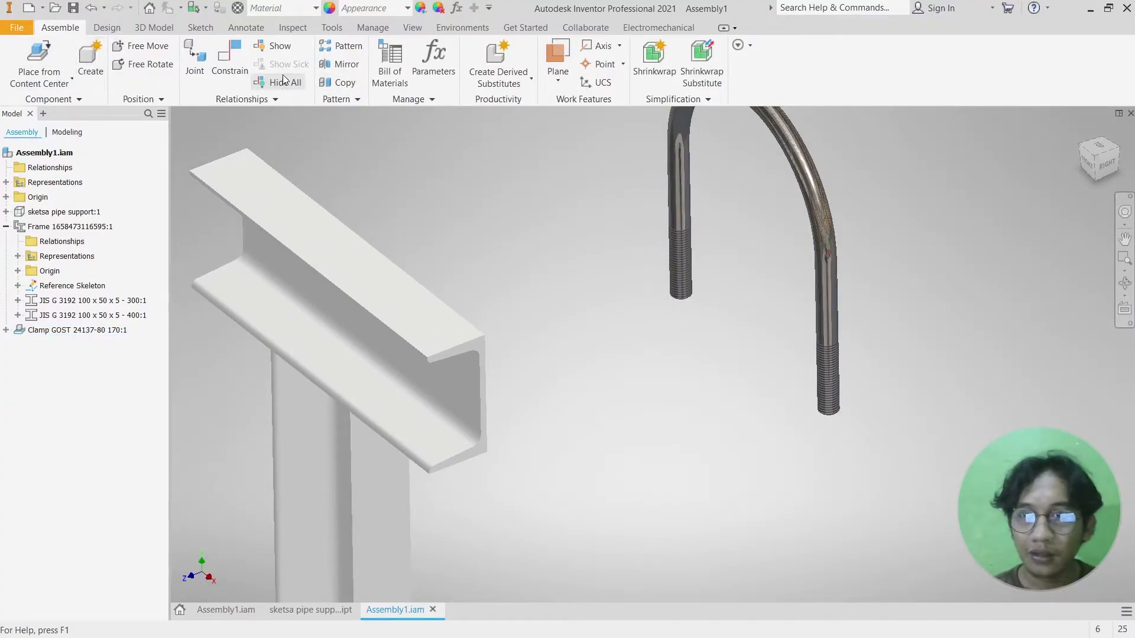
pyautogui.click(285, 29)
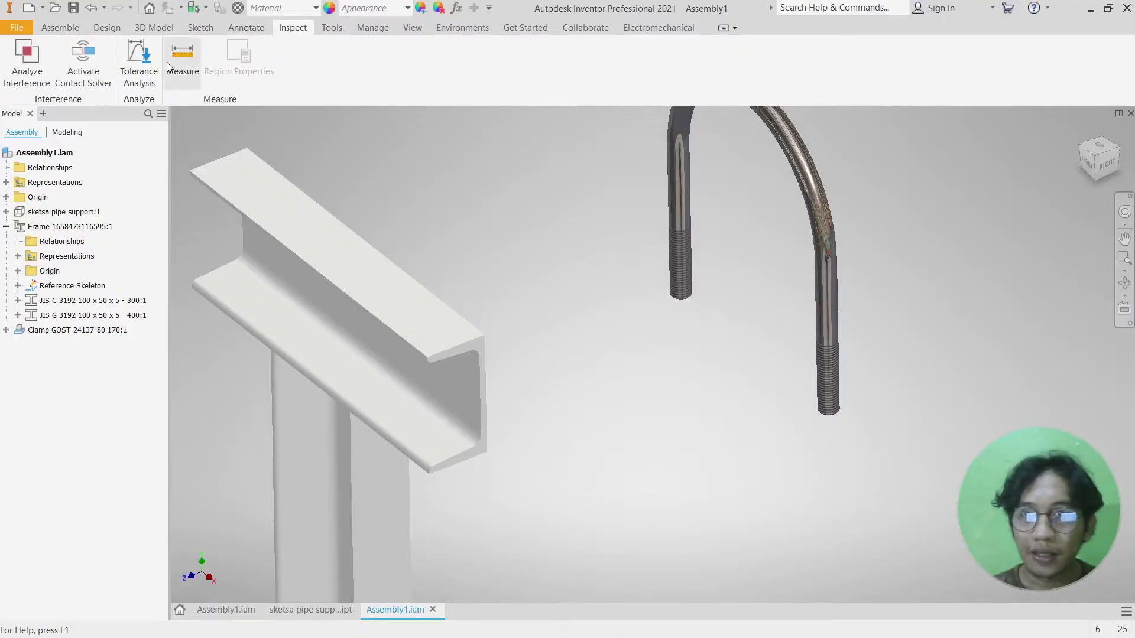
pyautogui.click(186, 65)
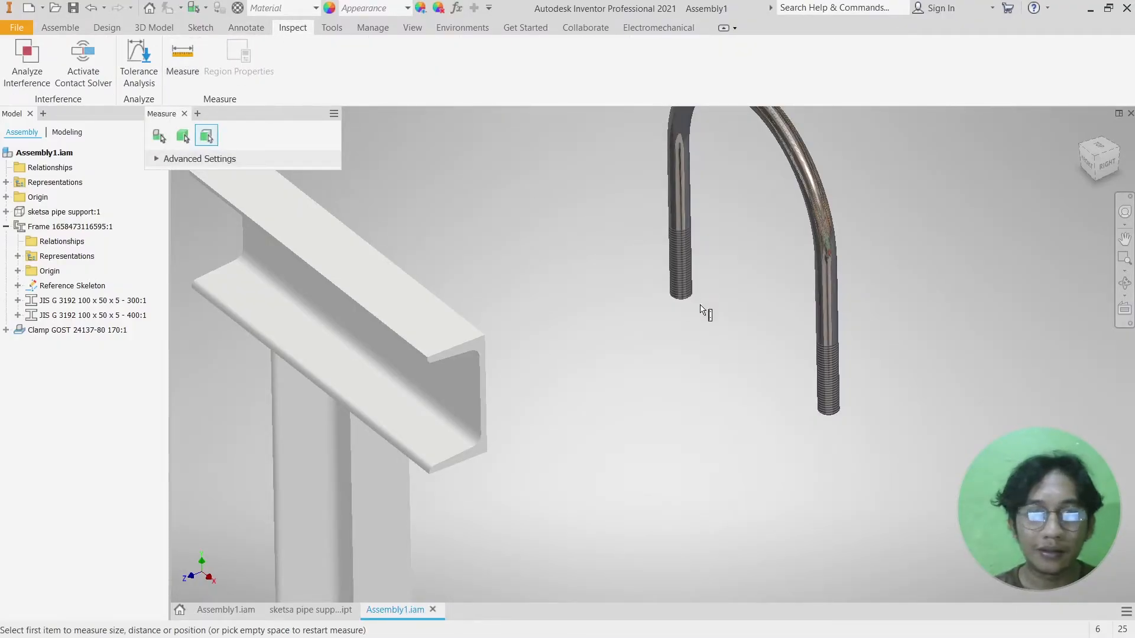
pyautogui.scroll(-5, 685, 284)
pyautogui.click(661, 260)
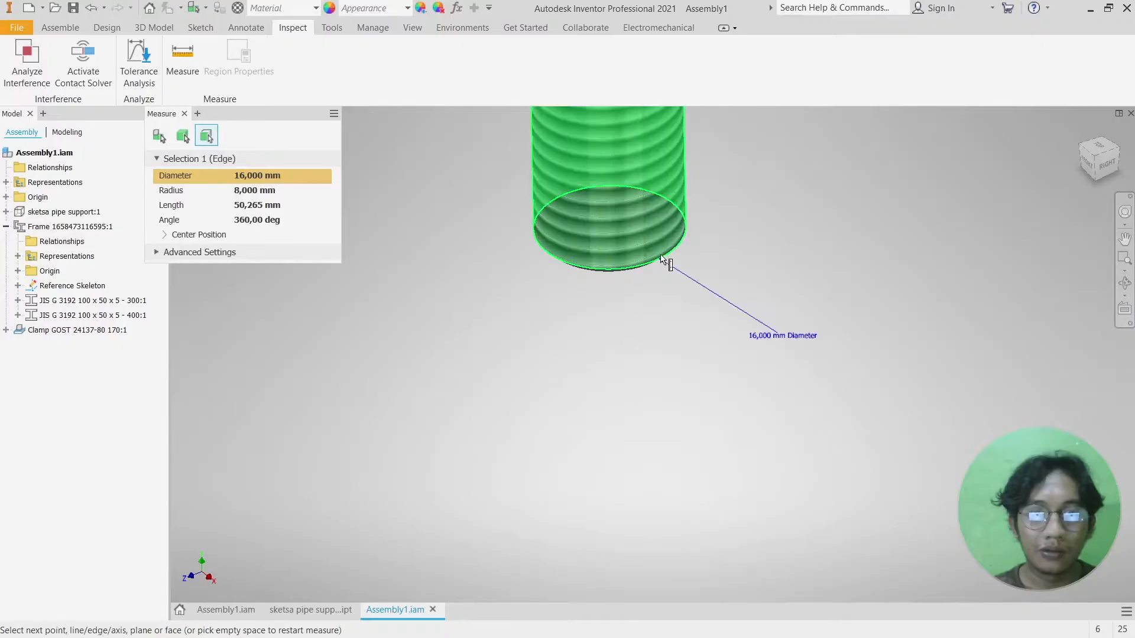
# - Measure the center distance between the end edges of the two threaded clamp legs and close the measurement
pyautogui.scroll(5, 663, 257)
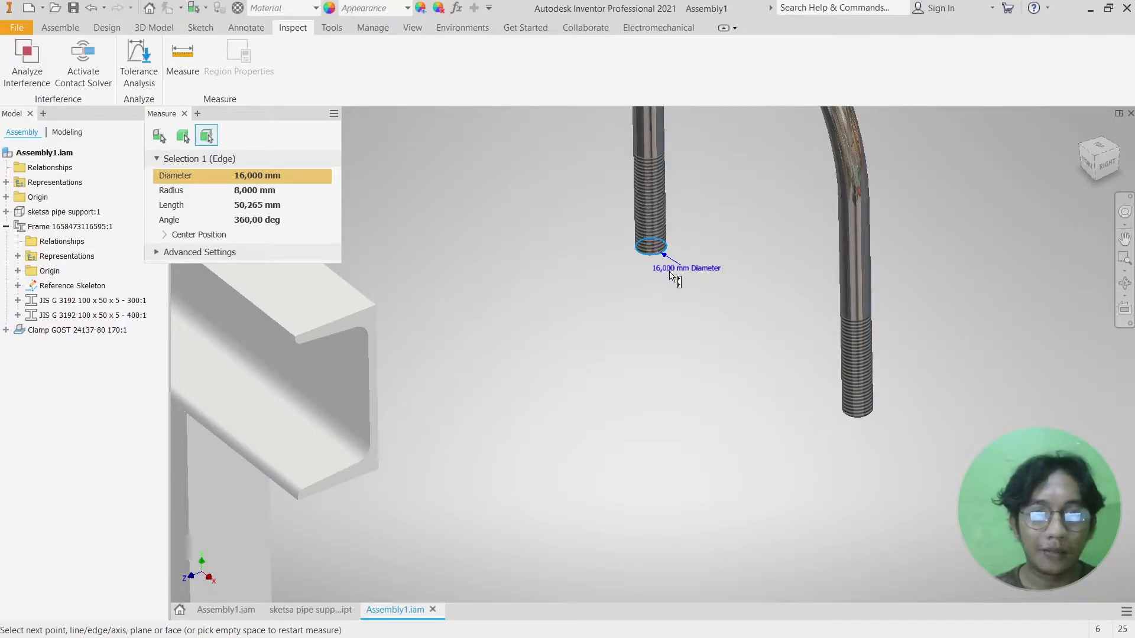
pyautogui.scroll(-1, 673, 273)
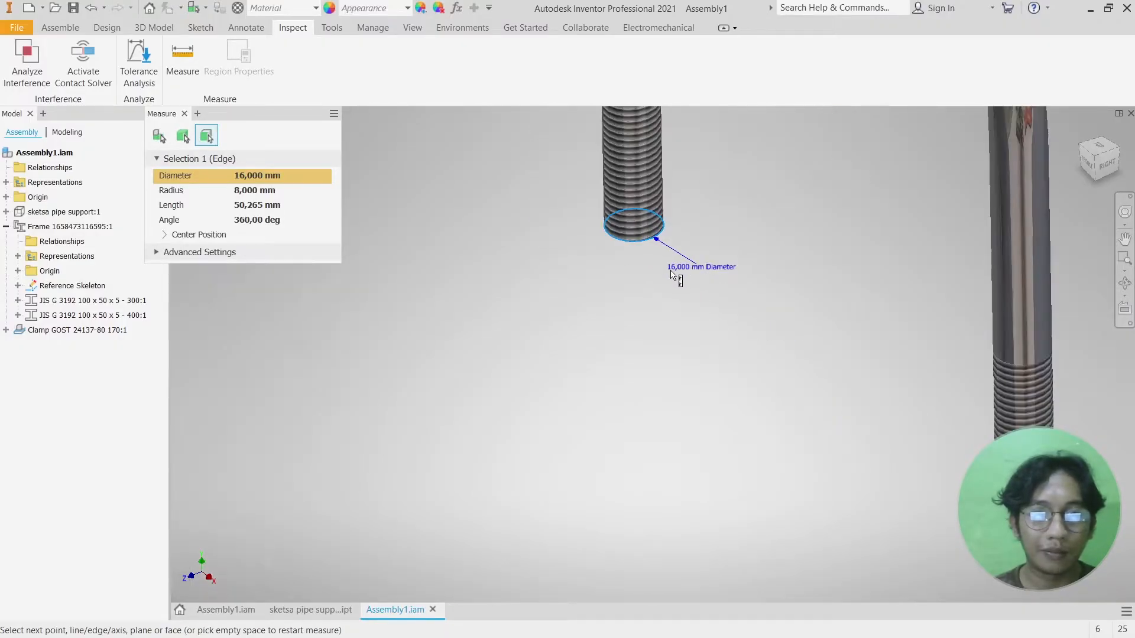
pyautogui.scroll(-1, 734, 312)
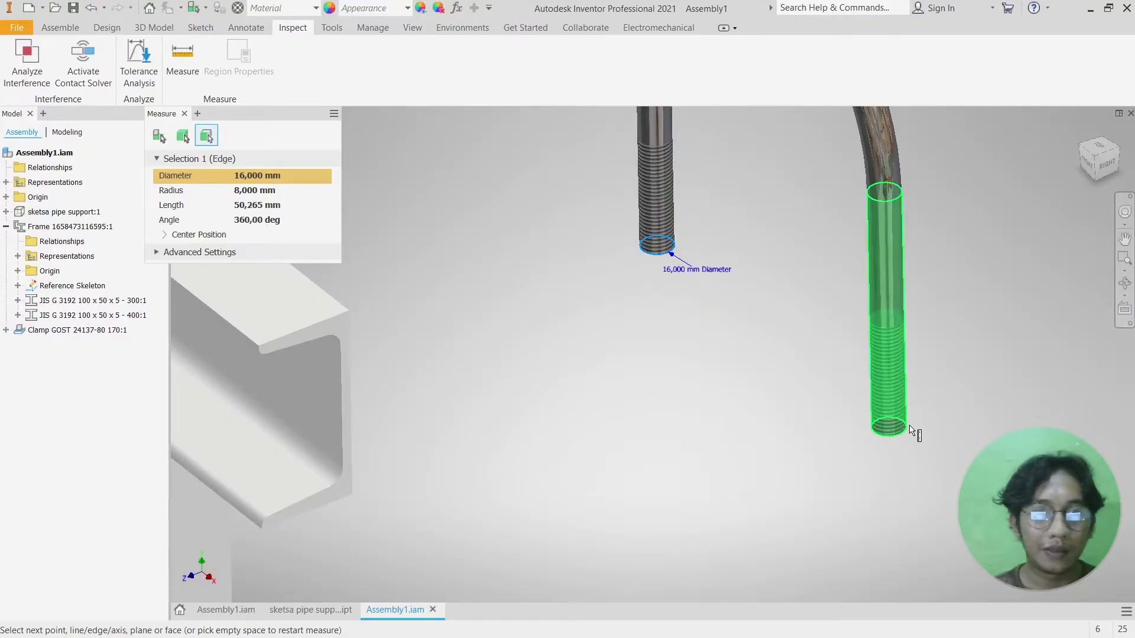
pyautogui.click(898, 436)
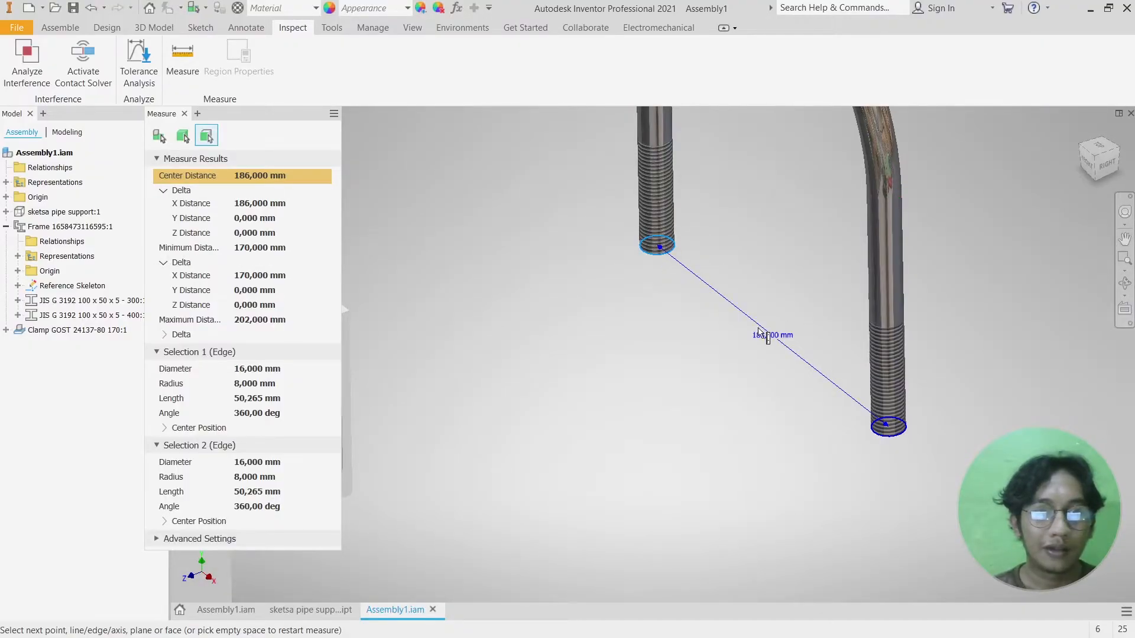
pyautogui.scroll(-3, 765, 337)
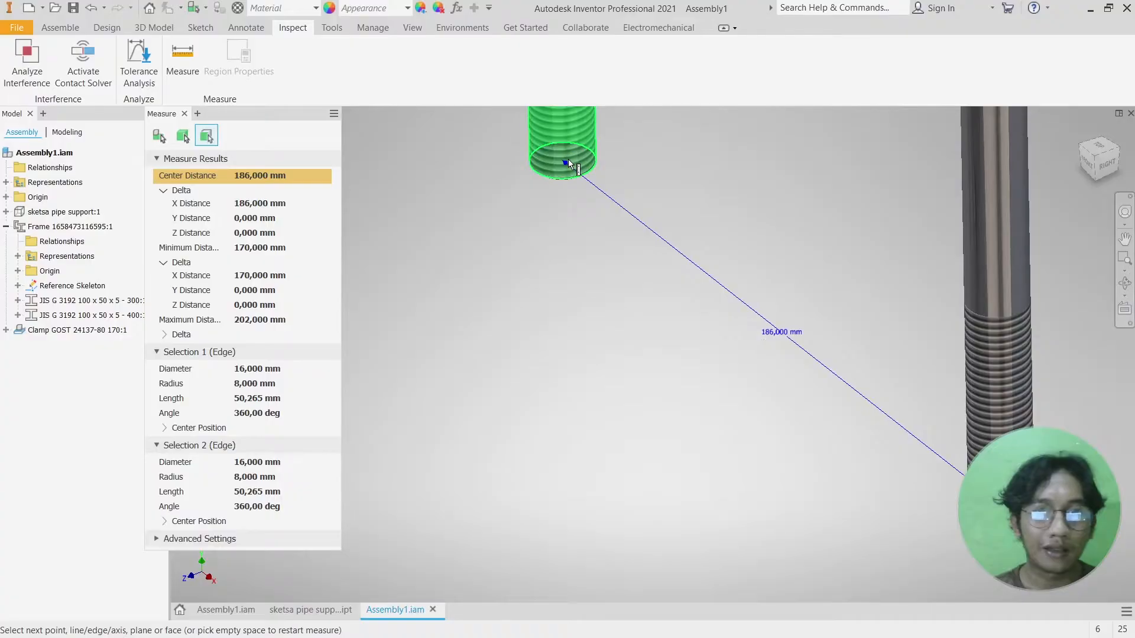
pyautogui.scroll(5, 765, 340)
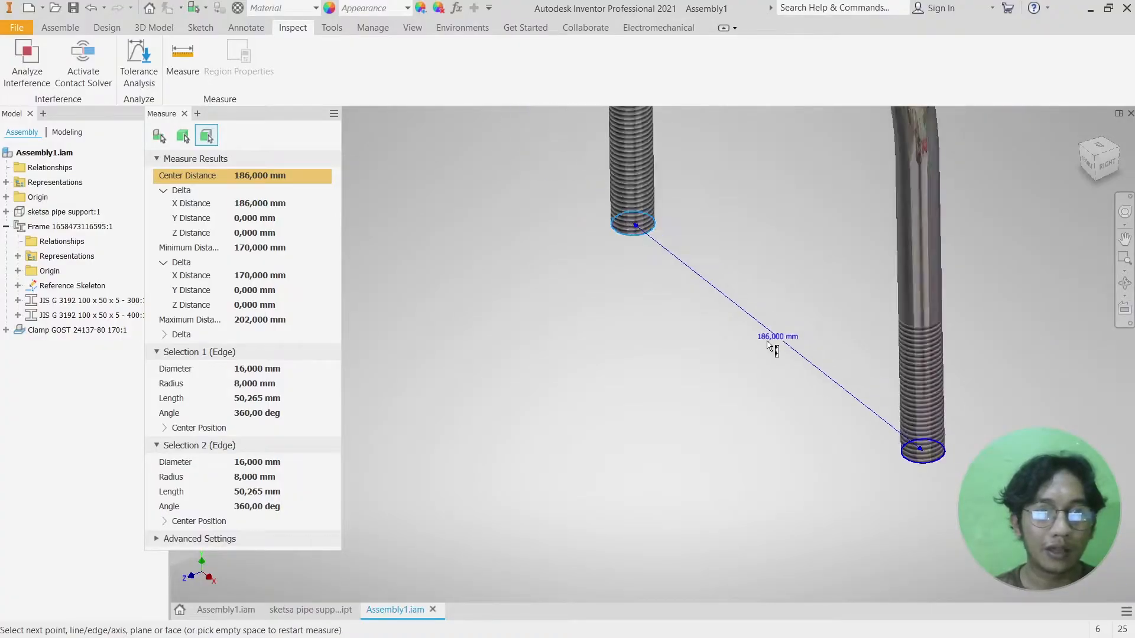
pyautogui.press('Escape')
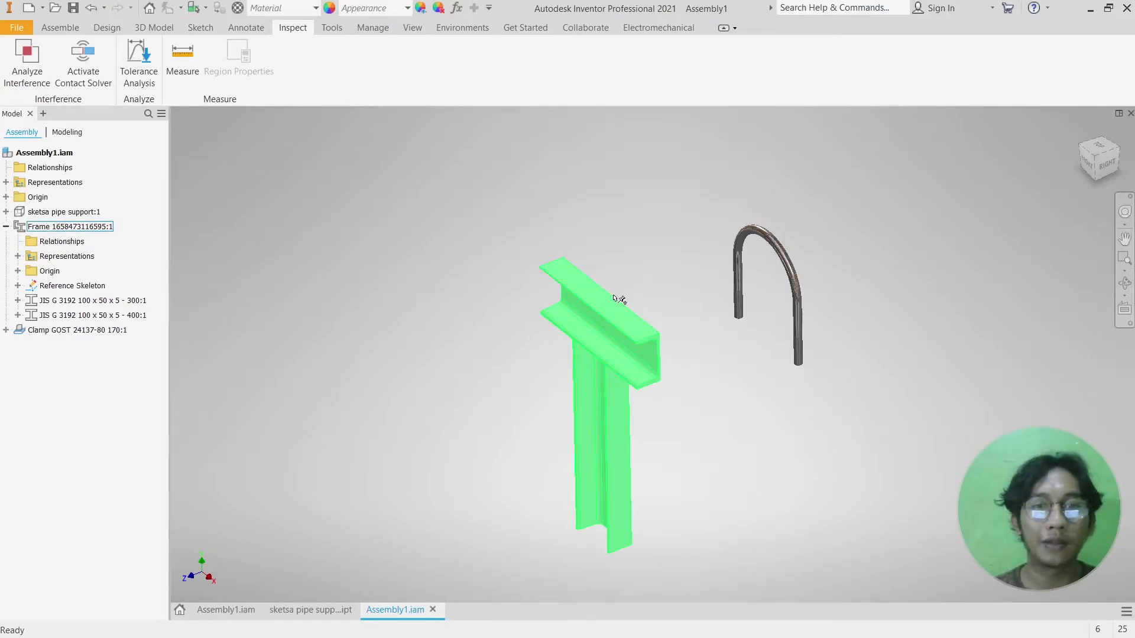
pyautogui.scroll(2, 617, 298)
pyautogui.click(621, 312)
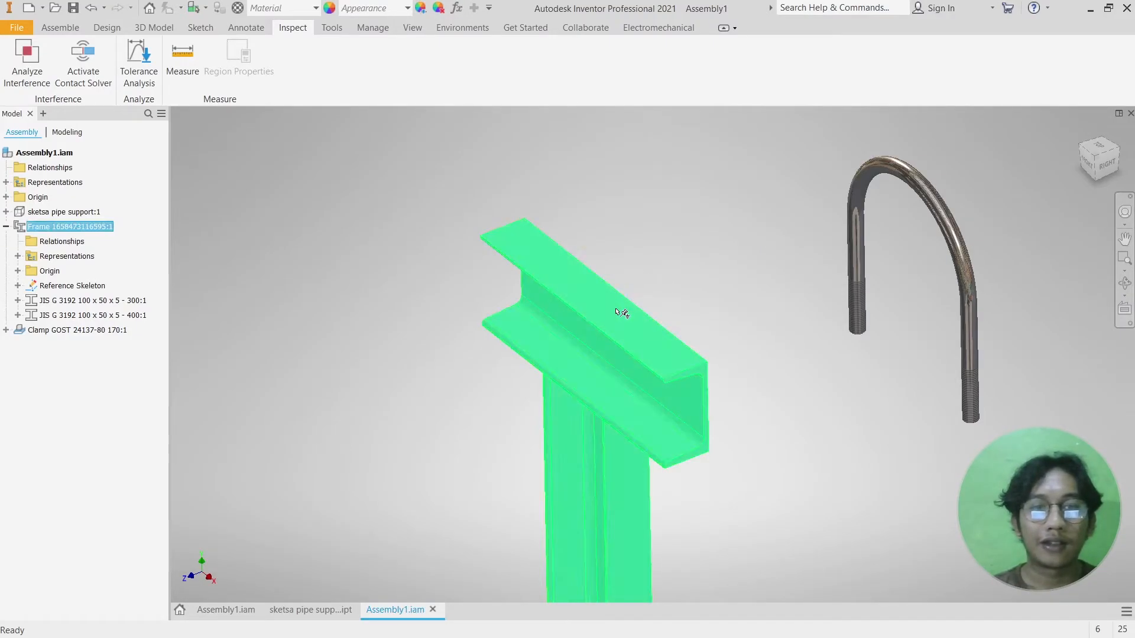
pyautogui.rightClick(619, 311)
pyautogui.press('Escape')
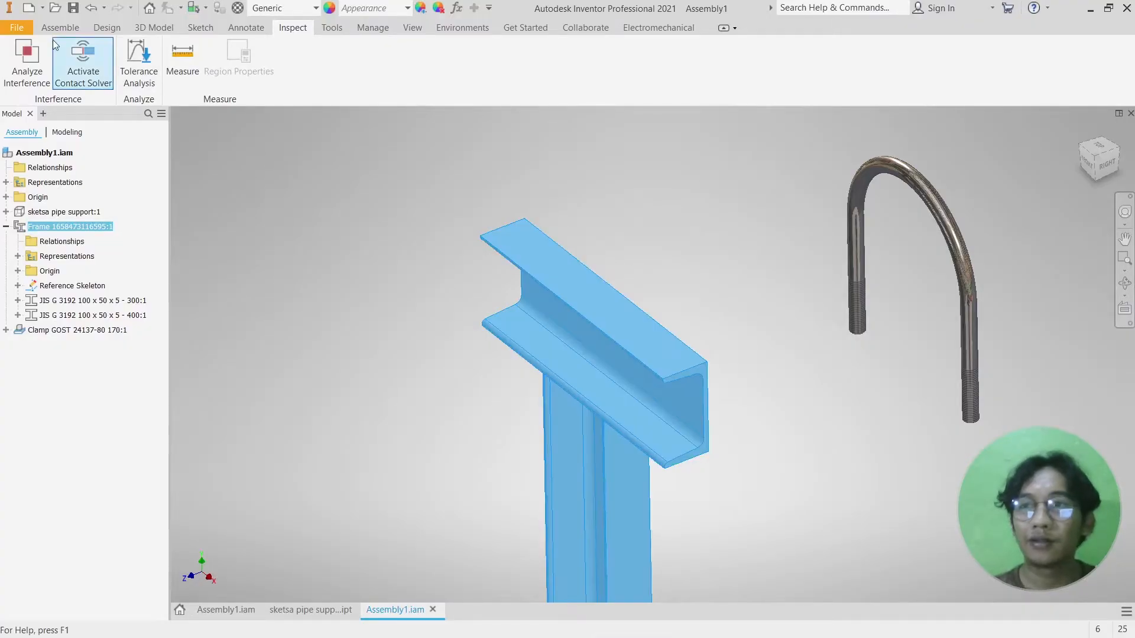
pyautogui.click(60, 27)
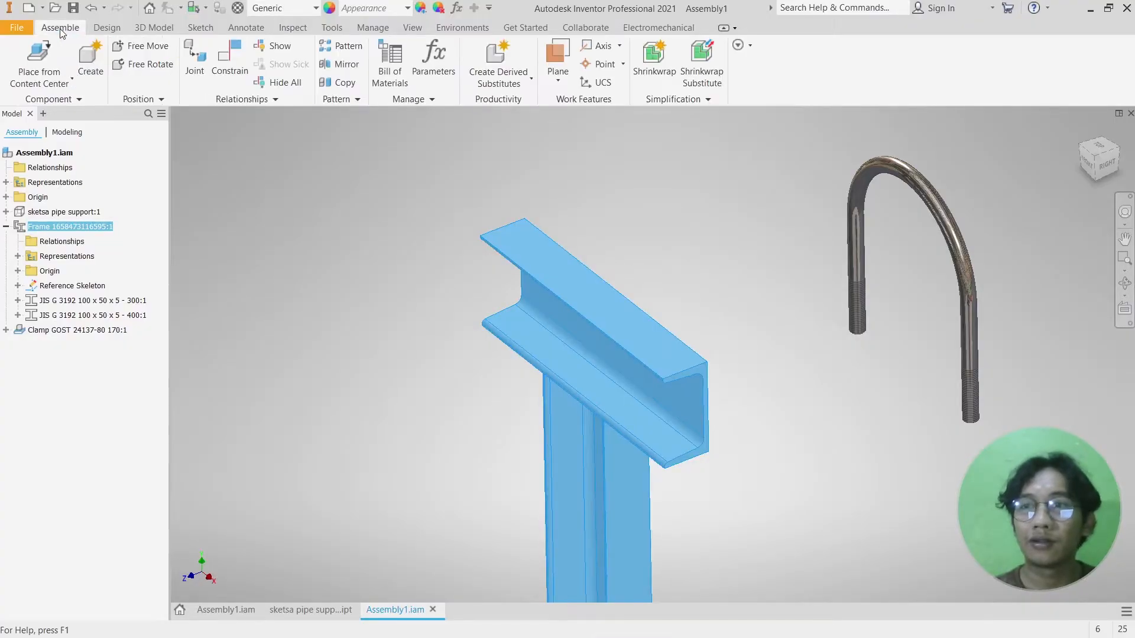
pyautogui.click(97, 59)
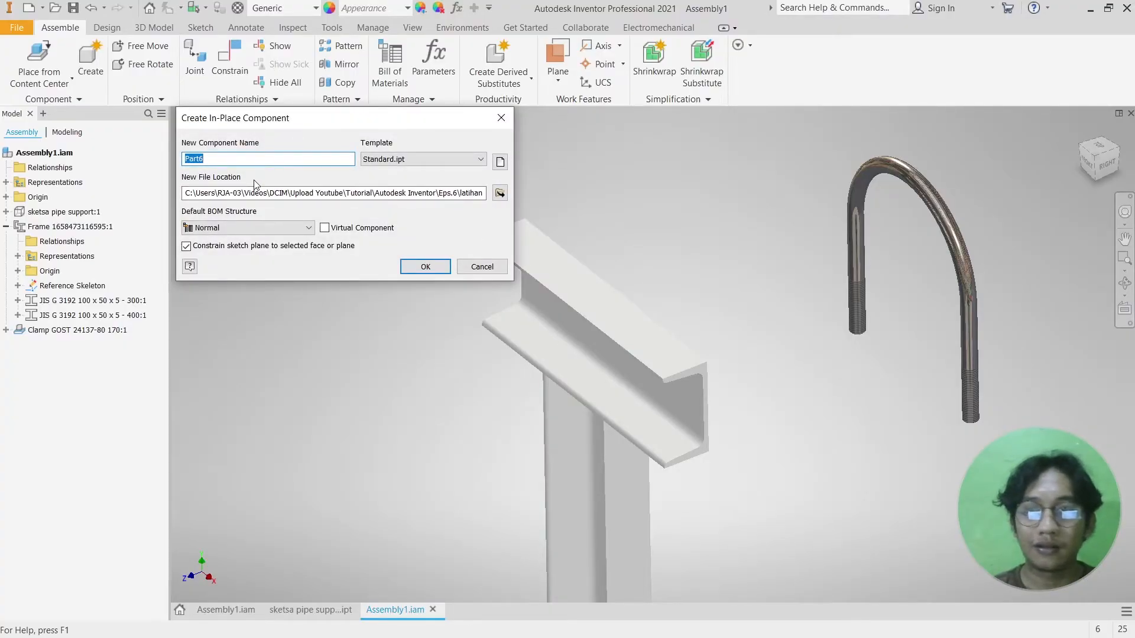
pyautogui.press('Return')
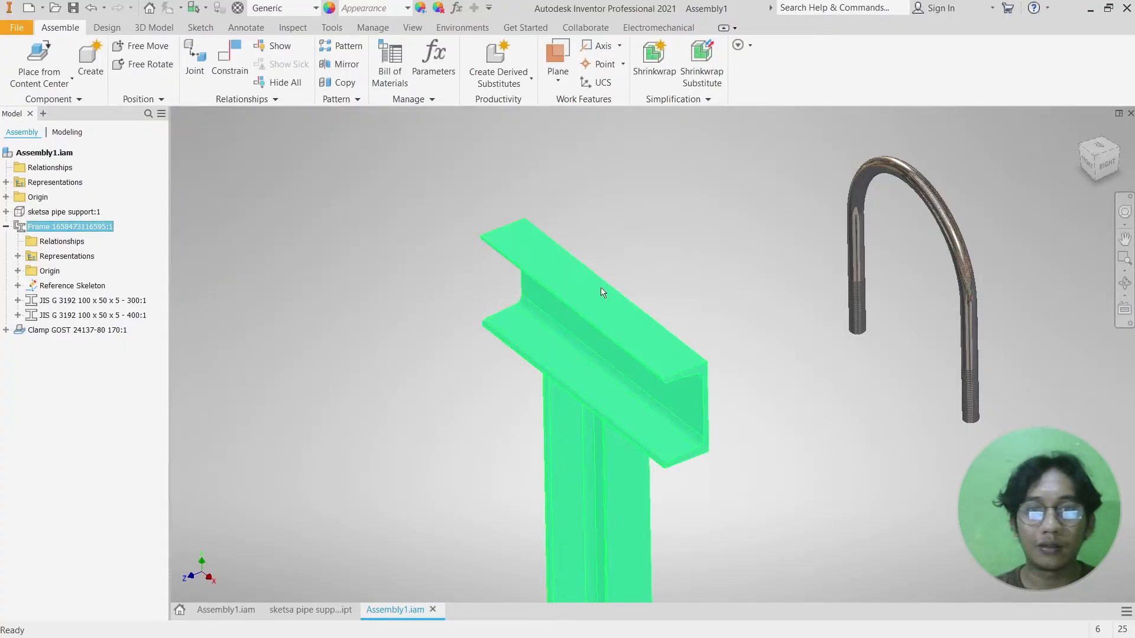
# - Open the horizontal channel member JIS G 3192 100 x 50 x 5 - 300 for editing in place
pyautogui.doubleClick(602, 292)
pyautogui.rightClick(594, 289)
pyautogui.click(556, 336)
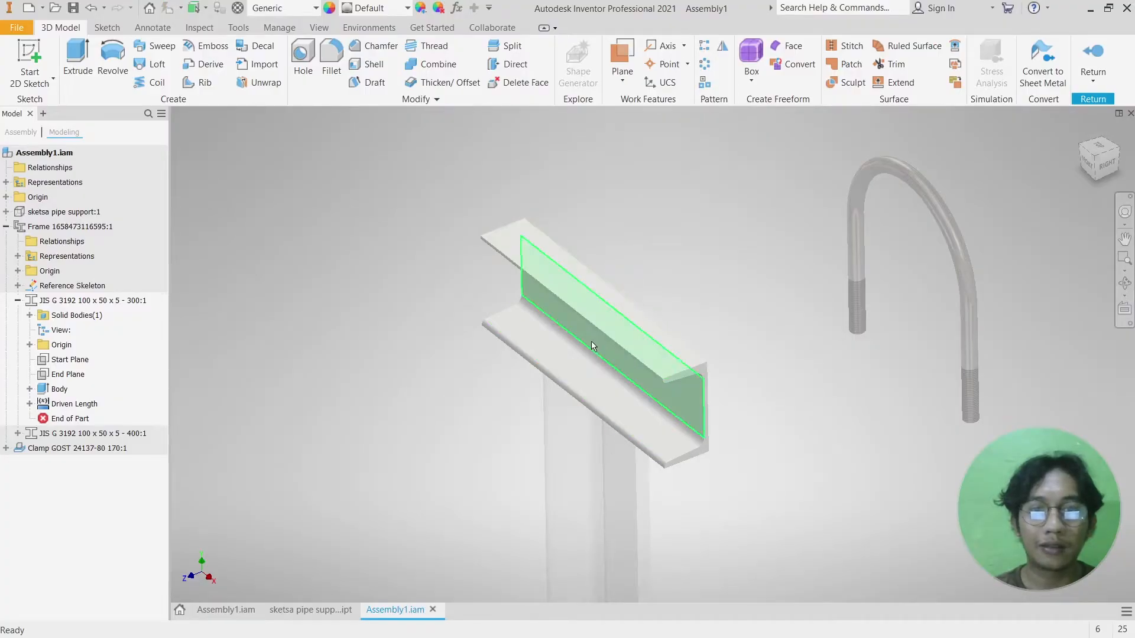
# - Start a sketch on the upper flange face of the horizontal channel and project the face's outline into it
pyautogui.scroll(-3, 609, 390)
pyautogui.scroll(5, 591, 387)
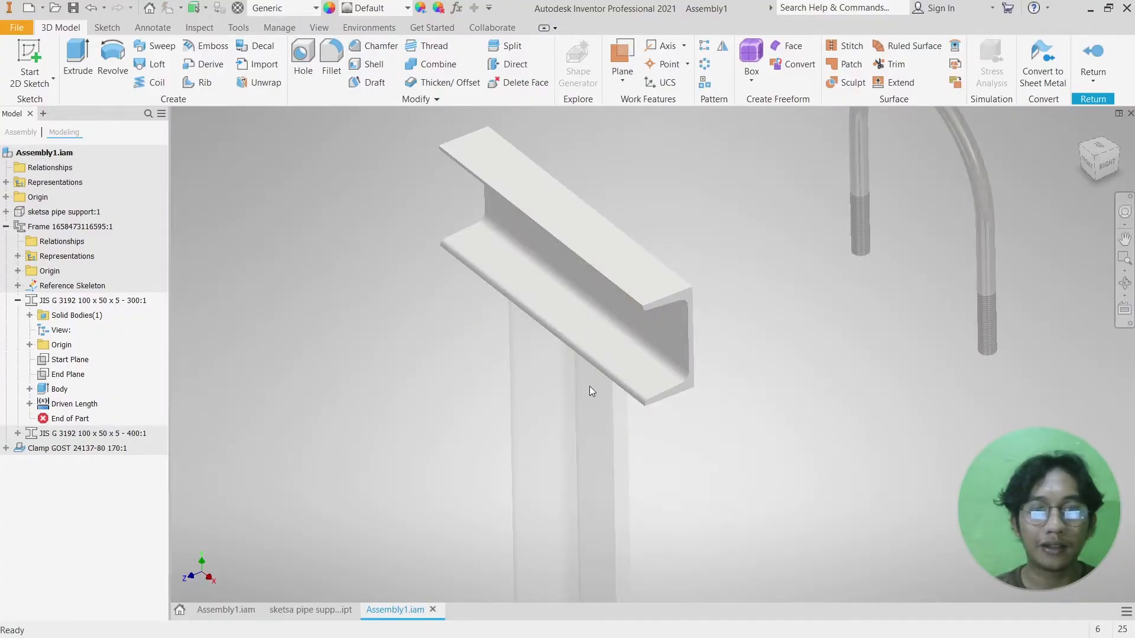
pyautogui.click(562, 232)
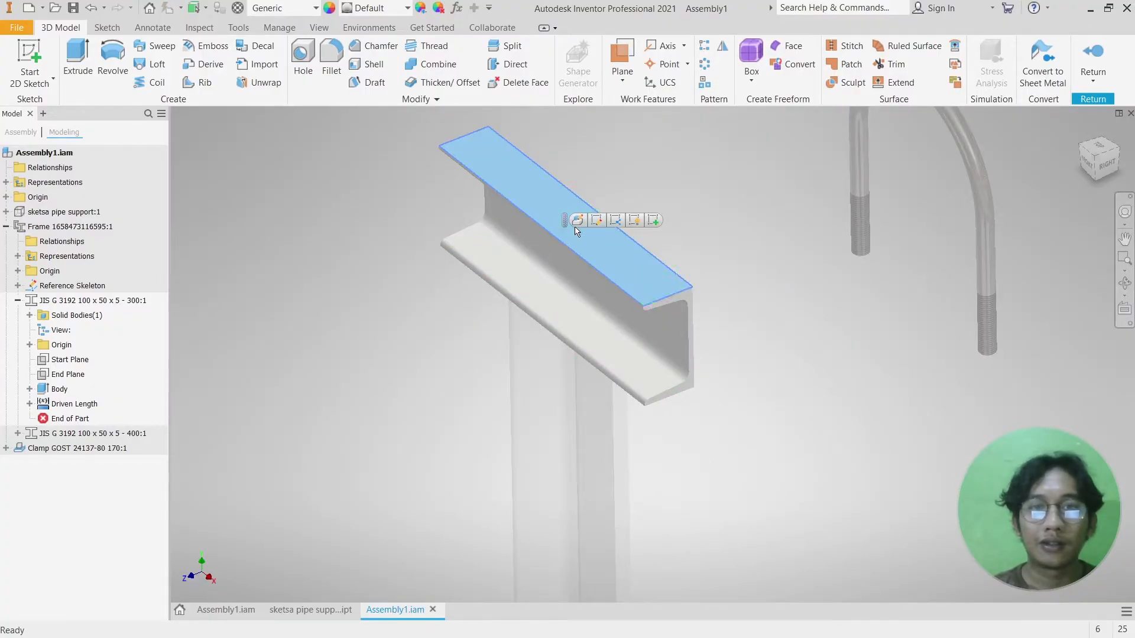
pyautogui.click(654, 221)
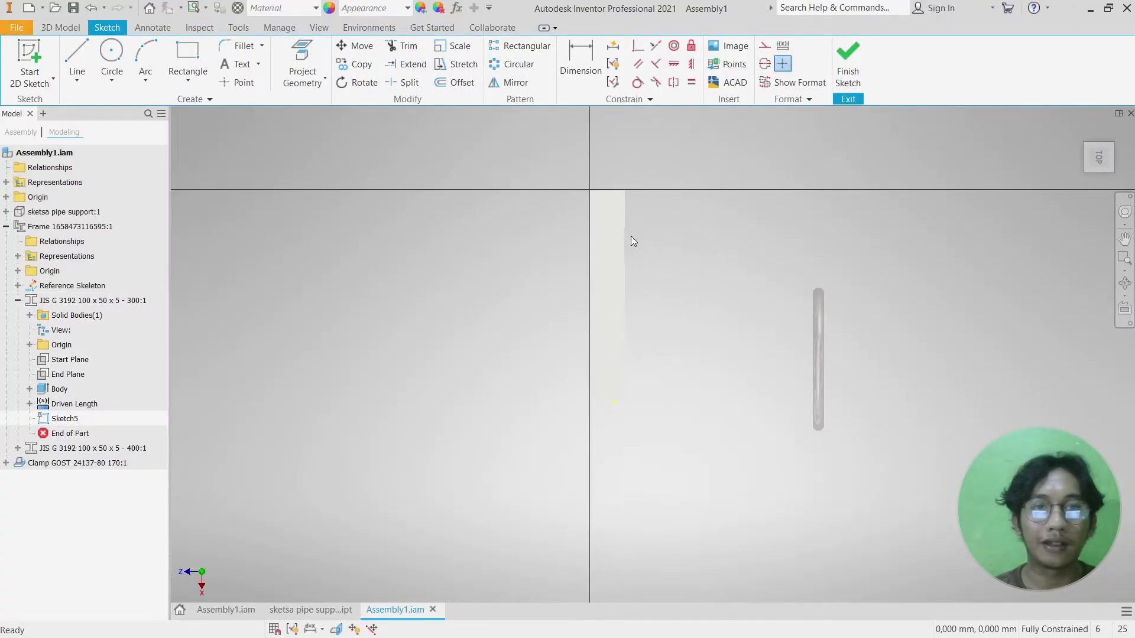
pyautogui.scroll(-3, 630, 236)
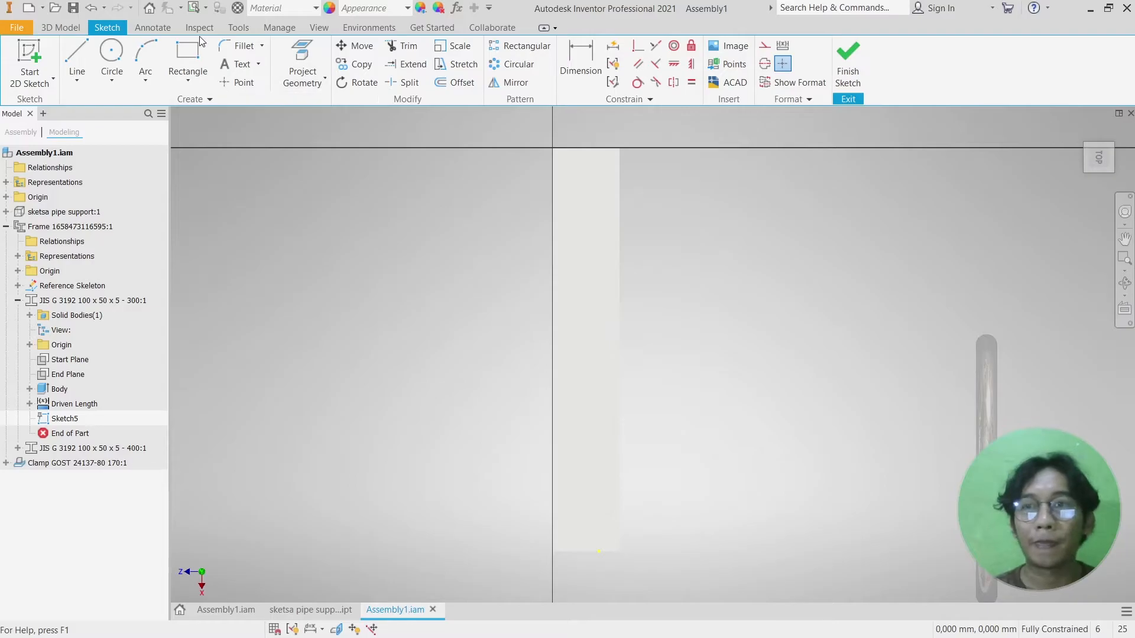
pyautogui.press('p')
pyautogui.click(583, 240)
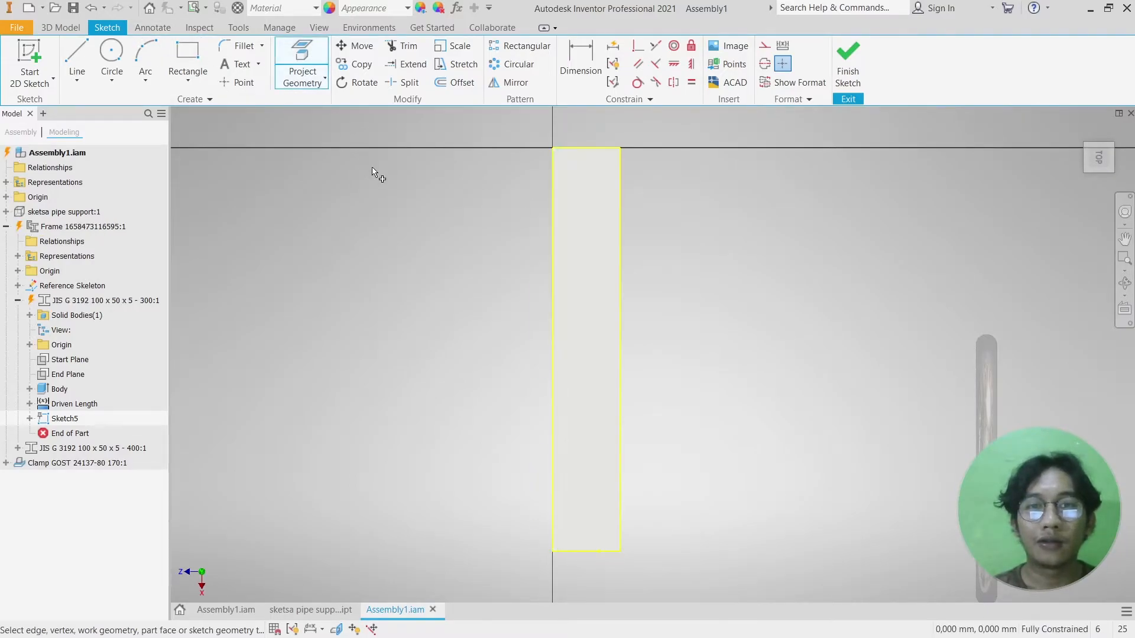
# - Draw two 16 mm diameter circles midway across the flange width, one near each end of the channel
pyautogui.click(115, 54)
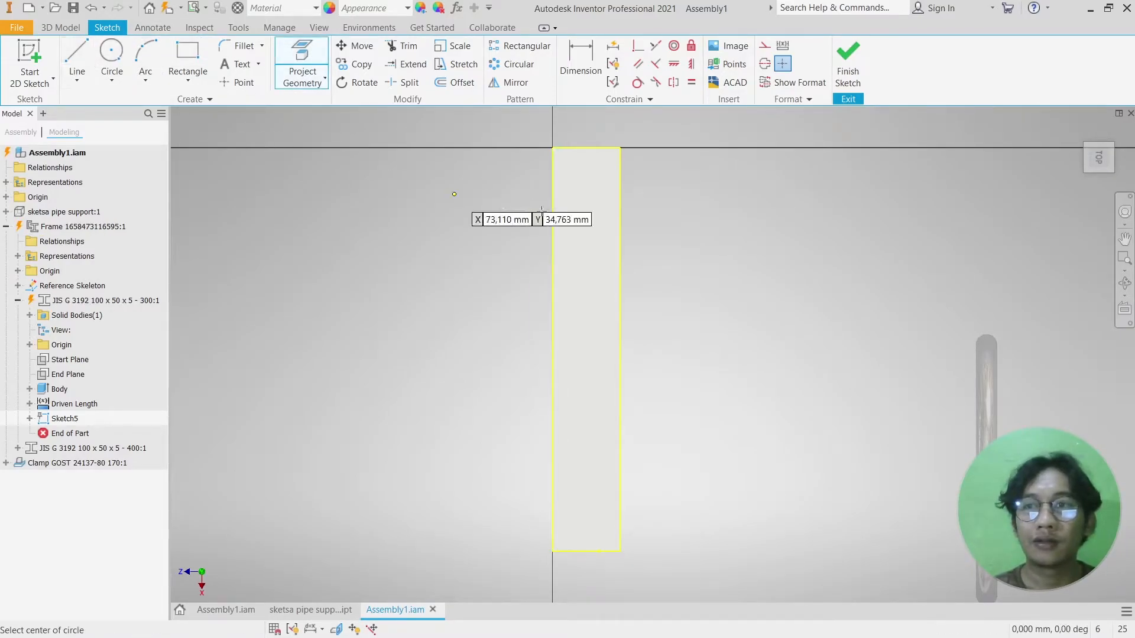
pyautogui.click(586, 218)
pyautogui.write('16')
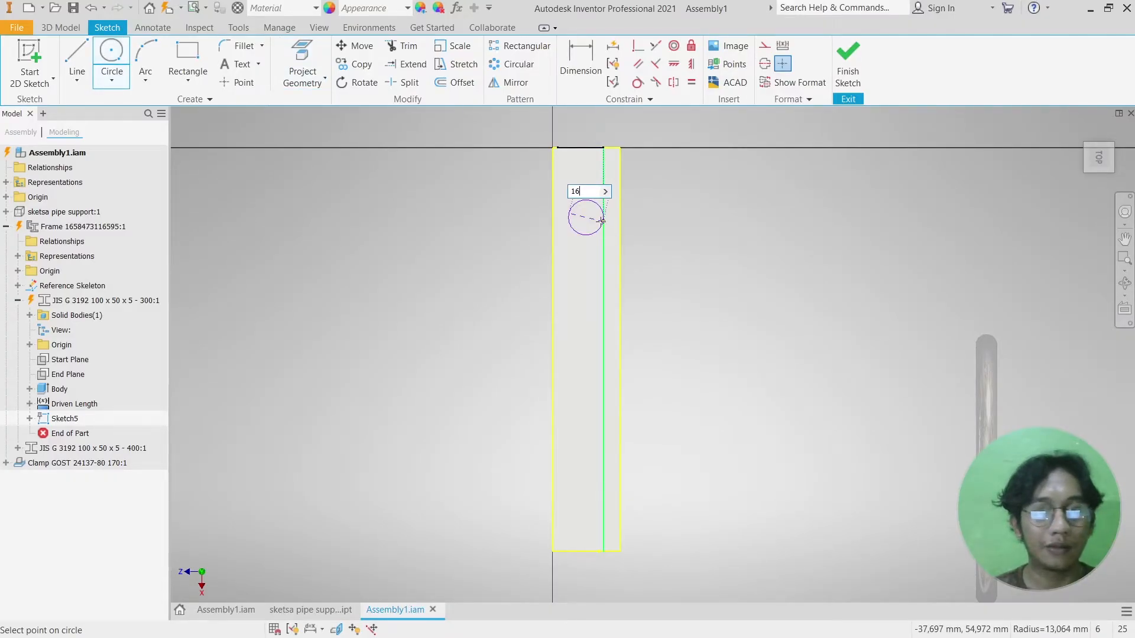
pyautogui.press('Return')
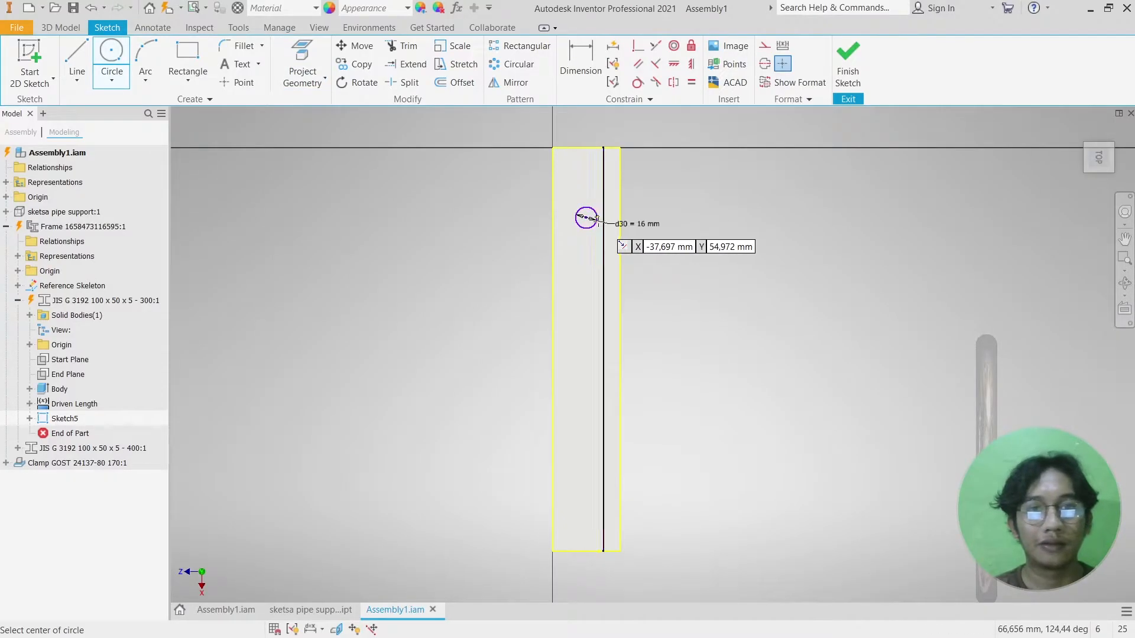
pyautogui.click(585, 490)
pyautogui.write('16')
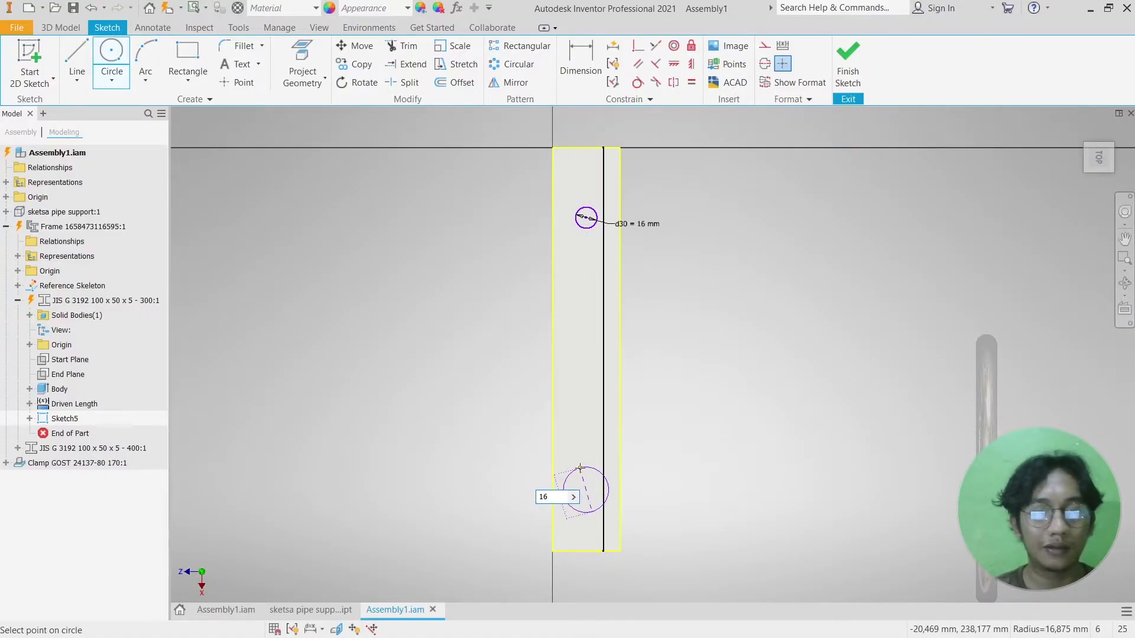
pyautogui.press('Return')
pyautogui.press('Escape')
# - Draw a straight line across the flange at the middle of the channel's length
pyautogui.press('l')
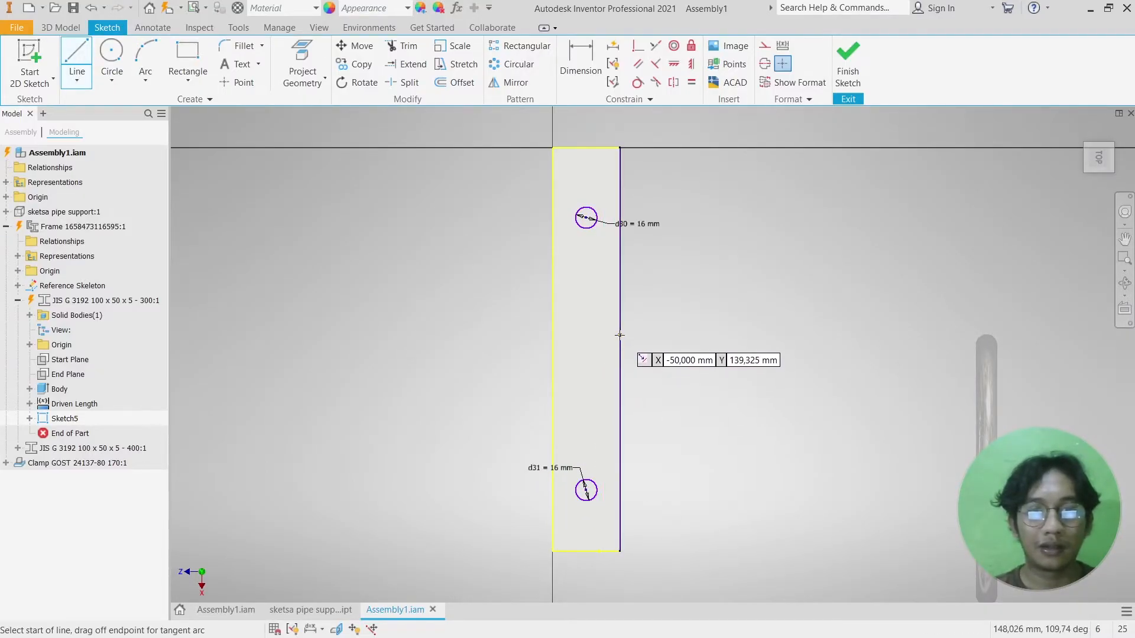
pyautogui.click(619, 349)
pyautogui.click(556, 349)
pyautogui.press('Escape')
# - Dimension the distance from the first circle, near the sketch origin, to the middle line as 186/2 mm
pyautogui.press('d')
pyautogui.click(591, 228)
pyautogui.click(597, 349)
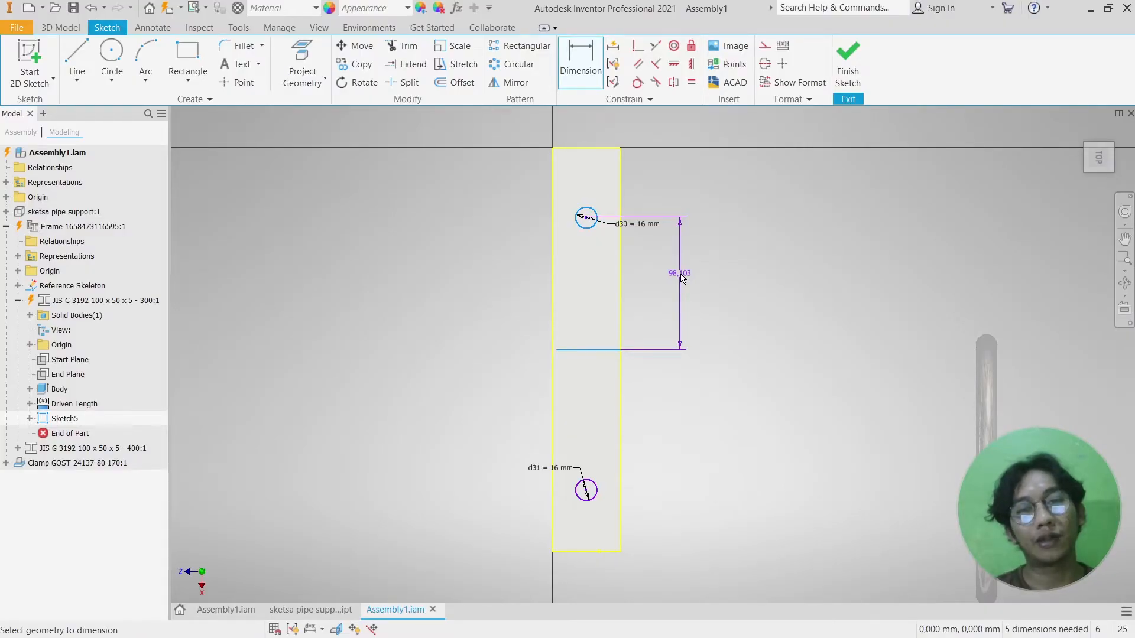
pyautogui.click(681, 278)
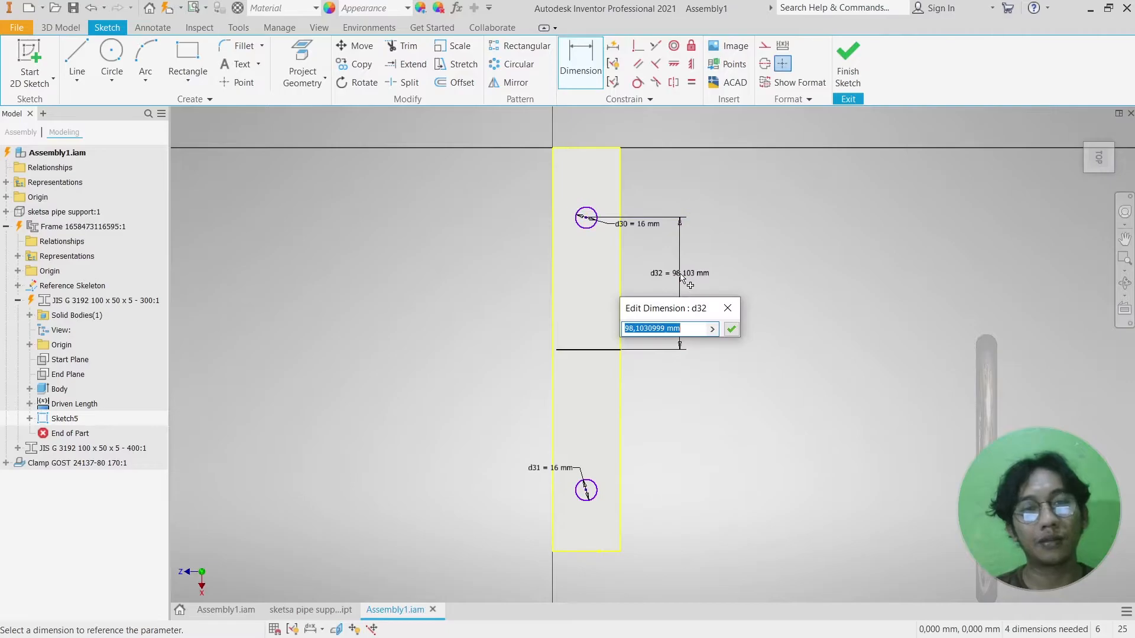
pyautogui.write('186/2')
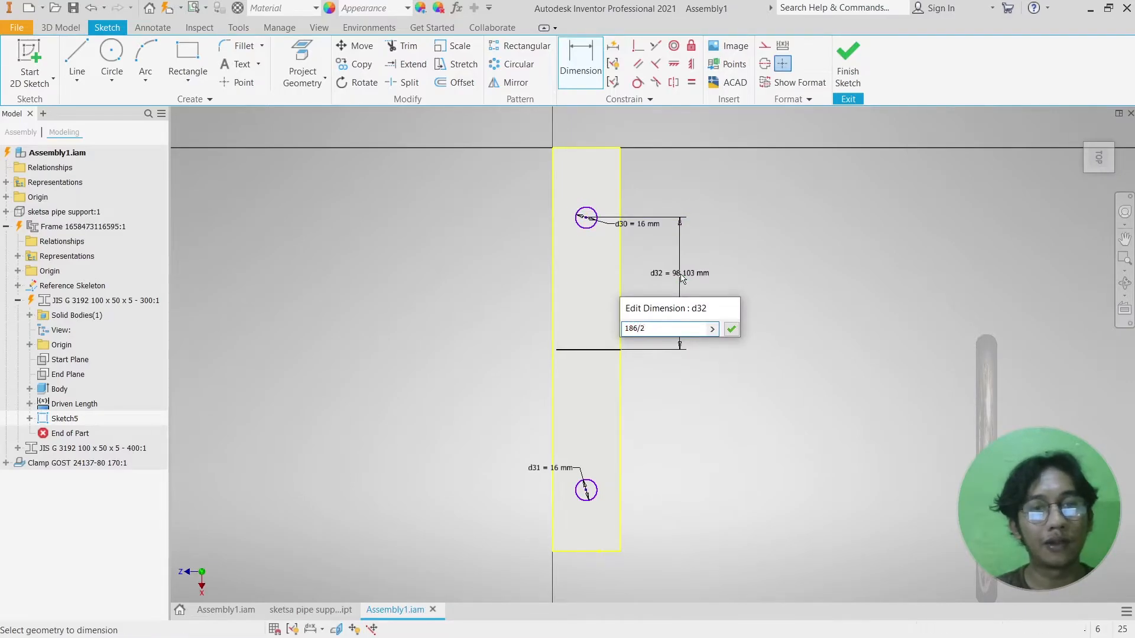
pyautogui.press('Return')
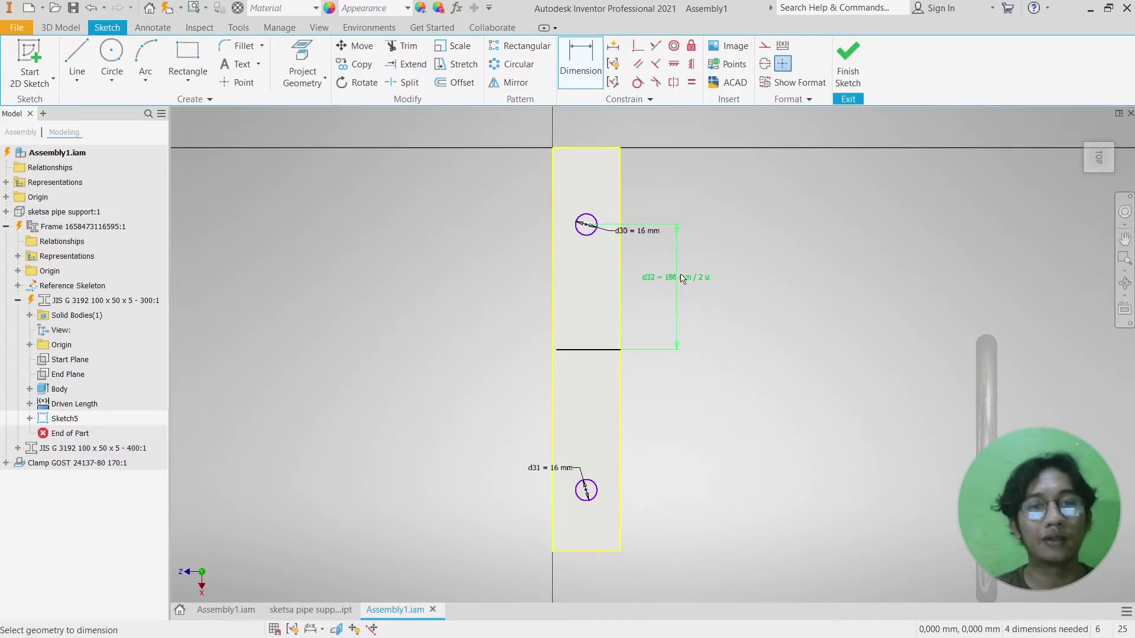
# - Dimension the distance from the second circle to the middle line as 186/2 mm, and delete the middle line
pyautogui.click(604, 350)
pyautogui.click(599, 496)
pyautogui.click(675, 416)
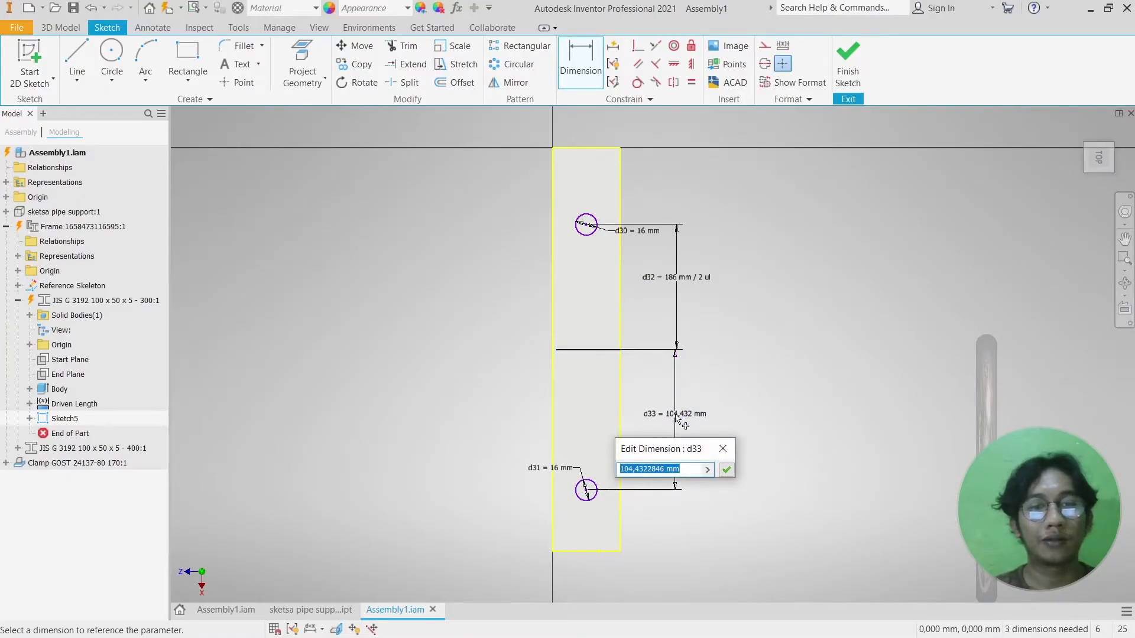
pyautogui.write('186/')
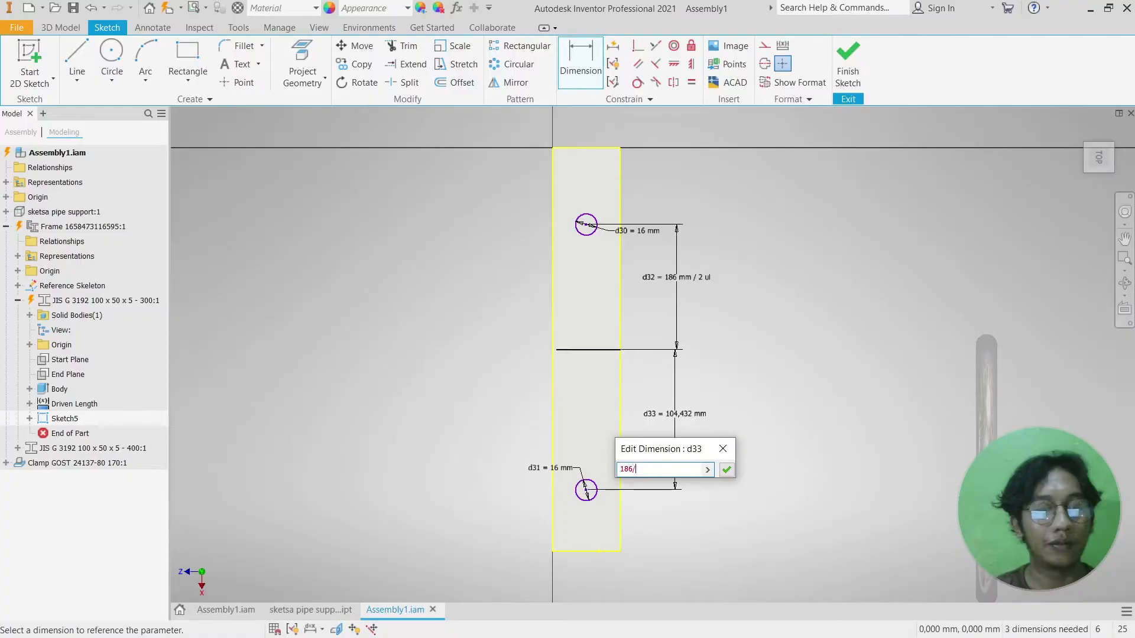
pyautogui.write('2')
pyautogui.press('Return')
pyautogui.press('Escape')
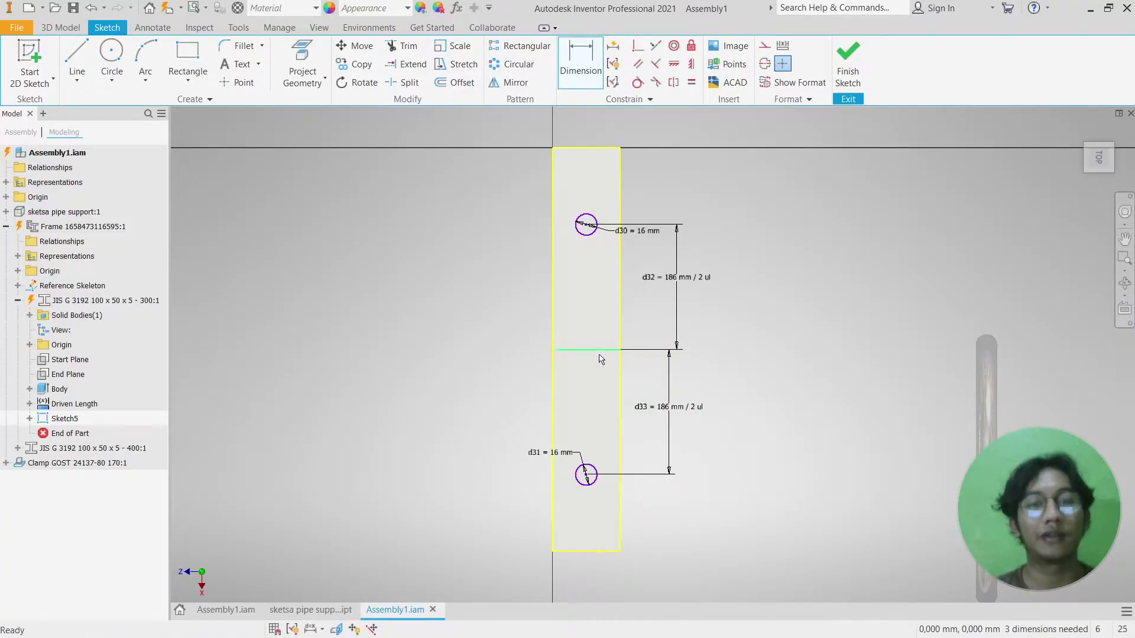
pyautogui.press('Delete')
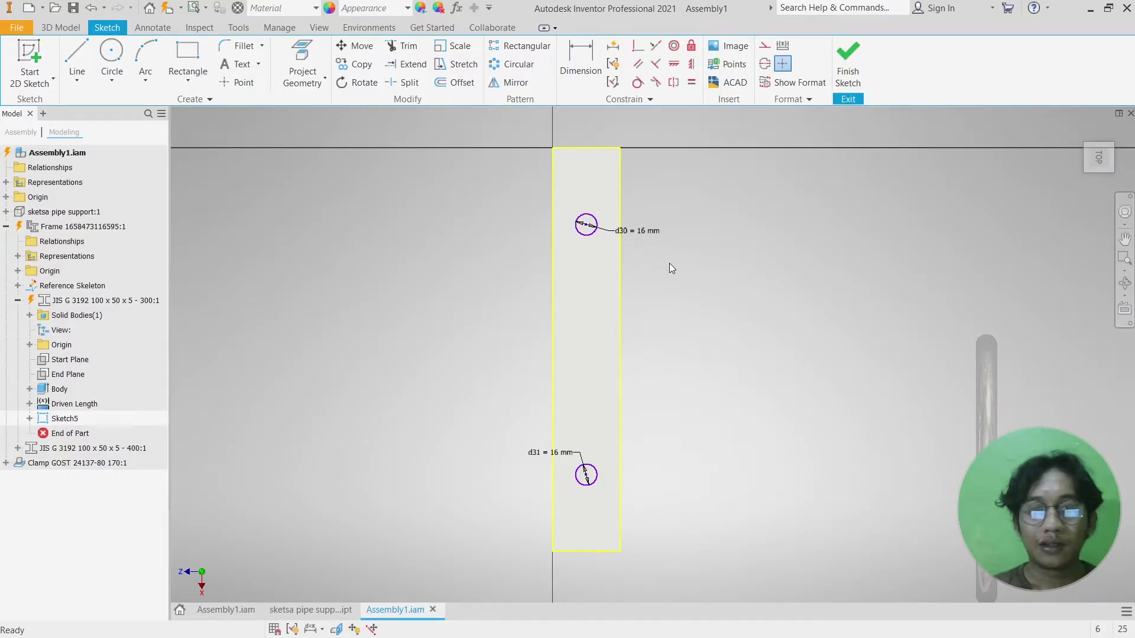
# - Extrude both circles as a cut from the sketch plane to the underside face of the upper flange
pyautogui.press('e')
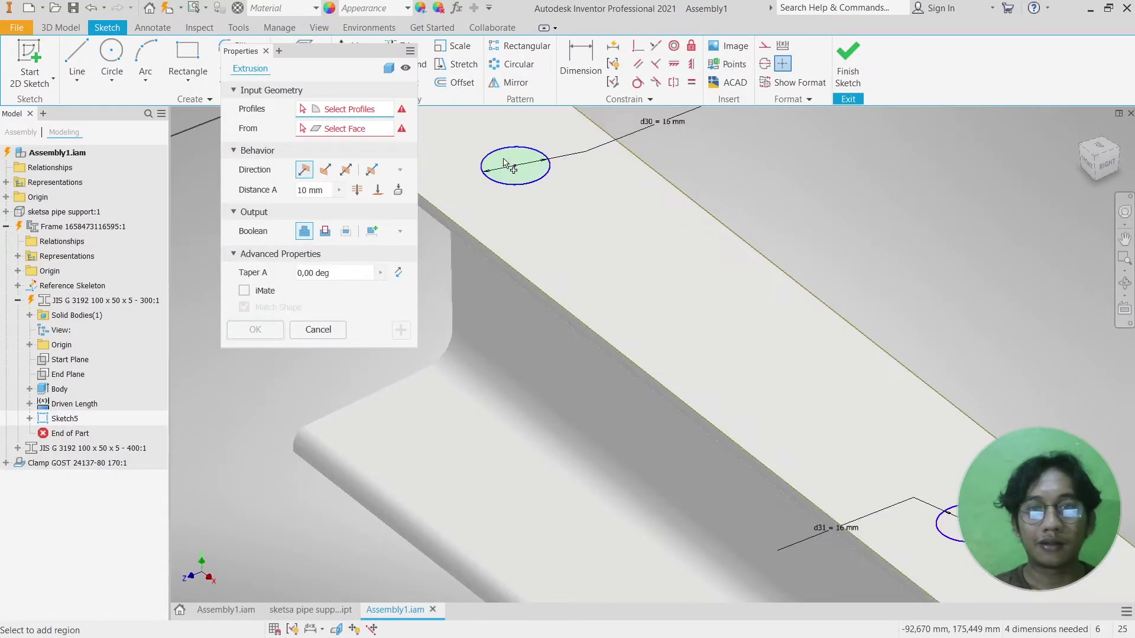
pyautogui.click(499, 168)
pyautogui.click(781, 381)
pyautogui.click(324, 230)
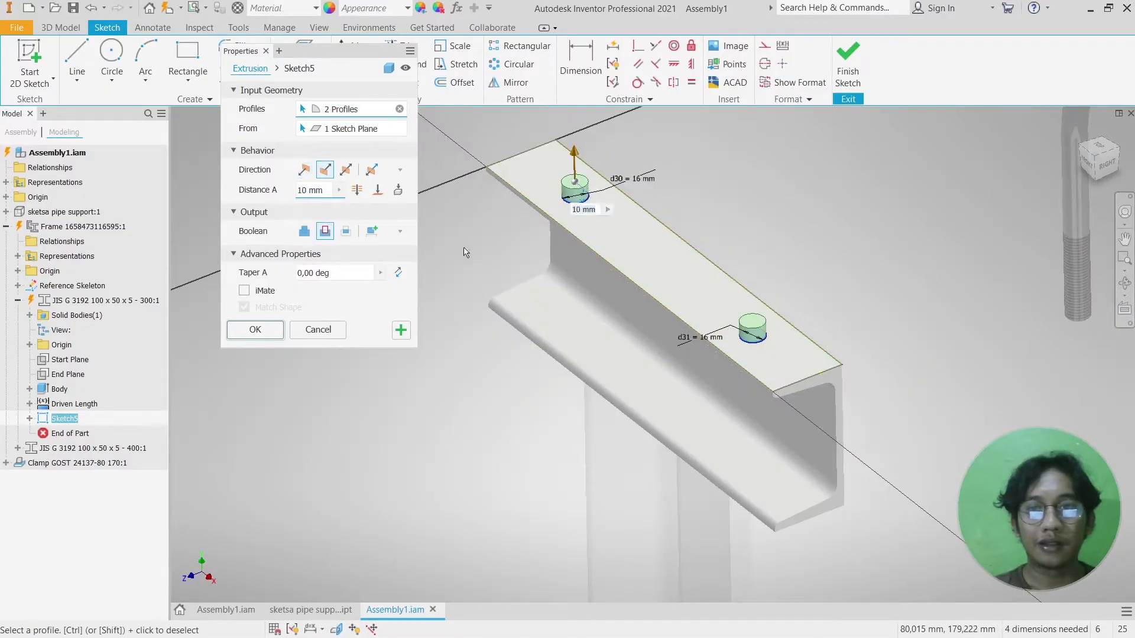
pyautogui.click(377, 189)
pyautogui.scroll(-2, 639, 279)
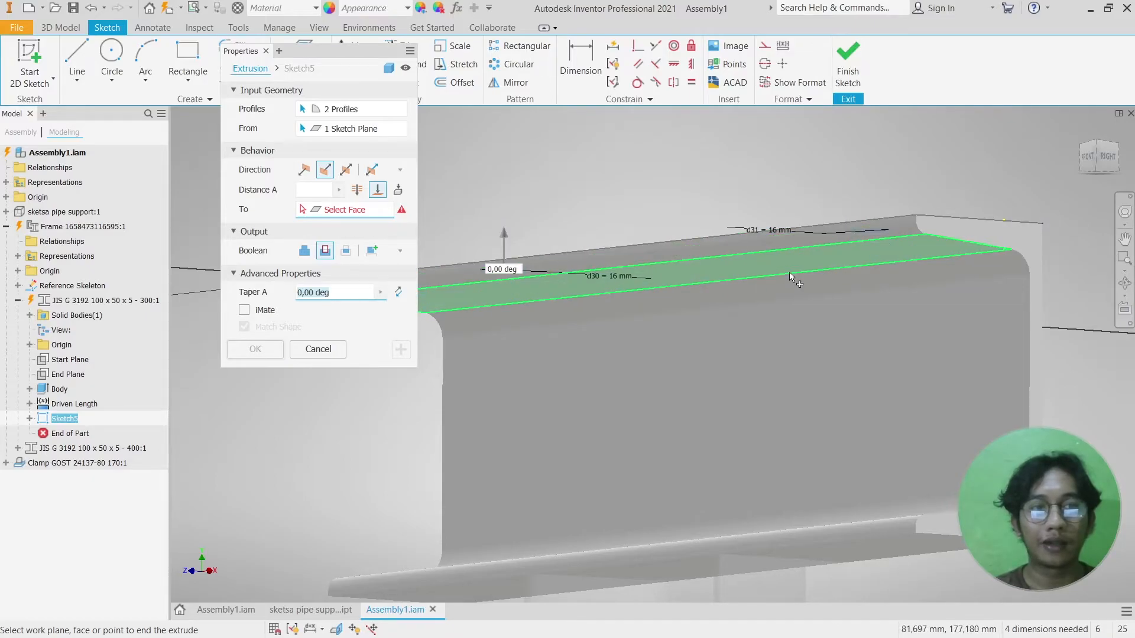
pyautogui.click(748, 271)
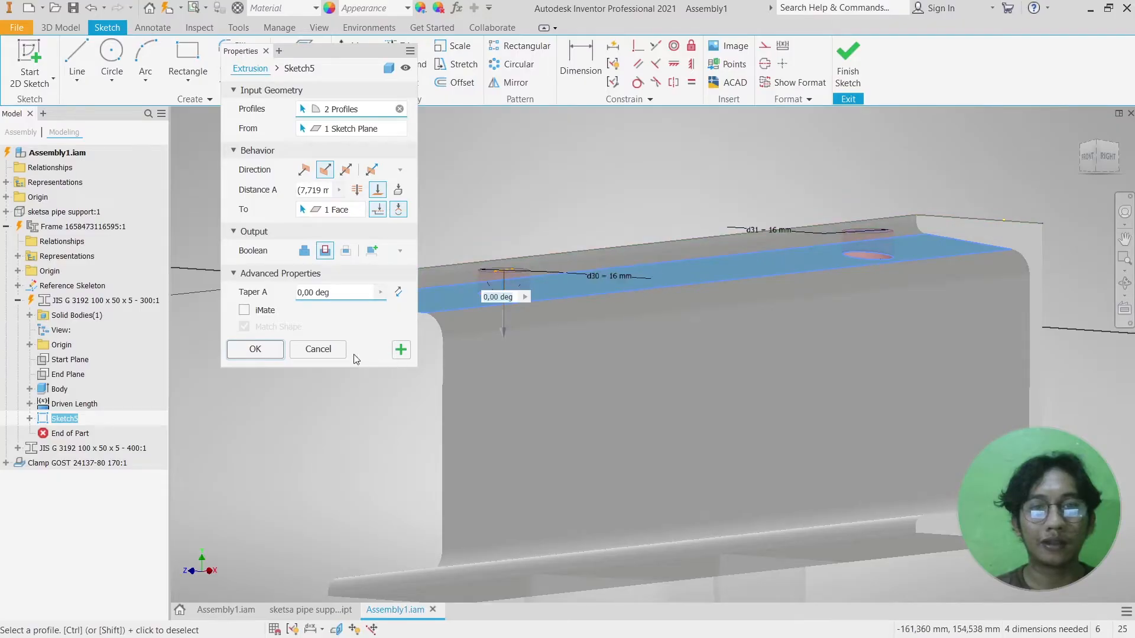
pyautogui.click(256, 350)
# - Finish the in-place editing of the horizontal channel and return to the assembly
pyautogui.keyDown('shift'); pyautogui.moveTo(558, 249); pyautogui.dragTo(547, 310, button='middle'); pyautogui.keyUp('shift')
pyautogui.moveTo(579, 219); pyautogui.dragTo(554, 294, button='middle')
pyautogui.scroll(5, 555, 294)
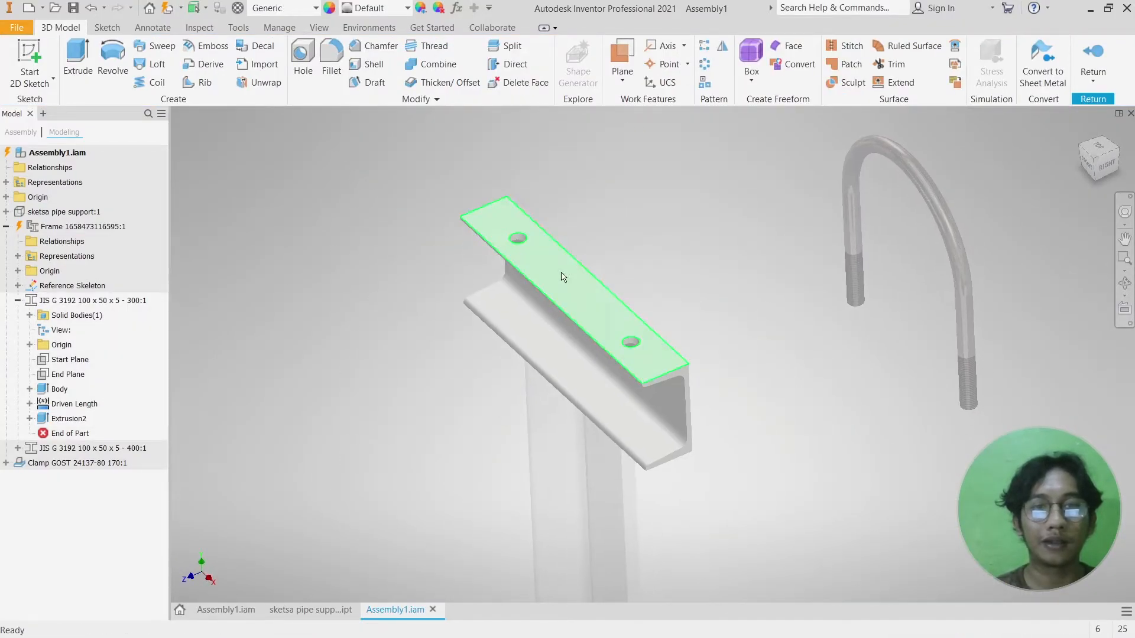
pyautogui.scroll(3, 542, 247)
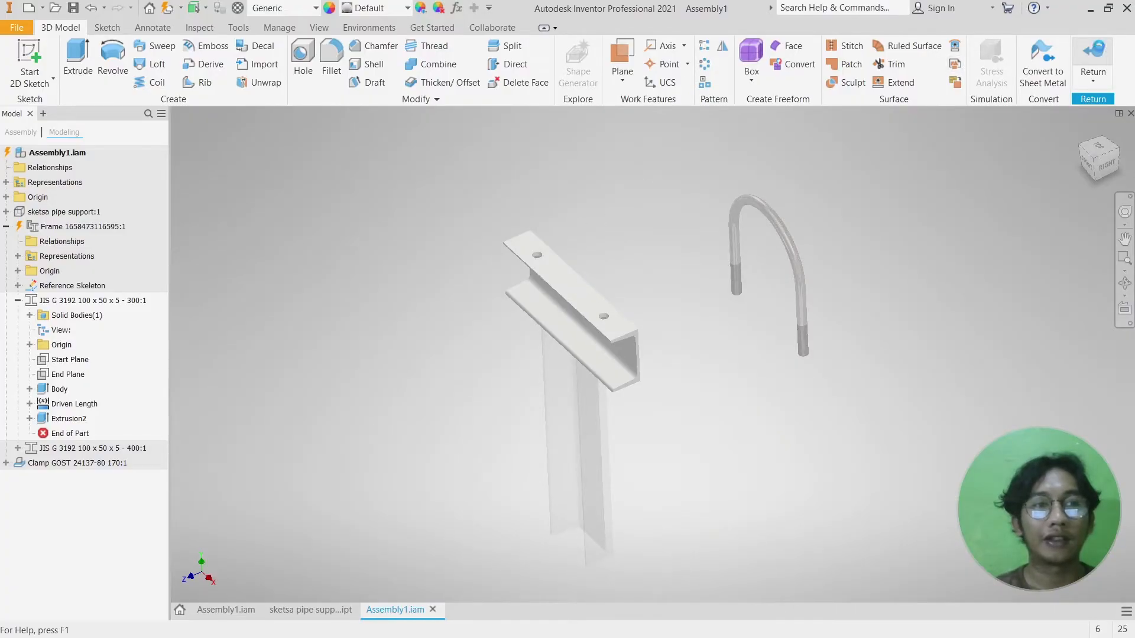
pyautogui.click(1100, 47)
pyautogui.click(753, 70)
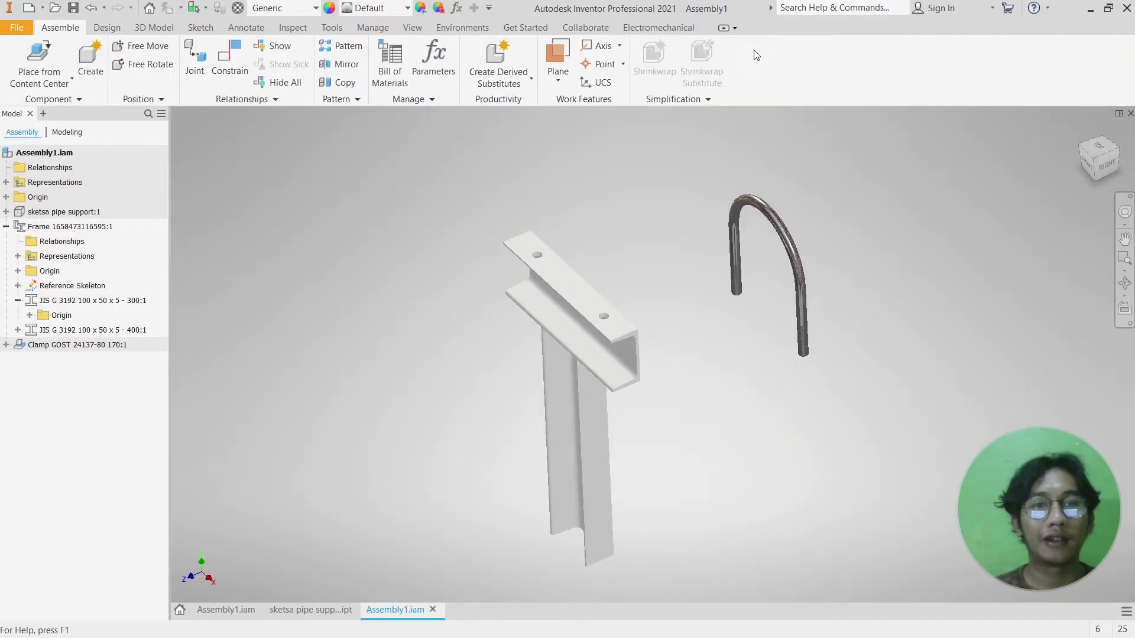
pyautogui.moveTo(580, 287); pyautogui.dragTo(627, 248, button='middle')
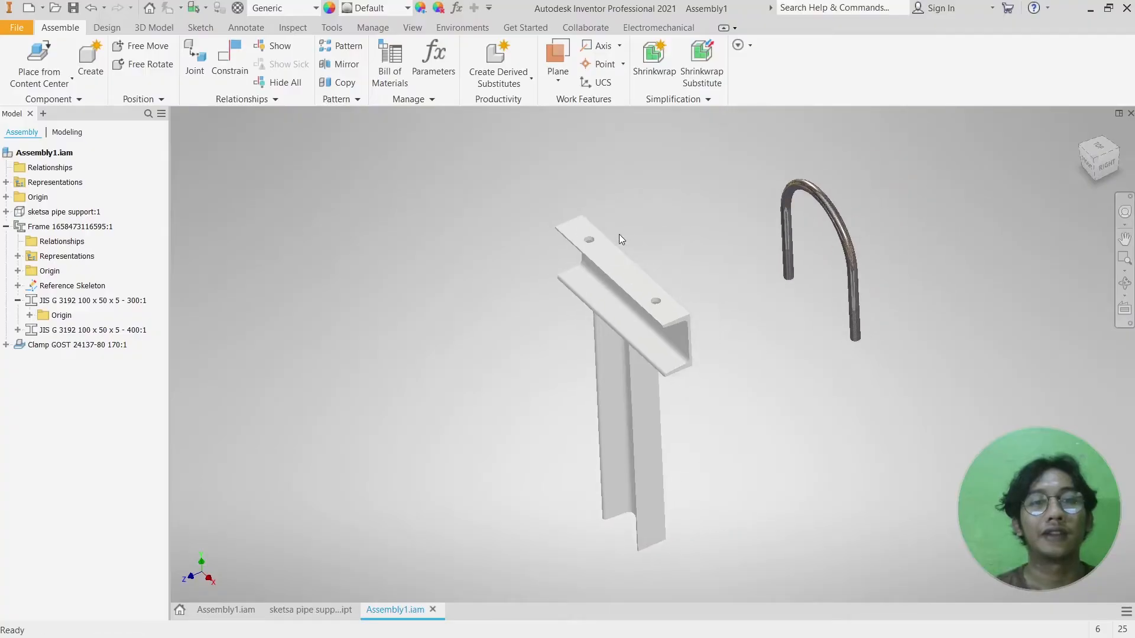
# - Delete the 170 mm U-clamp from the assembly and leave nothing selected
pyautogui.click(794, 203)
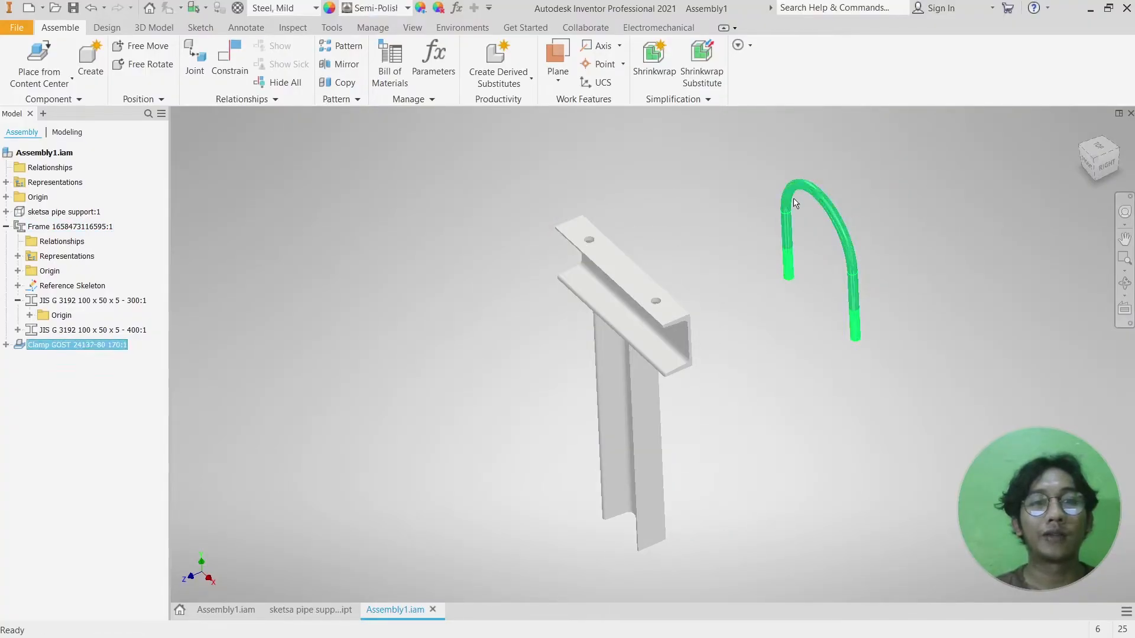
pyautogui.press('Delete')
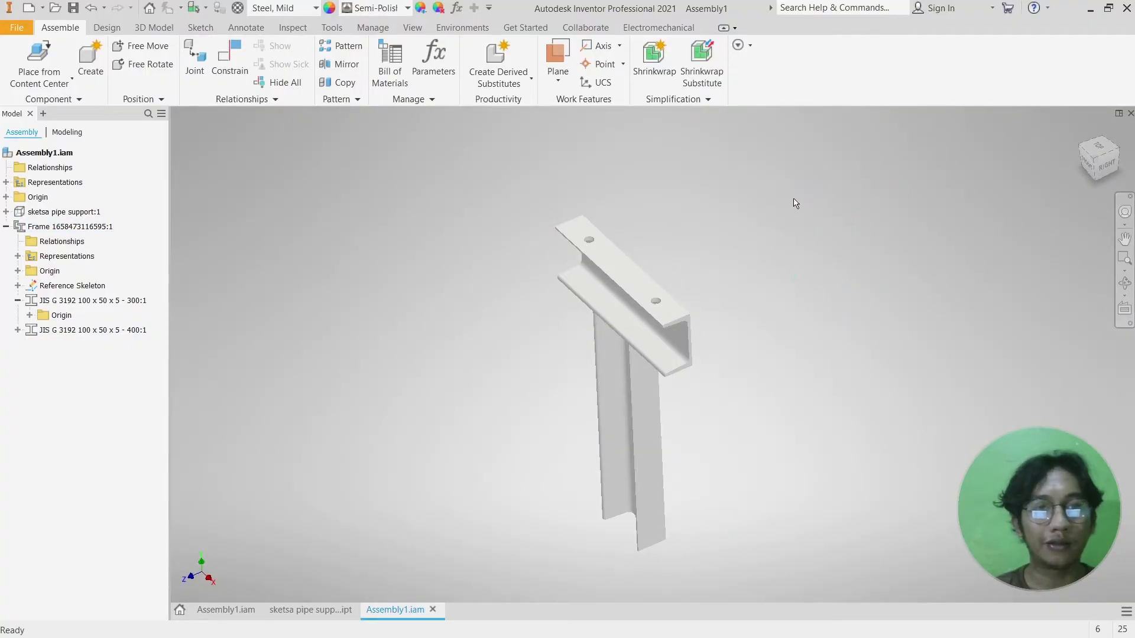
pyautogui.click(625, 287)
pyautogui.click(714, 277)
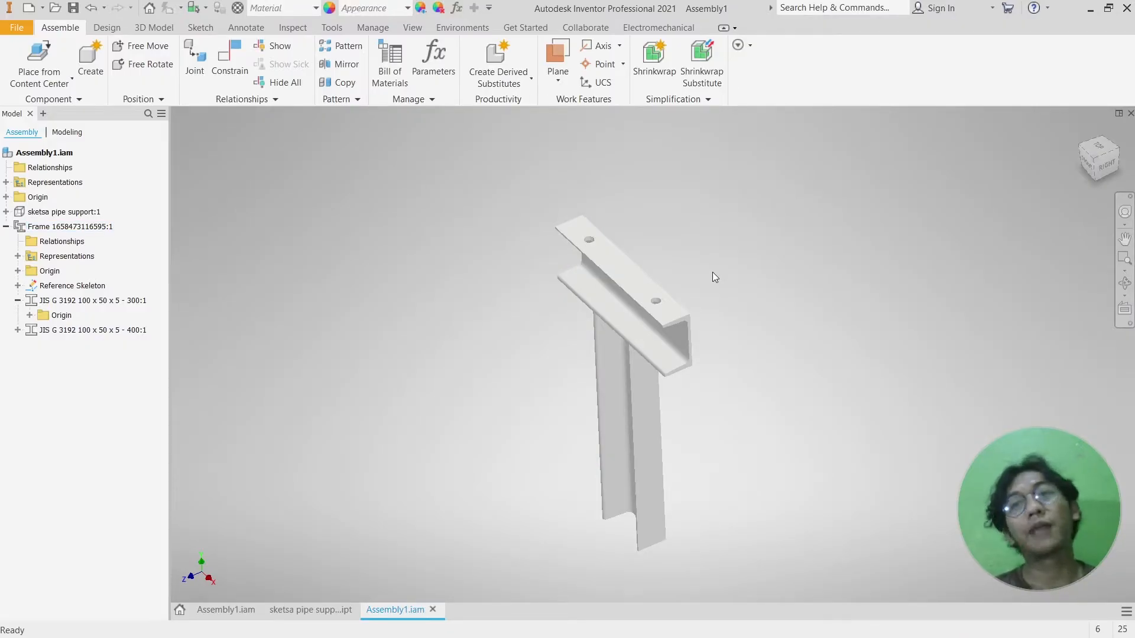
pyautogui.click(106, 28)
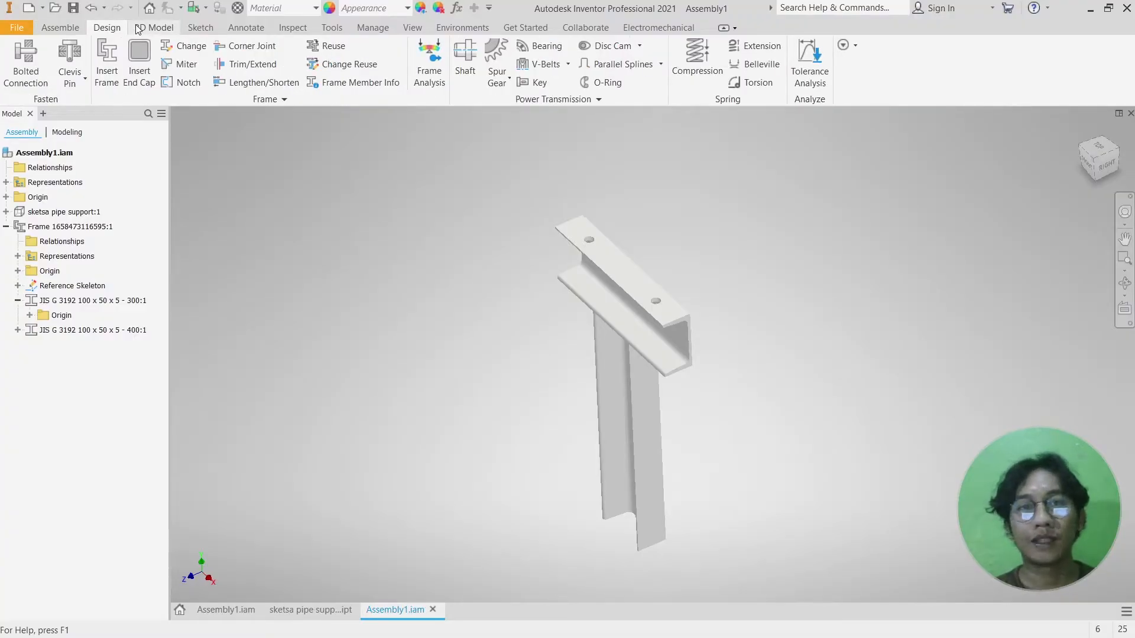
pyautogui.click(138, 29)
pyautogui.click(109, 29)
pyautogui.click(76, 26)
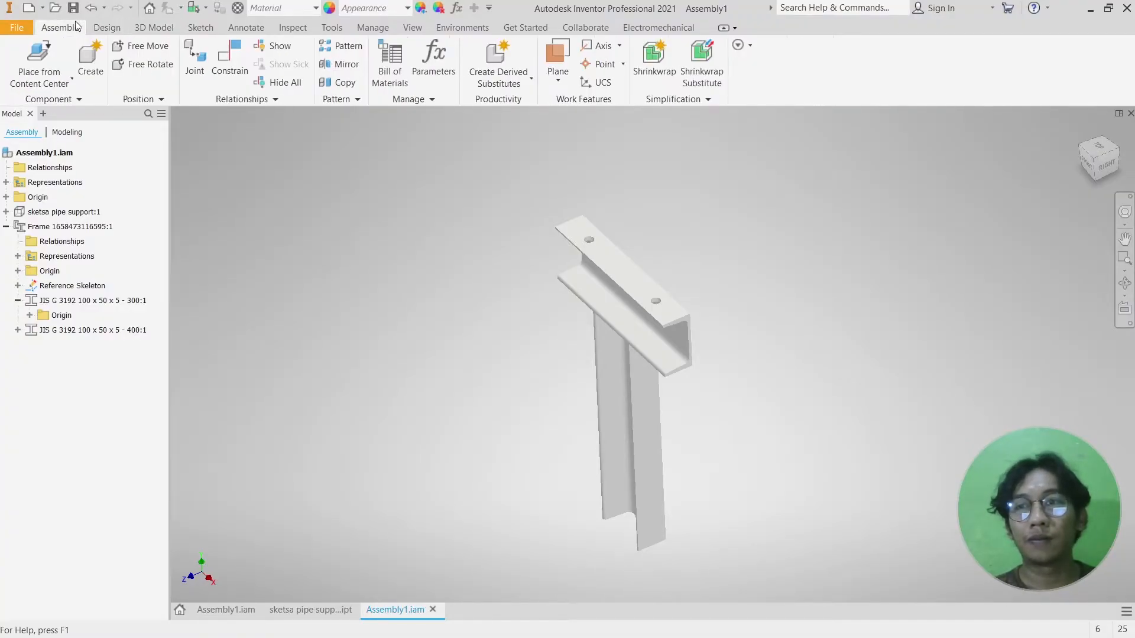
pyautogui.click(105, 27)
pyautogui.click(65, 28)
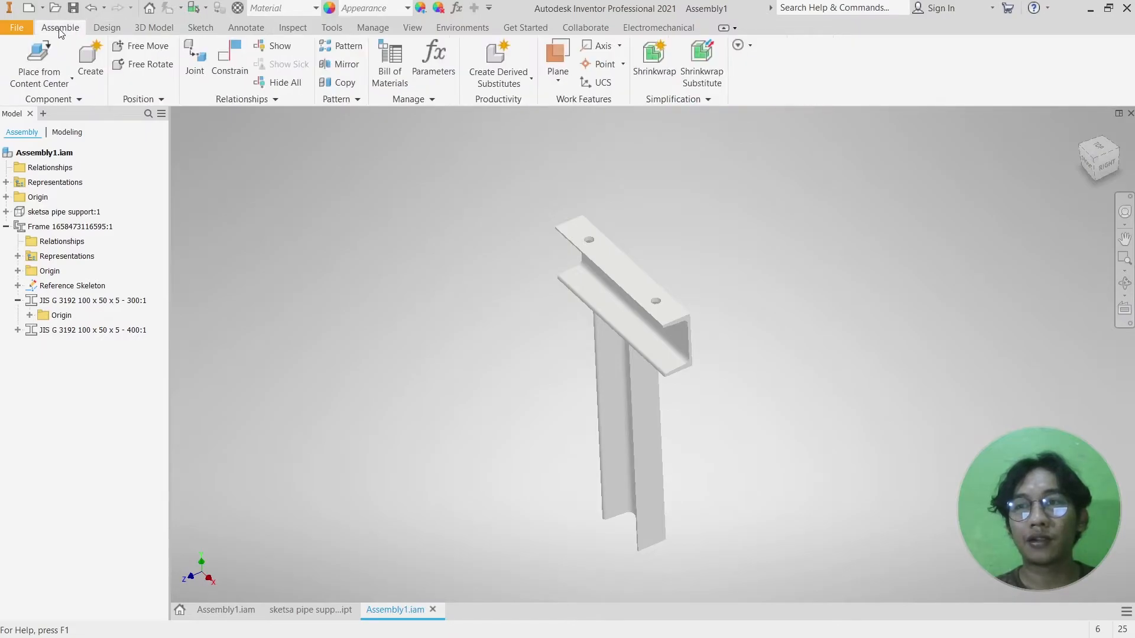
# - Search the Content Center for "pipe" and choose the ASME B36.10M Pipe family for placement
pyautogui.click(65, 59)
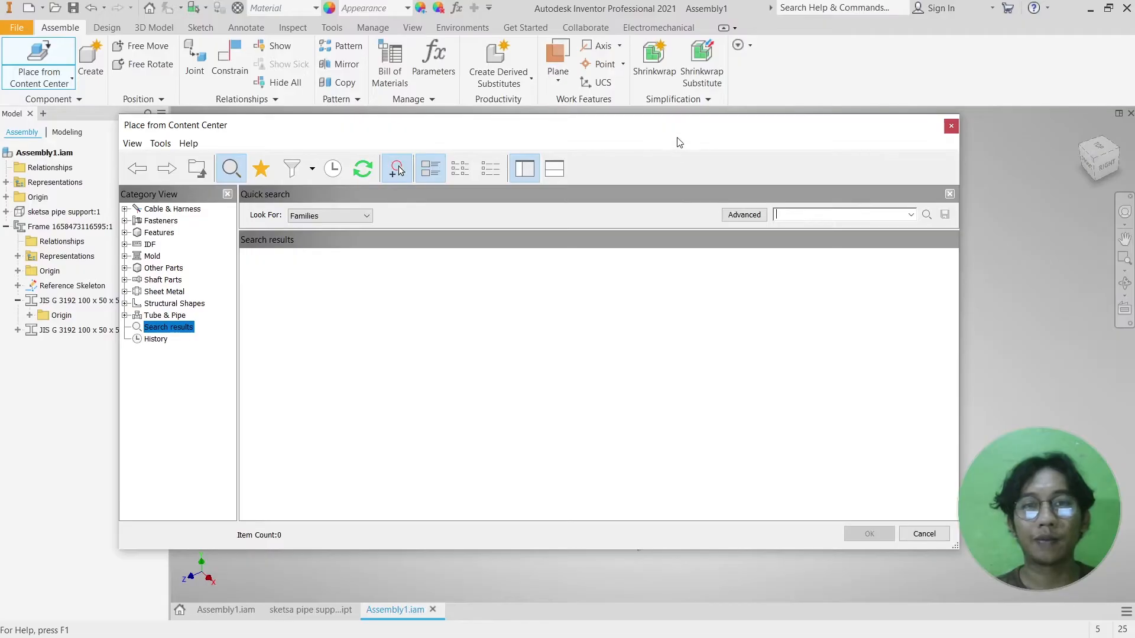
pyautogui.moveTo(680, 142); pyautogui.dragTo(749, 103)
pyautogui.write('pipe')
pyautogui.press('Return')
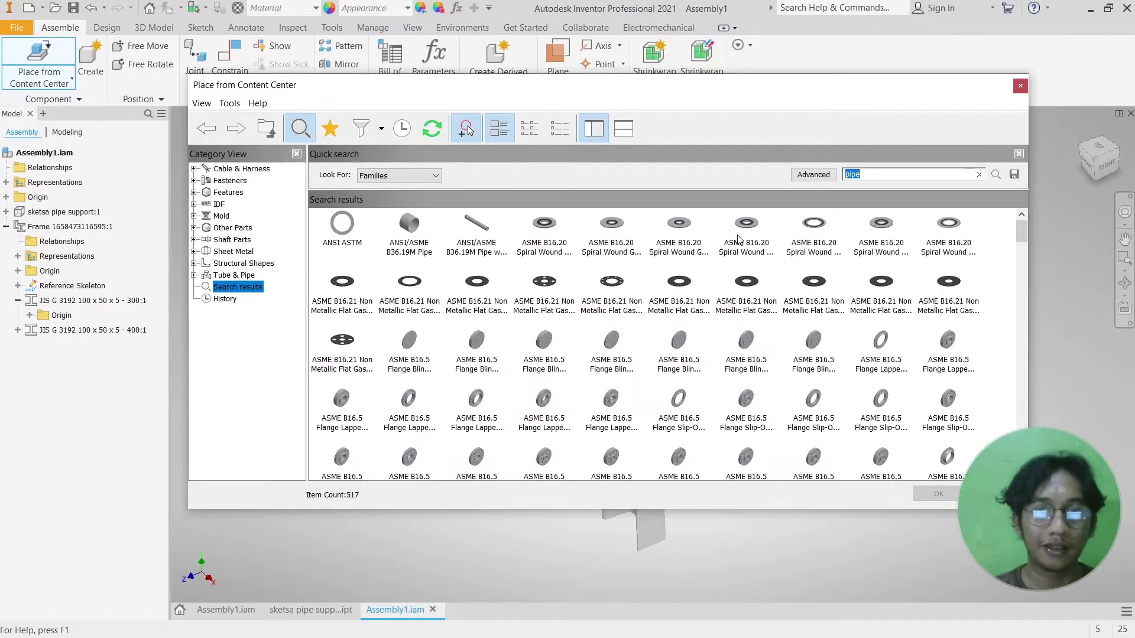
pyautogui.scroll(-3, 721, 307)
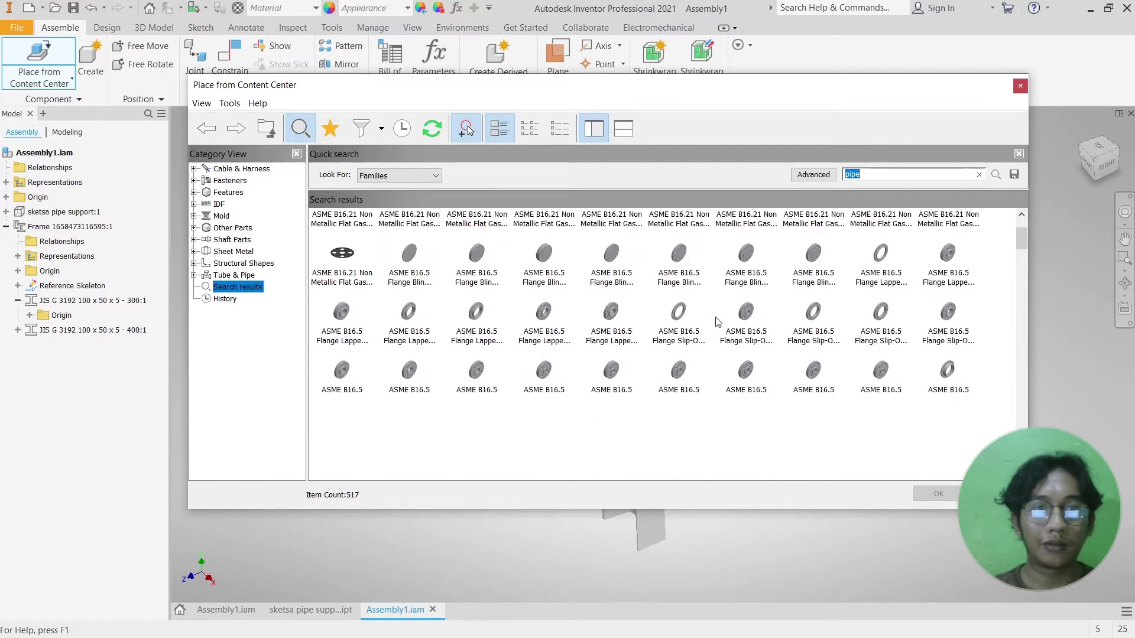
pyautogui.scroll(-5, 716, 331)
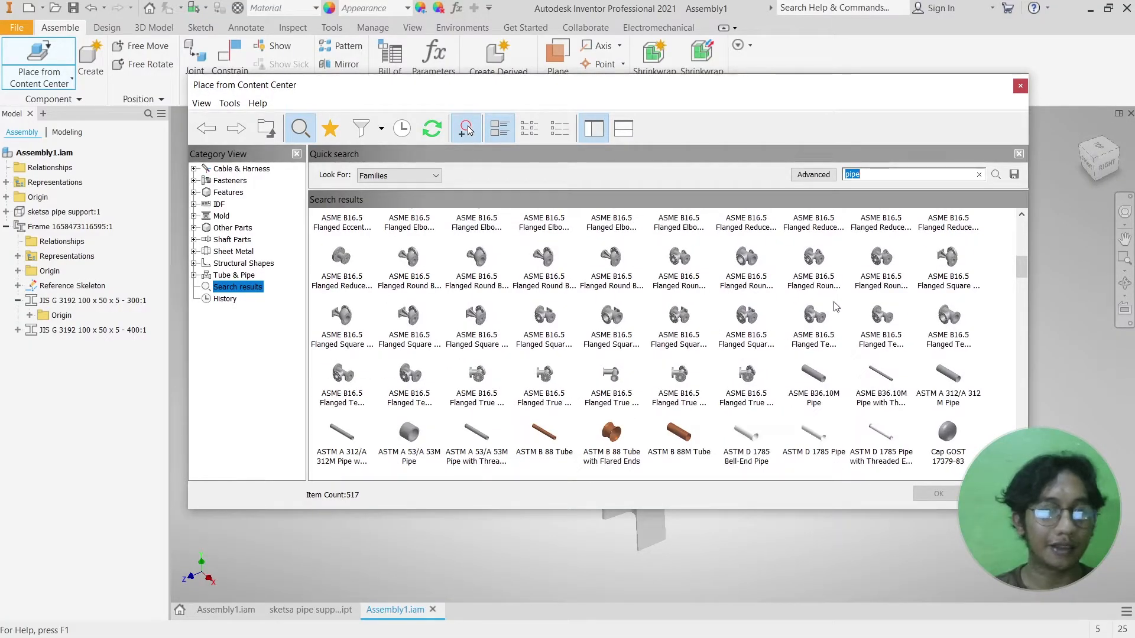
pyautogui.scroll(-2, 809, 378)
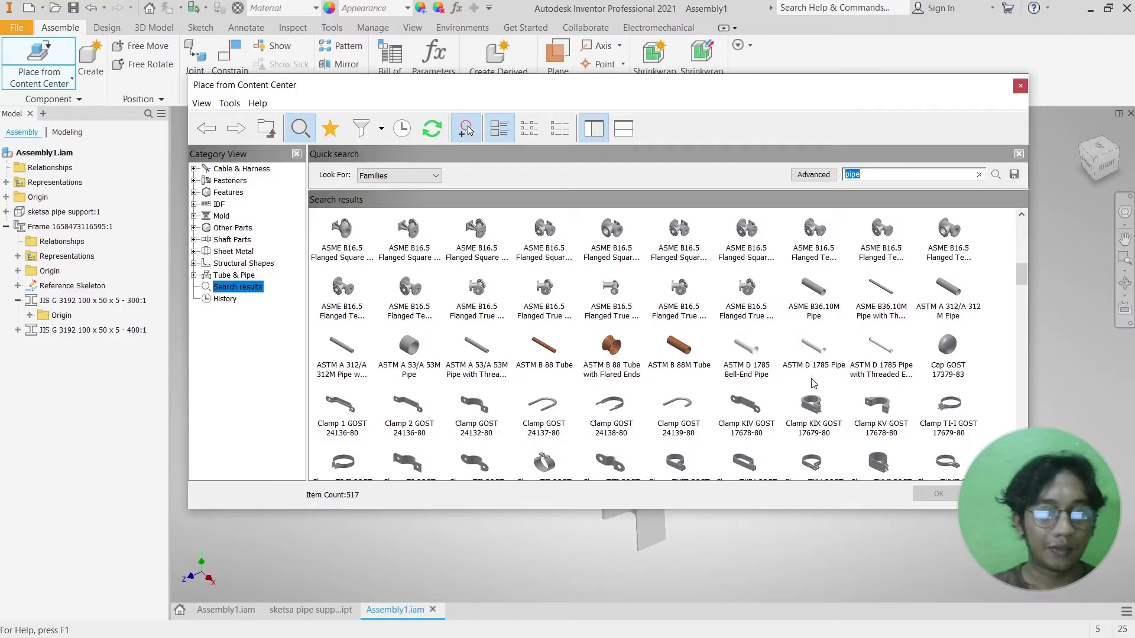
pyautogui.click(823, 304)
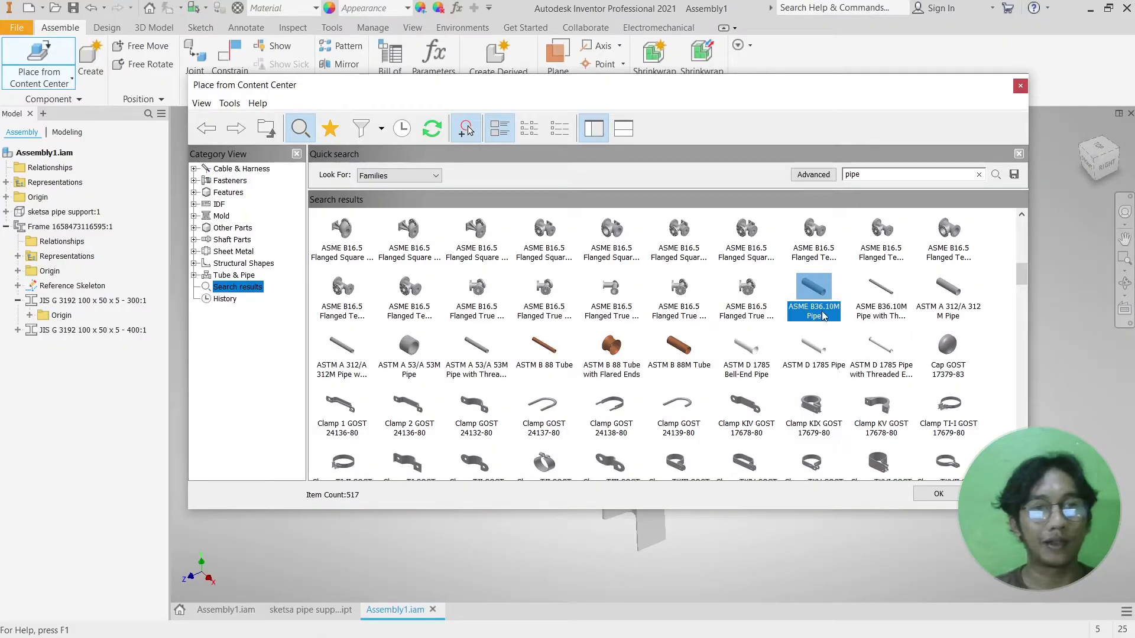
pyautogui.click(930, 494)
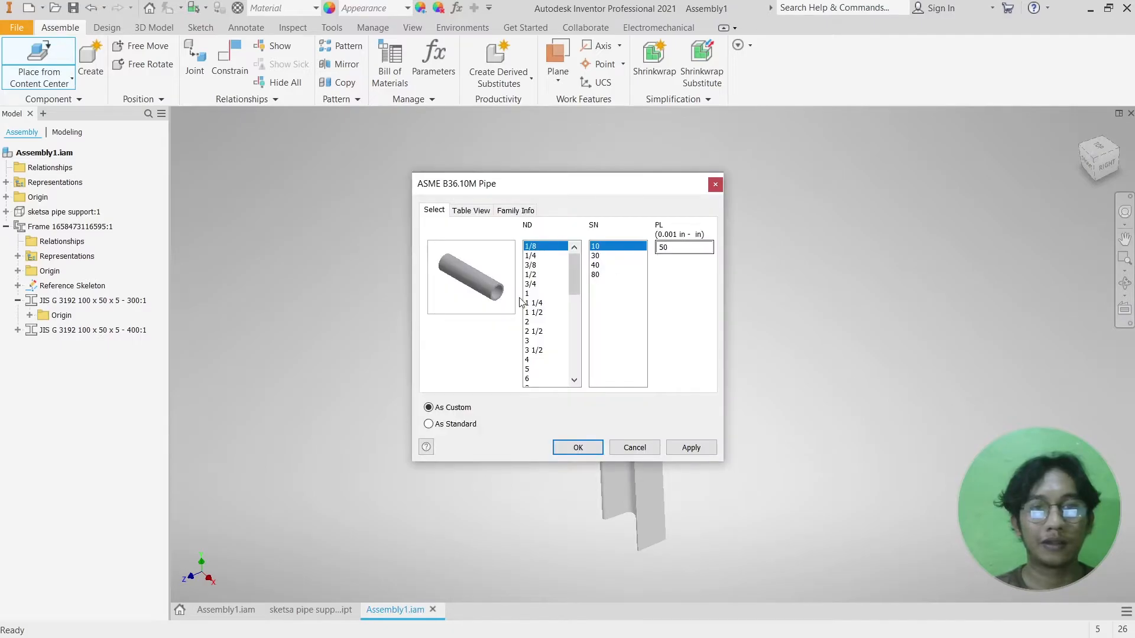
# - Choose nominal diameter 6 and schedule number 80 for the ASME B36.10M pipe
pyautogui.scroll(-2, 534, 307)
pyautogui.click(535, 322)
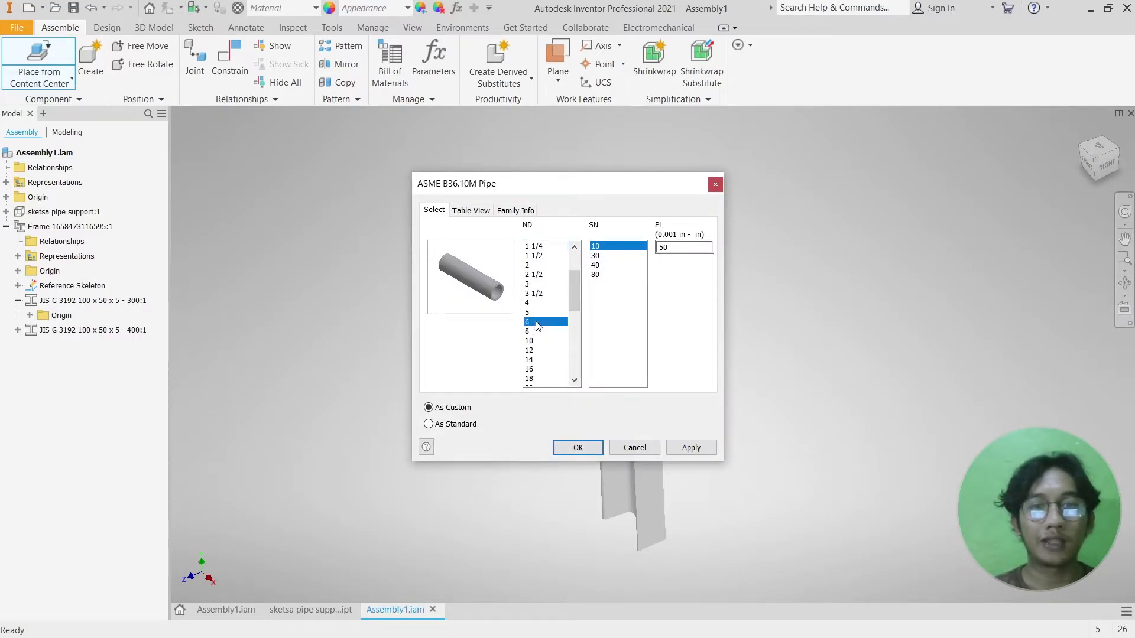
pyautogui.scroll(-1, 593, 346)
pyautogui.scroll(-1, 550, 307)
pyautogui.scroll(1, 549, 307)
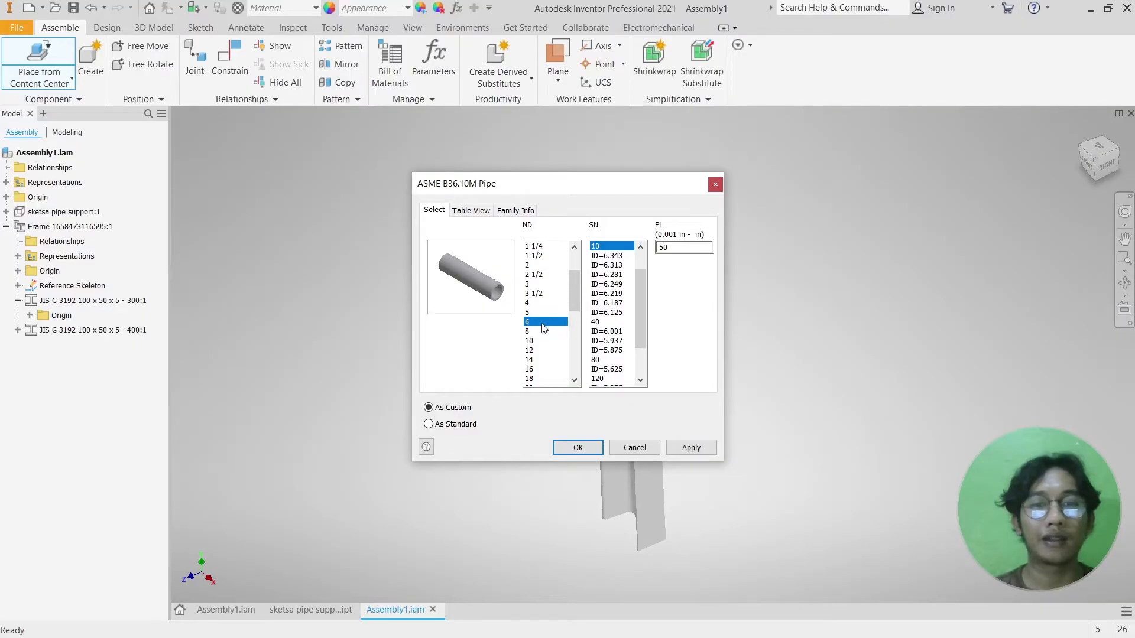
pyautogui.scroll(-2, 624, 313)
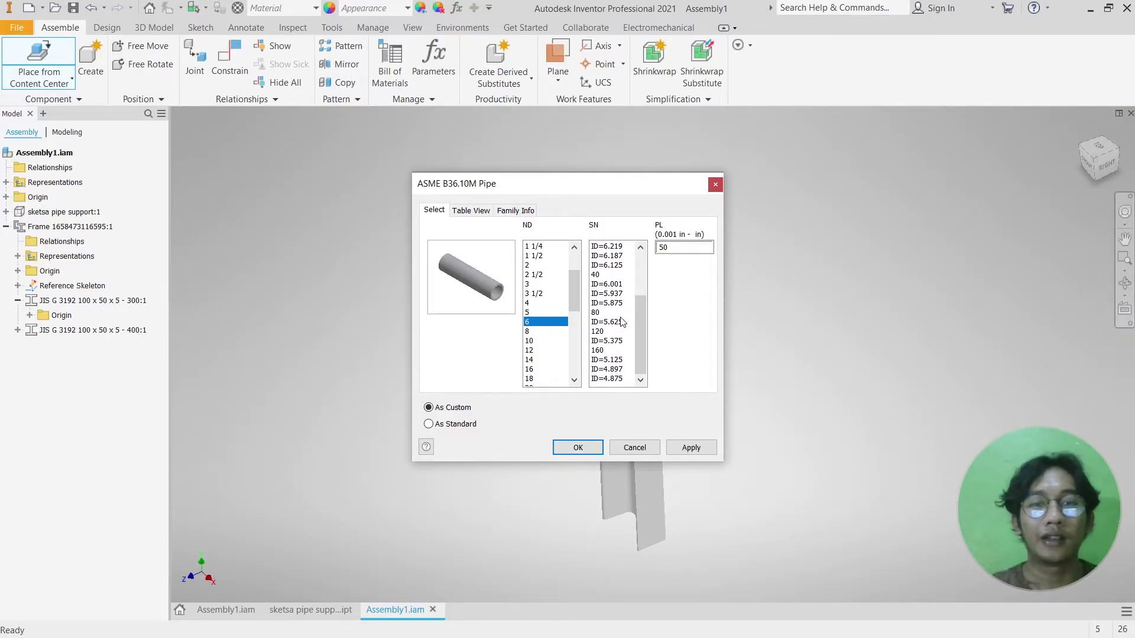
pyautogui.scroll(1, 621, 322)
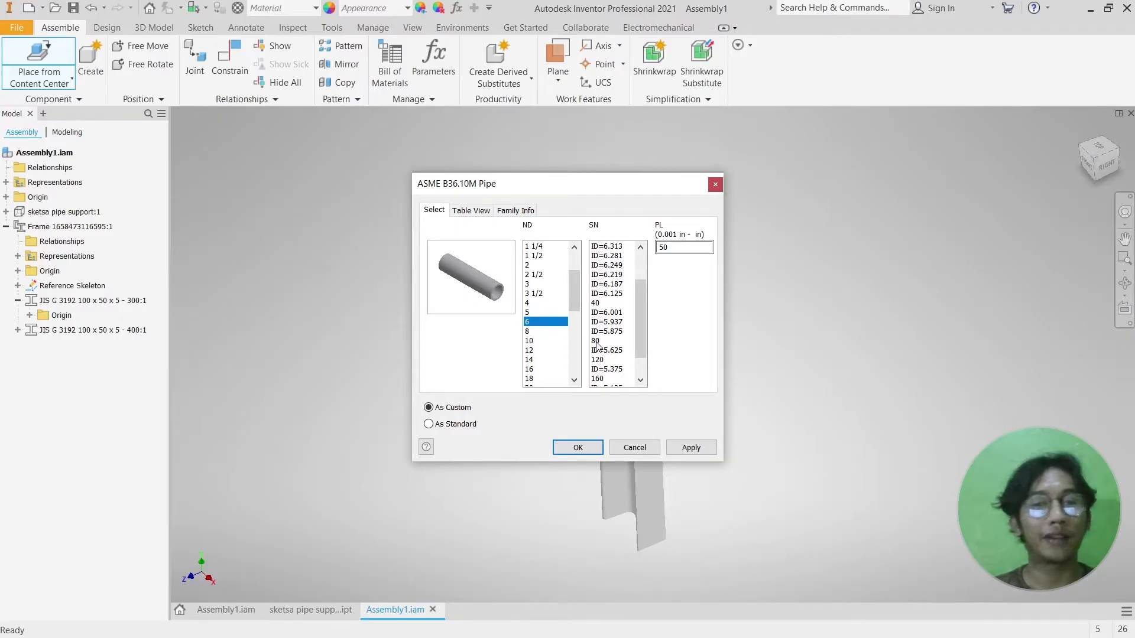
pyautogui.click(595, 341)
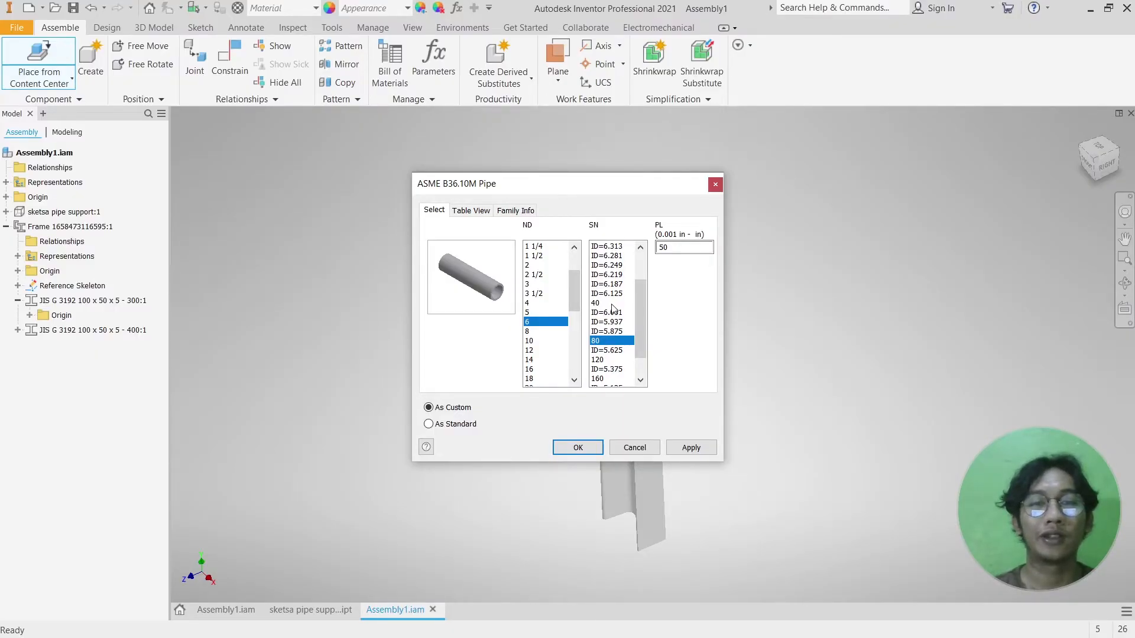
# - Set the pipe length to 500 mm and save the custom pipe part in the latihan folder under its suggested name
pyautogui.doubleClick(685, 246)
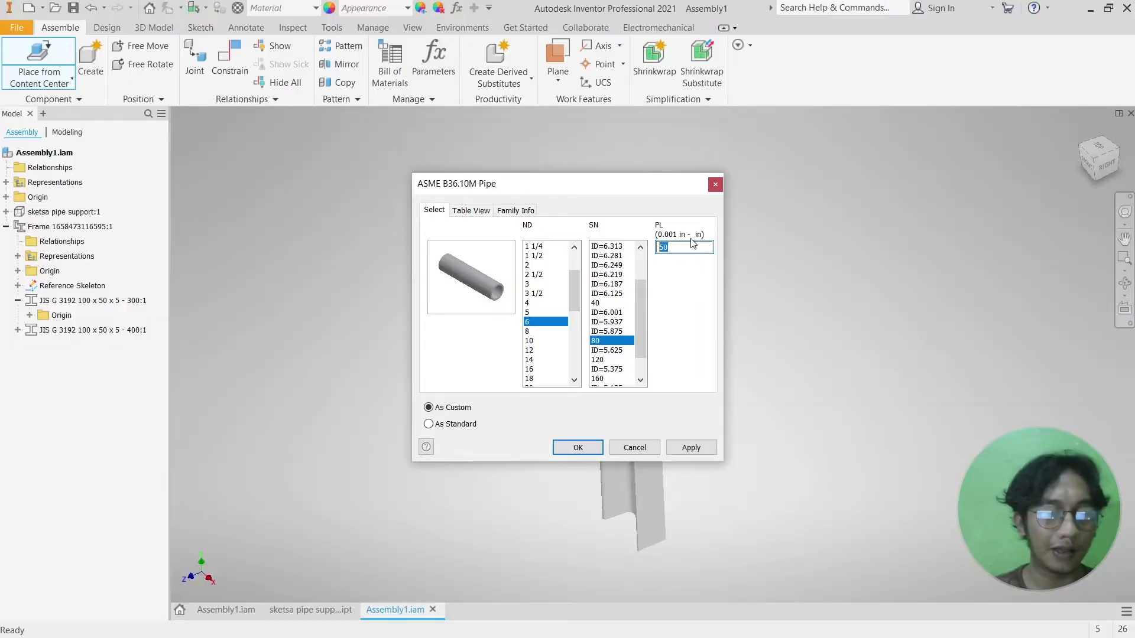
pyautogui.press('BackSpace')
pyautogui.press('BackSpace')
pyautogui.write('500')
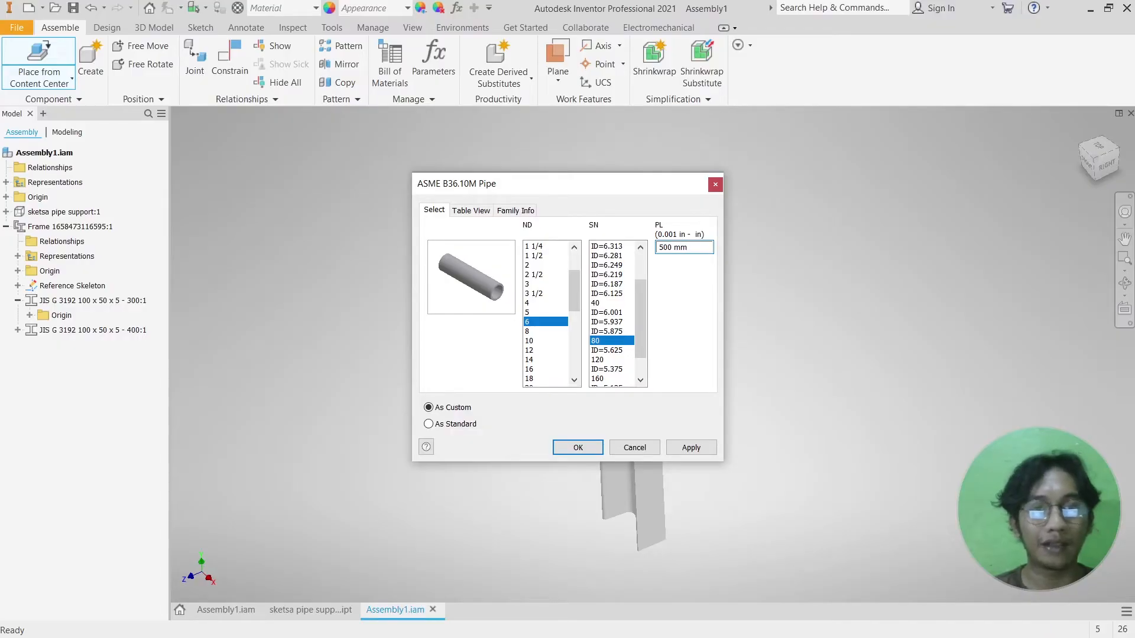
pyautogui.press('Return')
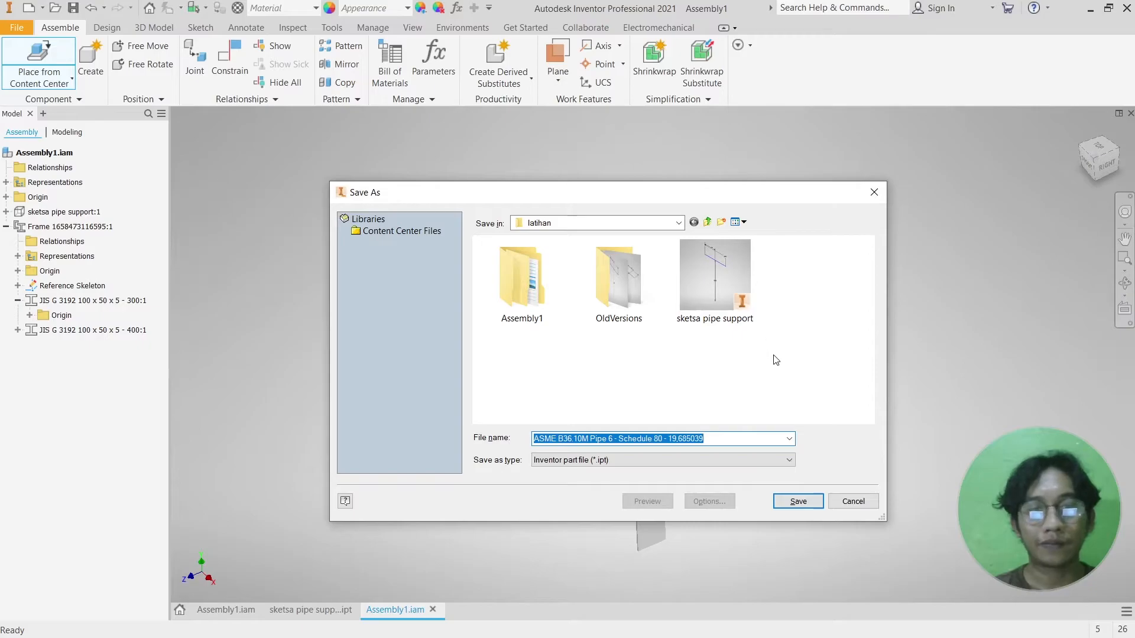
pyautogui.click(797, 499)
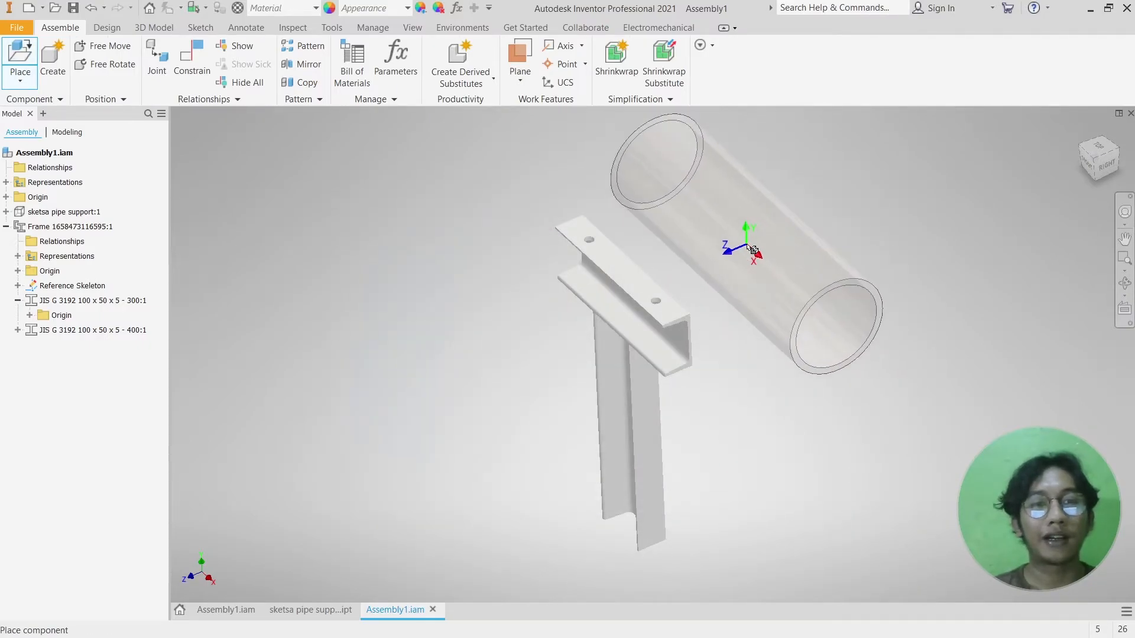
# - Place one instance of the pipe beside the support's horizontal channel and finish placing
pyautogui.click(743, 245)
pyautogui.rightClick(825, 192)
pyautogui.click(865, 193)
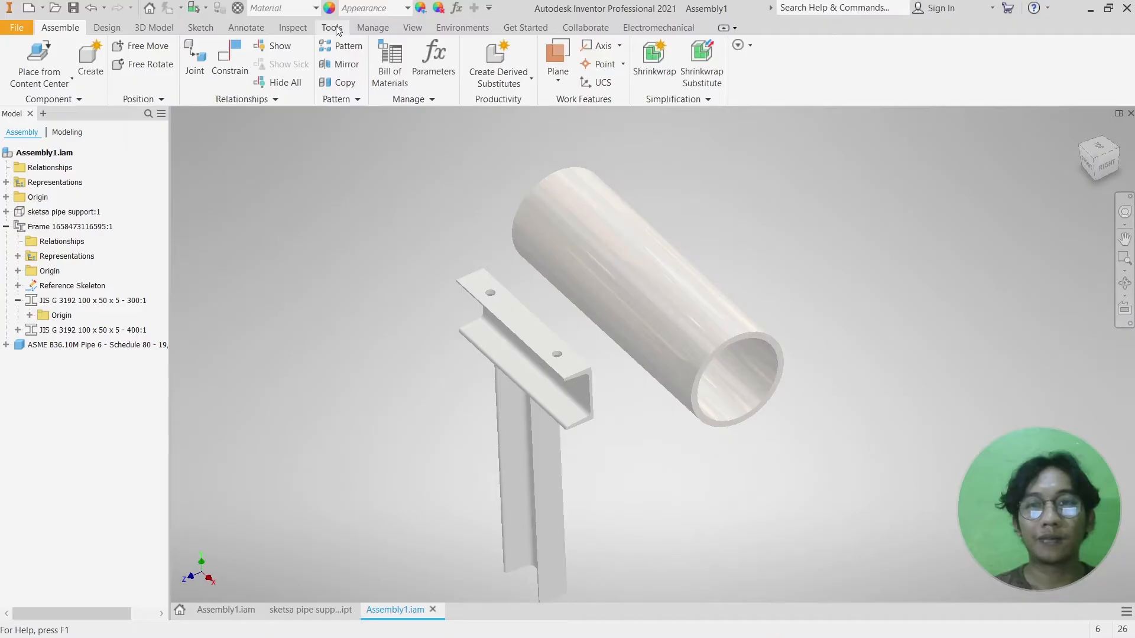
# - Measure the distance between the outer circular edges at the pipe's two ends, and leave the measurement
pyautogui.click(292, 28)
pyautogui.click(182, 56)
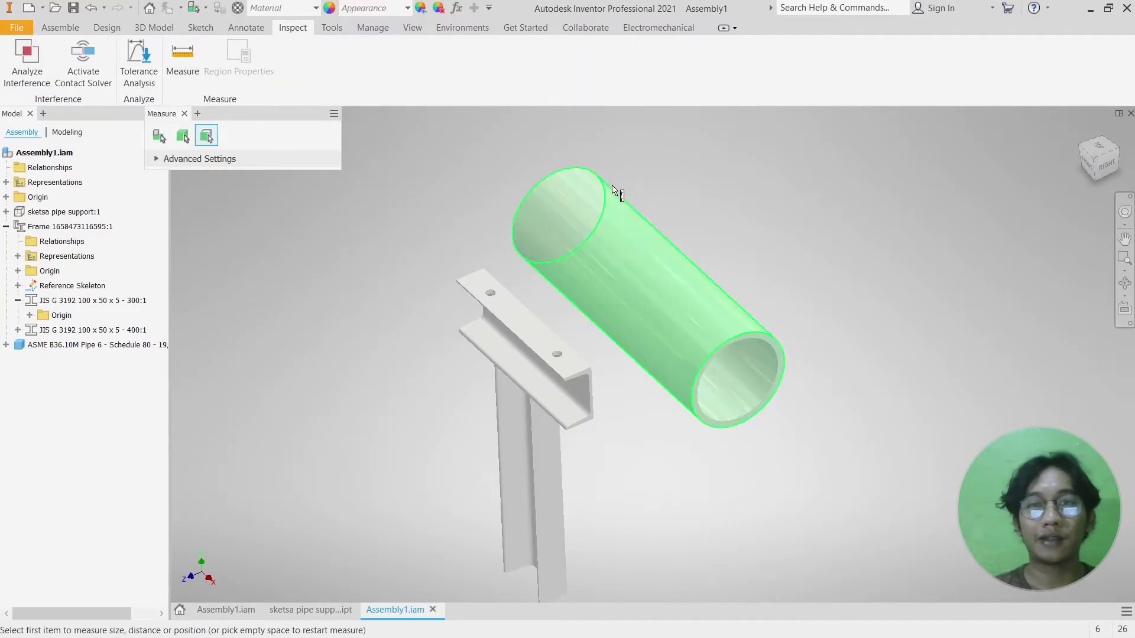
pyautogui.click(572, 173)
pyautogui.click(752, 335)
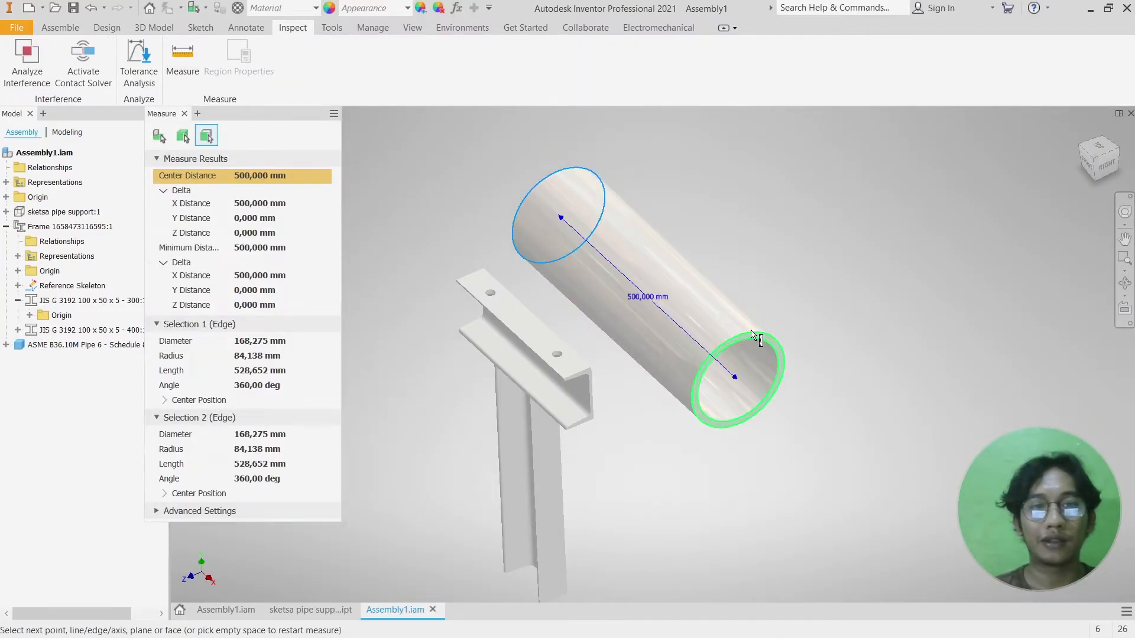
pyautogui.scroll(3, 641, 305)
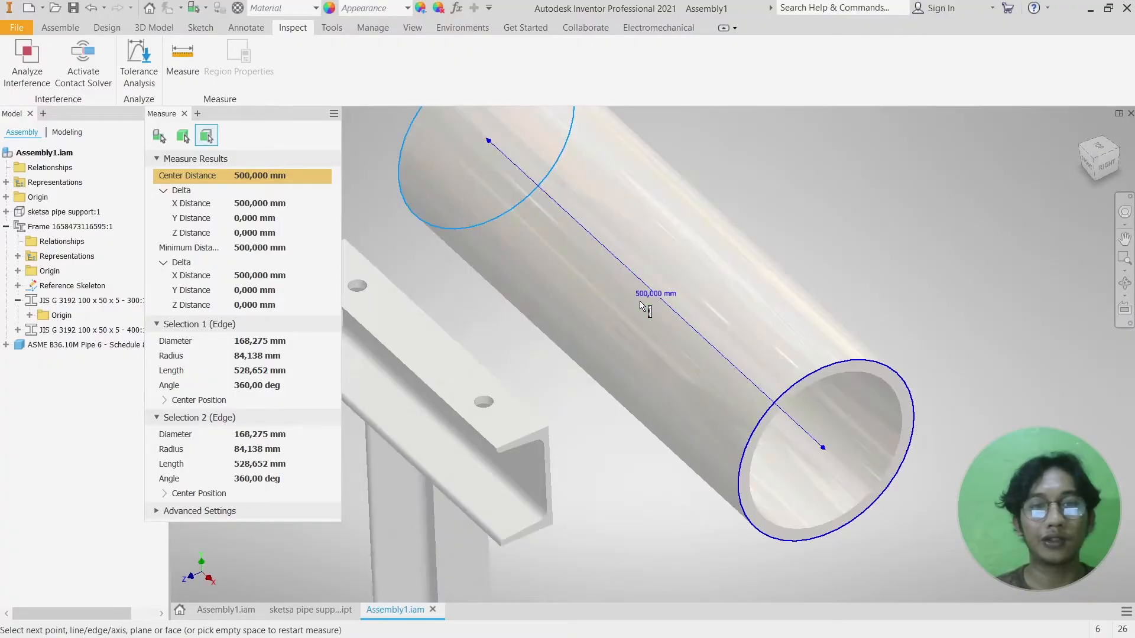
pyautogui.scroll(-3, 642, 294)
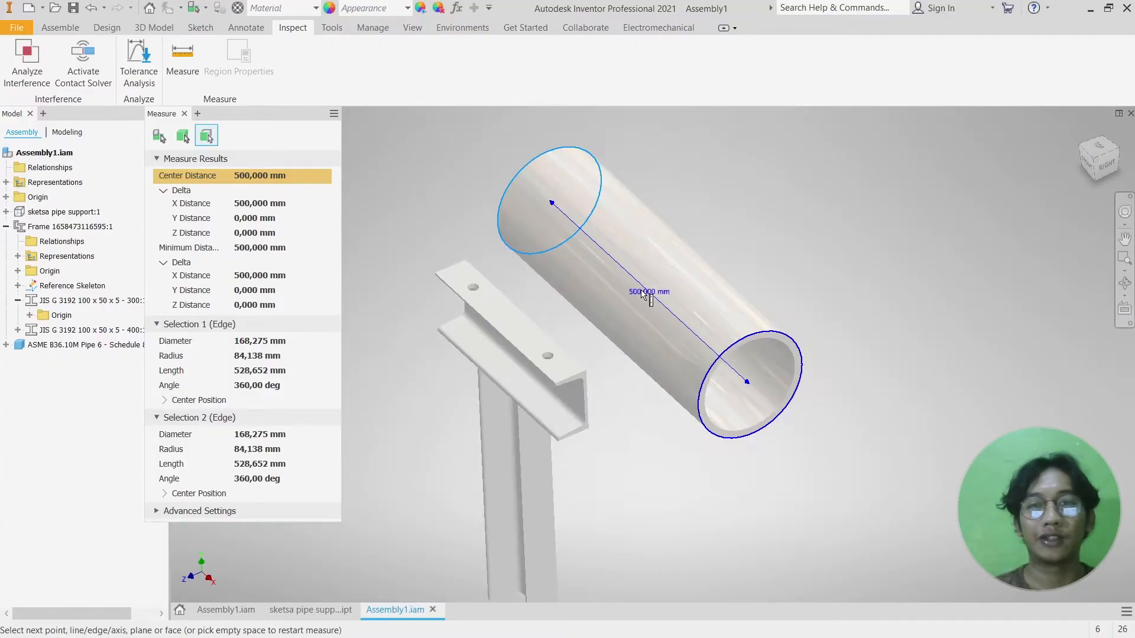
pyautogui.press('Escape')
pyautogui.scroll(-3, 748, 222)
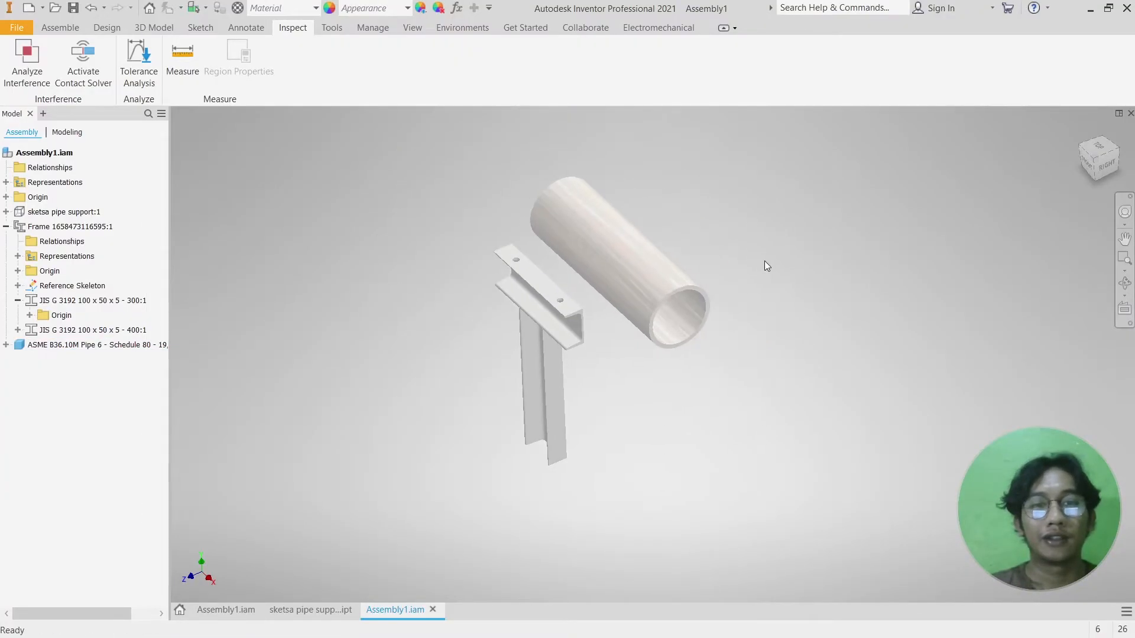
pyautogui.scroll(1, 627, 278)
pyautogui.click(629, 282)
pyautogui.keyDown('shift'); pyautogui.moveTo(628, 282); pyautogui.dragTo(582, 248, button='middle'); pyautogui.keyUp('shift')
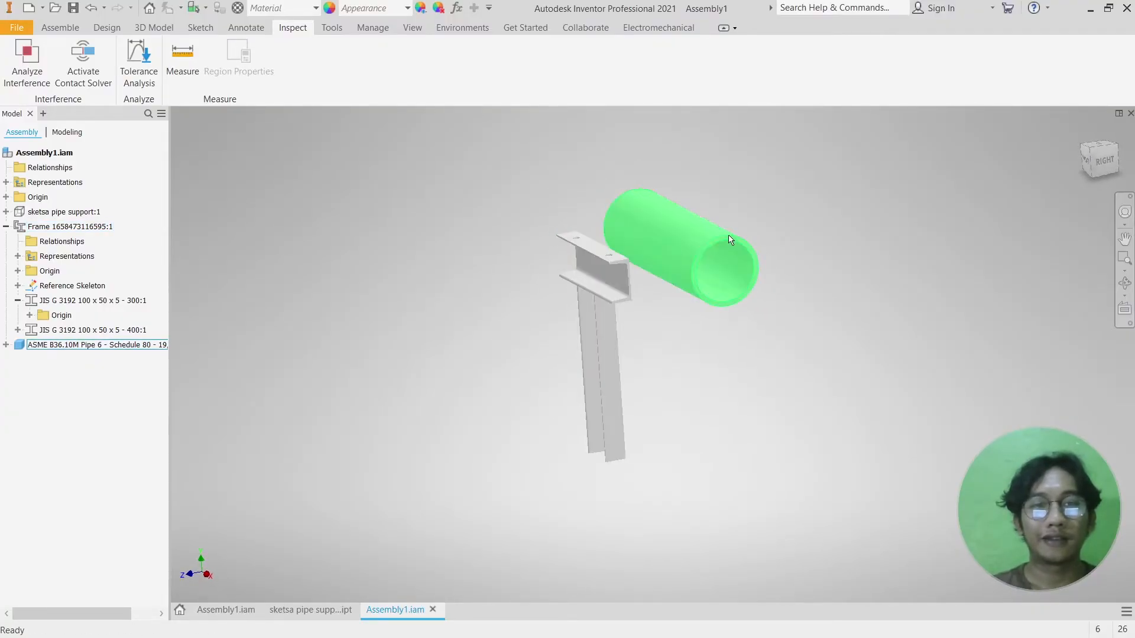
pyautogui.keyDown('shift'); pyautogui.moveTo(585, 198); pyautogui.dragTo(597, 231, button='middle'); pyautogui.keyUp('shift')
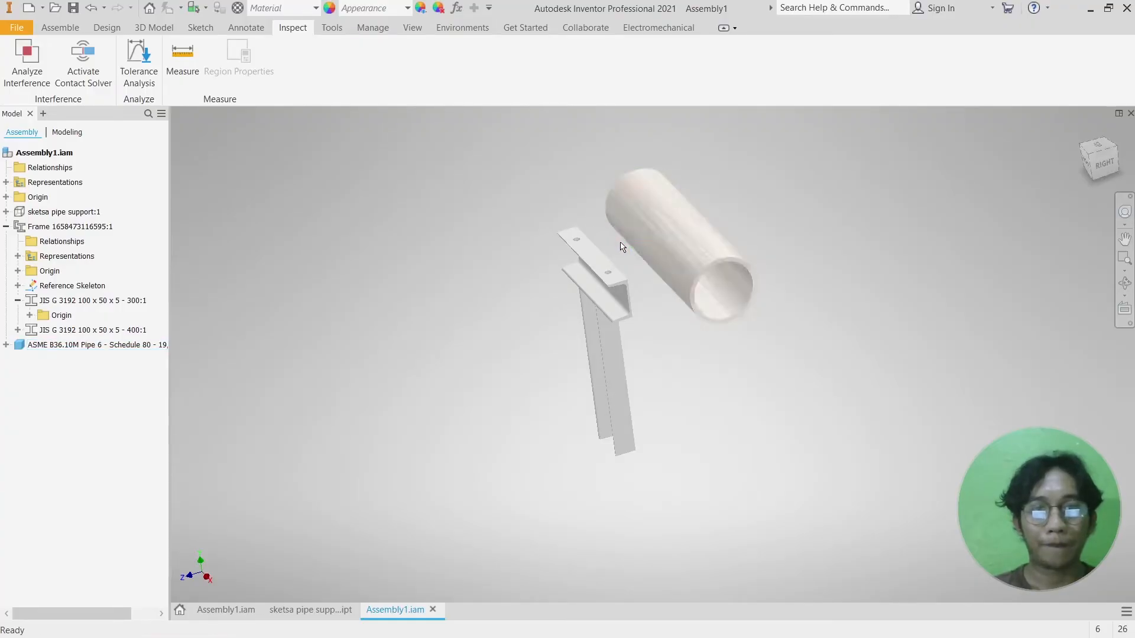
pyautogui.scroll(-2, 621, 247)
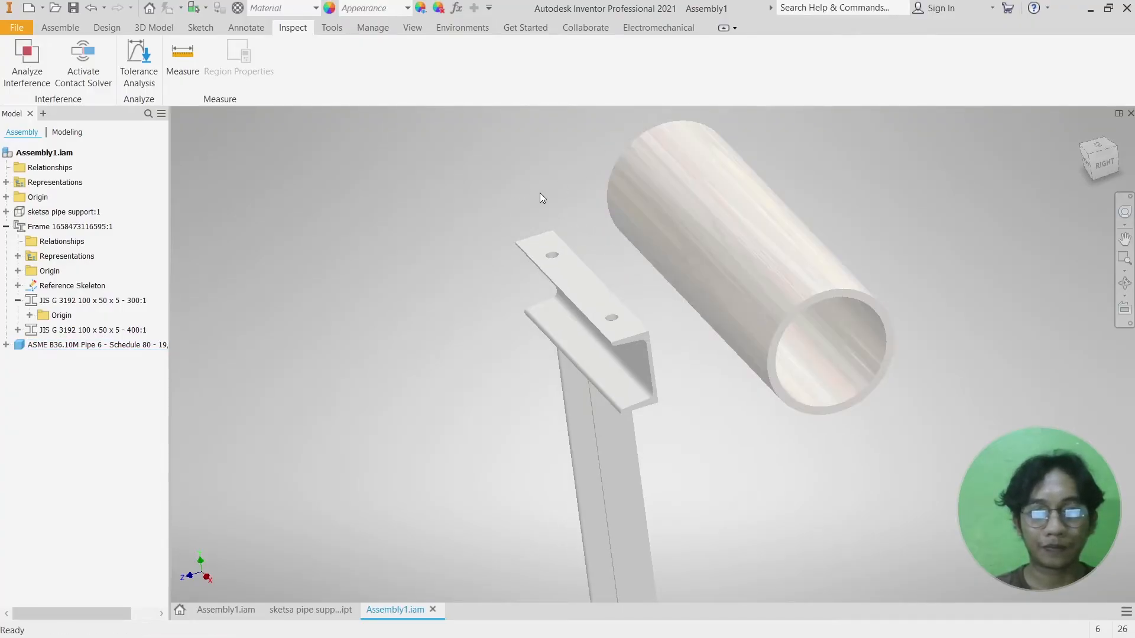
# - Apply a mate constraint between the pipe's XY plane and the frame's YZ plane with a 0 mm offset
pyautogui.click(59, 27)
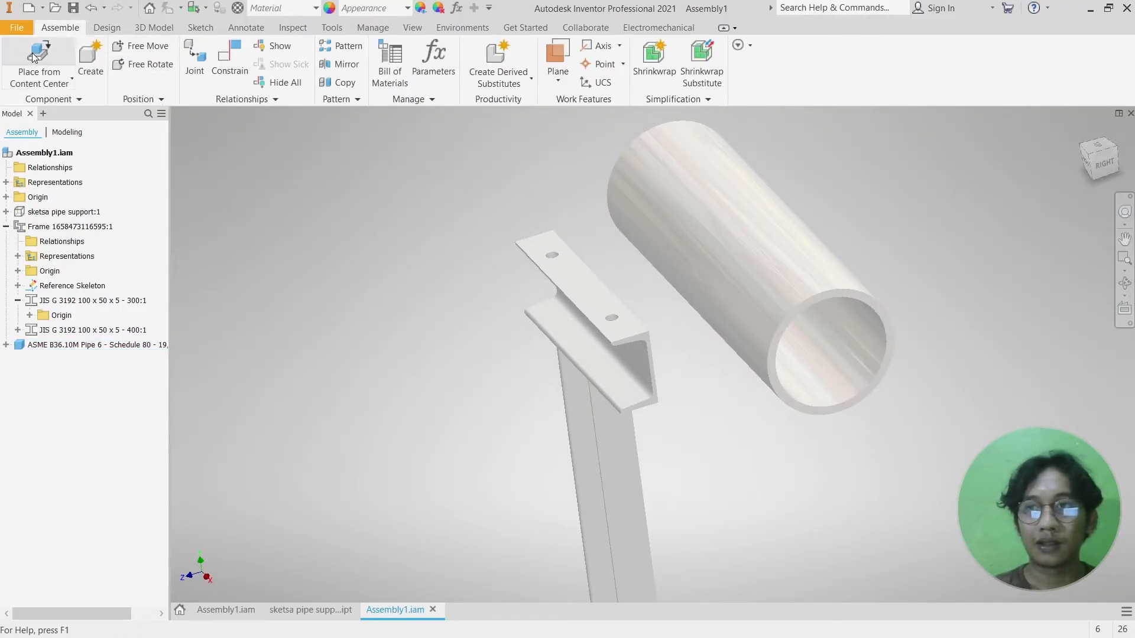
pyautogui.click(228, 59)
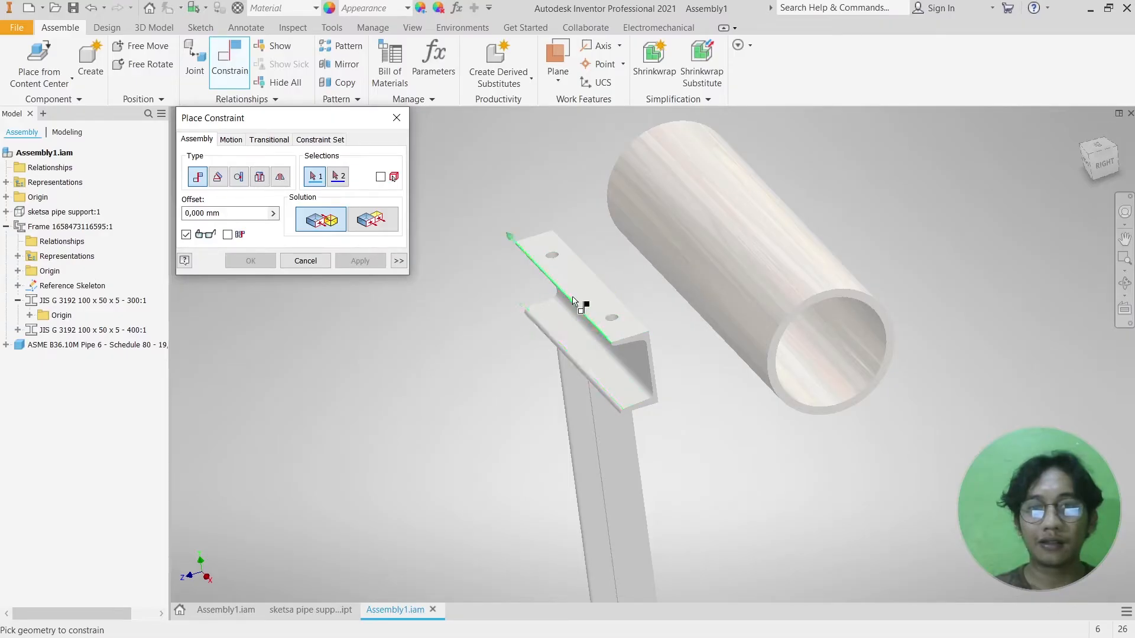
pyautogui.click(5, 344)
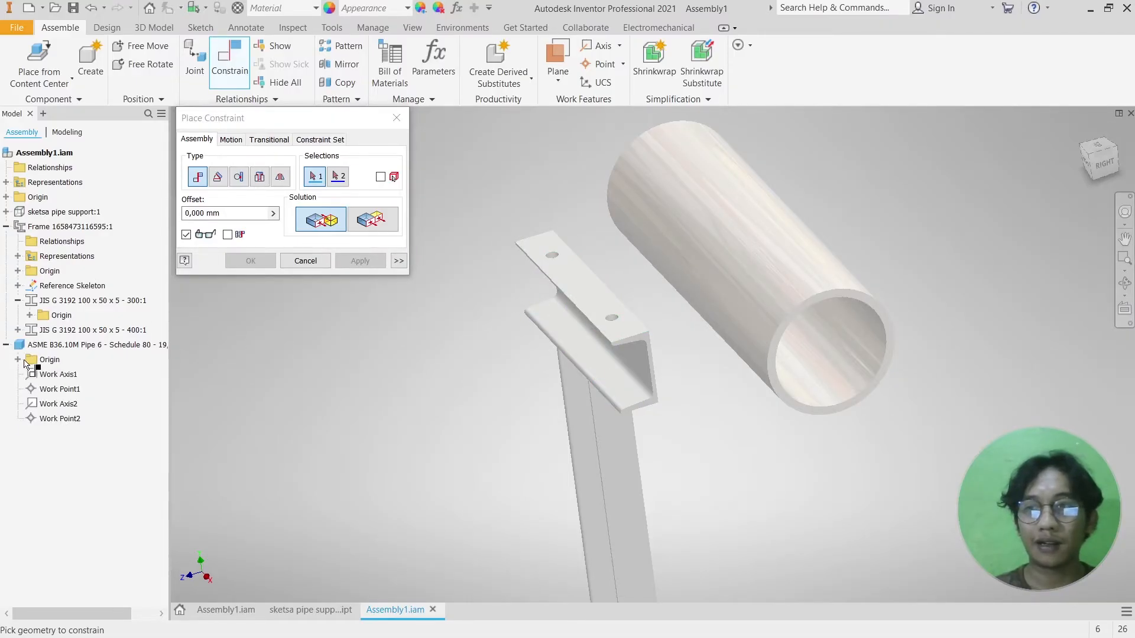
pyautogui.click(17, 359)
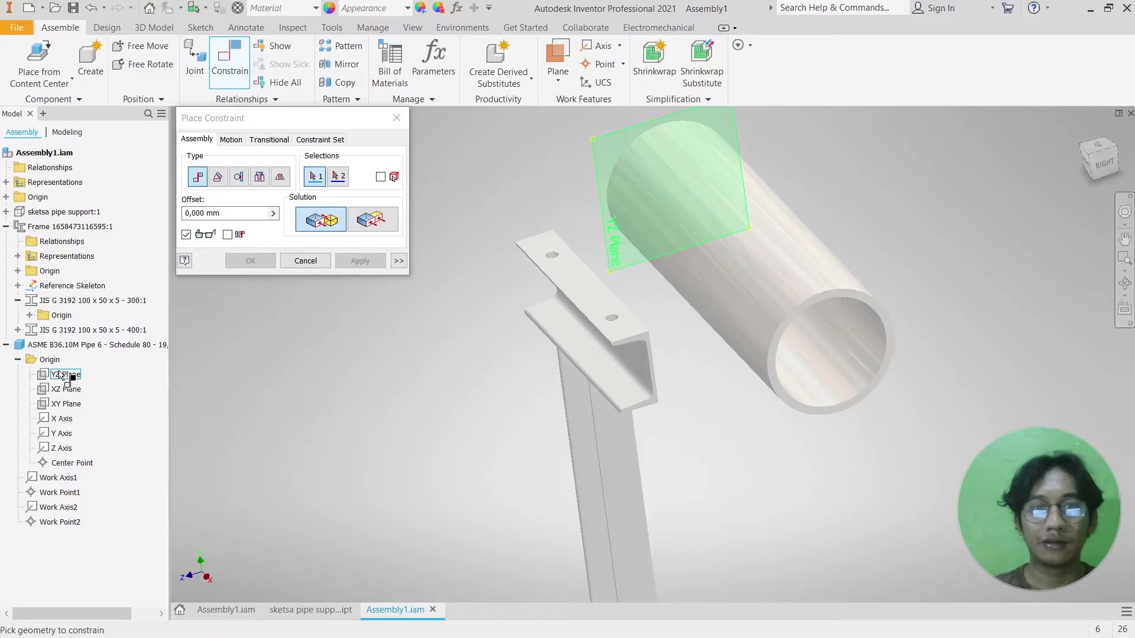
pyautogui.click(61, 410)
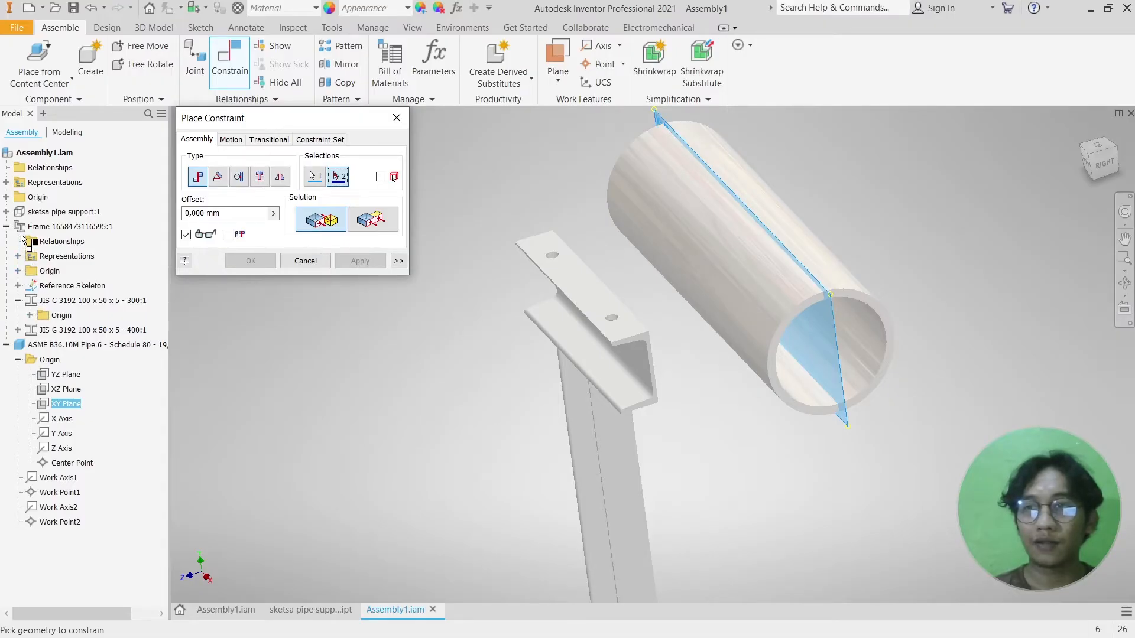
pyautogui.click(18, 271)
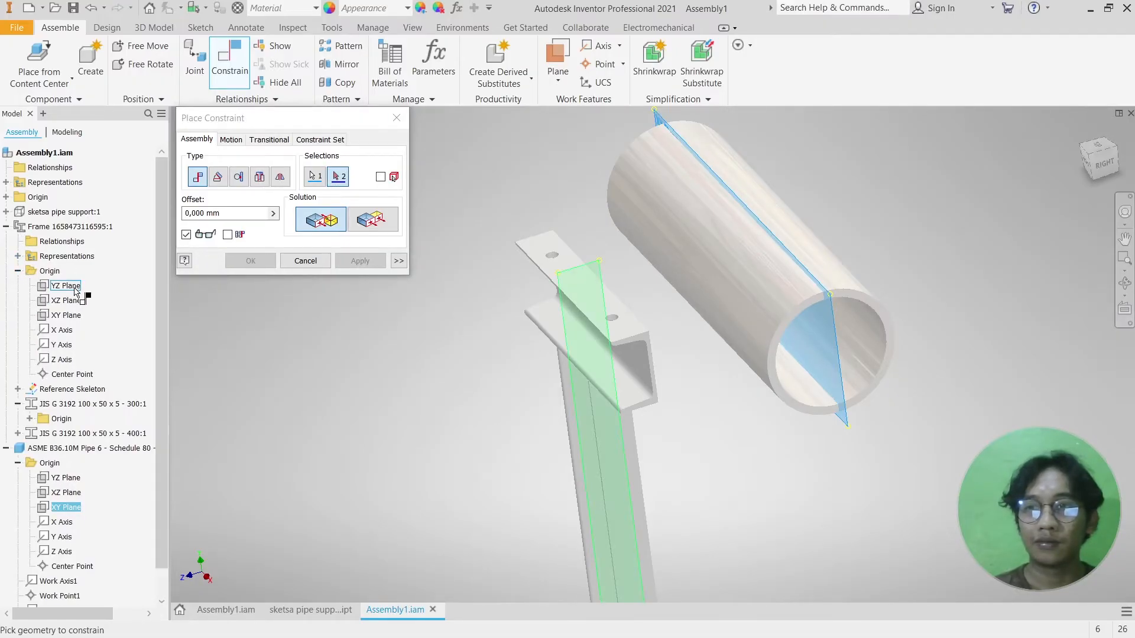
pyautogui.keyDown('shift'); pyautogui.moveTo(451, 382); pyautogui.dragTo(513, 378, button='middle'); pyautogui.keyUp('shift')
pyautogui.scroll(3, 408, 345)
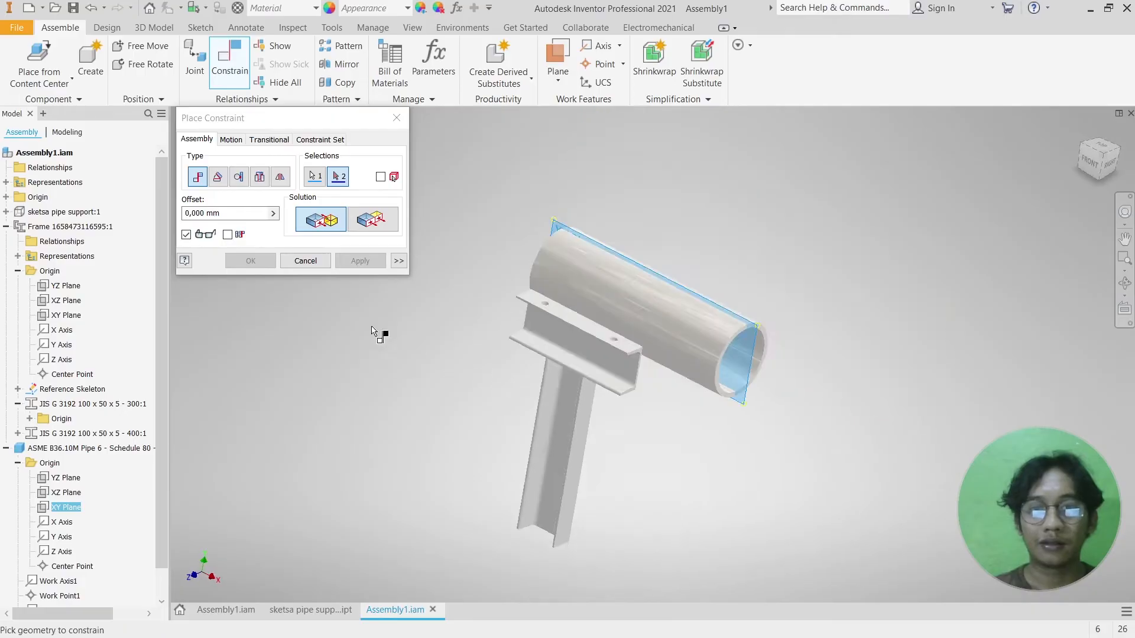
pyautogui.scroll(-3, 579, 426)
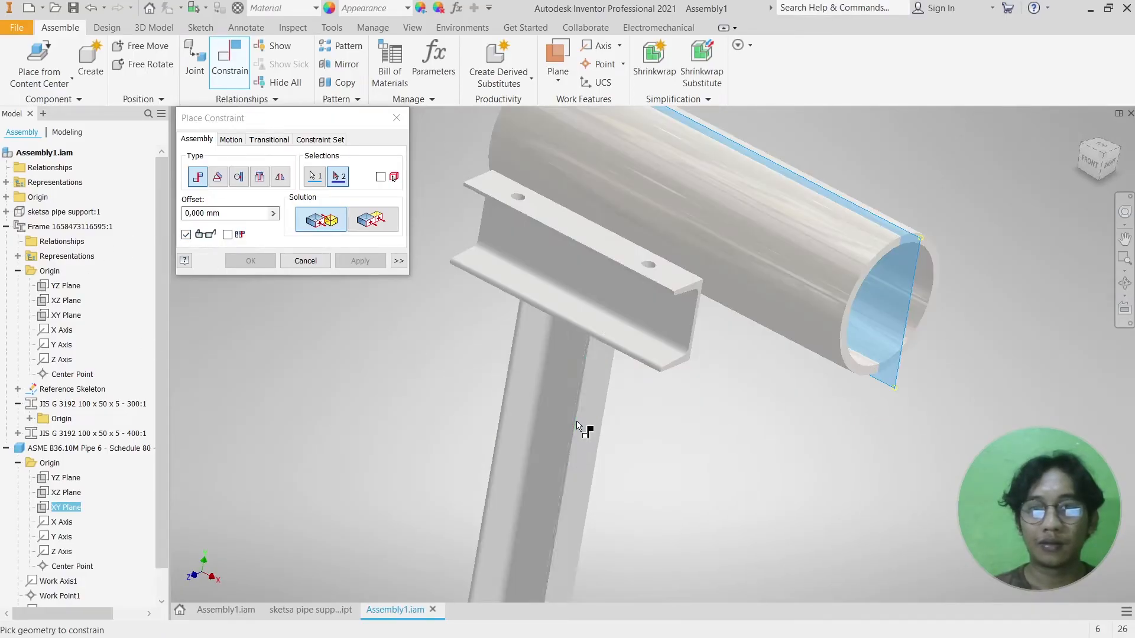
pyautogui.click(66, 286)
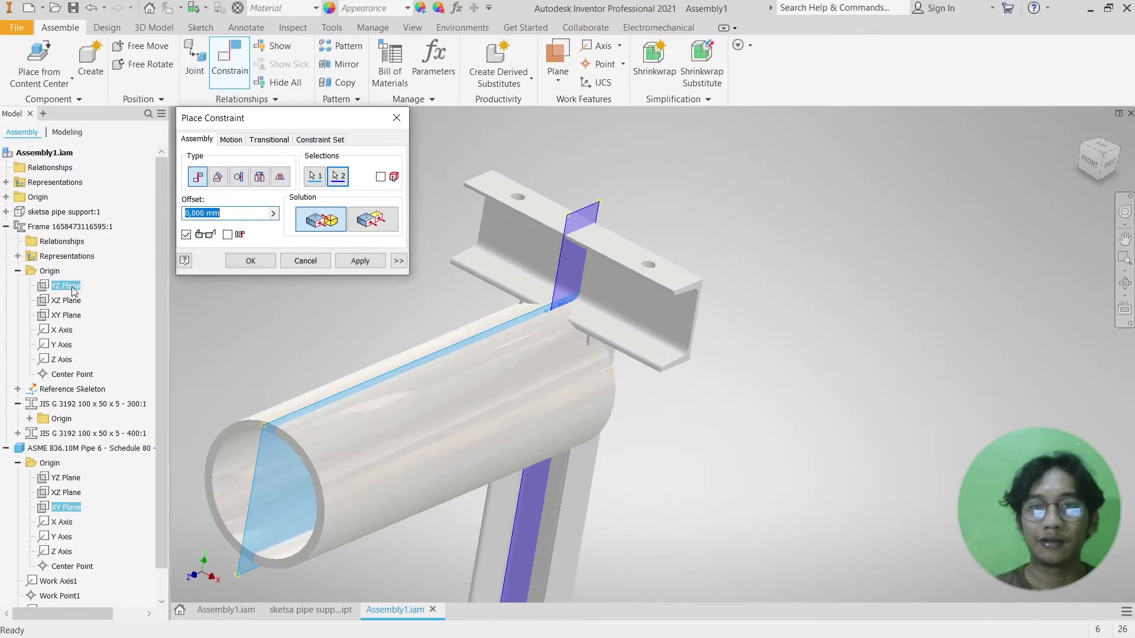
pyautogui.scroll(3, 541, 307)
pyautogui.keyDown('shift'); pyautogui.moveTo(621, 321); pyautogui.dragTo(683, 345, button='middle'); pyautogui.keyUp('shift')
pyautogui.click(359, 260)
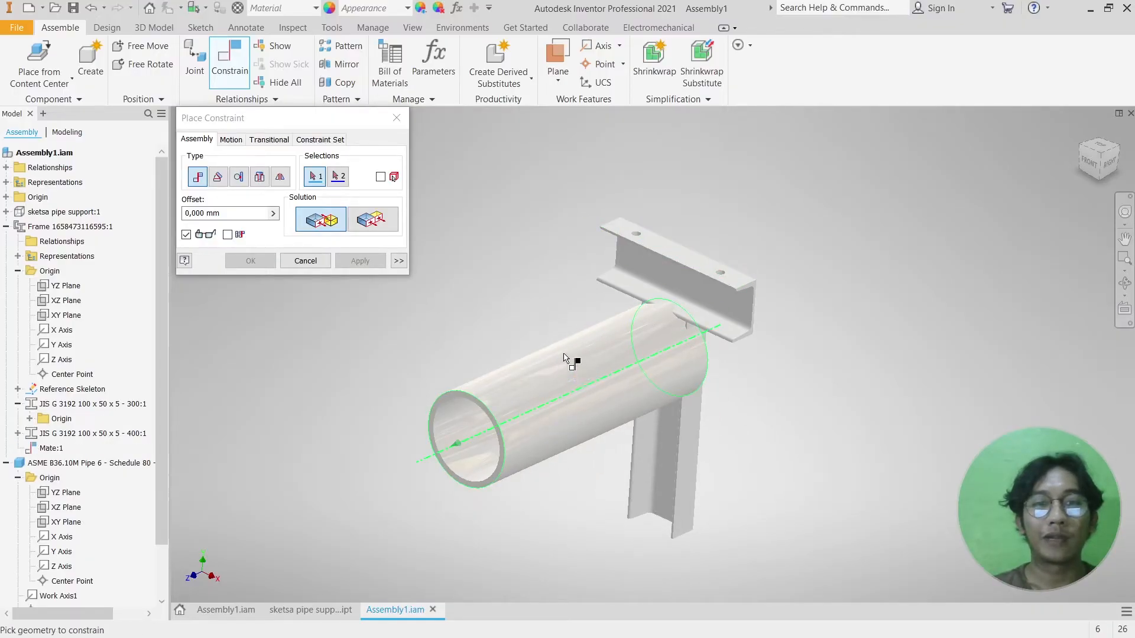
# - Apply an outside tangent constraint with 0 mm offset between the pipe's outer surface and the horizontal channel's upper flange face, and finish constraining
pyautogui.scroll(-3, 688, 251)
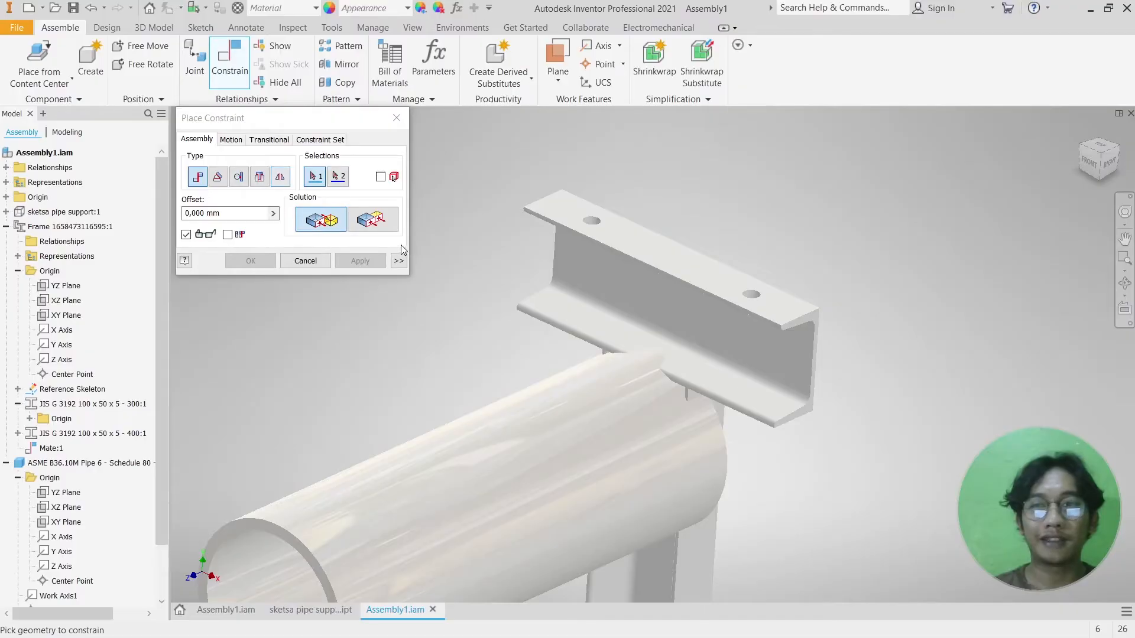
pyautogui.scroll(3, 536, 379)
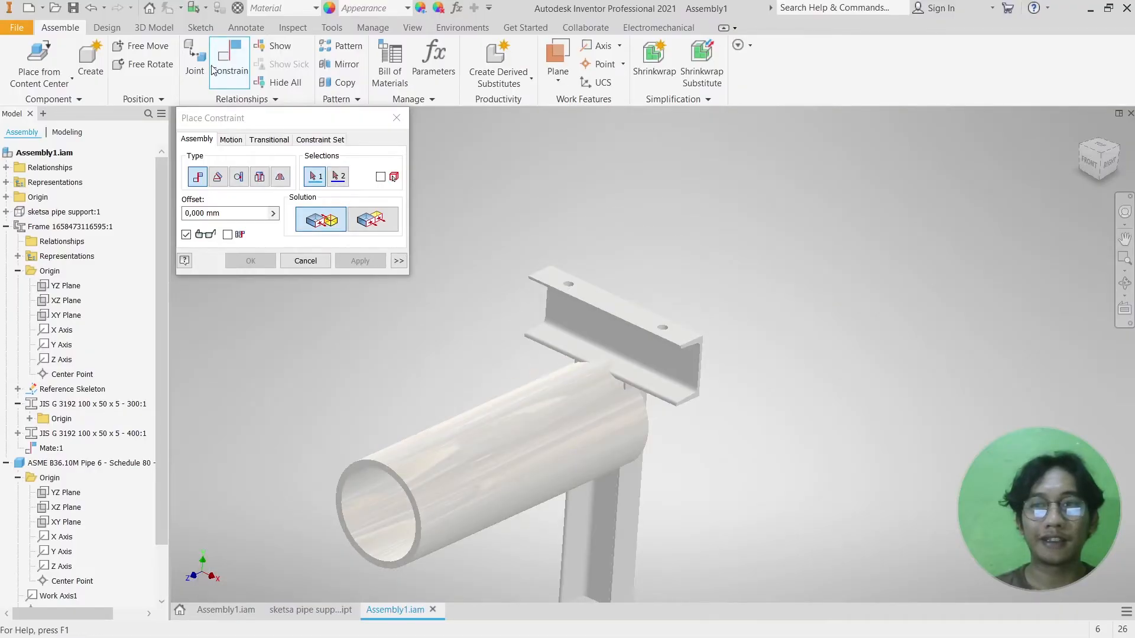
pyautogui.click(239, 177)
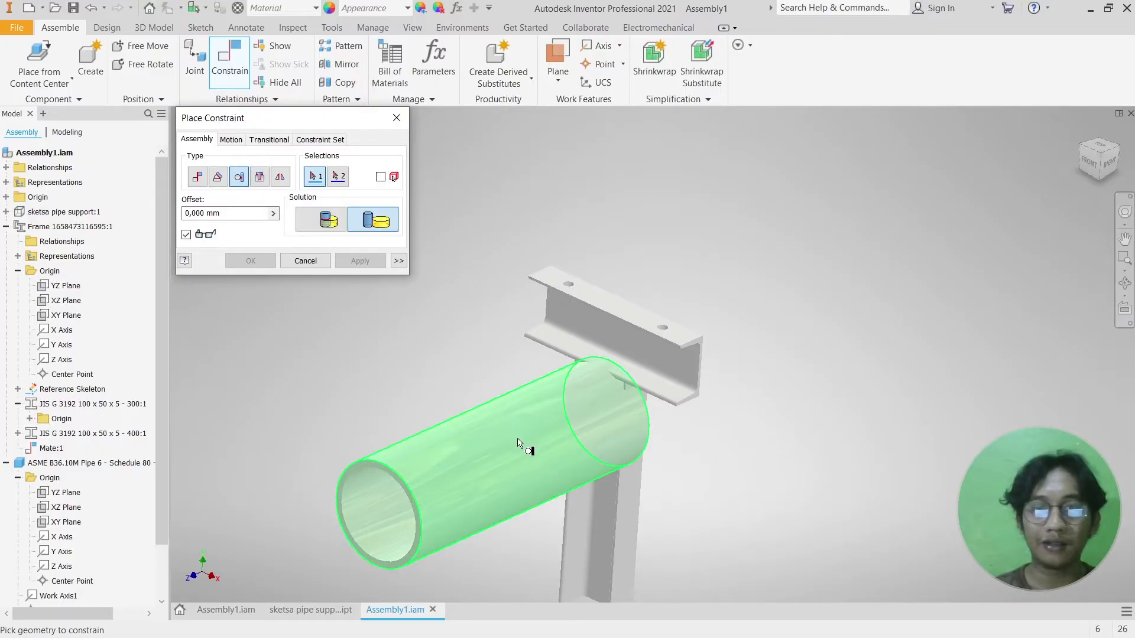
pyautogui.click(522, 469)
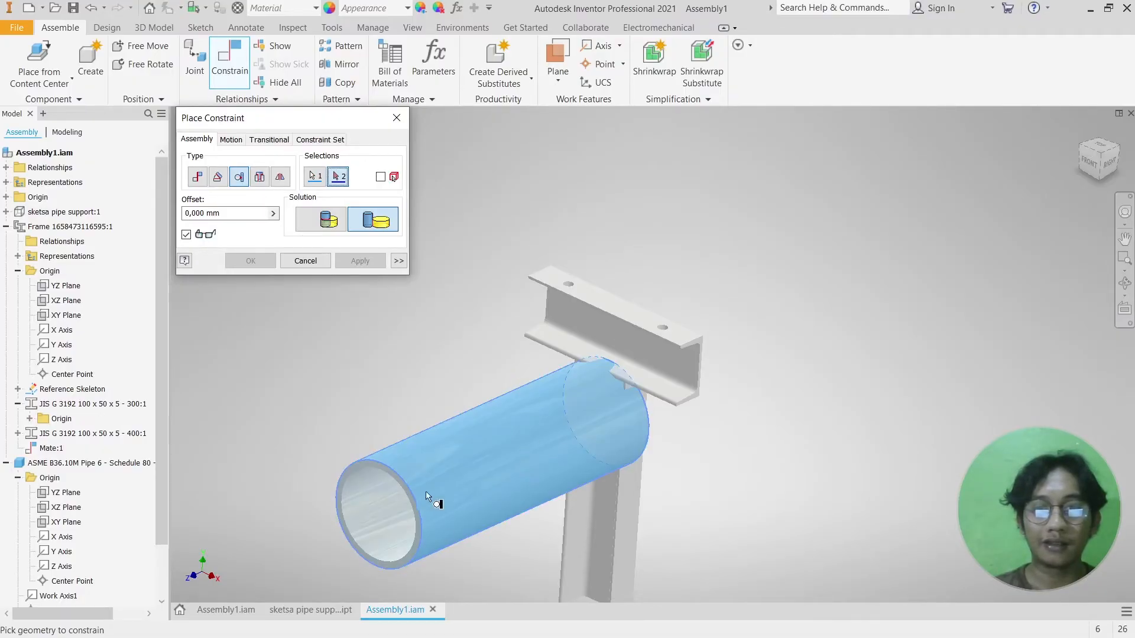
pyautogui.scroll(2, 535, 449)
pyautogui.scroll(-2, 539, 444)
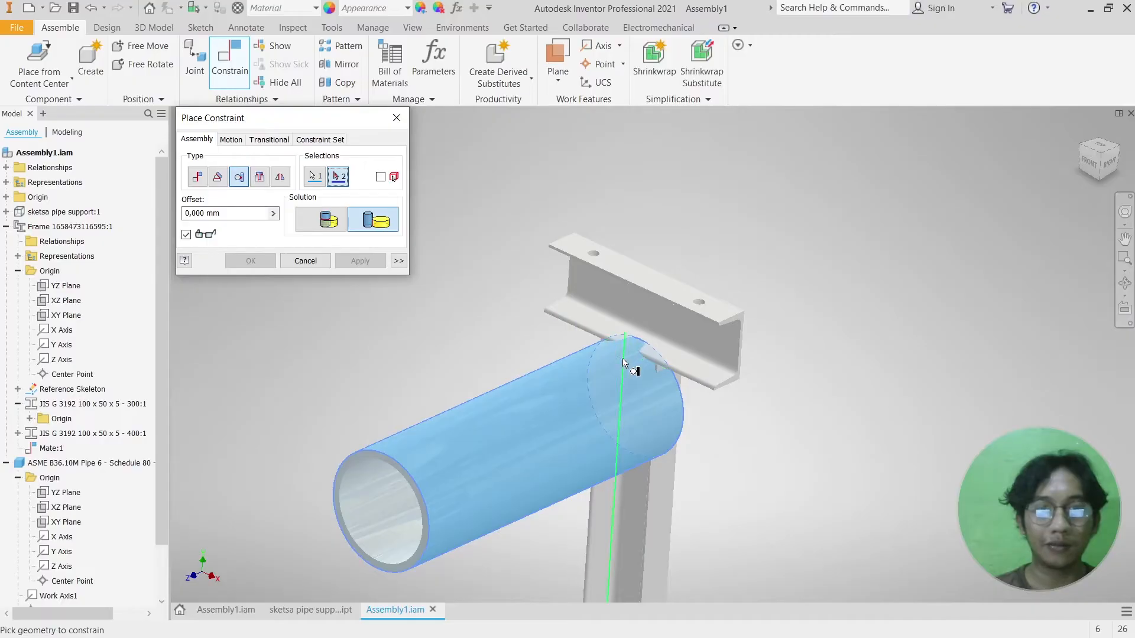
pyautogui.scroll(2, 650, 275)
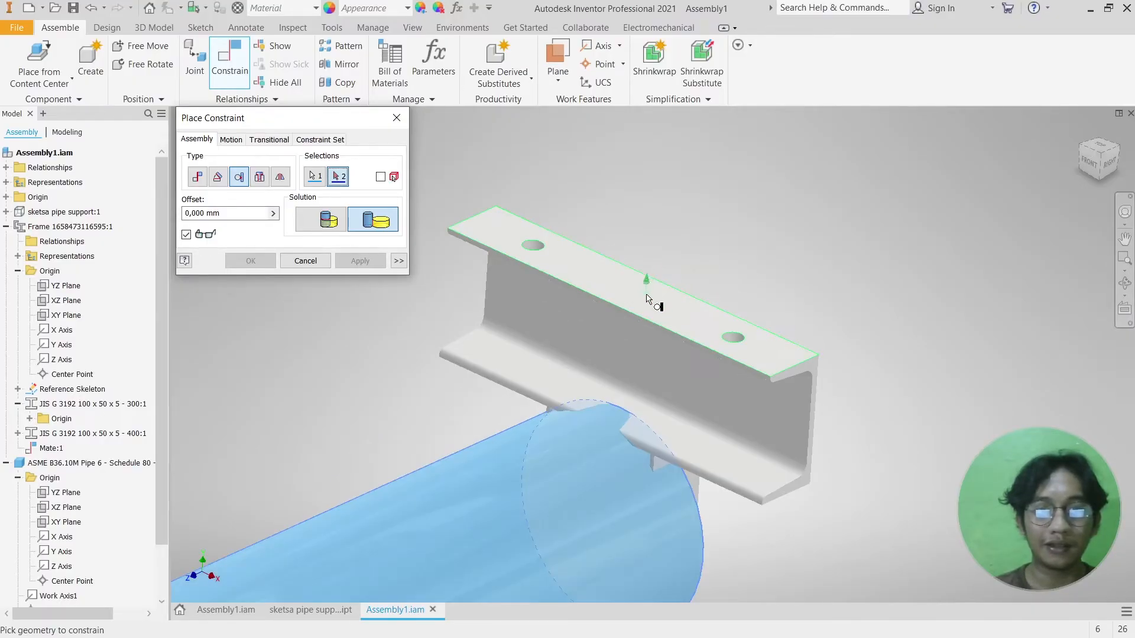
pyautogui.click(608, 285)
pyautogui.scroll(-5, 610, 282)
pyautogui.keyDown('shift'); pyautogui.moveTo(650, 300); pyautogui.dragTo(449, 305, button='middle'); pyautogui.keyUp('shift')
pyautogui.click(360, 260)
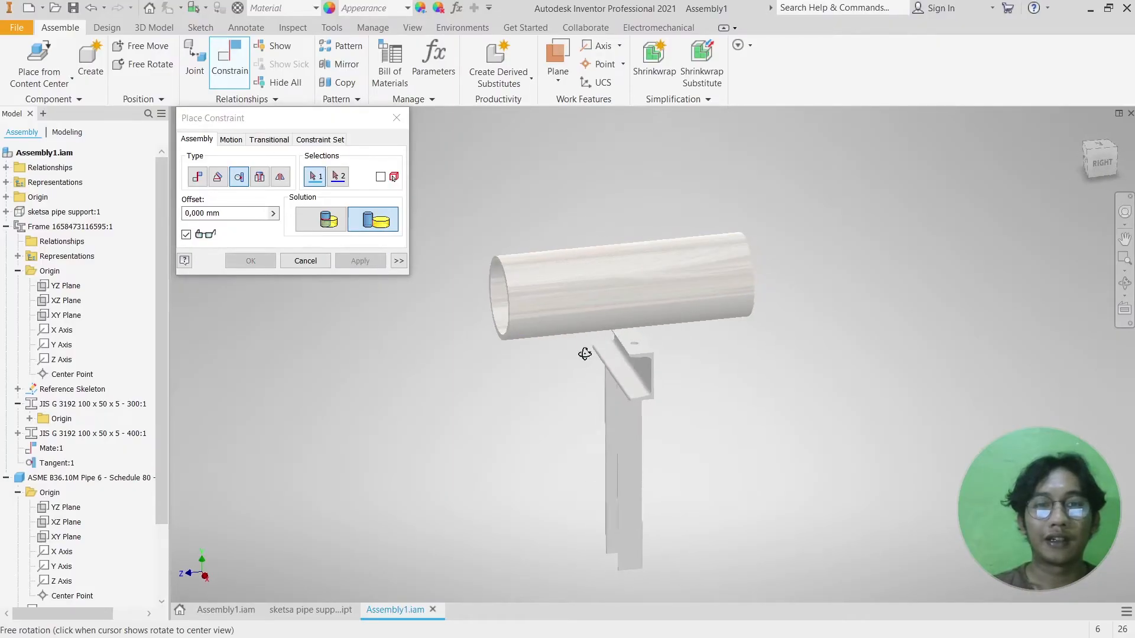
pyautogui.click(305, 261)
# - Move the pipe back and forth on the support to check its remaining freedom along the pipe axis
pyautogui.moveTo(598, 286); pyautogui.dragTo(597, 323)
pyautogui.keyDown('shift'); pyautogui.moveTo(598, 324); pyautogui.dragTo(552, 345, button='middle'); pyautogui.keyUp('shift')
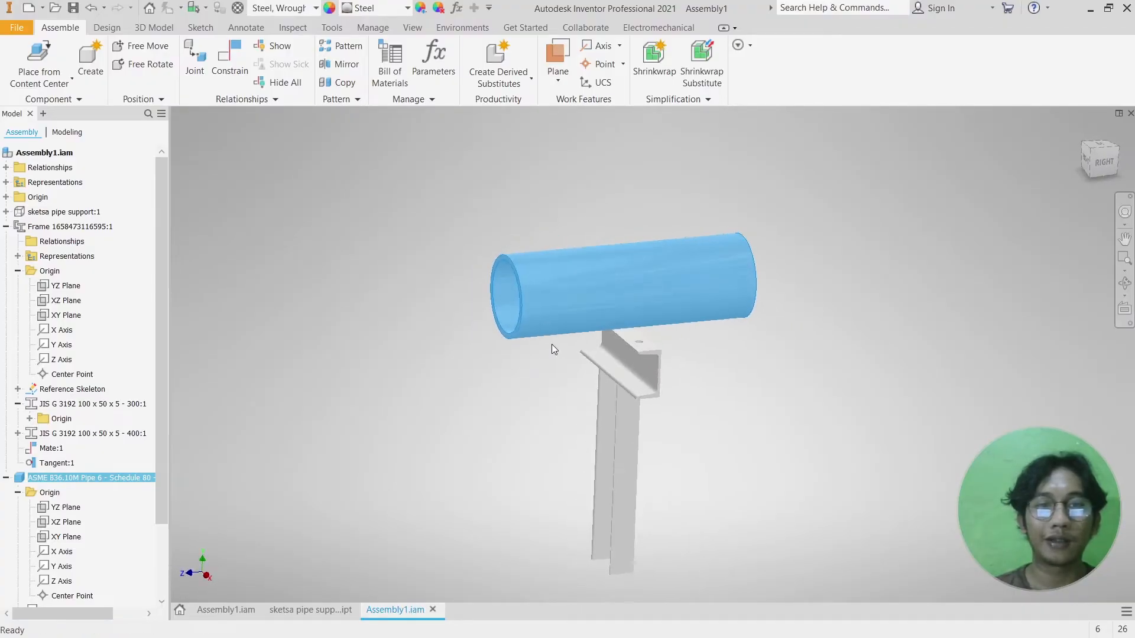
pyautogui.moveTo(601, 295); pyautogui.dragTo(641, 296)
pyautogui.scroll(-3, 594, 325)
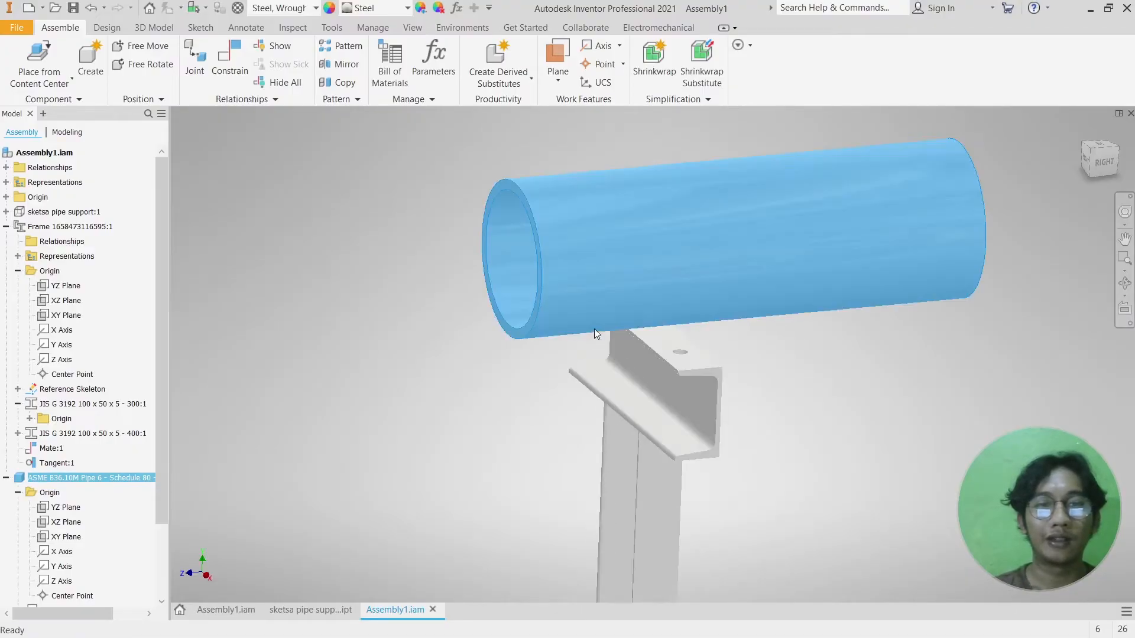
pyautogui.moveTo(656, 247); pyautogui.dragTo(601, 258)
pyautogui.scroll(3, 537, 364)
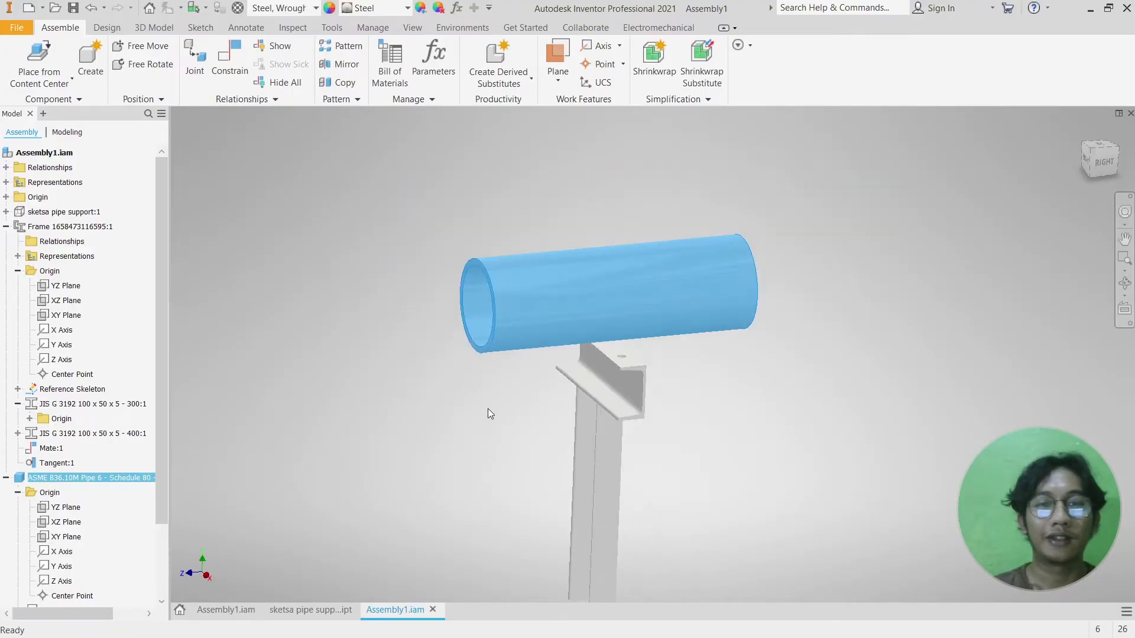
pyautogui.click(498, 399)
pyautogui.keyDown('shift'); pyautogui.moveTo(544, 227); pyautogui.dragTo(537, 232, button='middle'); pyautogui.keyUp('shift')
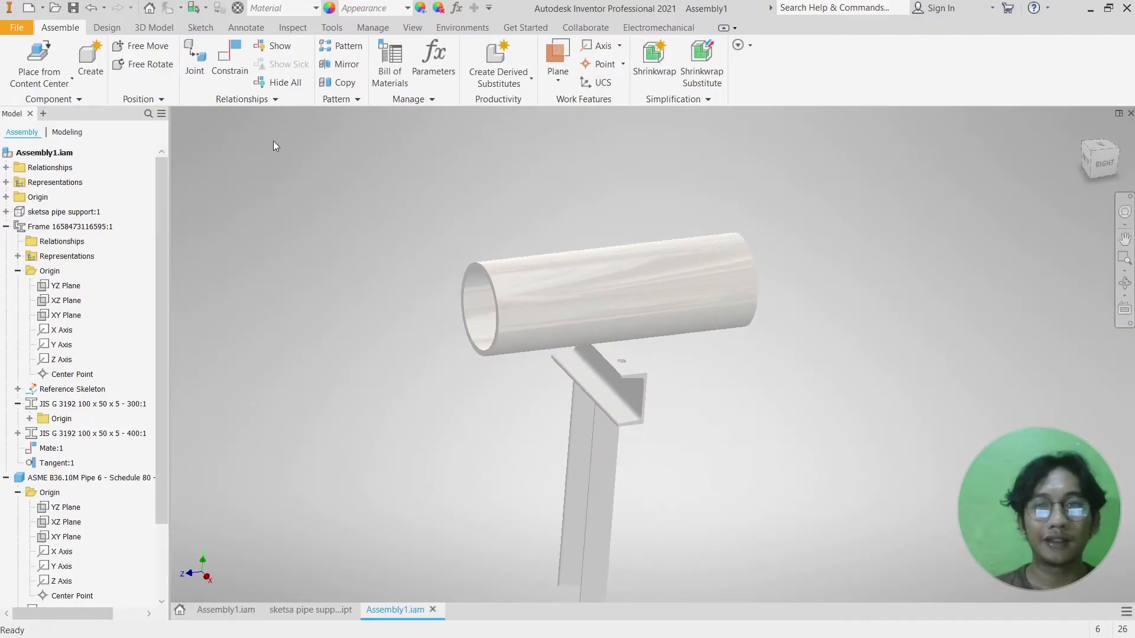
# - Mate the frame's XY plane with the pipe's YZ plane at a 250 mm offset
pyautogui.click(243, 56)
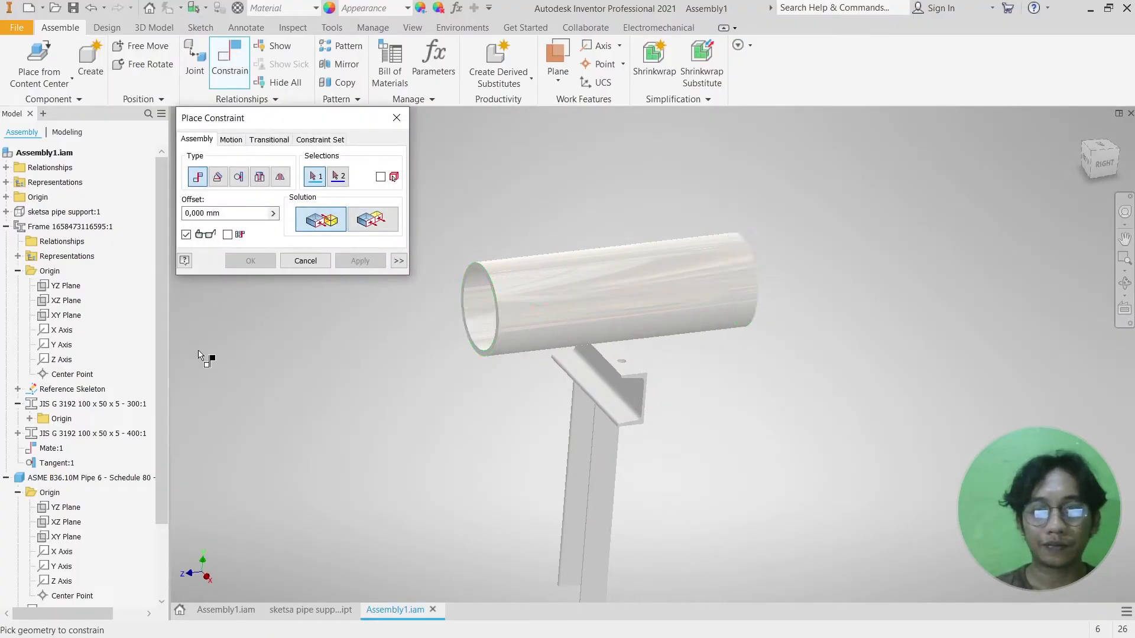
pyautogui.click(67, 317)
pyautogui.keyDown('shift'); pyautogui.moveTo(512, 443); pyautogui.dragTo(556, 351, button='middle'); pyautogui.keyUp('shift')
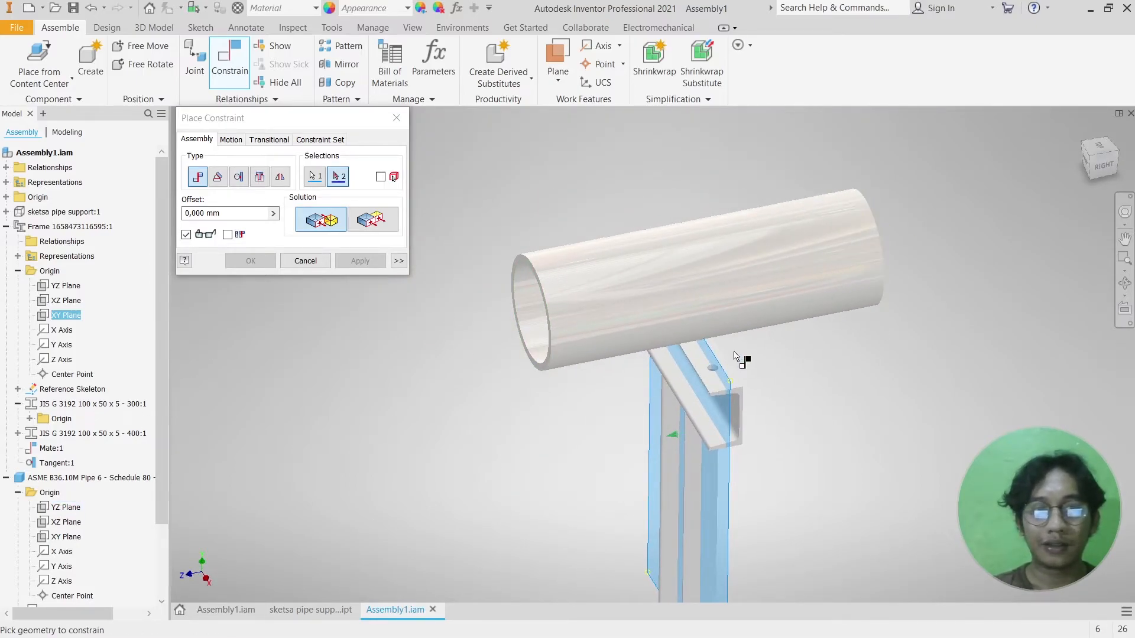
pyautogui.click(64, 508)
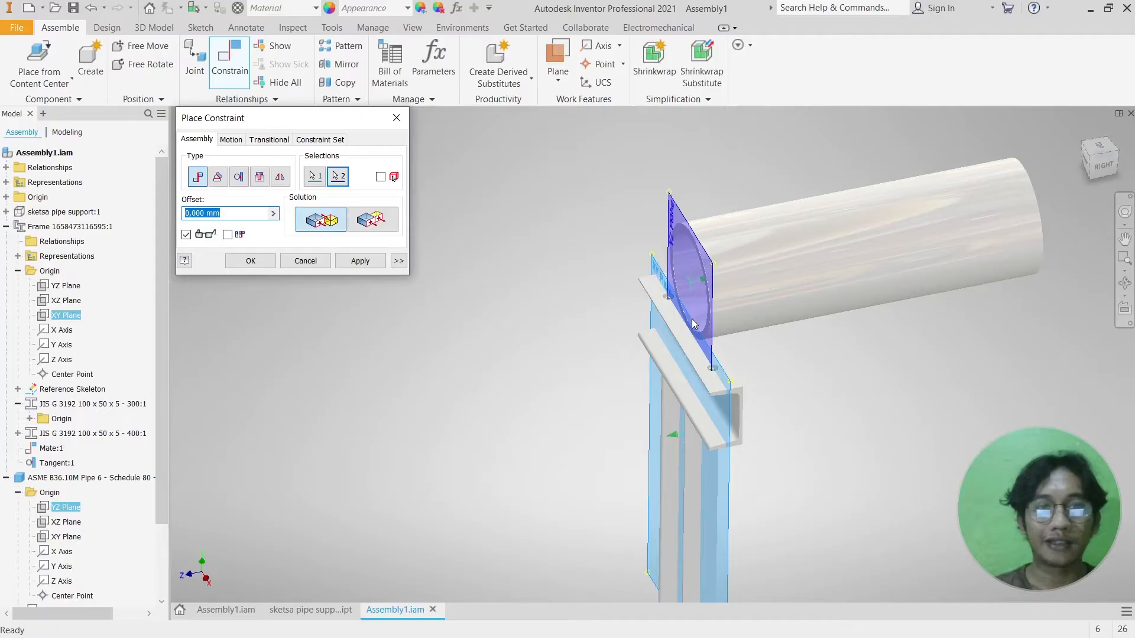
pyautogui.scroll(-2, 691, 314)
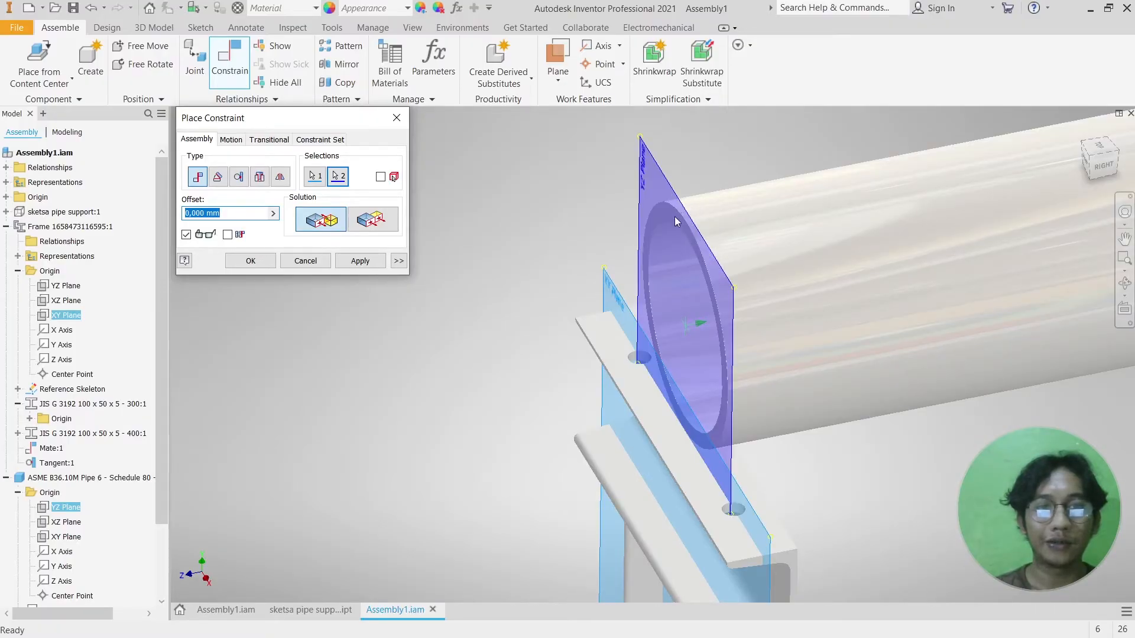
pyautogui.scroll(2, 661, 260)
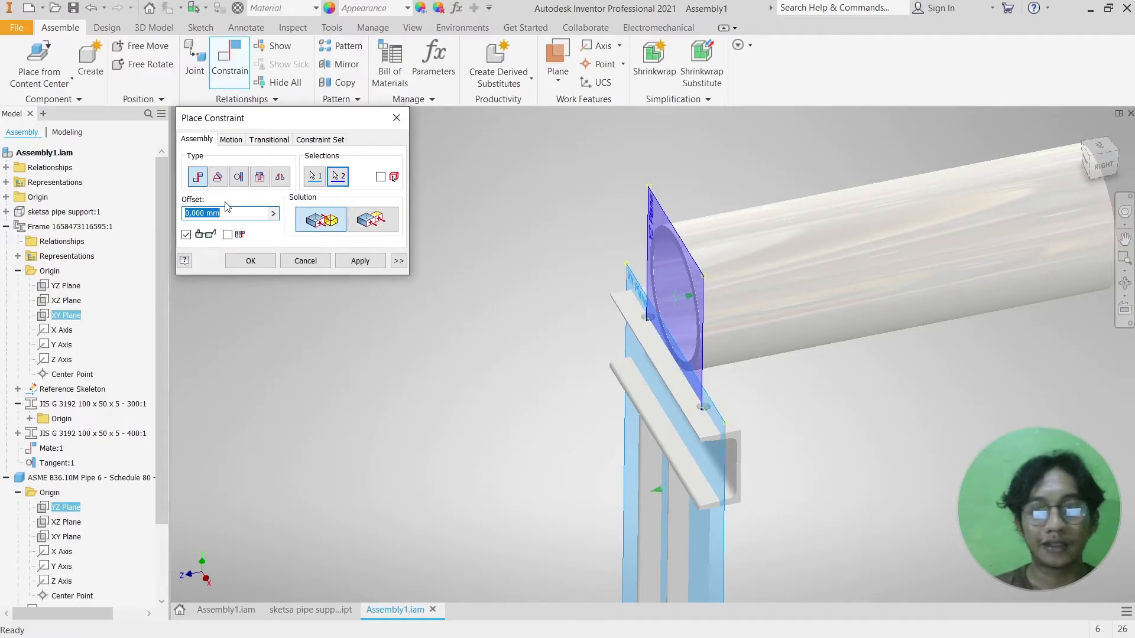
pyautogui.write('250')
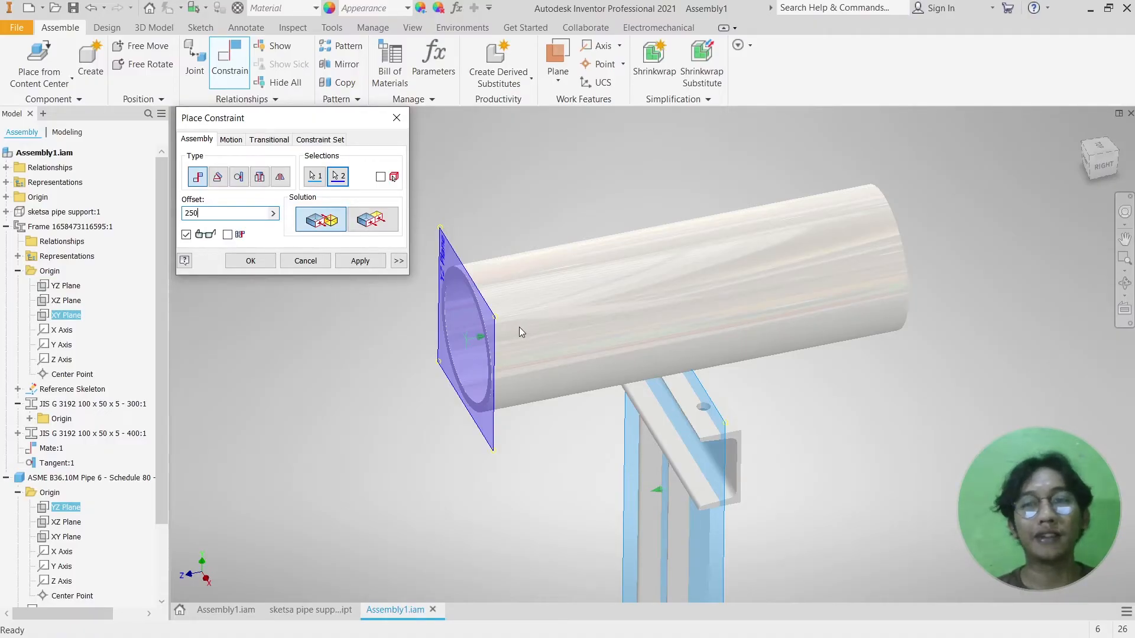
pyautogui.click(255, 265)
# - Inspect the constrained pipe, examine the flanges and clamp in the finished reference assembly for comparison, and return to the working assembly
pyautogui.scroll(-5, 741, 280)
pyautogui.moveTo(746, 281)
pyautogui.keyDown('shift'); pyautogui.mouseDown(button='middle')
pyautogui.moveTo(815, 269)
pyautogui.moveTo(805, 293)
pyautogui.moveTo(810, 274)
pyautogui.moveTo(747, 274)
pyautogui.mouseUp(button='middle'); pyautogui.keyUp('shift')
pyautogui.scroll(4, 690, 316)
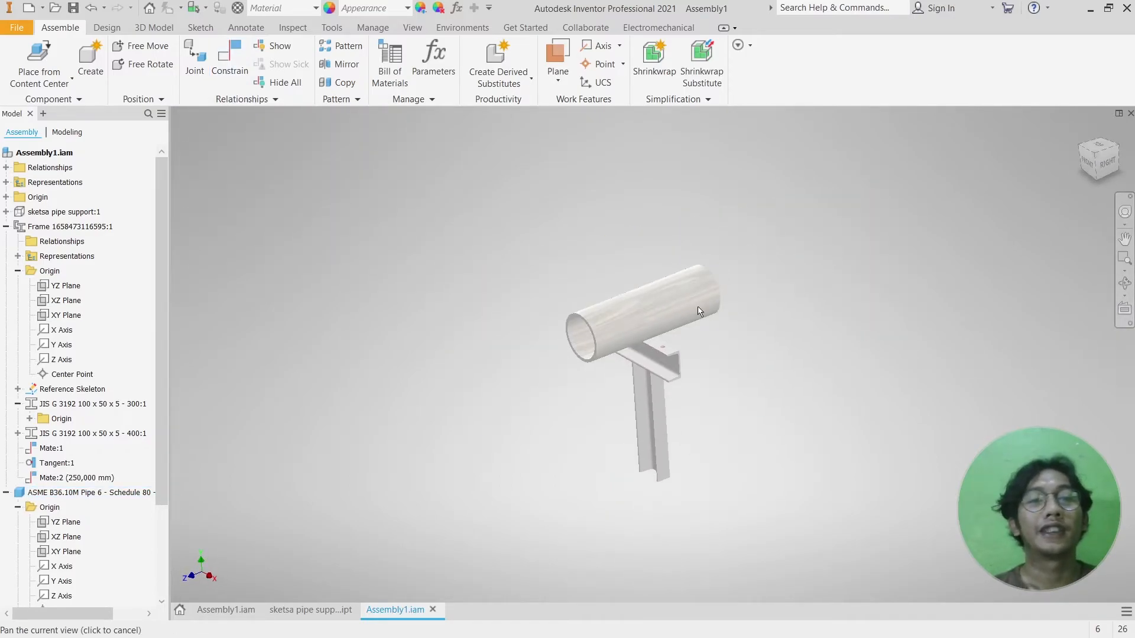
pyautogui.moveTo(573, 311); pyautogui.dragTo(692, 290, button='middle')
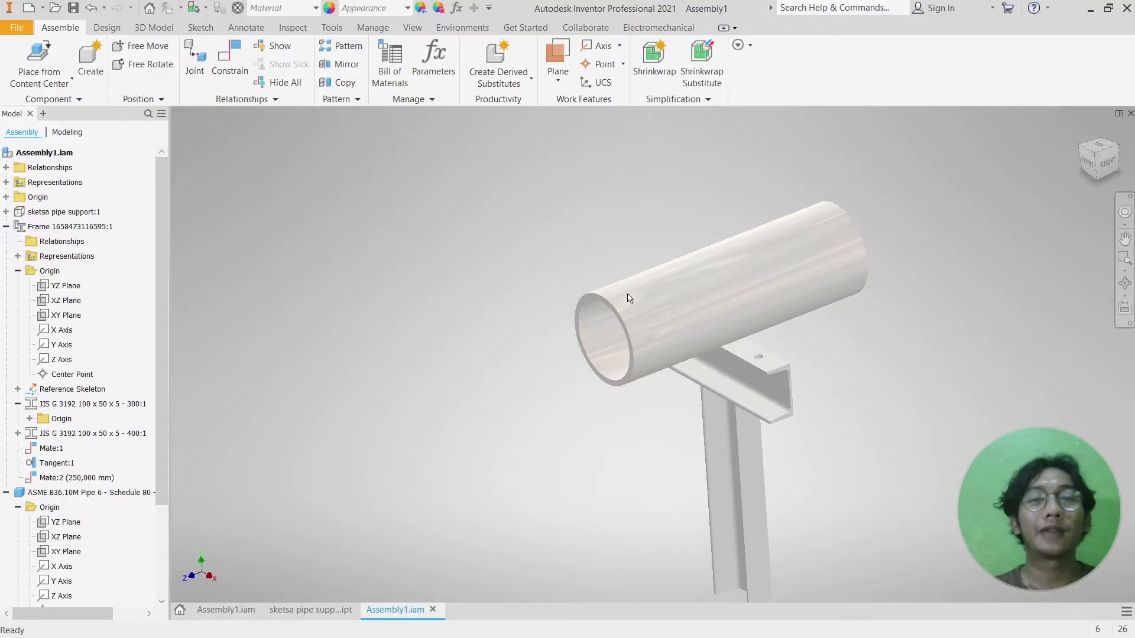
pyautogui.click(230, 609)
pyautogui.scroll(6, 619, 409)
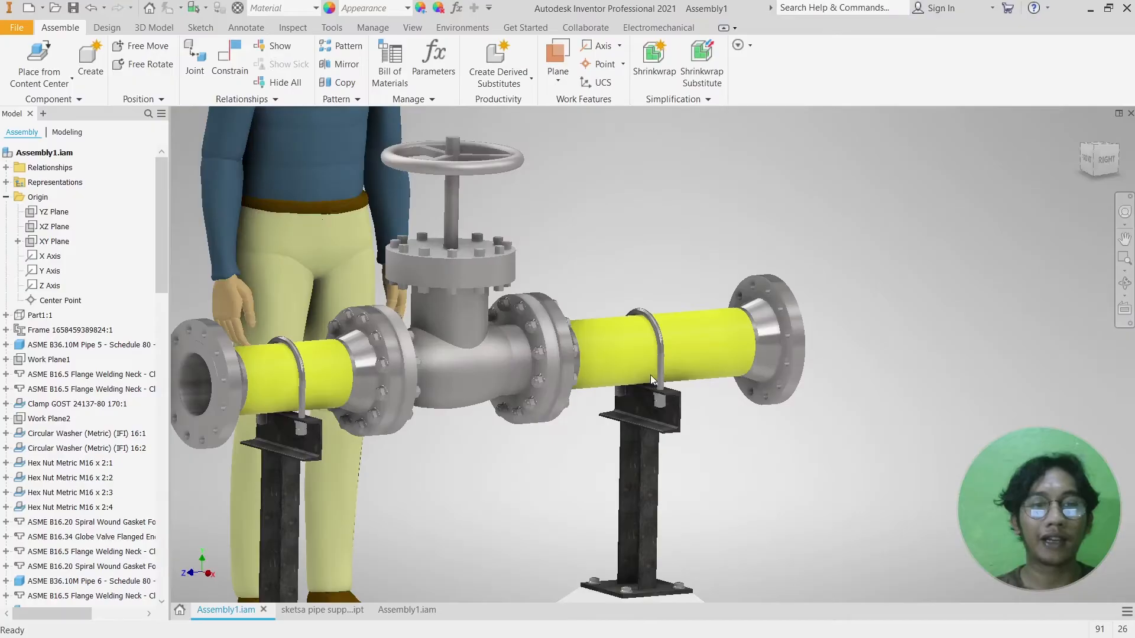
pyautogui.scroll(-2, 438, 282)
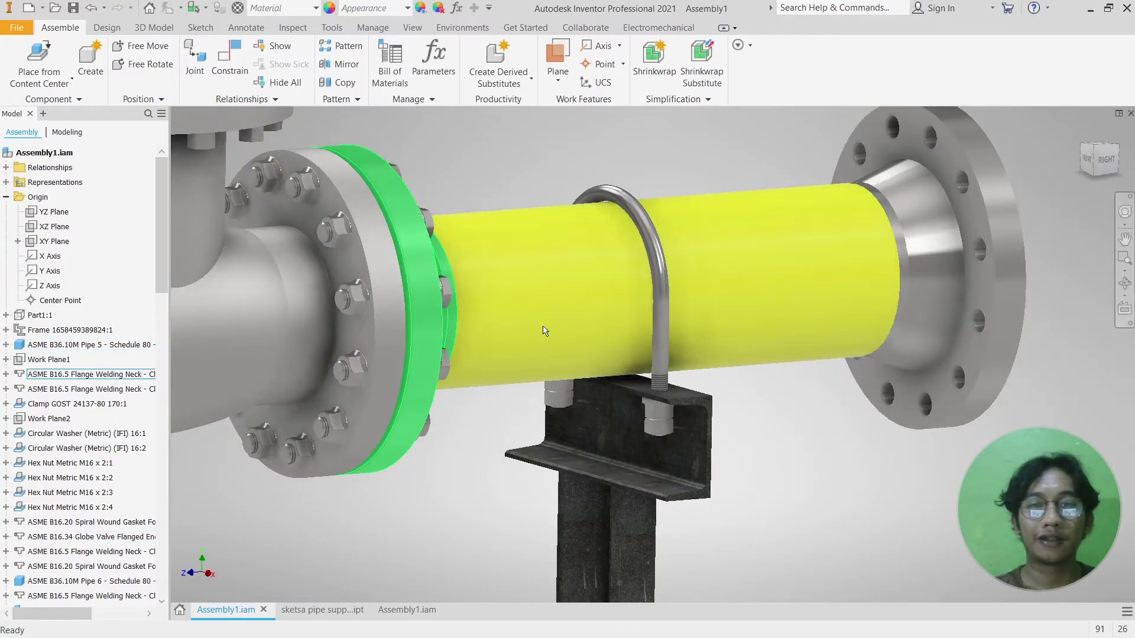
pyautogui.click(403, 609)
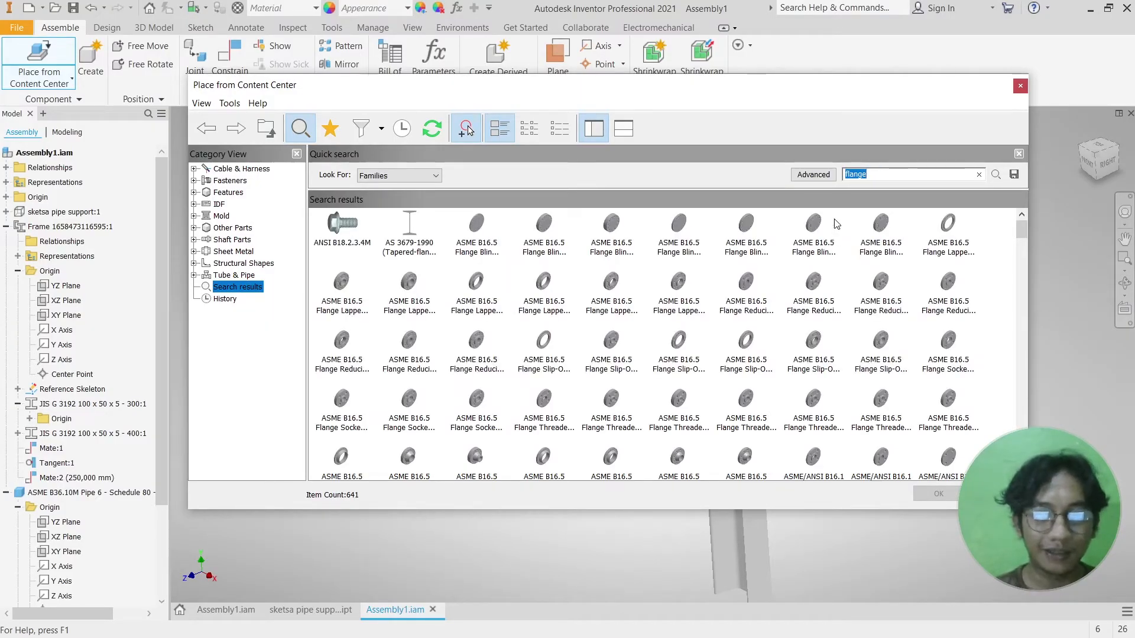
# - Choose the ASME B16.5 Flange Welding Neck - Class 300 family from the Content Center's flange search results
pyautogui.click(543, 369)
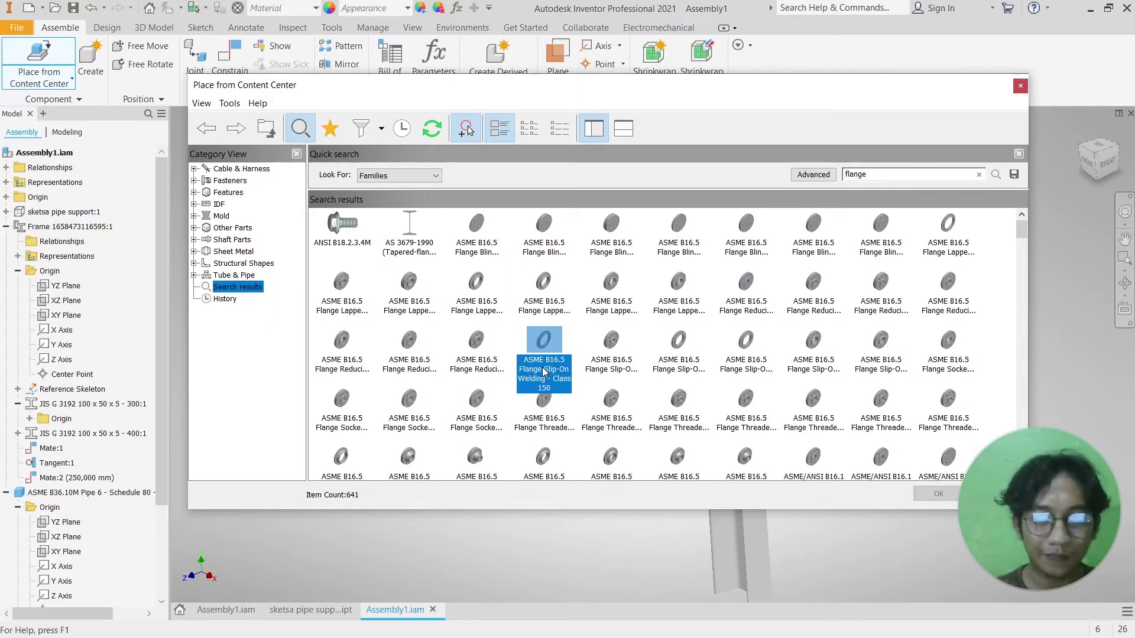
pyautogui.click(475, 361)
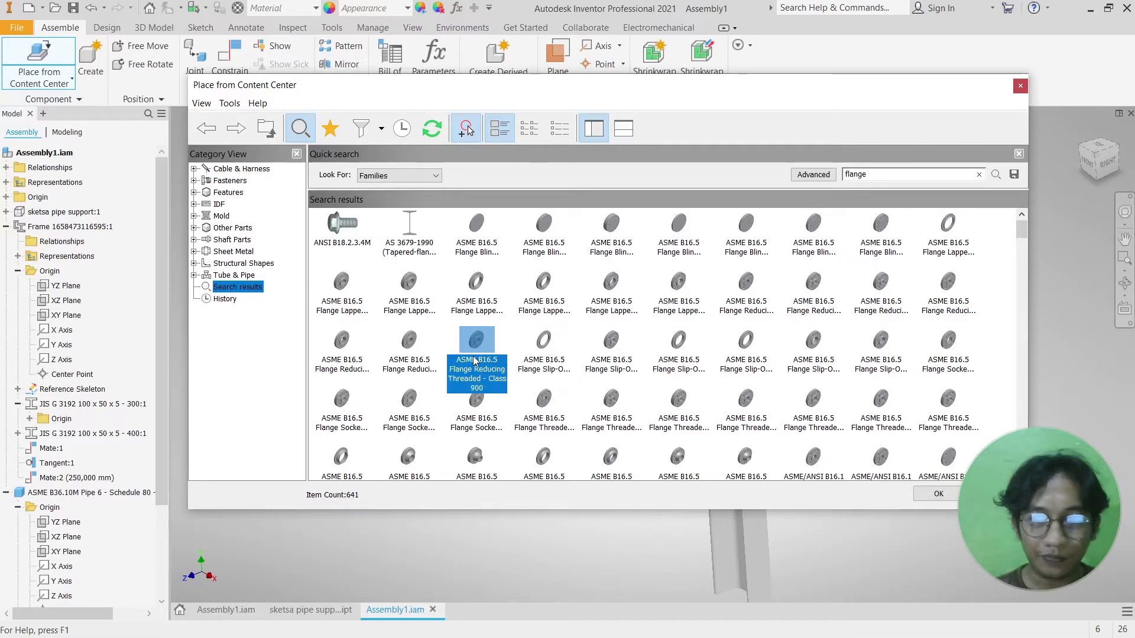
pyautogui.click(626, 354)
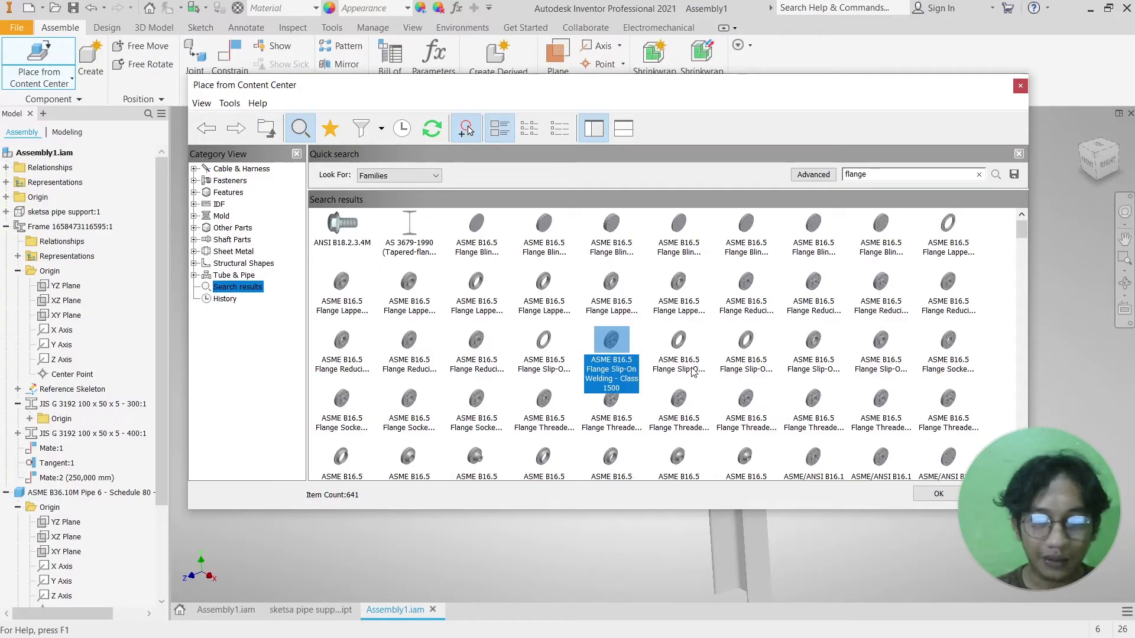
pyautogui.scroll(-1, 694, 370)
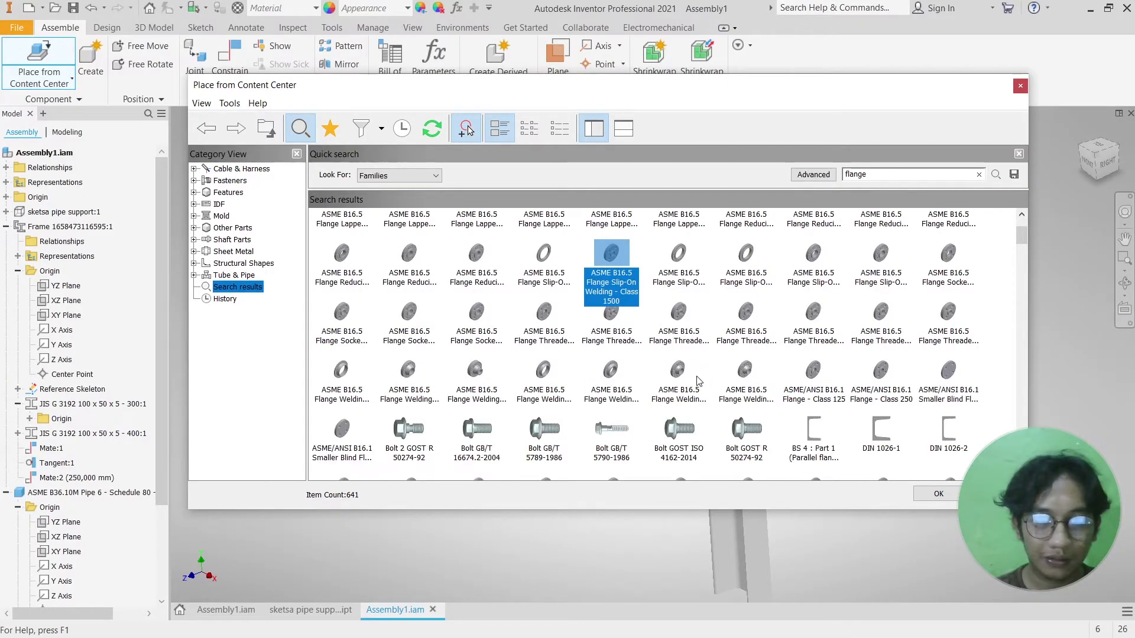
pyautogui.click(699, 381)
pyautogui.scroll(-1, 694, 373)
pyautogui.click(616, 310)
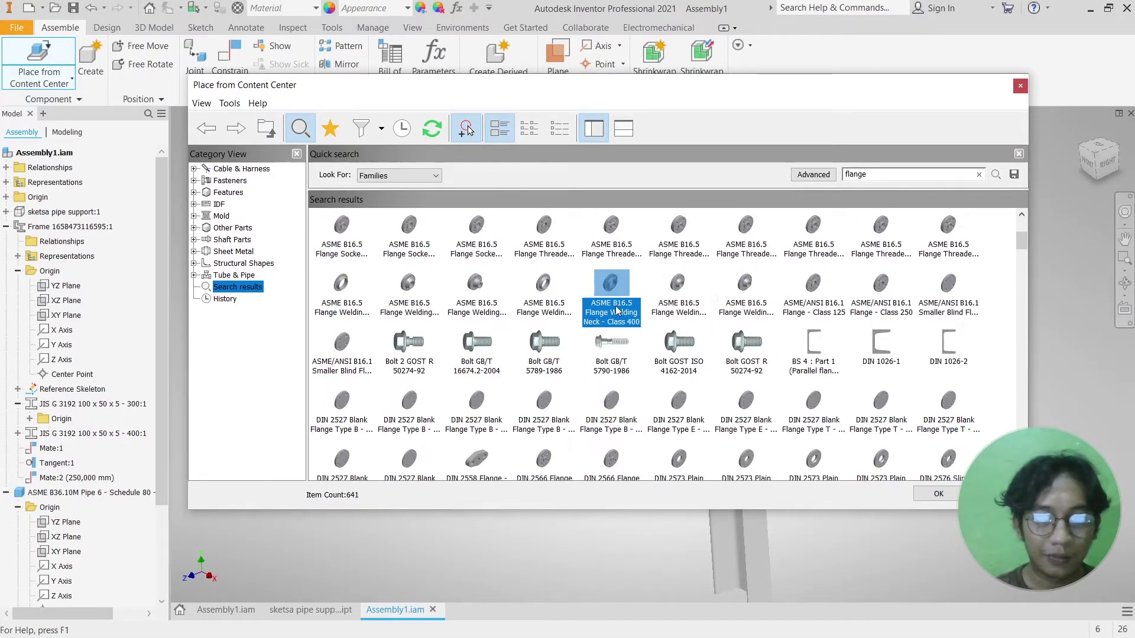
pyautogui.click(555, 295)
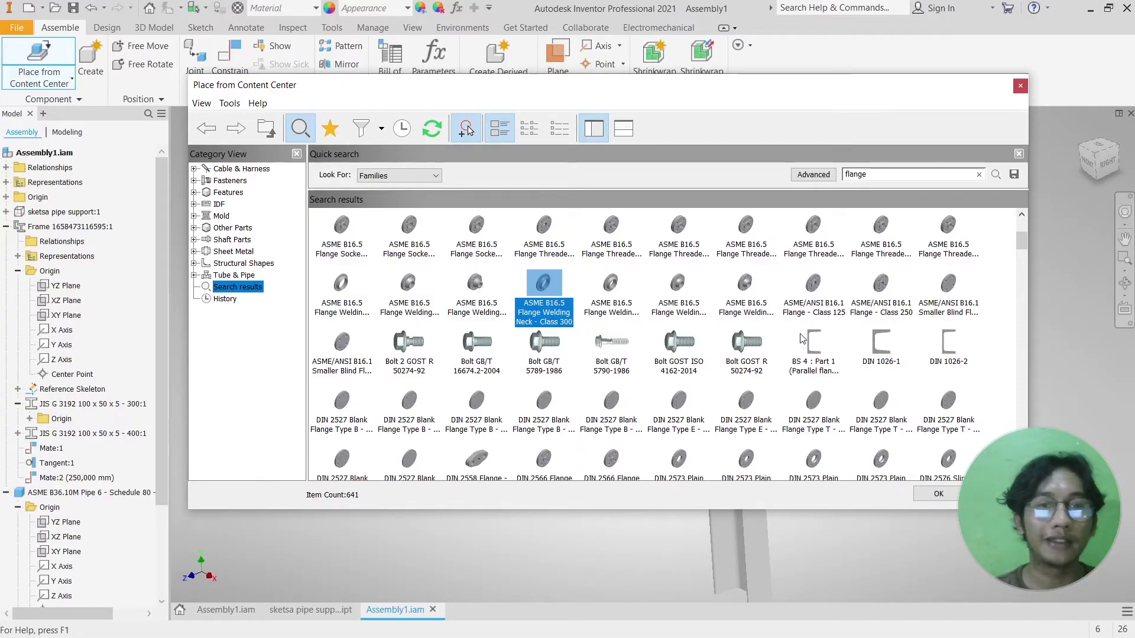
pyautogui.click(938, 494)
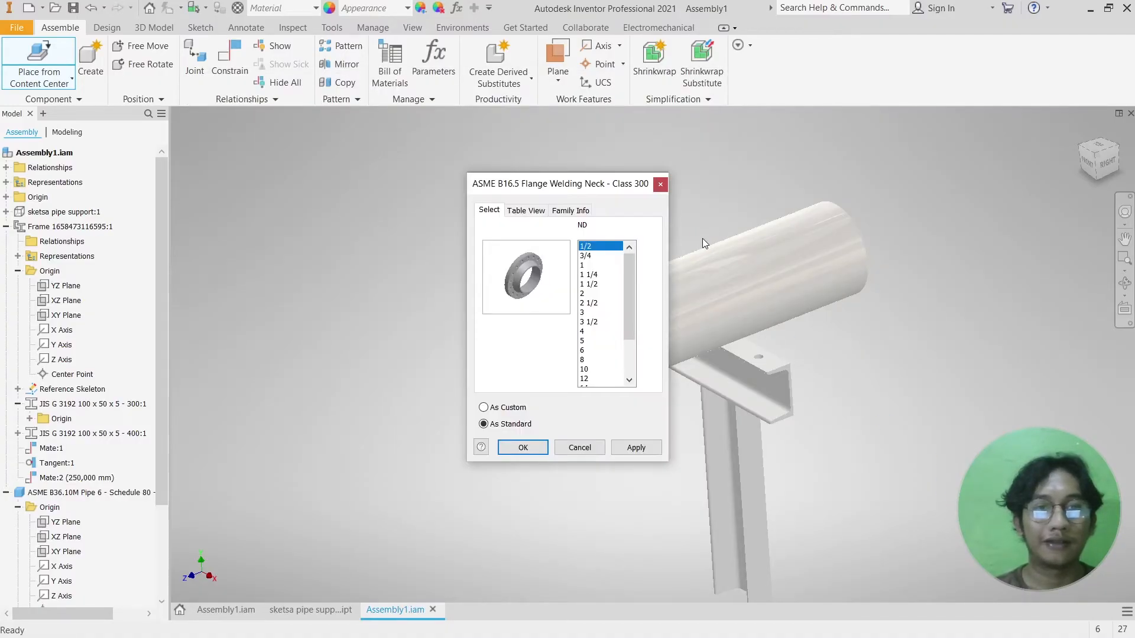
# - Set the flange's nominal diameter to 6 and place one standard instance near the pipe's open end, and finish placing
pyautogui.scroll(-2, 596, 335)
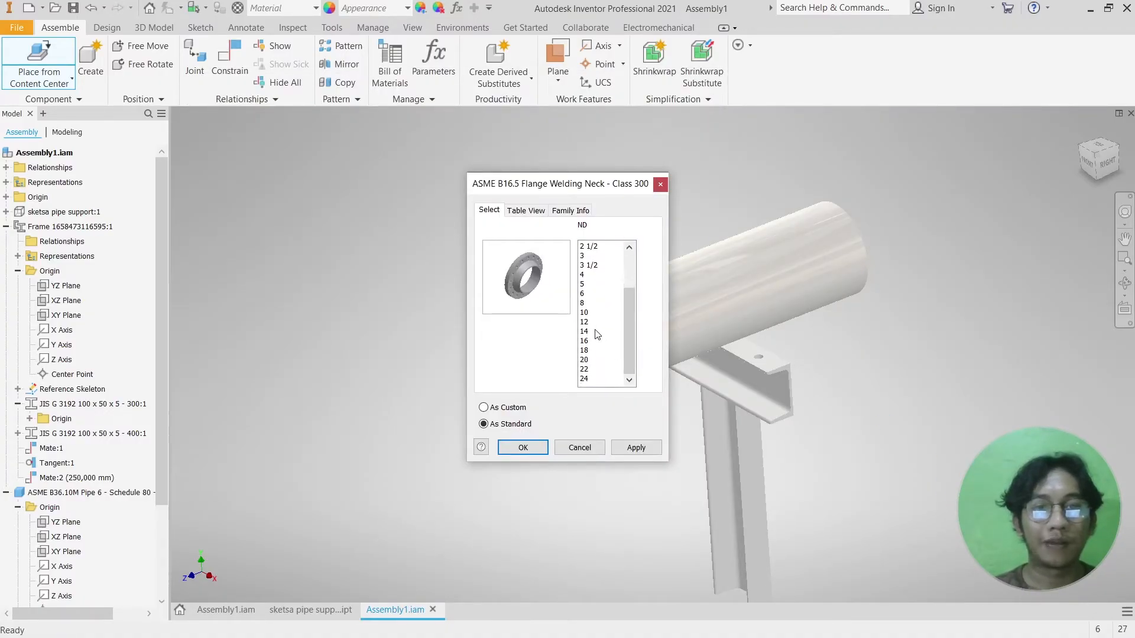
pyautogui.click(592, 294)
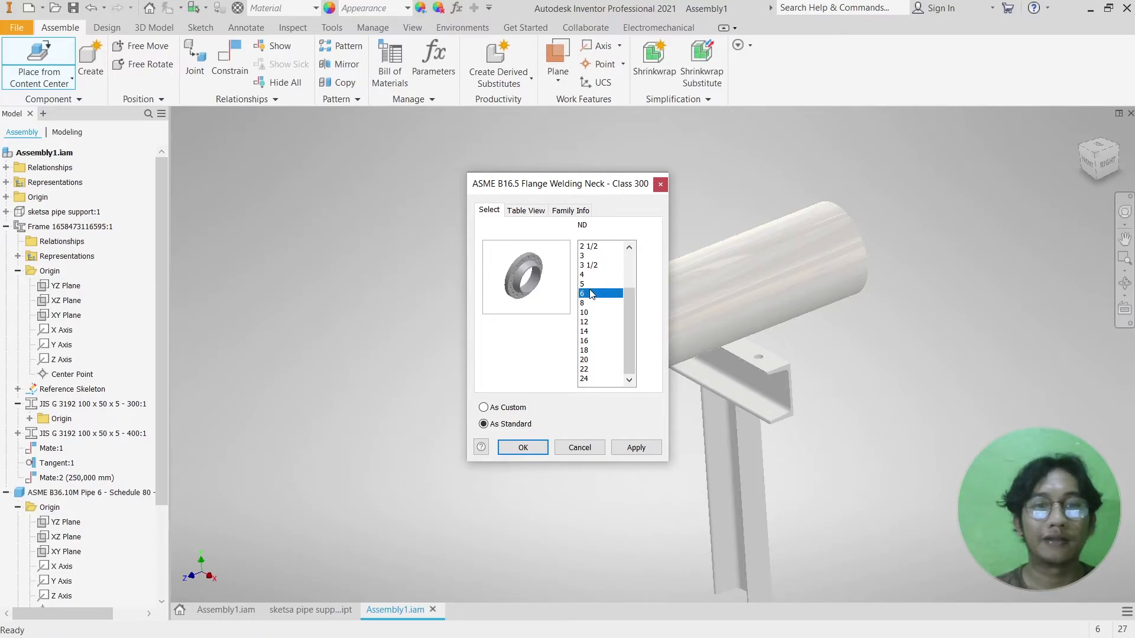
pyautogui.click(531, 447)
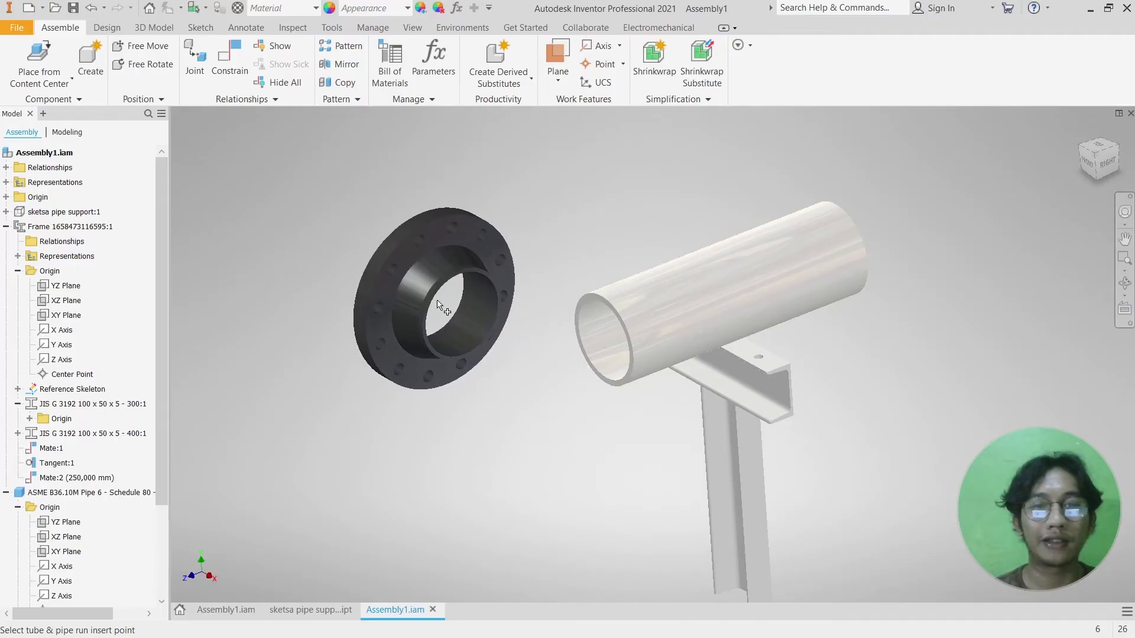
pyautogui.rightClick(536, 218)
pyautogui.click(580, 230)
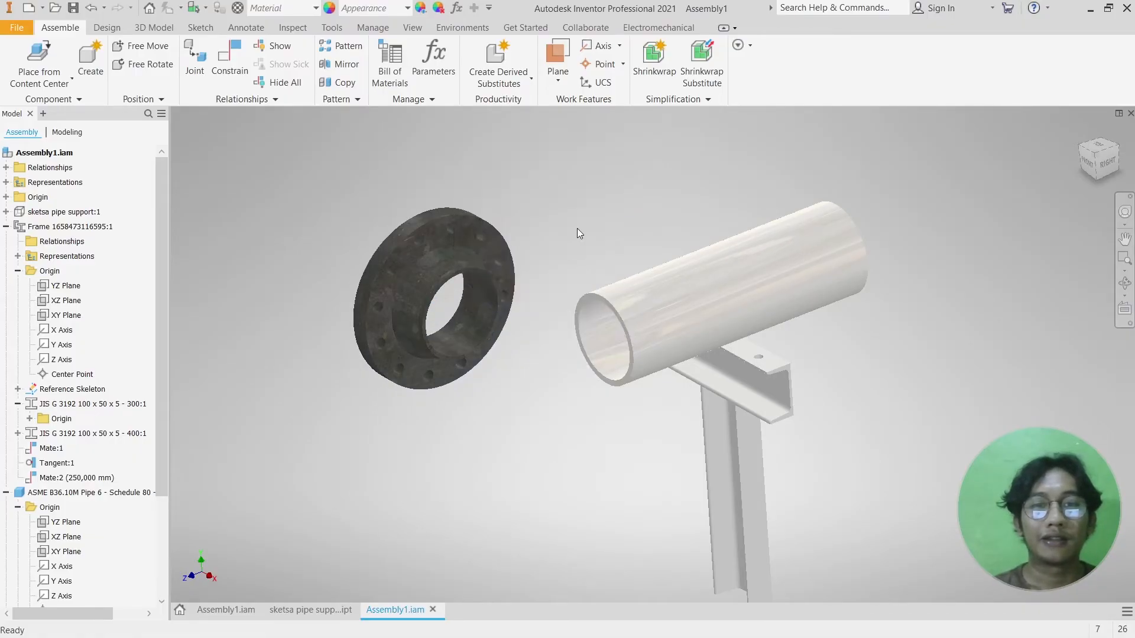
# - Mate the flange's welding-neck end face to the pipe's open end face with a 0 mm offset
pyautogui.scroll(5, 520, 275)
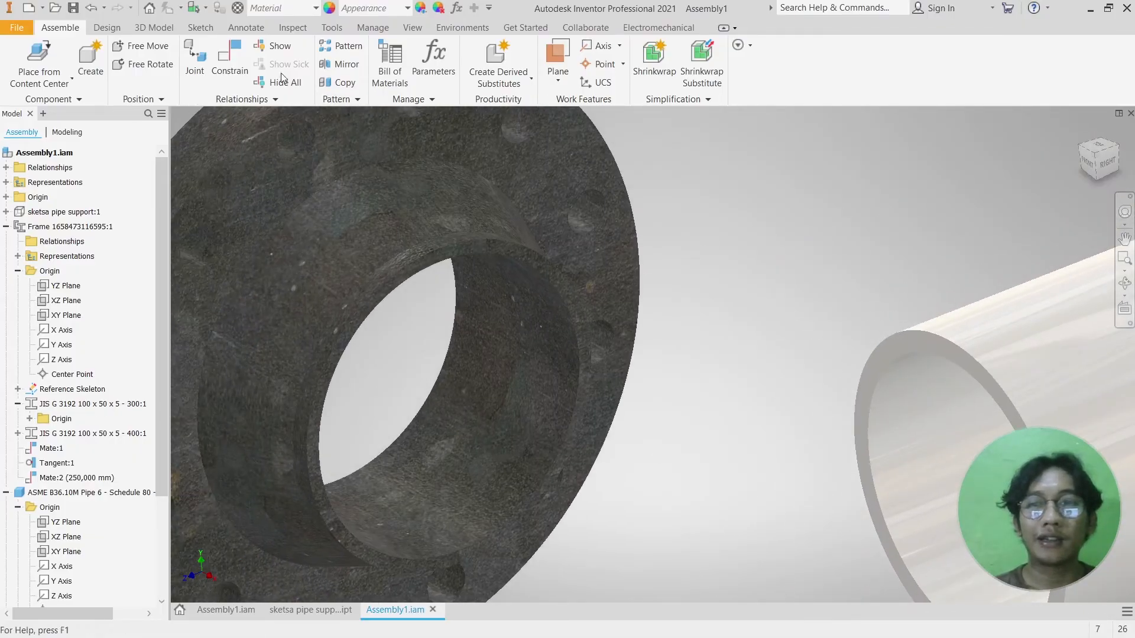
pyautogui.click(239, 87)
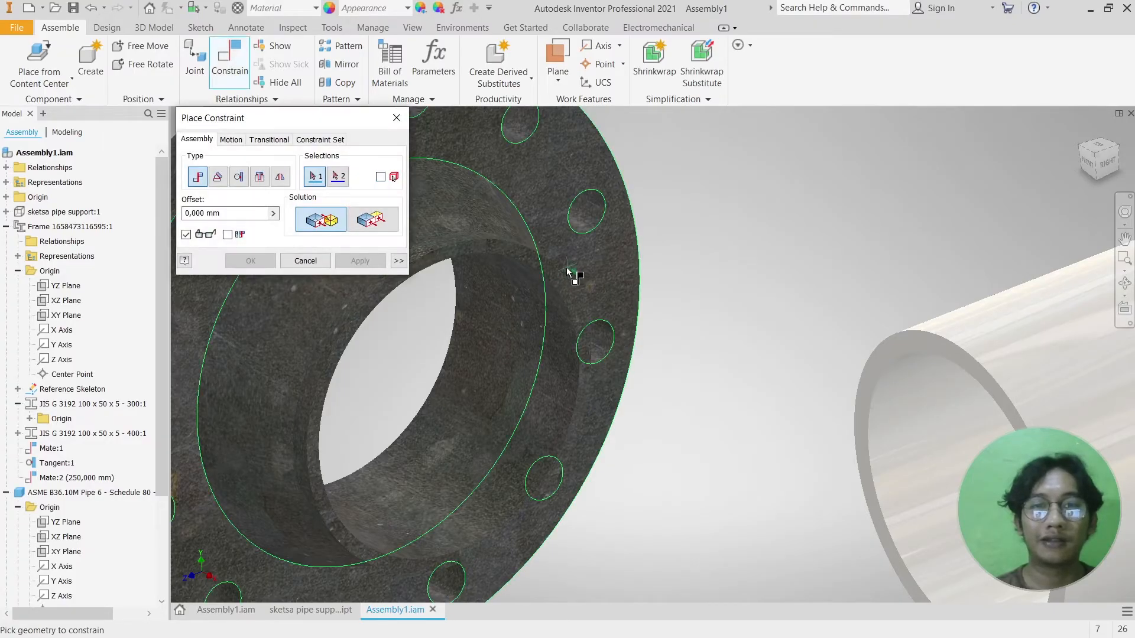
pyautogui.scroll(2, 577, 273)
pyautogui.click(552, 284)
pyautogui.scroll(-1, 551, 284)
pyautogui.scroll(-2, 662, 327)
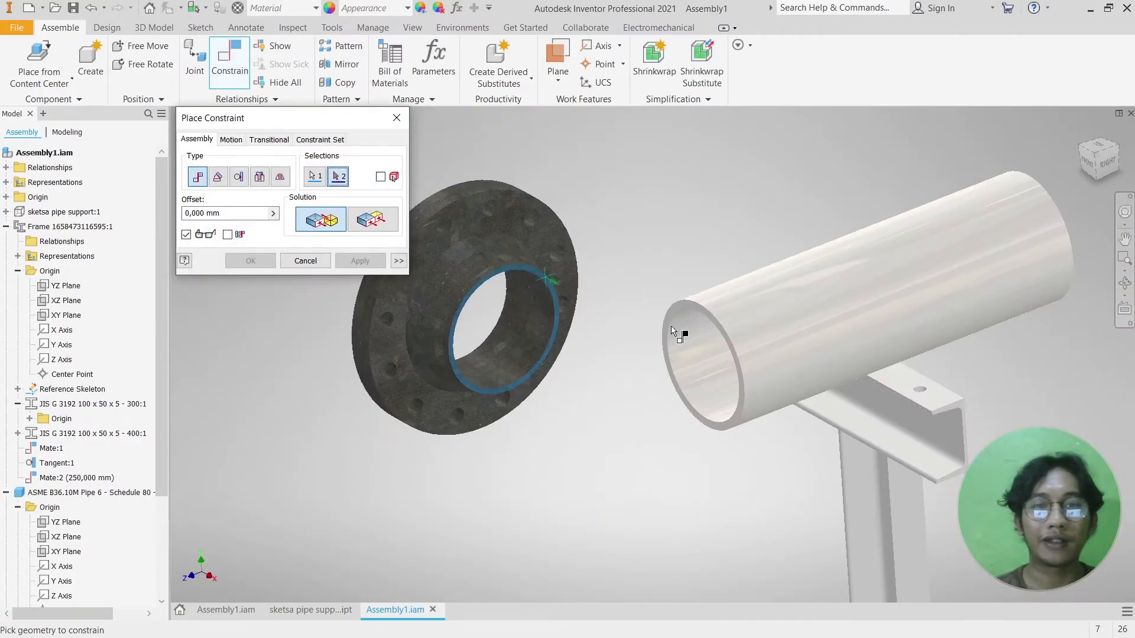
pyautogui.scroll(3, 632, 285)
pyautogui.click(608, 269)
pyautogui.scroll(-5, 607, 269)
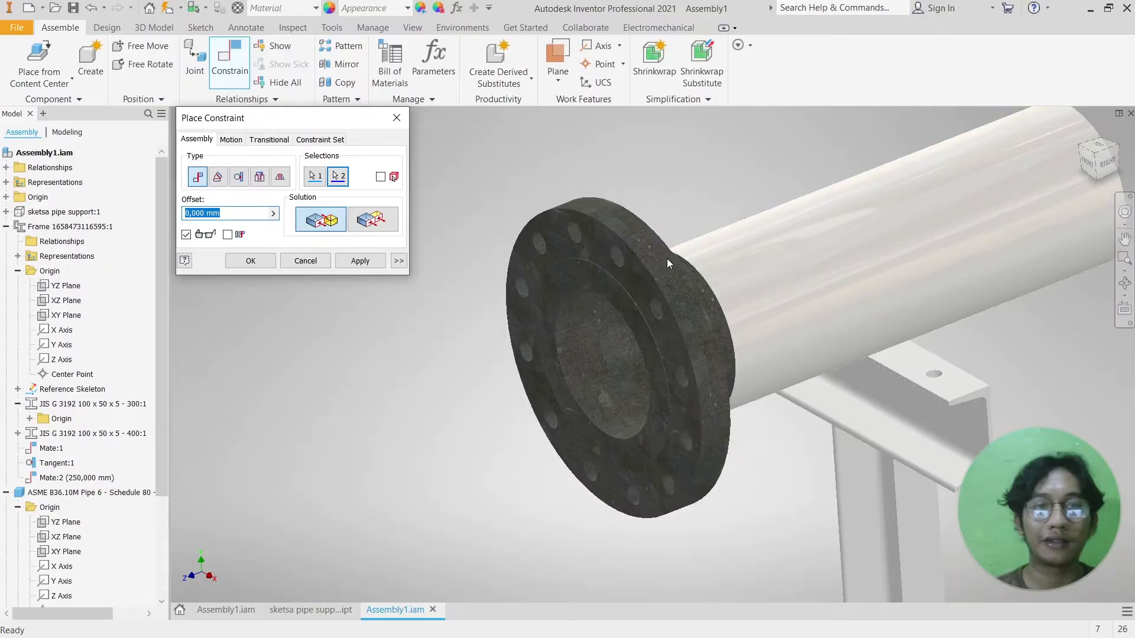
pyautogui.click(360, 261)
# - Mate the flange's central axis with the pipe's axis at 0 mm offset and finish constraining
pyautogui.keyDown('shift'); pyautogui.moveTo(662, 289); pyautogui.dragTo(684, 299, button='middle'); pyautogui.keyUp('shift')
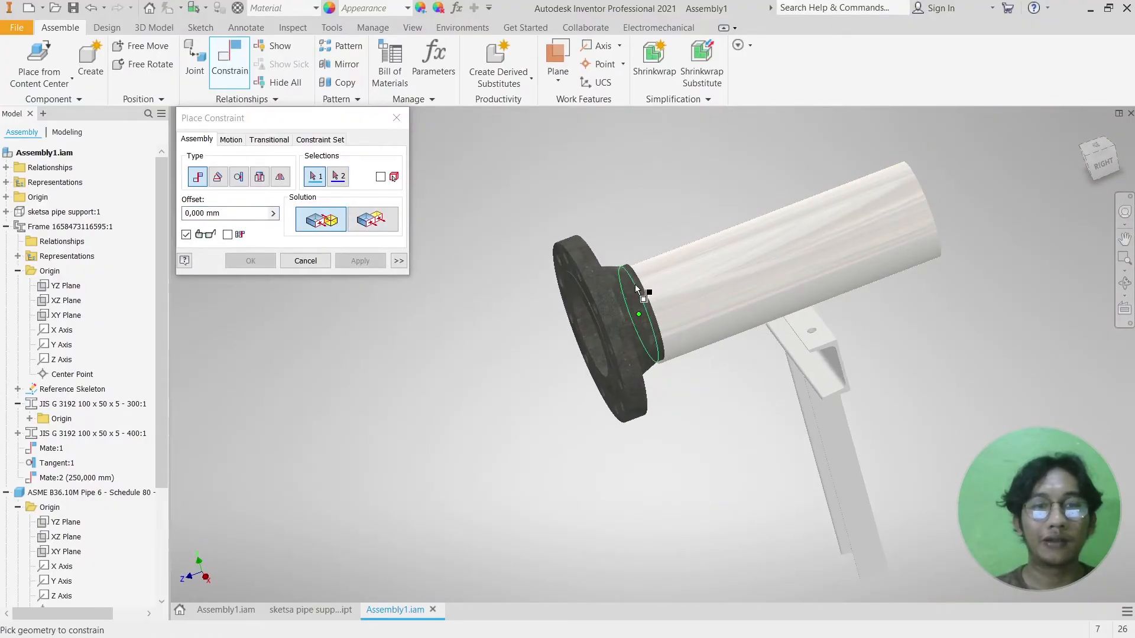
pyautogui.scroll(2, 636, 283)
pyautogui.click(619, 271)
pyautogui.click(712, 275)
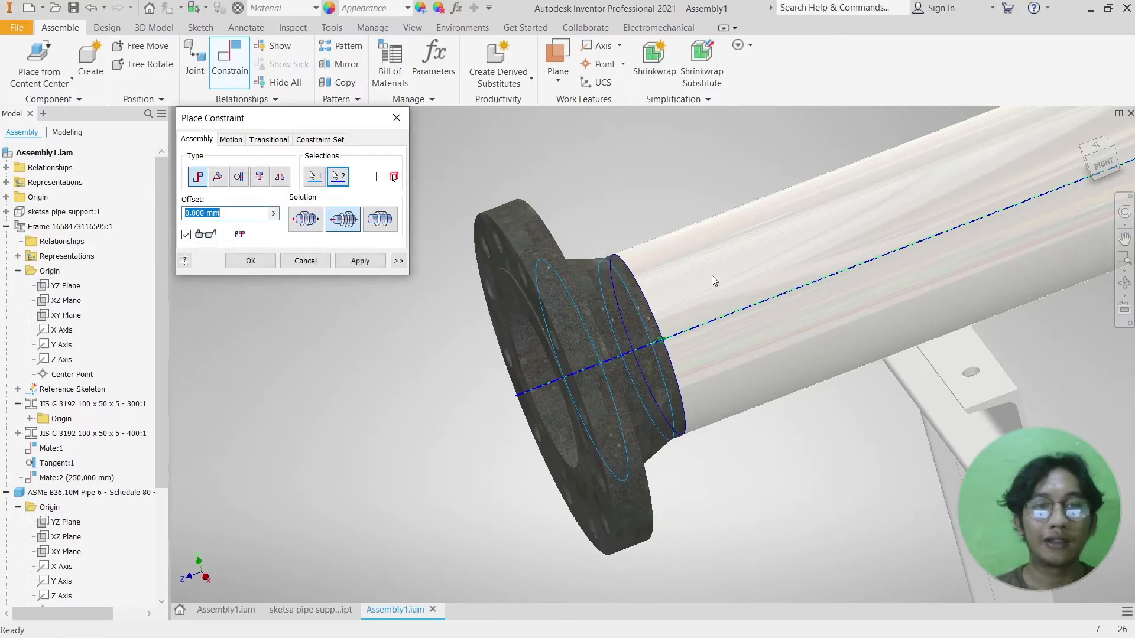
pyautogui.click(360, 261)
pyautogui.scroll(-2, 454, 266)
pyautogui.keyDown('shift'); pyautogui.moveTo(554, 262); pyautogui.dragTo(578, 260, button='middle'); pyautogui.keyUp('shift')
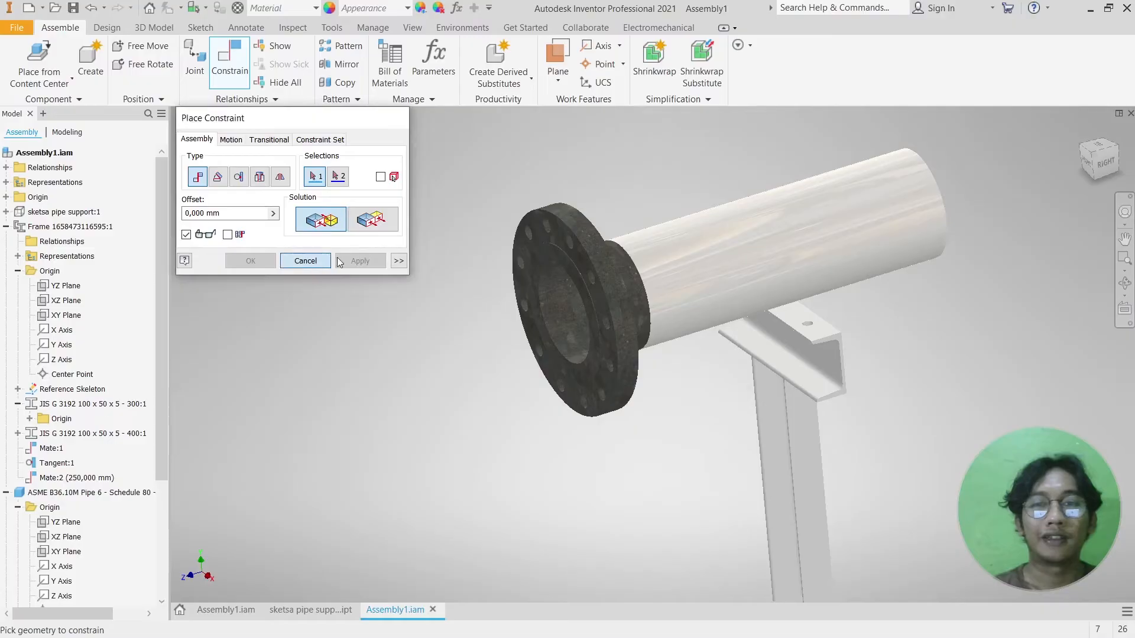
pyautogui.click(306, 261)
# - Test the flange's remaining freedom to rotate about the pipe axis
pyautogui.click(572, 239)
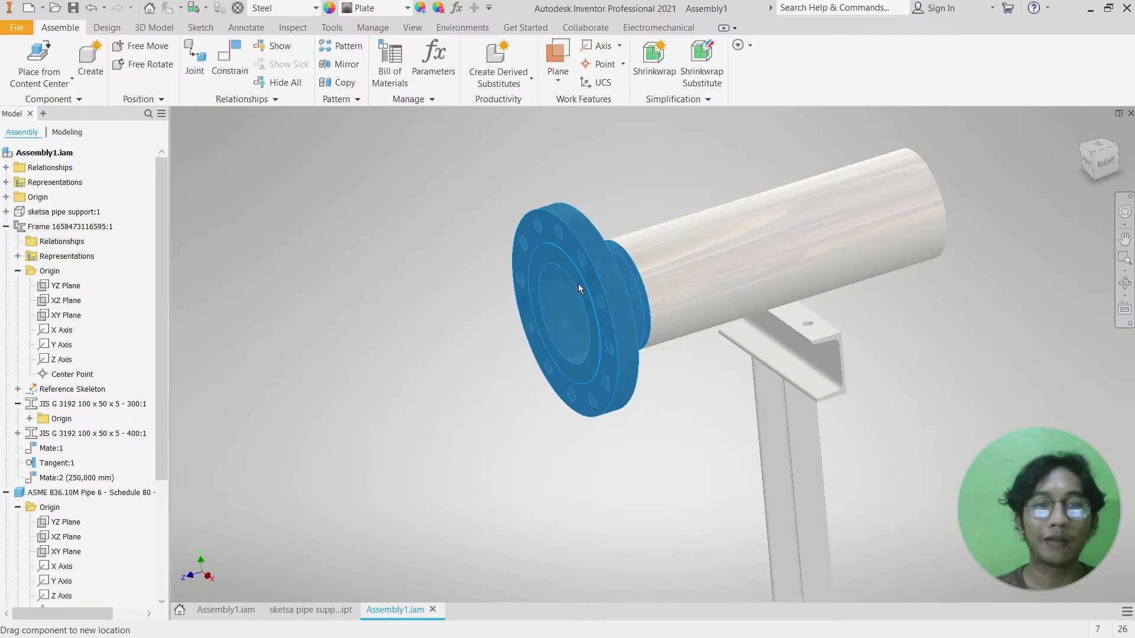
pyautogui.press('Escape')
pyautogui.click(590, 246)
pyautogui.press('Escape')
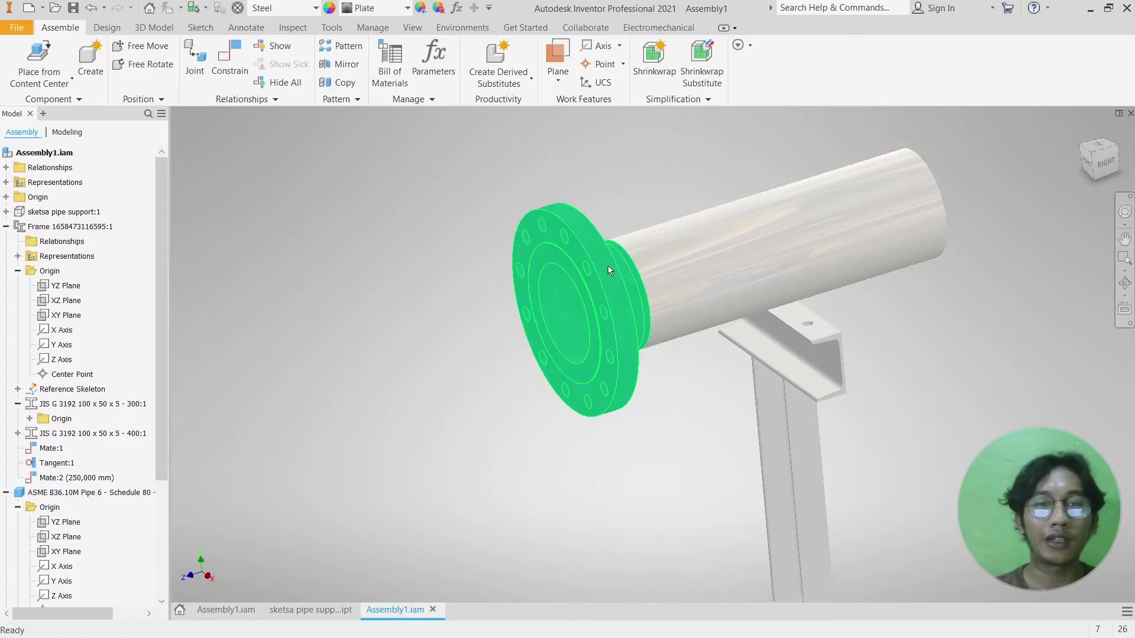
pyautogui.click(576, 236)
pyautogui.press('Escape')
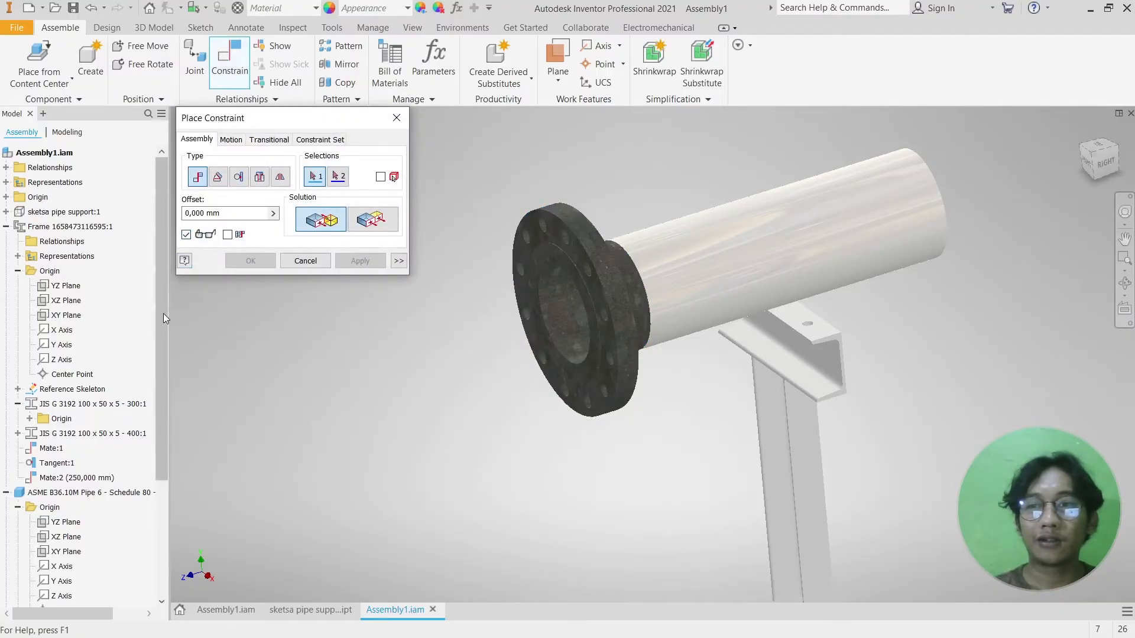
# - Mate the flange's XZ plane with the pipe's XY plane at 0 mm offset, and test that the flange is locked
pyautogui.moveTo(164, 313); pyautogui.dragTo(164, 470)
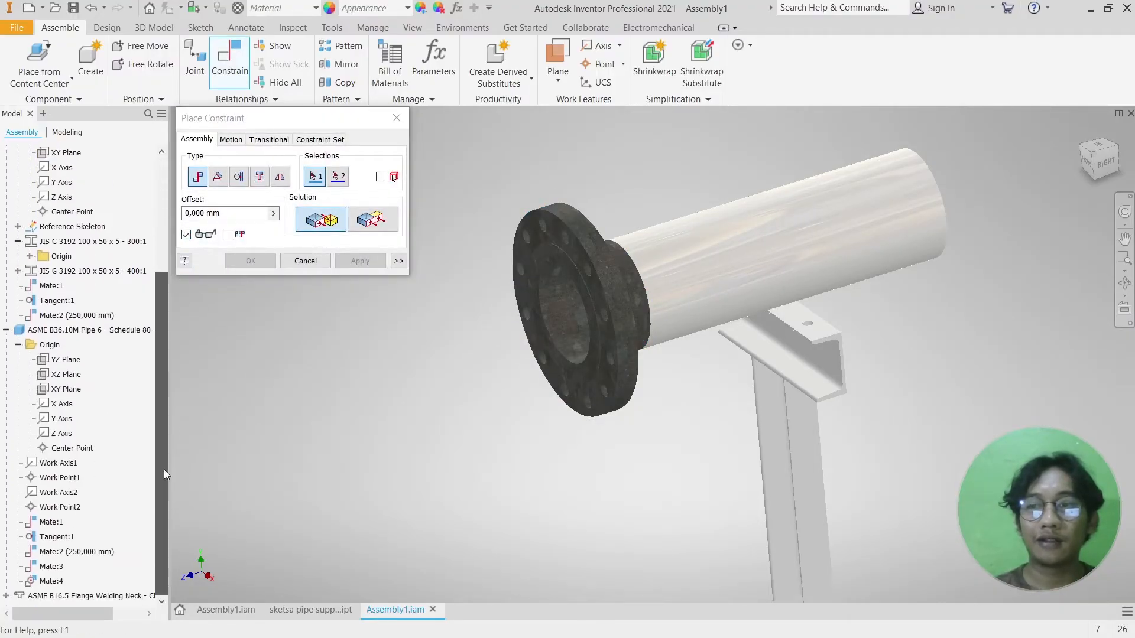
pyautogui.click(7, 595)
pyautogui.scroll(-3, 27, 518)
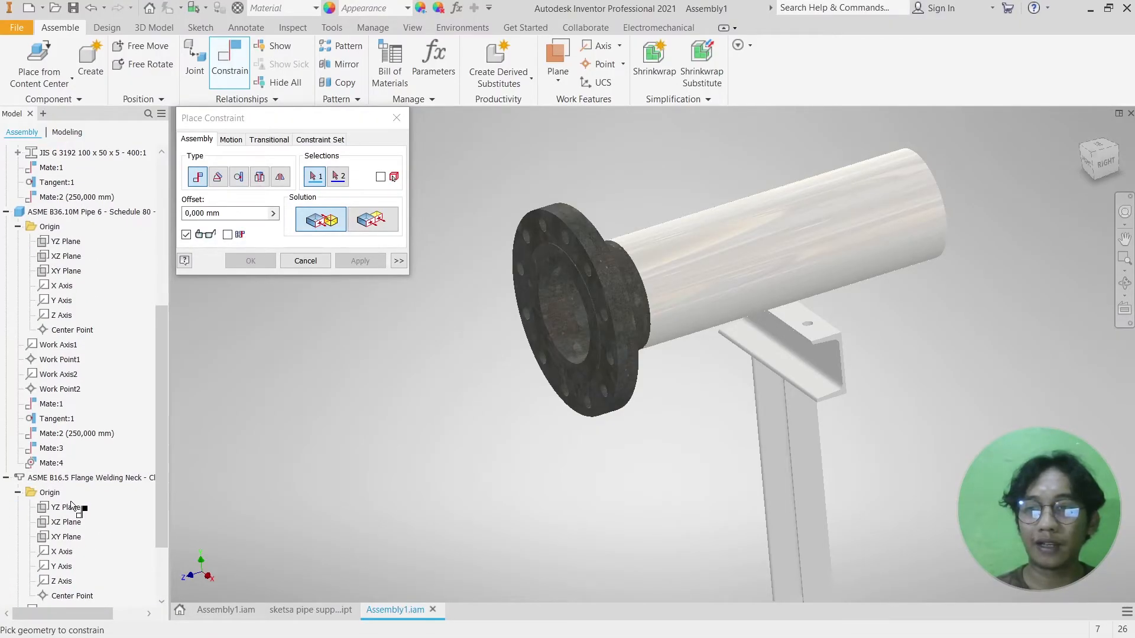
pyautogui.click(66, 520)
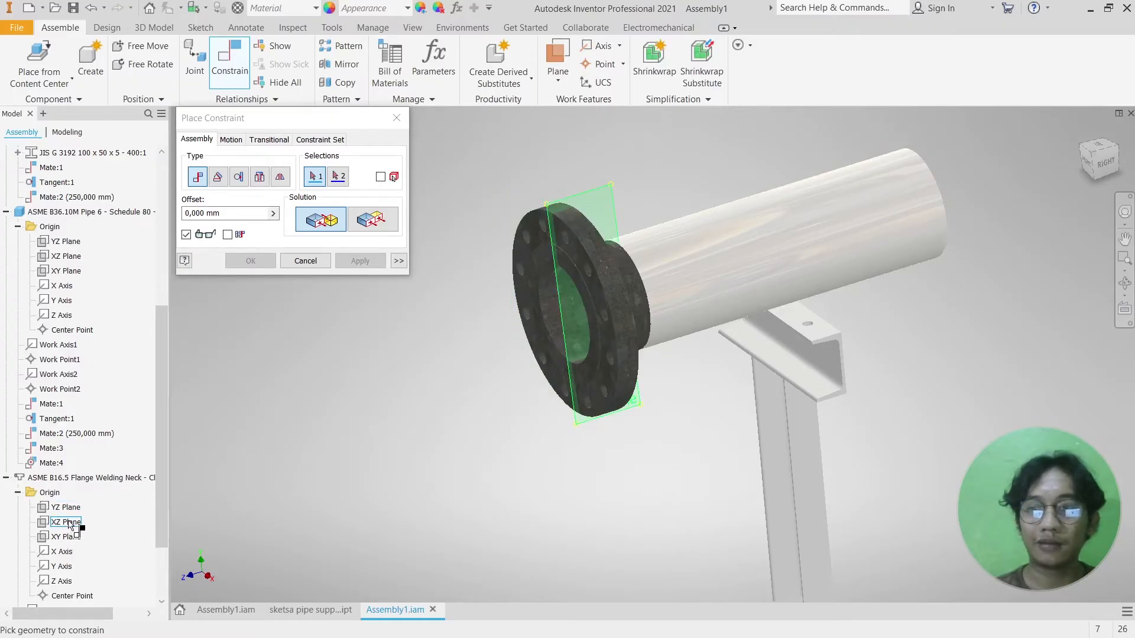
pyautogui.click(69, 524)
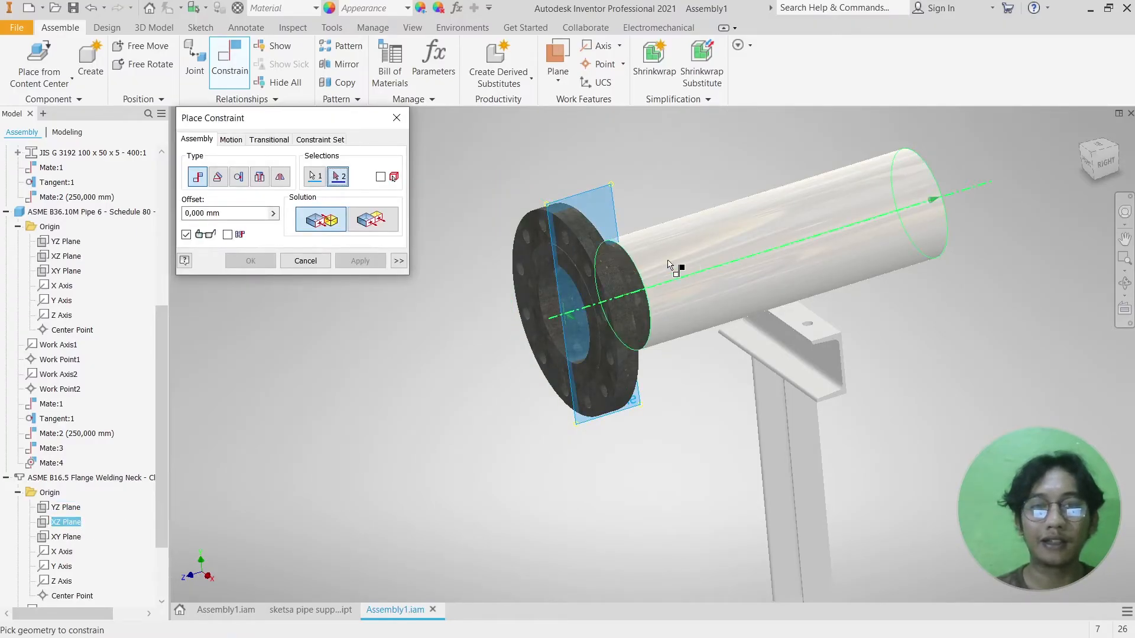
pyautogui.scroll(1, 66, 366)
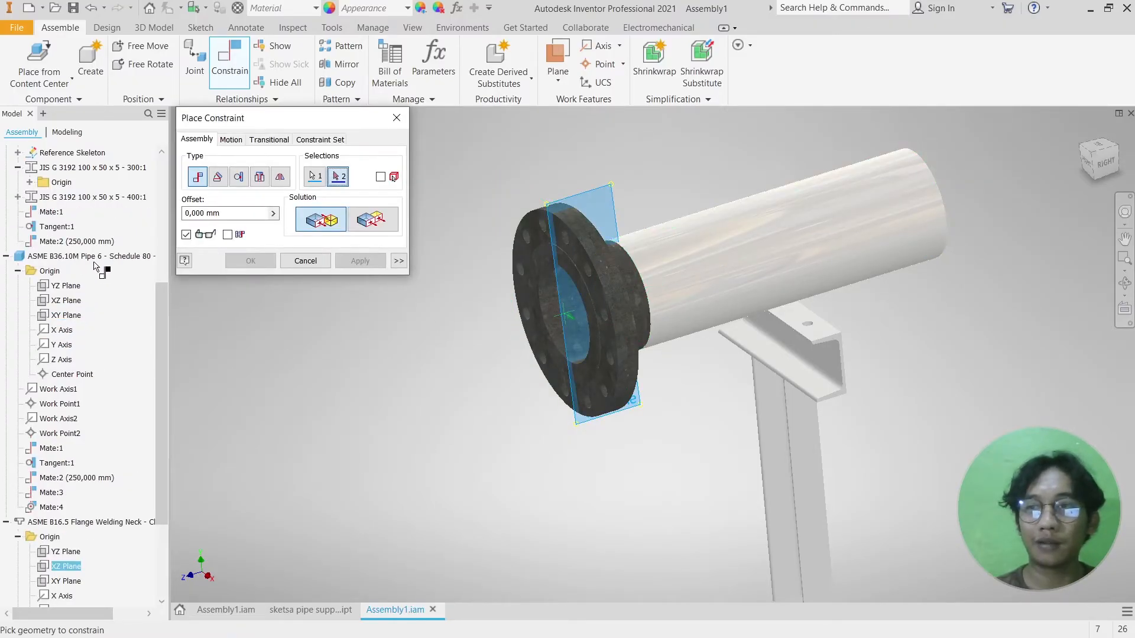
pyautogui.click(66, 315)
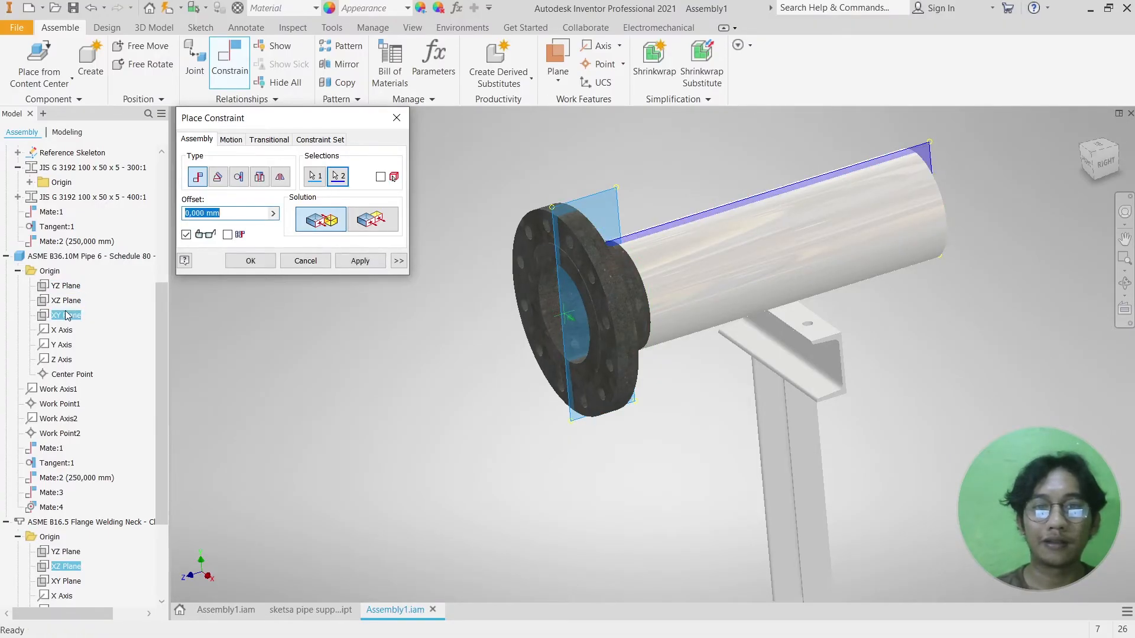
pyautogui.scroll(-3, 673, 223)
pyautogui.scroll(3, 626, 238)
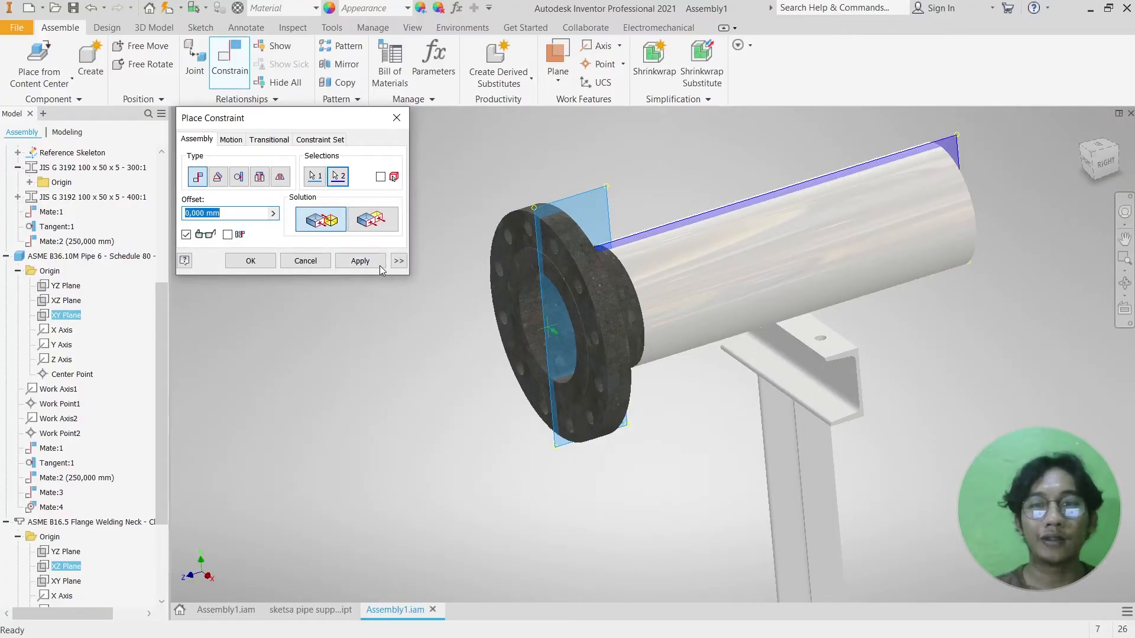
pyautogui.click(360, 261)
pyautogui.click(305, 261)
pyautogui.click(593, 299)
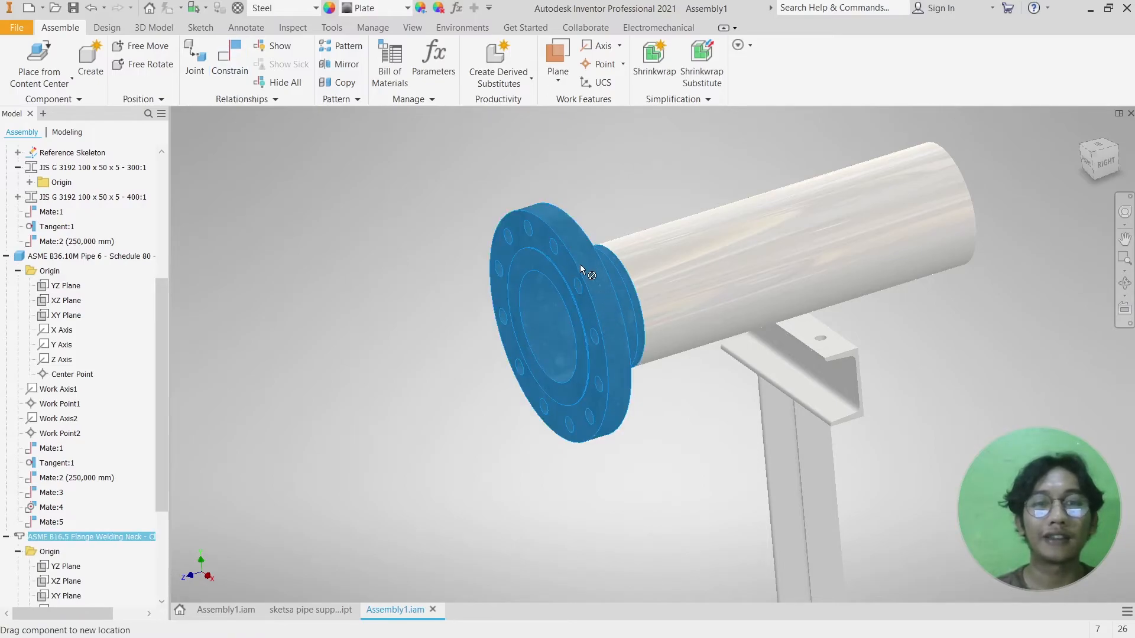
pyautogui.click(978, 253)
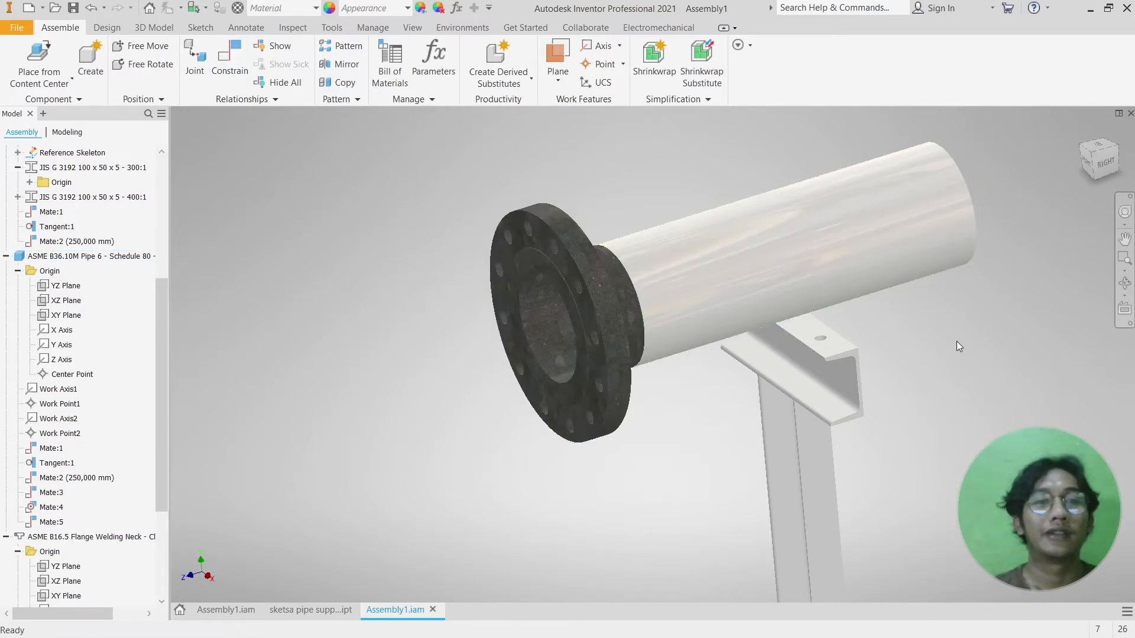
# - Duplicate the constrained flange and place the copy near the pipe's opposite end
pyautogui.click(582, 305)
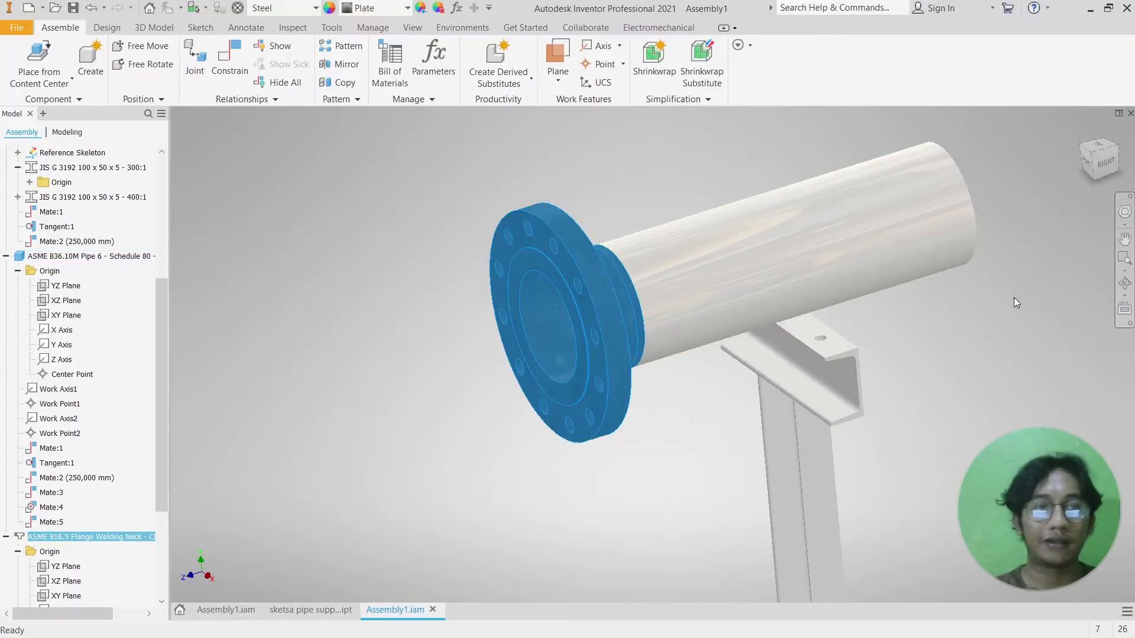
pyautogui.hotkey('ctrl', 'v')
pyautogui.keyDown('shift'); pyautogui.moveTo(1012, 300); pyautogui.dragTo(780, 287, button='middle'); pyautogui.keyUp('shift')
# - Mate the copied flange's welding-neck end face to the pipe's opposite end face with a 0 mm offset
pyautogui.press('c')
pyautogui.scroll(5, 751, 260)
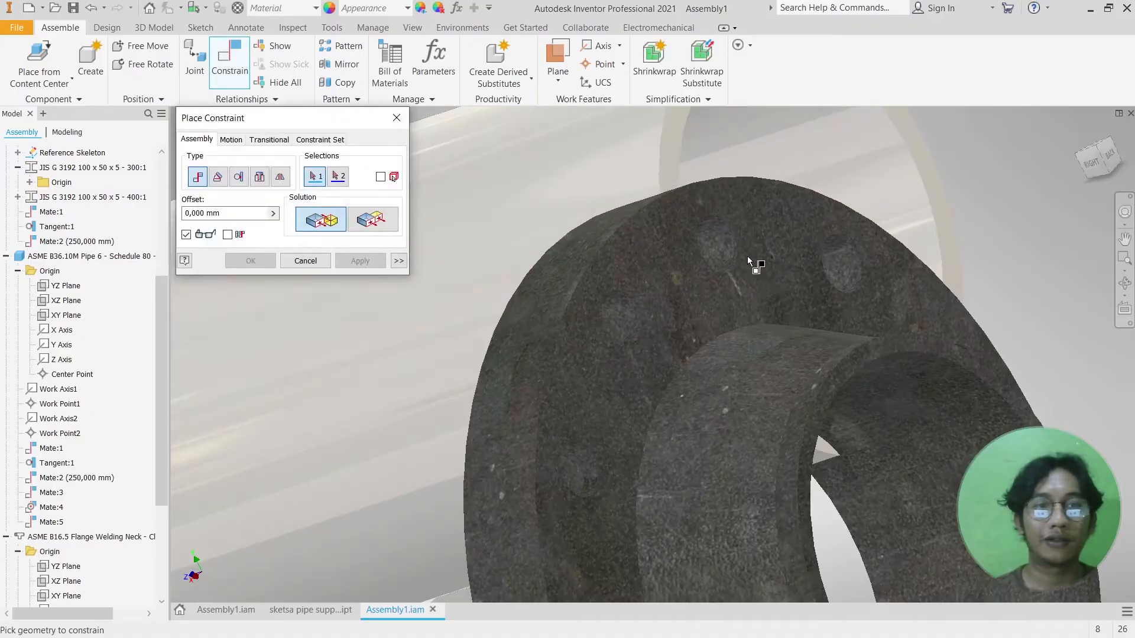
pyautogui.click(848, 378)
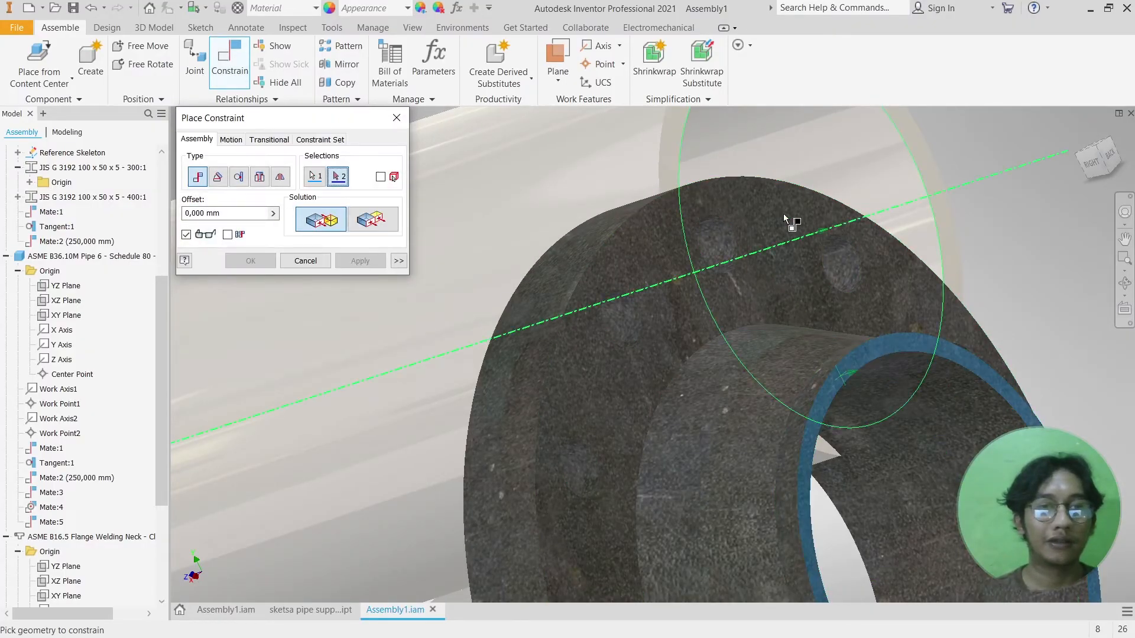
pyautogui.click(675, 127)
pyautogui.scroll(-5, 669, 168)
pyautogui.keyDown('shift'); pyautogui.moveTo(669, 169); pyautogui.dragTo(632, 347, button='middle'); pyautogui.keyUp('shift')
pyautogui.scroll(-3, 694, 186)
pyautogui.click(366, 266)
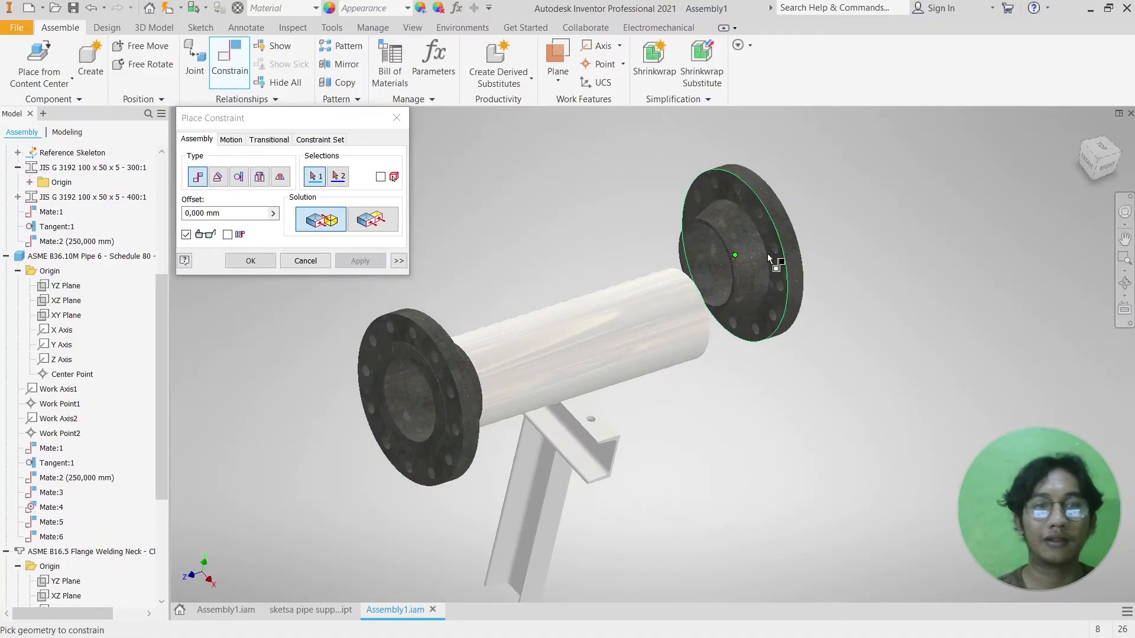
# - Mate the copied flange's central axis with the pipe's axis at 0 mm offset
pyautogui.scroll(5, 731, 229)
pyautogui.click(731, 229)
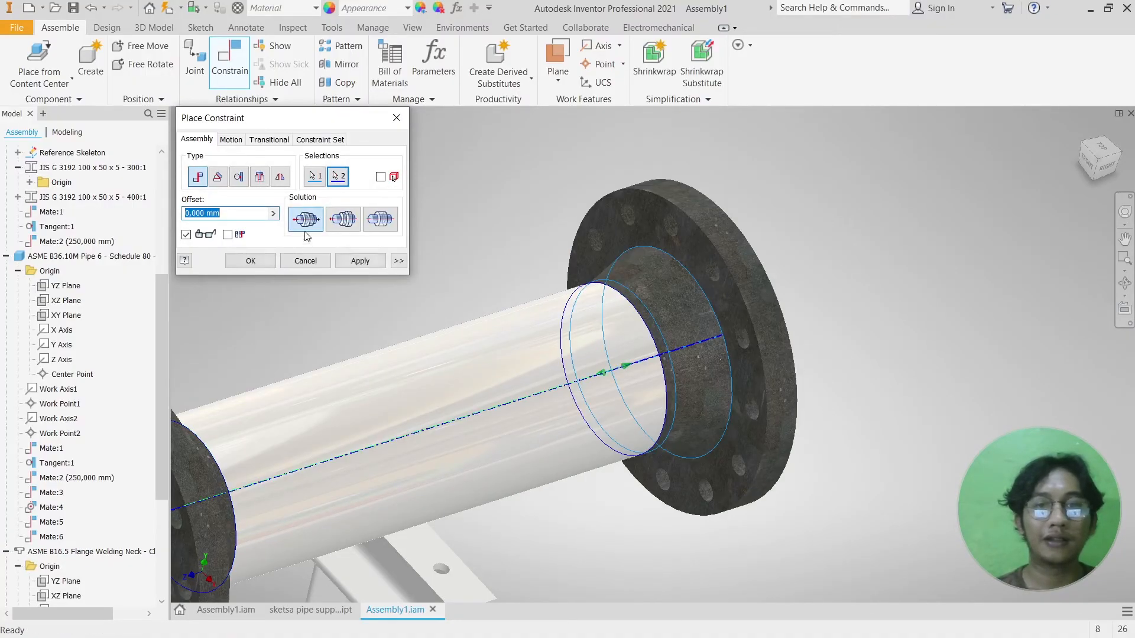
pyautogui.click(360, 267)
pyautogui.moveTo(494, 331); pyautogui.dragTo(651, 265, button='middle')
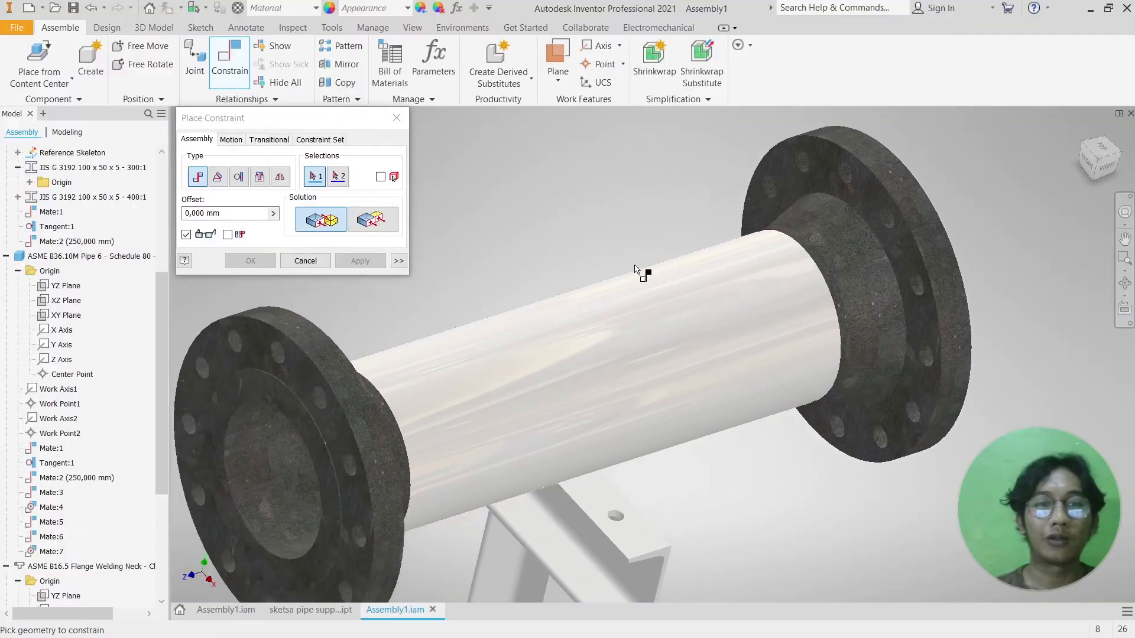
pyautogui.scroll(-3, 571, 274)
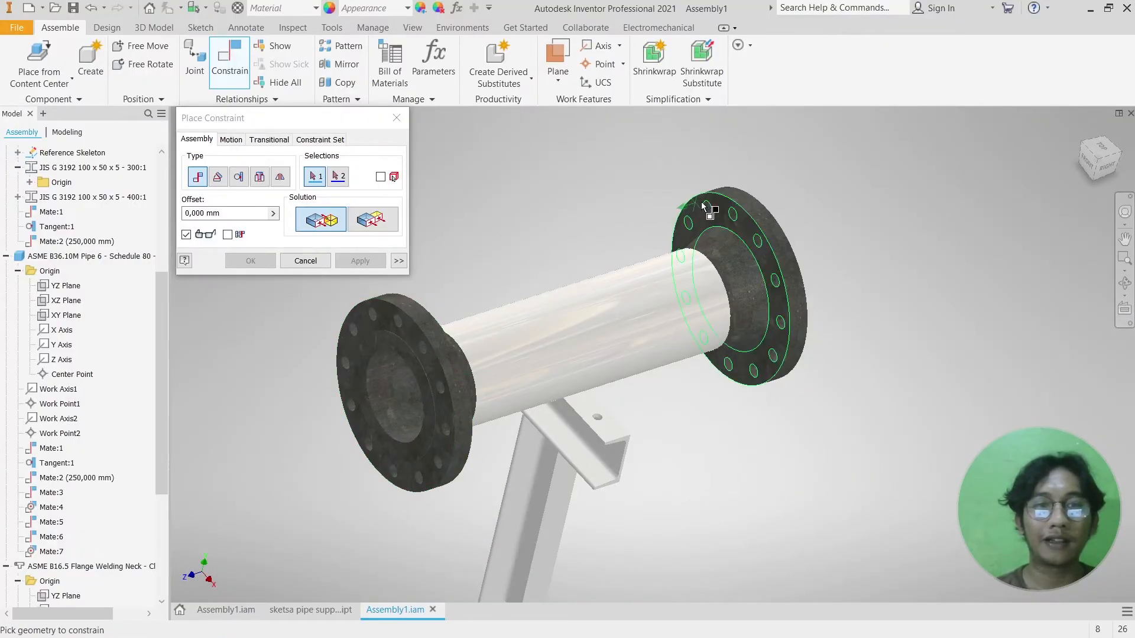
# - Mate the axis of a bolt hole on the second flange with the matching bolt hole on the first flange, and finish constraining
pyautogui.scroll(5, 813, 231)
pyautogui.click(812, 231)
pyautogui.scroll(-5, 810, 244)
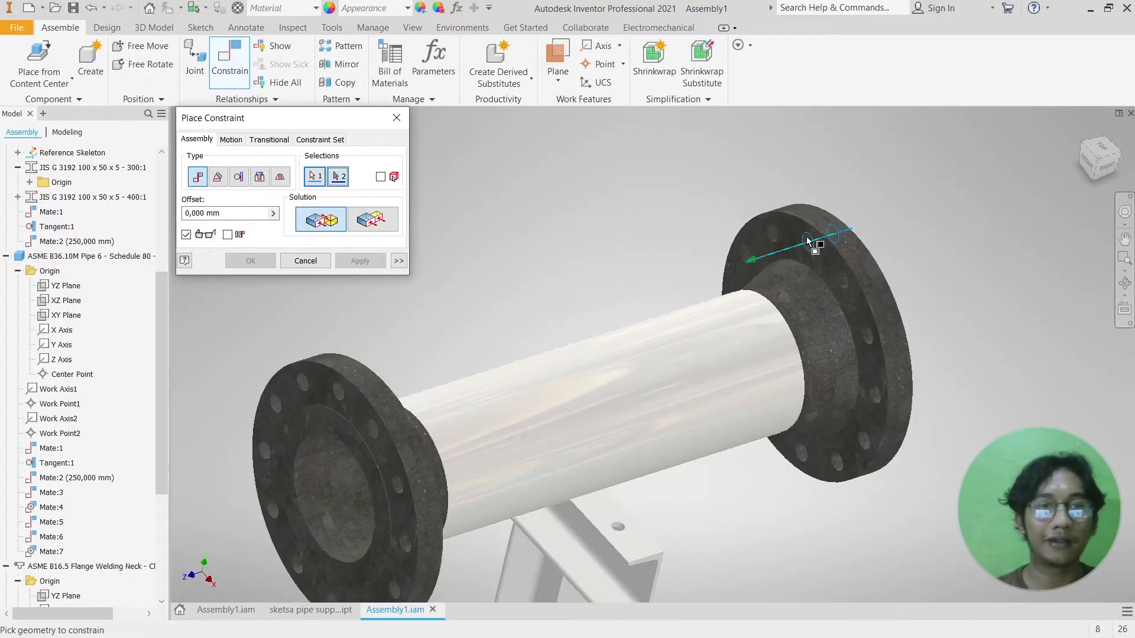
pyautogui.scroll(3, 810, 242)
pyautogui.scroll(-3, 763, 251)
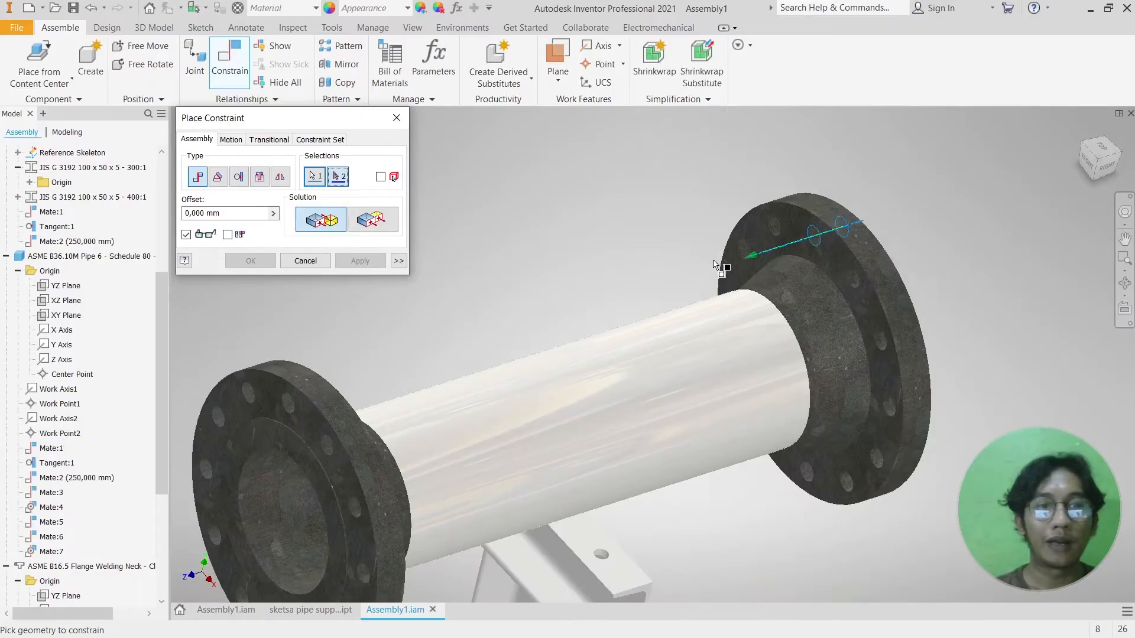
pyautogui.scroll(5, 293, 387)
pyautogui.click(335, 381)
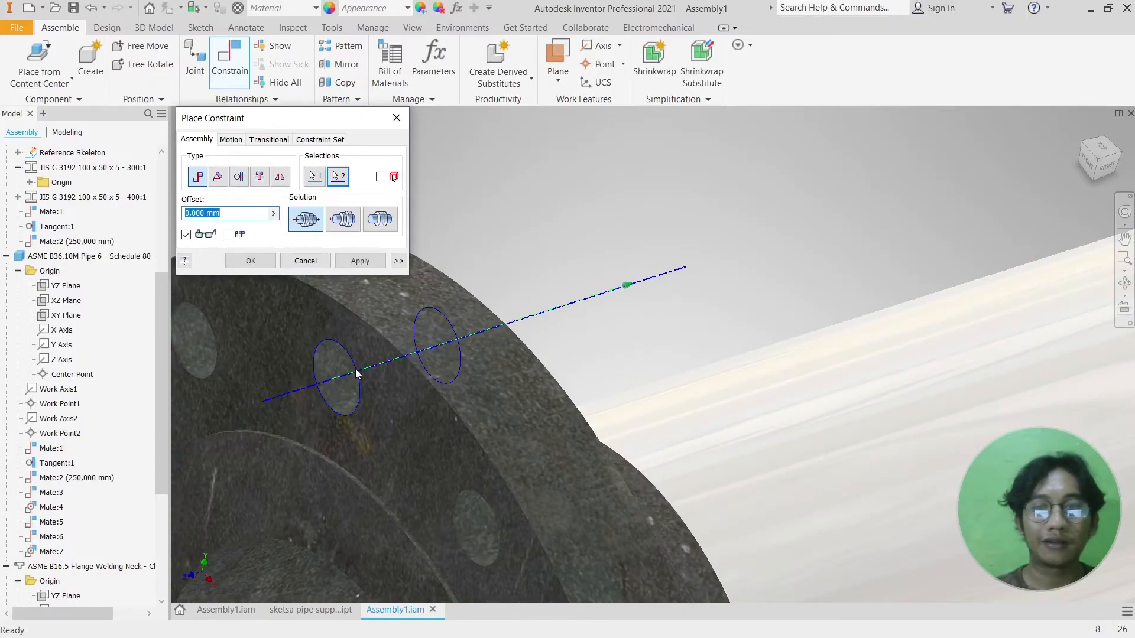
pyautogui.scroll(-5, 563, 279)
pyautogui.click(373, 266)
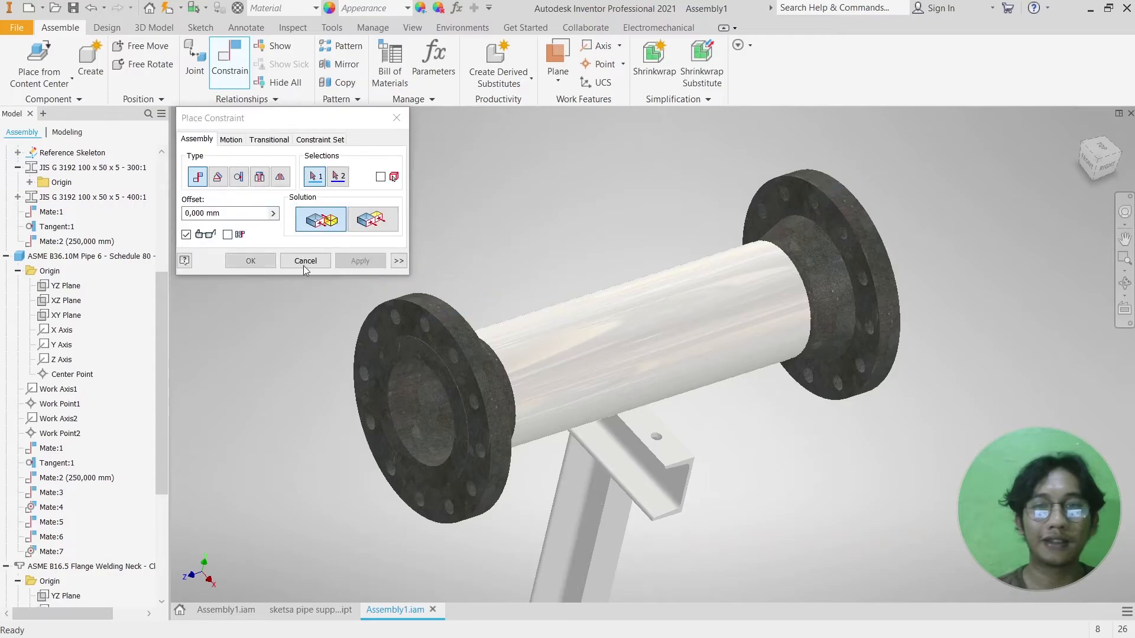
pyautogui.click(305, 261)
# - Test the second flange for remaining rotation and inspect the pipe with both flanges attached
pyautogui.keyDown('shift'); pyautogui.moveTo(823, 276); pyautogui.dragTo(803, 278, button='middle'); pyautogui.keyUp('shift')
pyautogui.moveTo(875, 278); pyautogui.dragTo(869, 282)
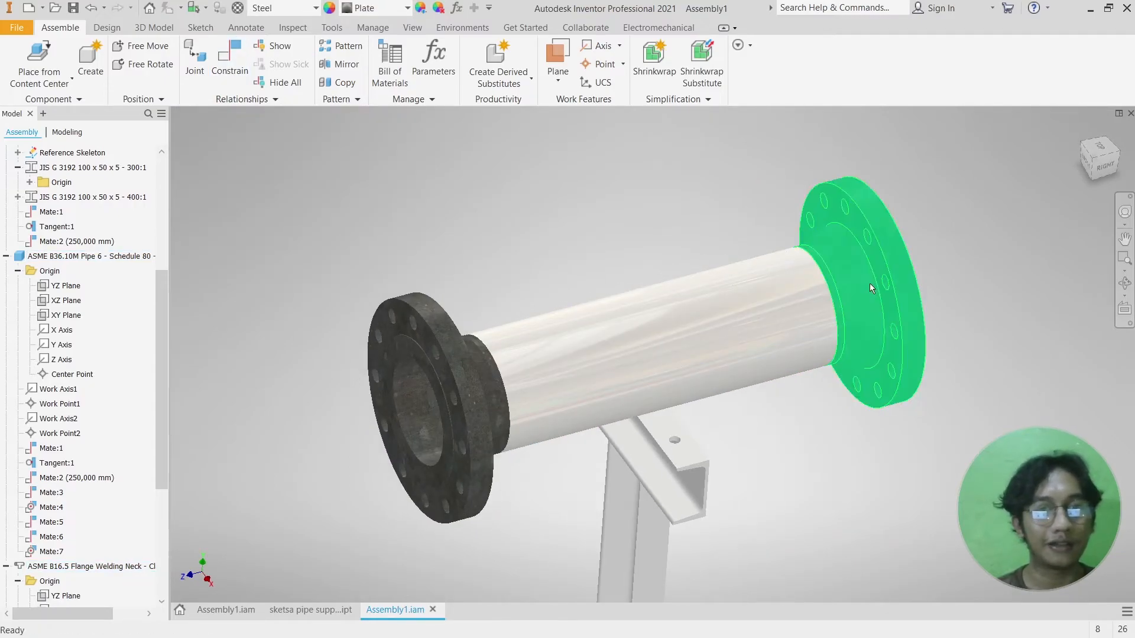
pyautogui.click(600, 205)
pyautogui.scroll(-5, 668, 224)
pyautogui.keyDown('shift'); pyautogui.moveTo(777, 251); pyautogui.dragTo(680, 254, button='middle'); pyautogui.keyUp('shift')
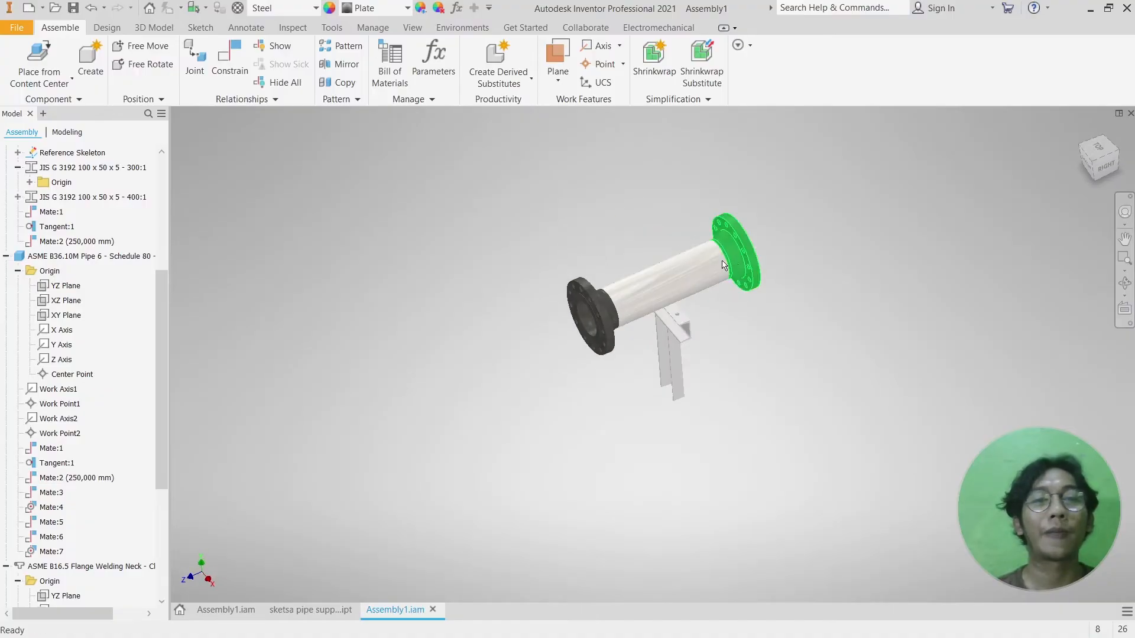
pyautogui.scroll(5, 657, 261)
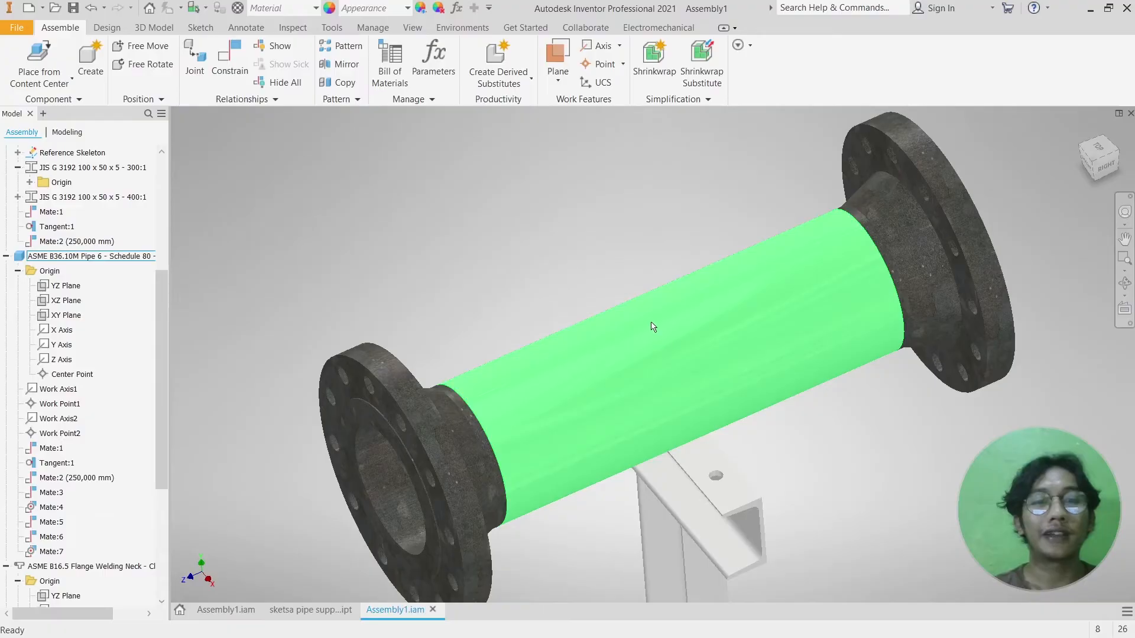
# - Choose the Clamp GOST 24137-80 with a nominal diameter of 170 mm from the Content Center history, as a standard part
pyautogui.click(46, 67)
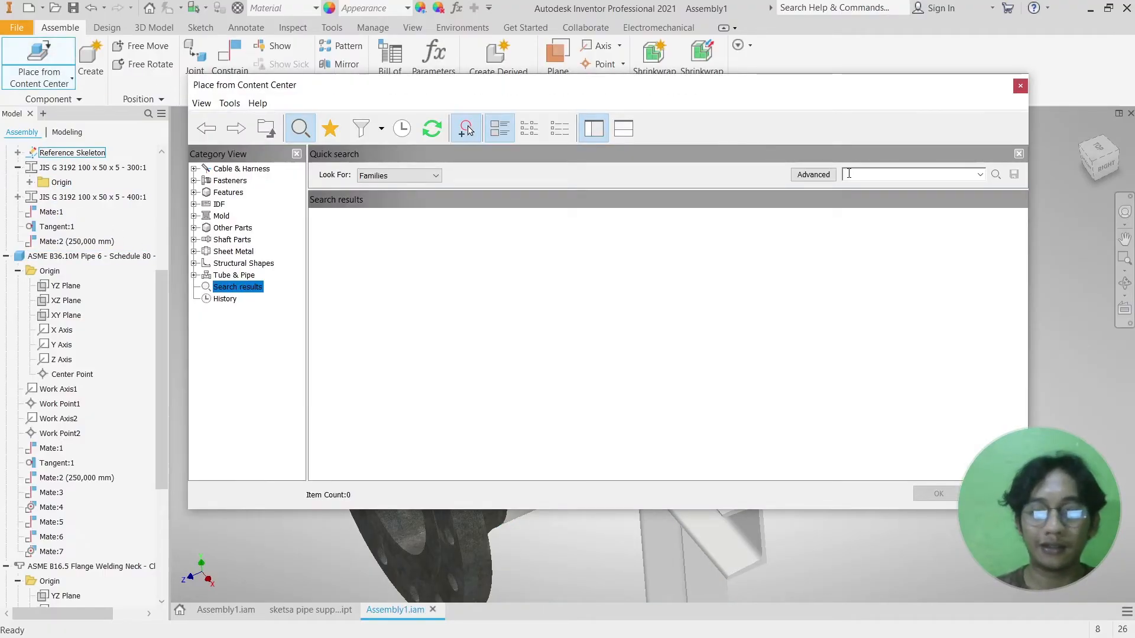
pyautogui.click(224, 298)
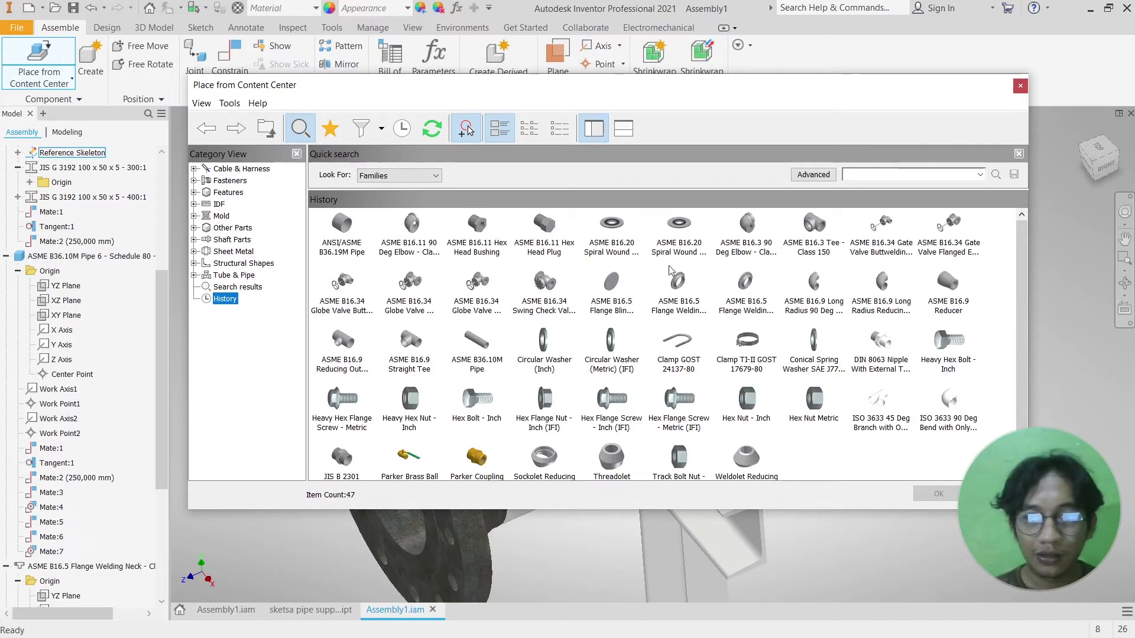
pyautogui.click(686, 346)
pyautogui.click(937, 494)
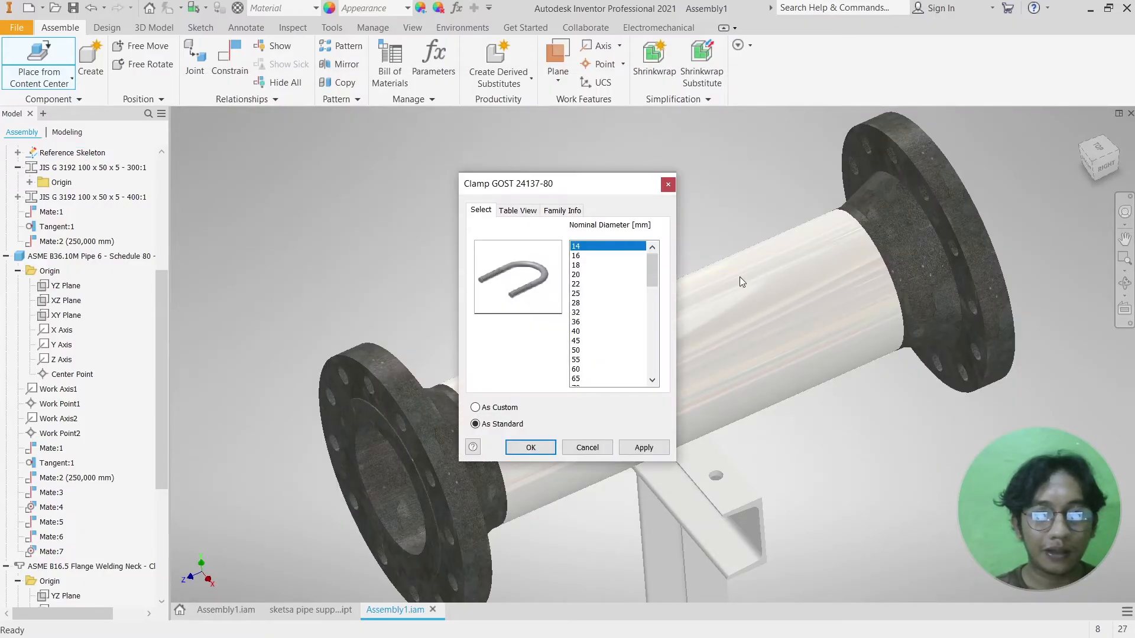
pyautogui.scroll(-3, 593, 339)
pyautogui.scroll(-3, 593, 340)
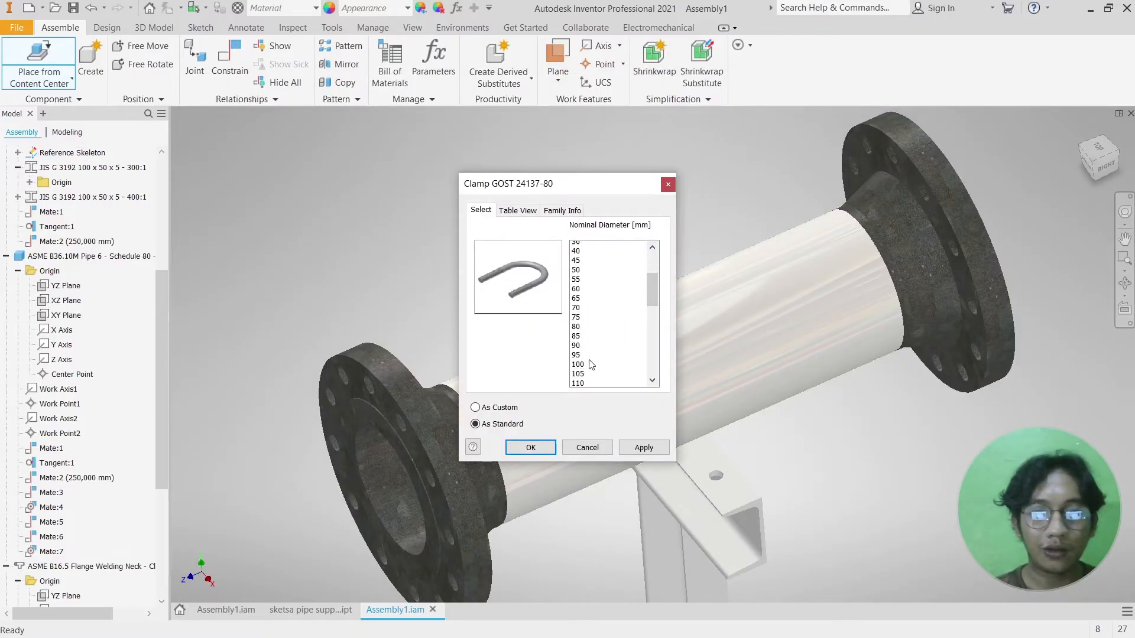
pyautogui.scroll(-2, 591, 364)
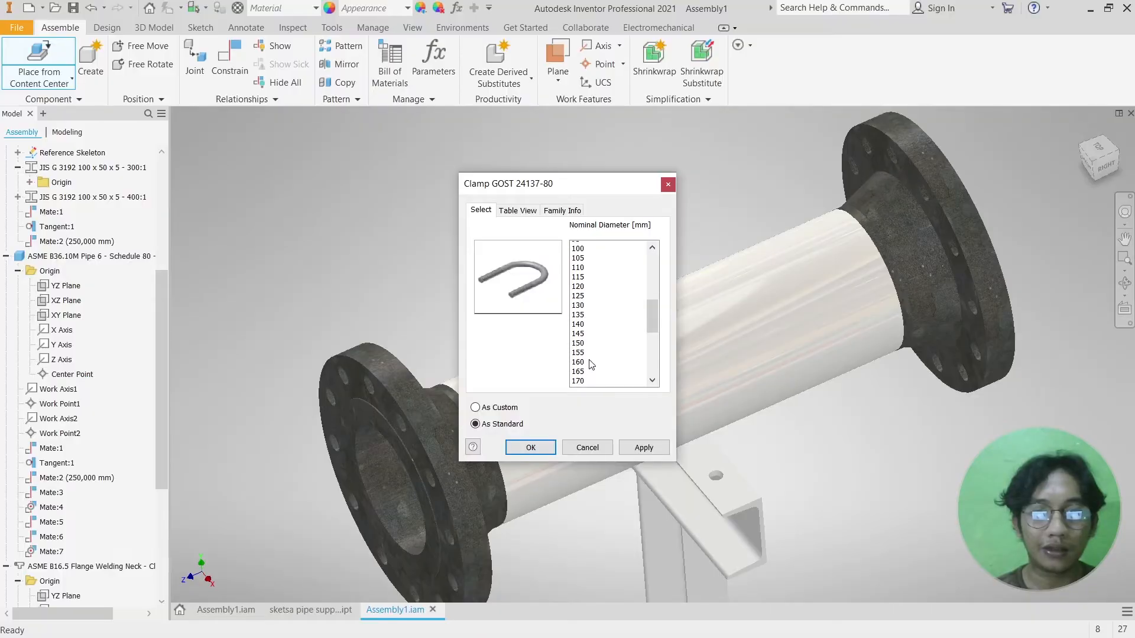
pyautogui.click(580, 379)
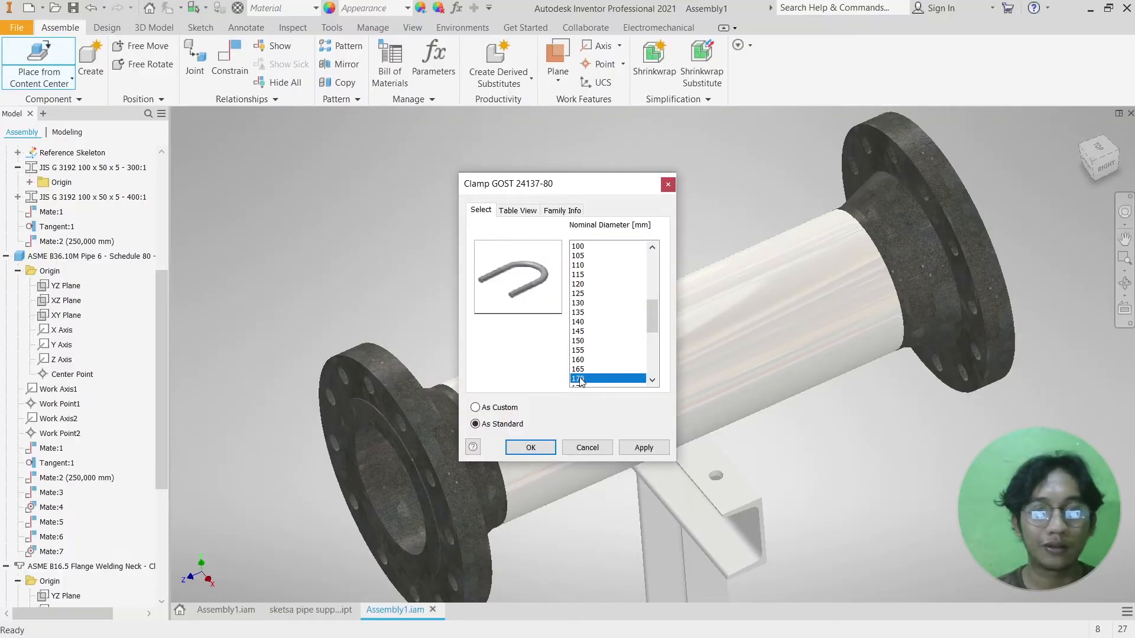
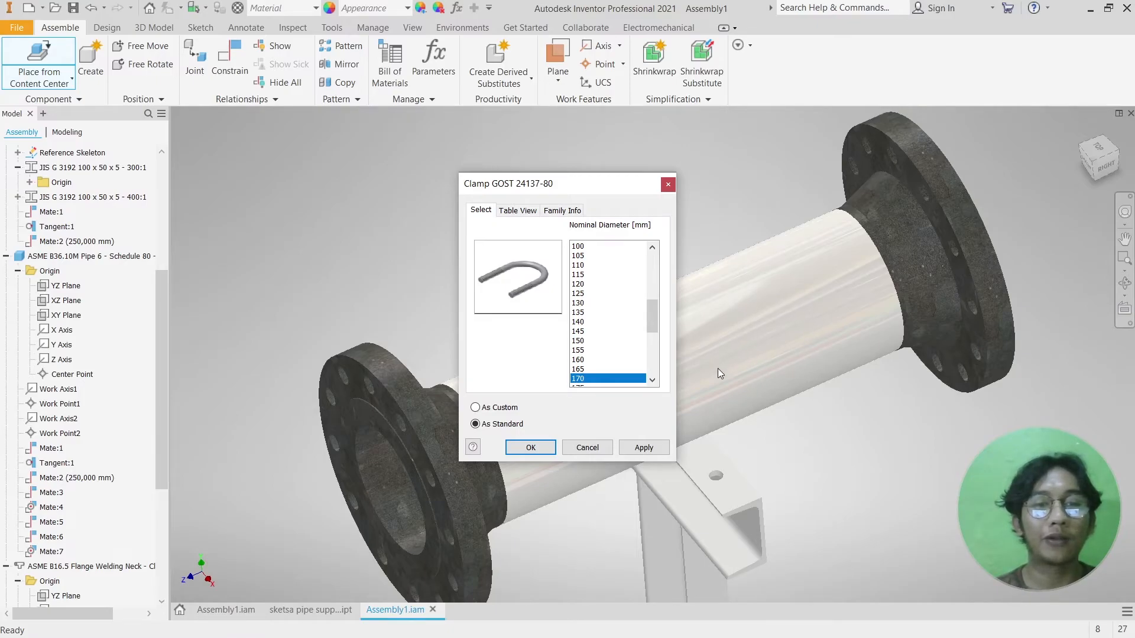
pyautogui.click(535, 447)
# - Place a single instance of the clamp above the pipe and finish the placement
pyautogui.scroll(-3, 722, 240)
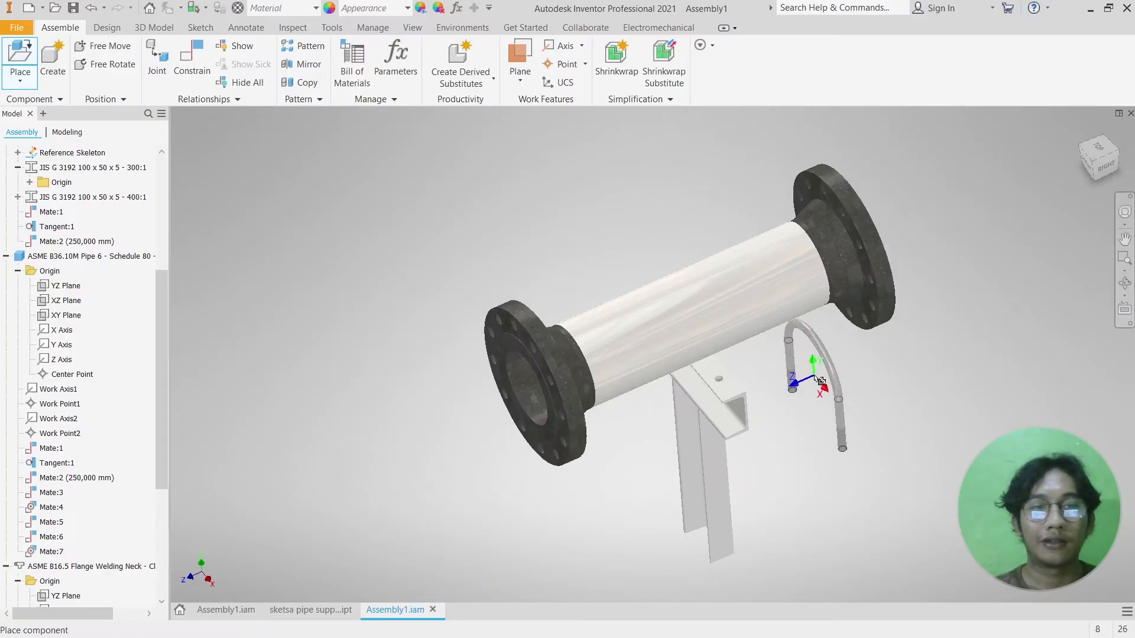
pyautogui.click(606, 180)
pyautogui.rightClick(676, 165)
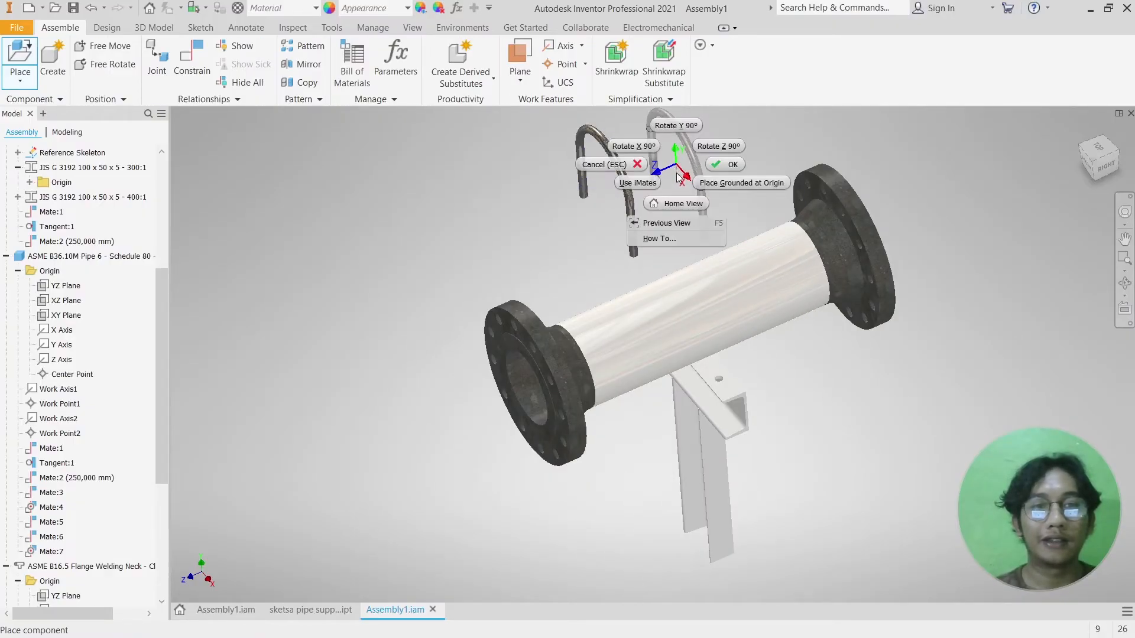
pyautogui.click(721, 166)
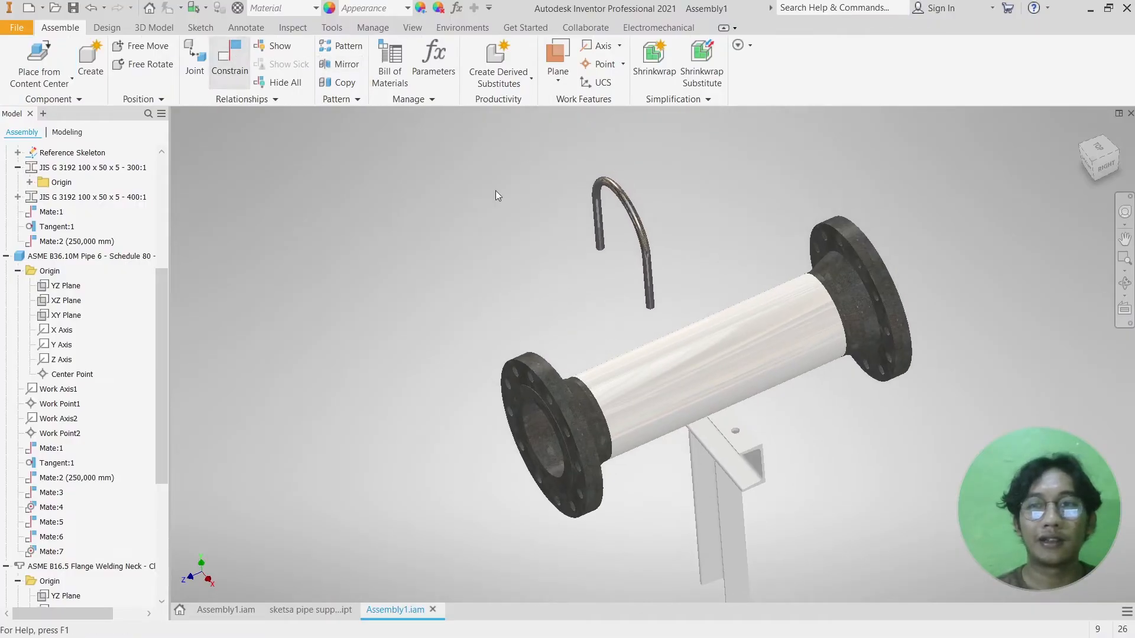
# - Mate the axis of the clamp's curved section with the pipe's central axis at 0 mm offset
pyautogui.press('c')
pyautogui.scroll(-3, 626, 186)
pyautogui.scroll(-3, 598, 174)
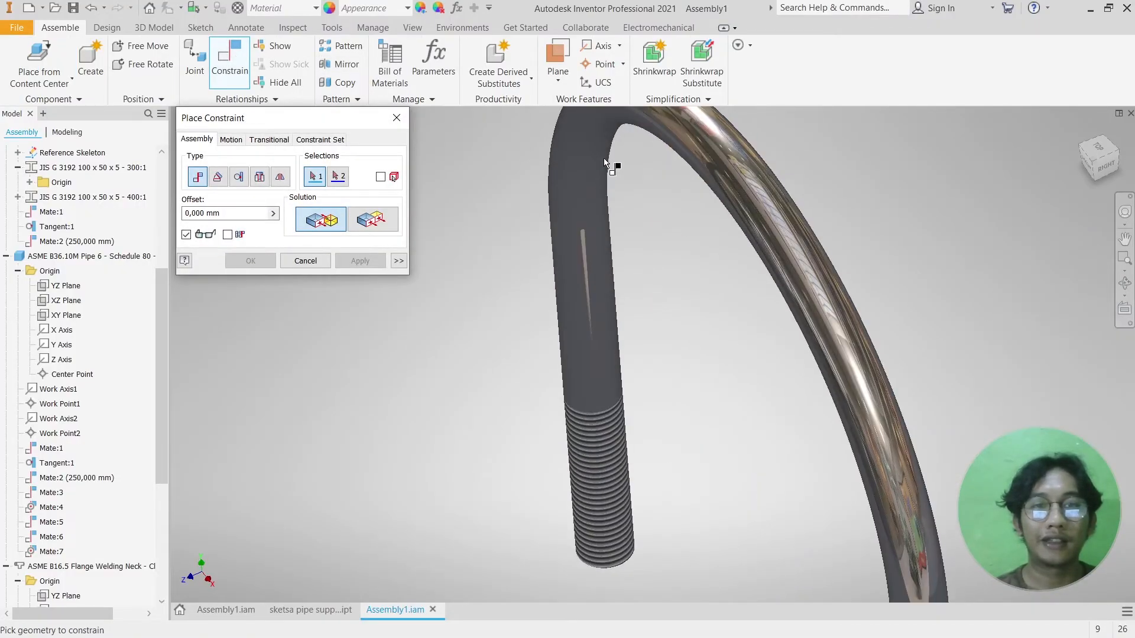
pyautogui.scroll(4, 607, 165)
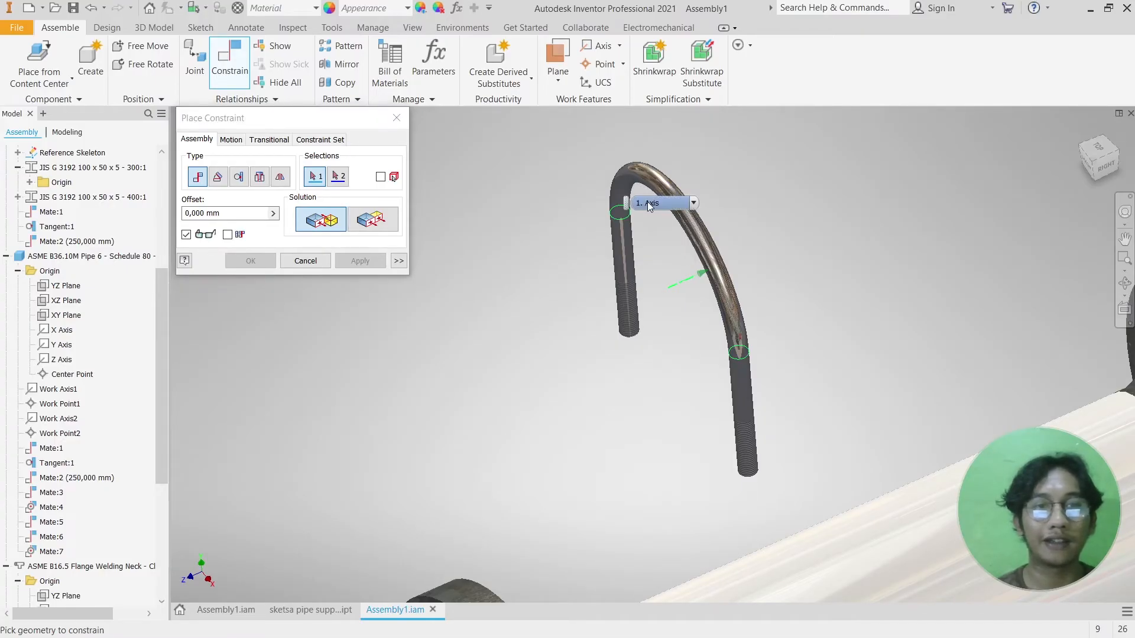
pyautogui.click(633, 186)
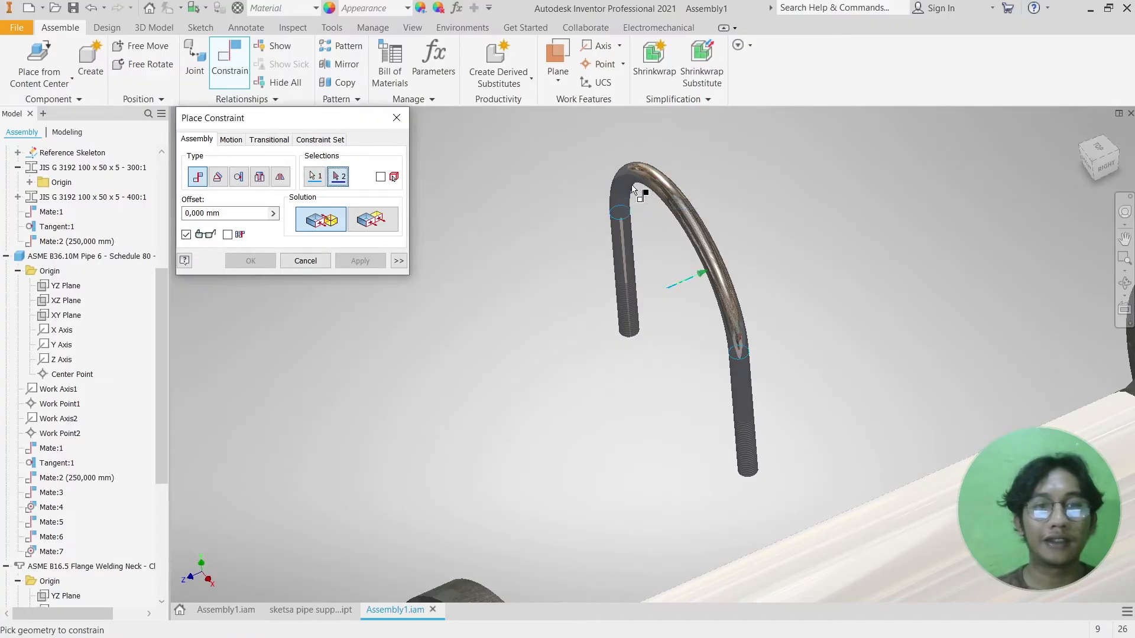
pyautogui.scroll(-5, 634, 193)
pyautogui.scroll(2, 752, 349)
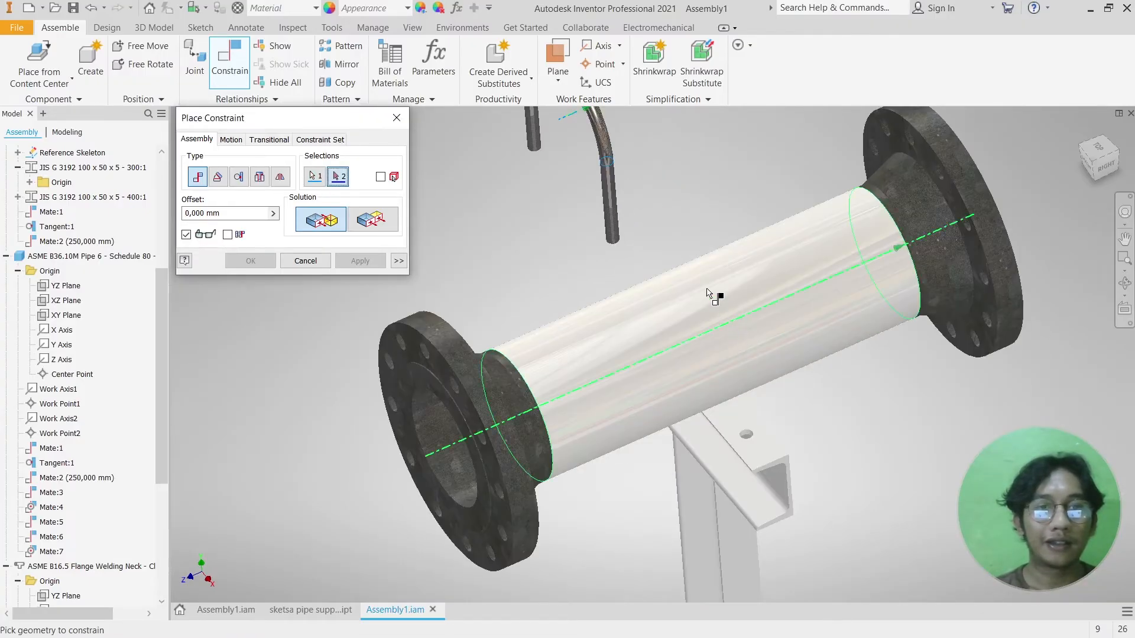
pyautogui.click(709, 296)
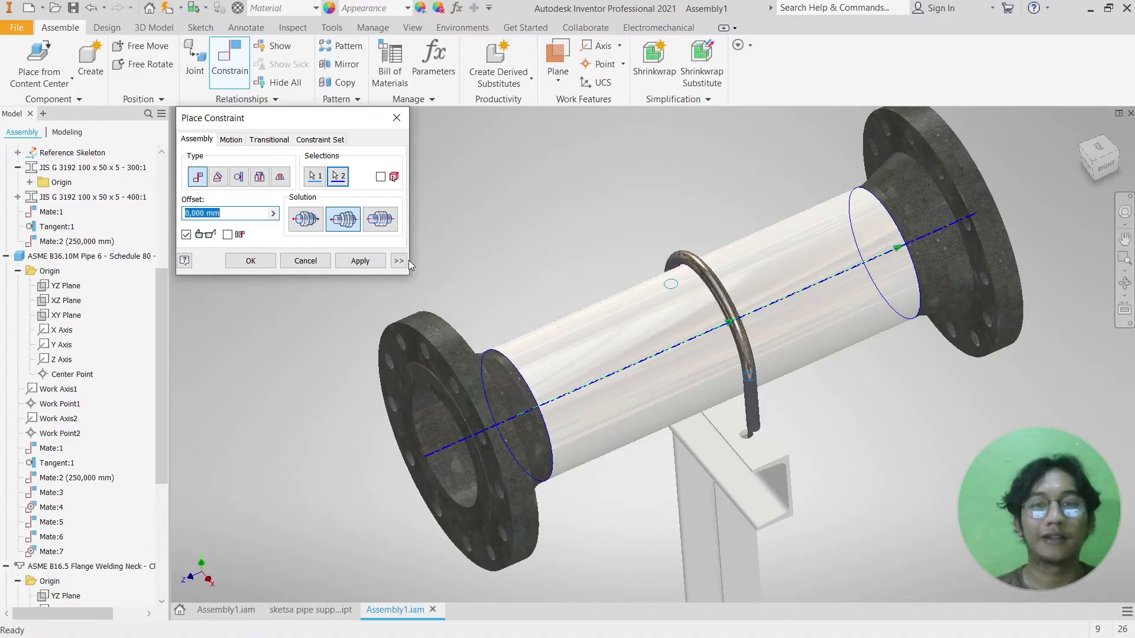
pyautogui.click(367, 262)
# - Try to mate the axis of the clamp's leg with the channel's bolt hole axis, using the opposed solution
pyautogui.scroll(6, 724, 393)
pyautogui.moveTo(767, 464); pyautogui.dragTo(573, 205, button='middle')
pyautogui.click(742, 316)
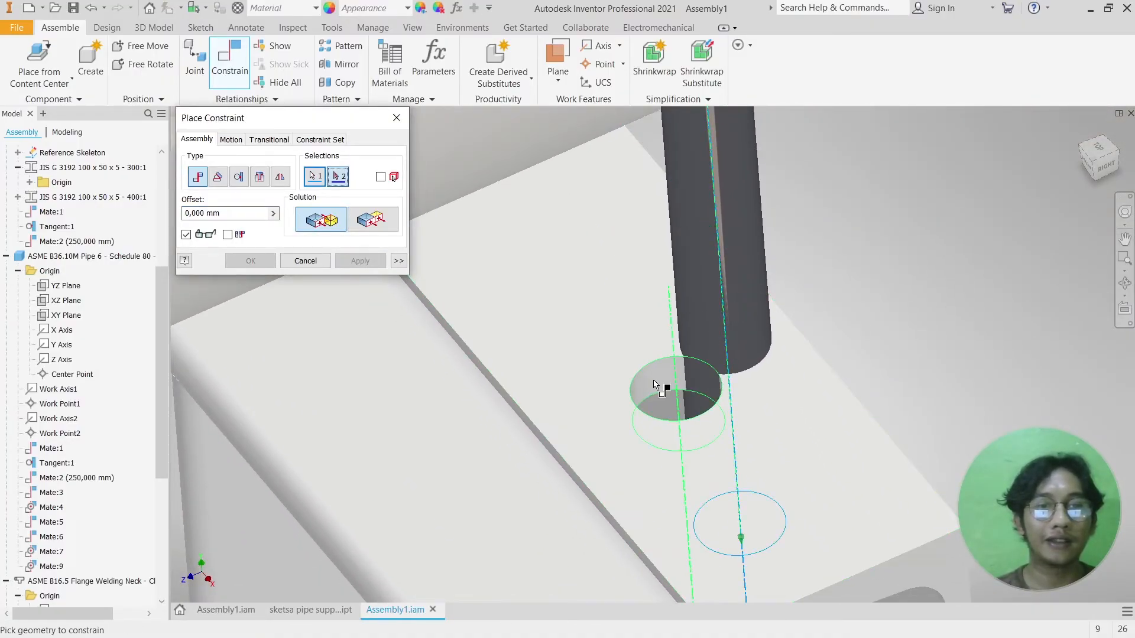
pyautogui.click(654, 384)
pyautogui.click(306, 220)
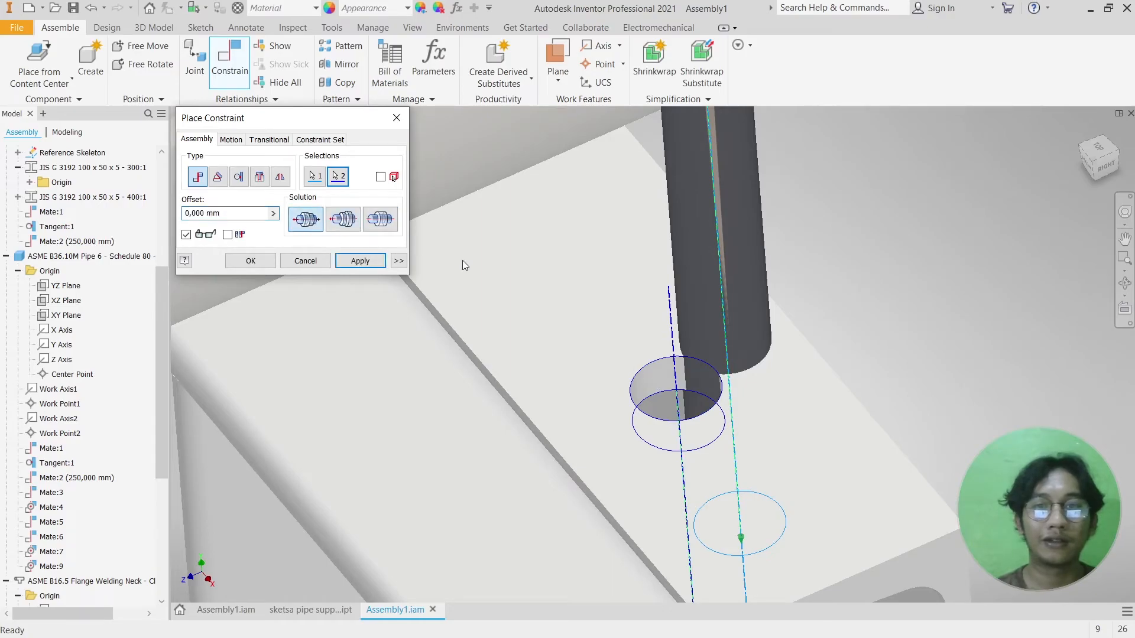
pyautogui.scroll(-5, 565, 295)
pyautogui.press('Escape')
# - Shift the clamp along the pipe and retry mating its threaded leg's axis with the channel's bolt hole
pyautogui.moveTo(618, 235); pyautogui.dragTo(580, 242)
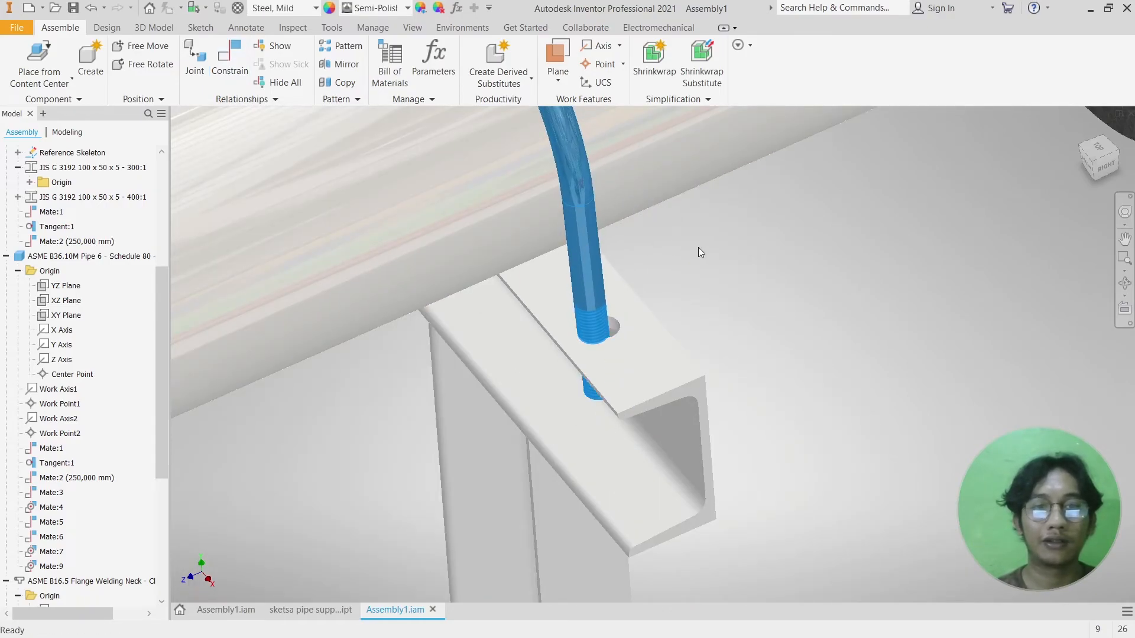
pyautogui.click(595, 297)
pyautogui.scroll(5, 613, 330)
pyautogui.scroll(5, 615, 320)
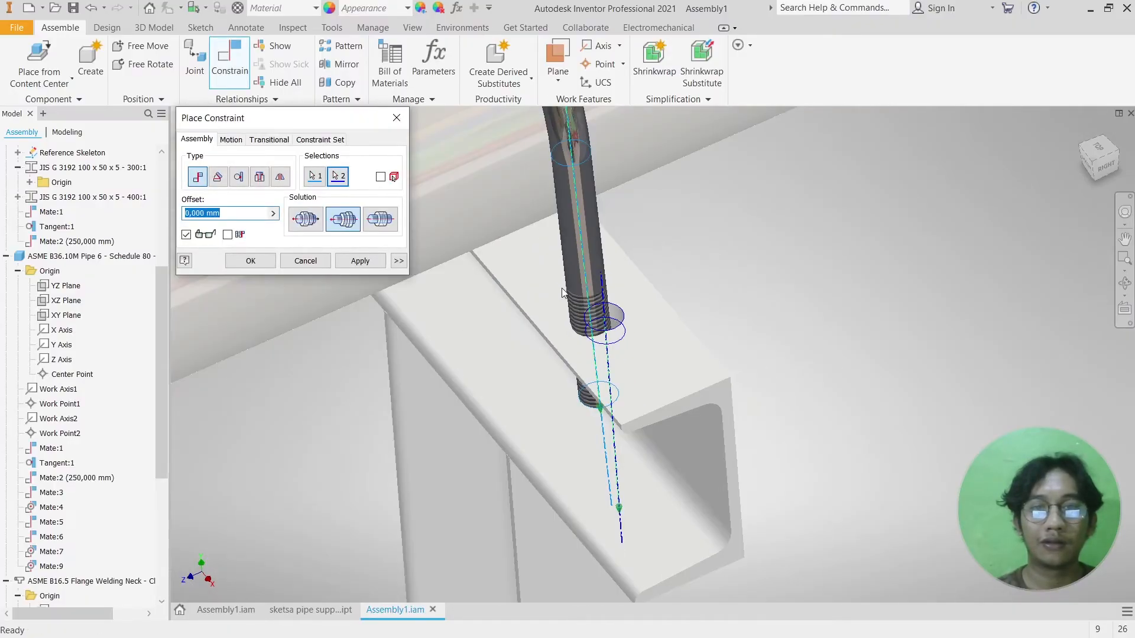
pyautogui.press('Escape')
pyautogui.scroll(5, 651, 277)
pyautogui.moveTo(651, 278); pyautogui.dragTo(673, 349, button='middle')
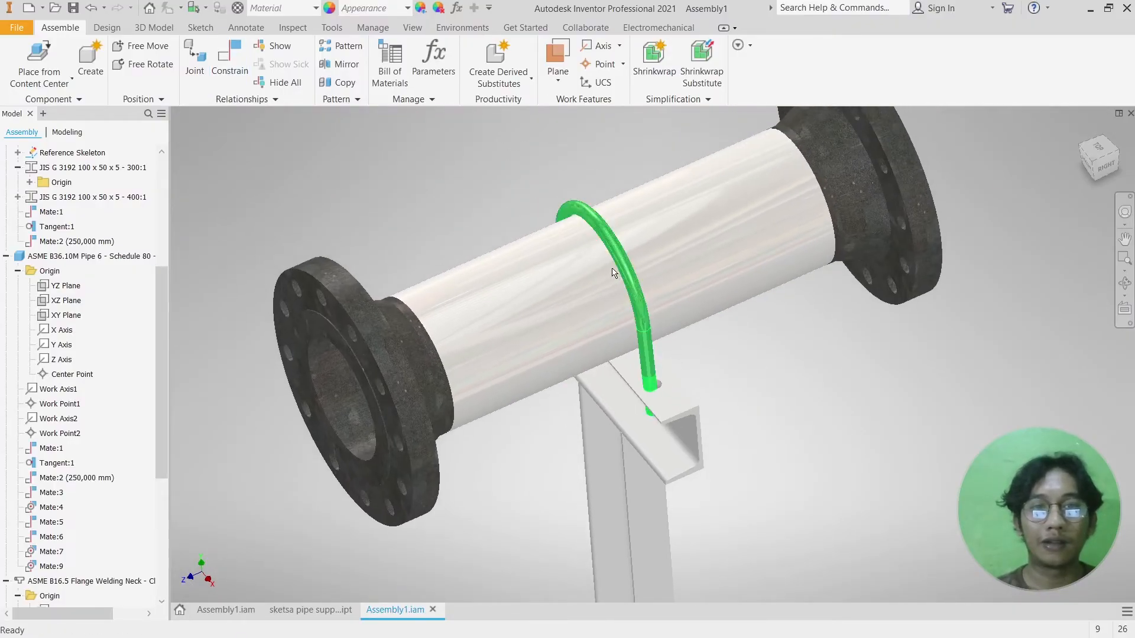
# - Mate the clamp's XY plane with the pipe's YZ plane at a 250 mm offset
pyautogui.click(231, 57)
pyautogui.scroll(-7, 77, 425)
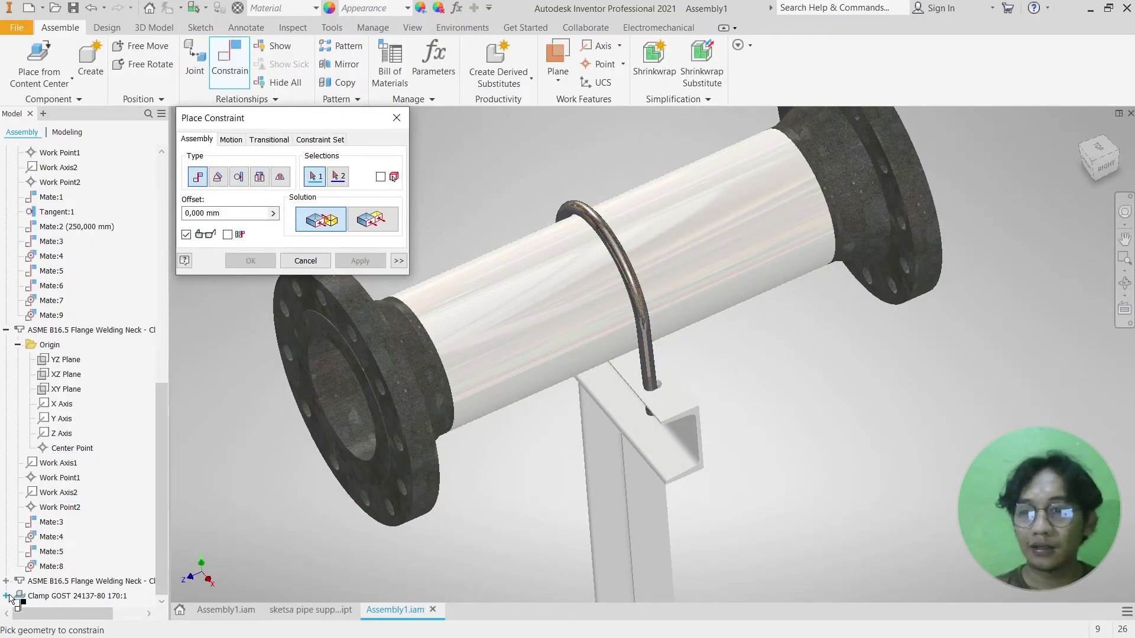
pyautogui.click(17, 551)
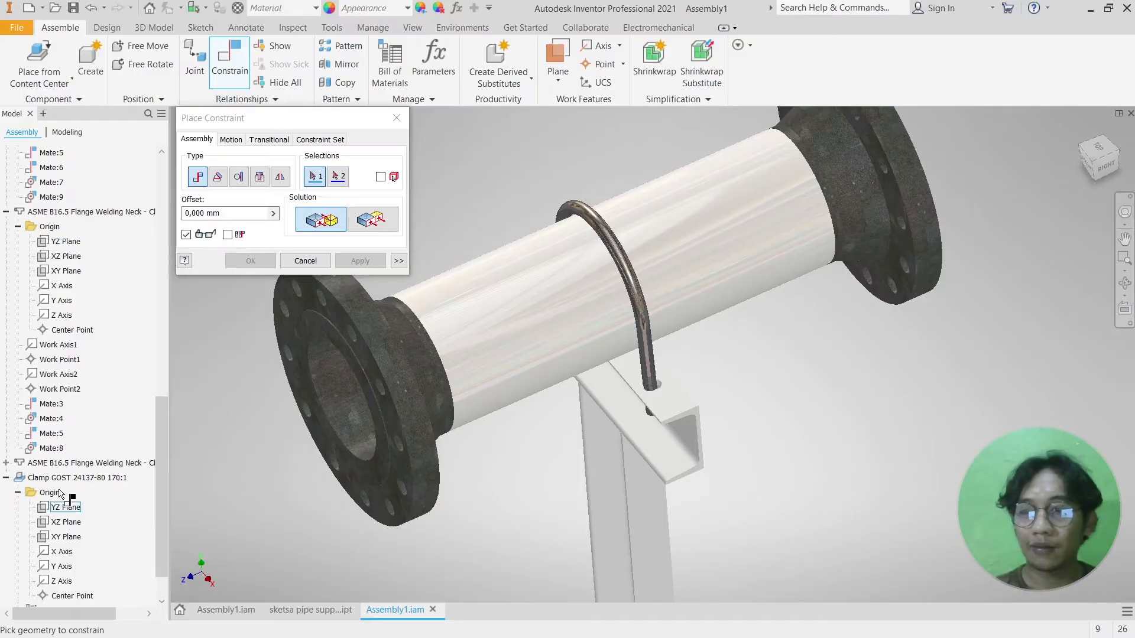
pyautogui.click(66, 537)
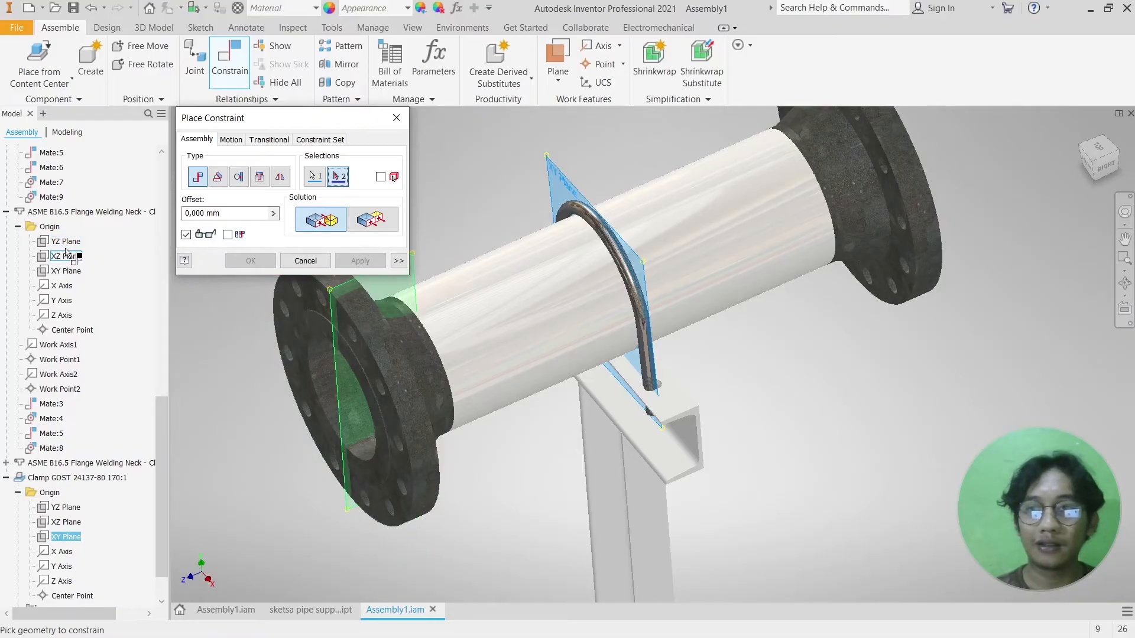
pyautogui.scroll(1, 65, 245)
pyautogui.scroll(5, 65, 245)
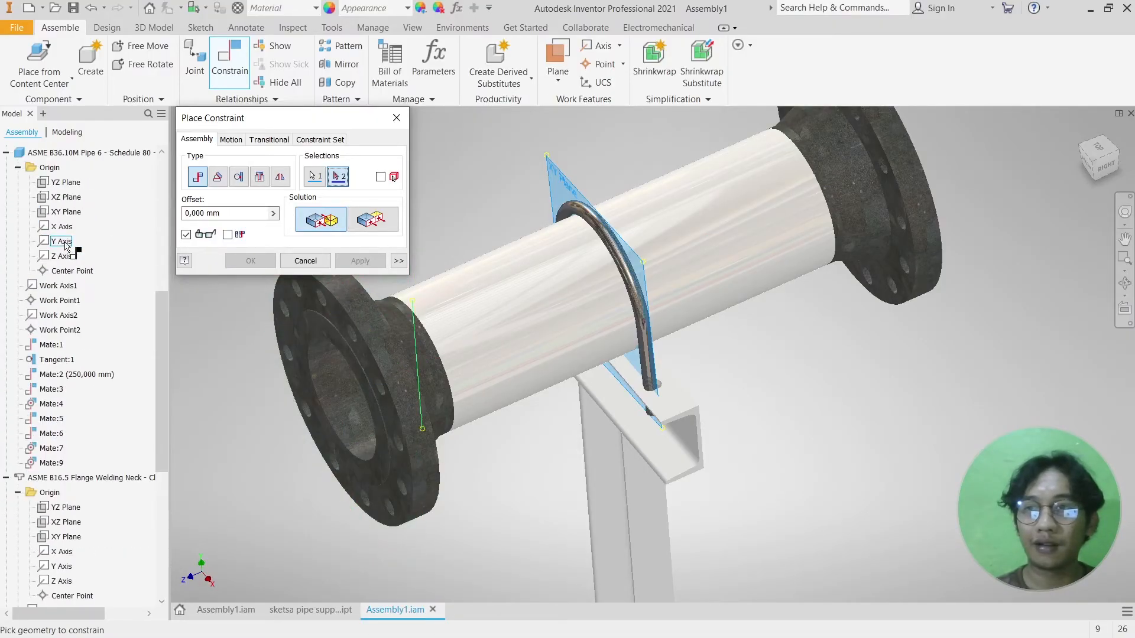
pyautogui.click(69, 183)
pyautogui.scroll(-3, 435, 331)
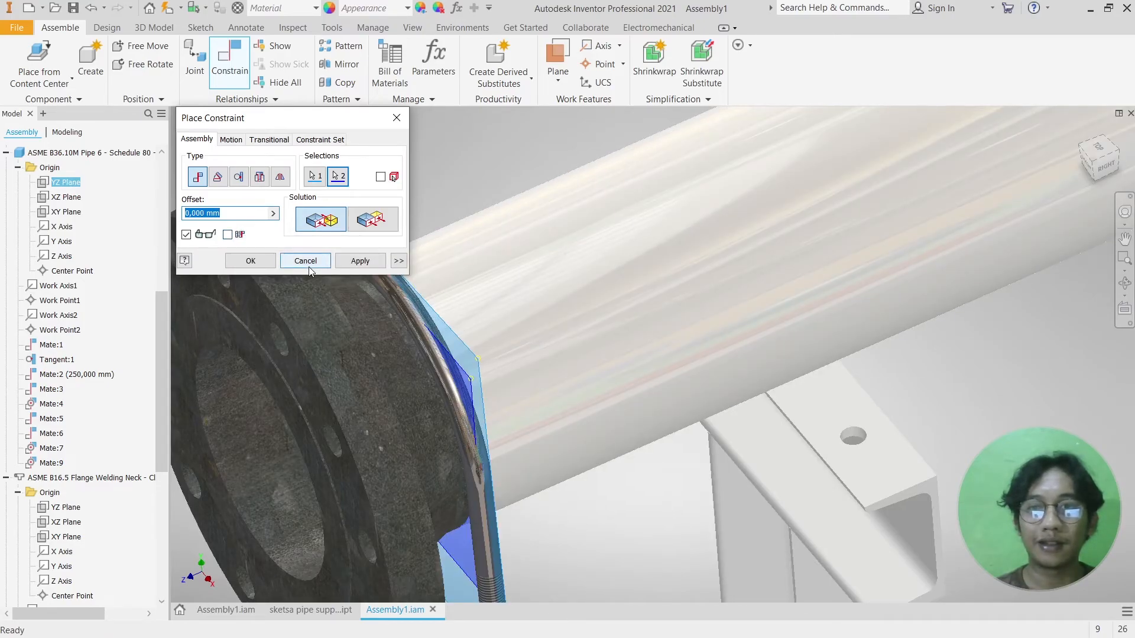
pyautogui.scroll(3, 765, 353)
pyautogui.write('250')
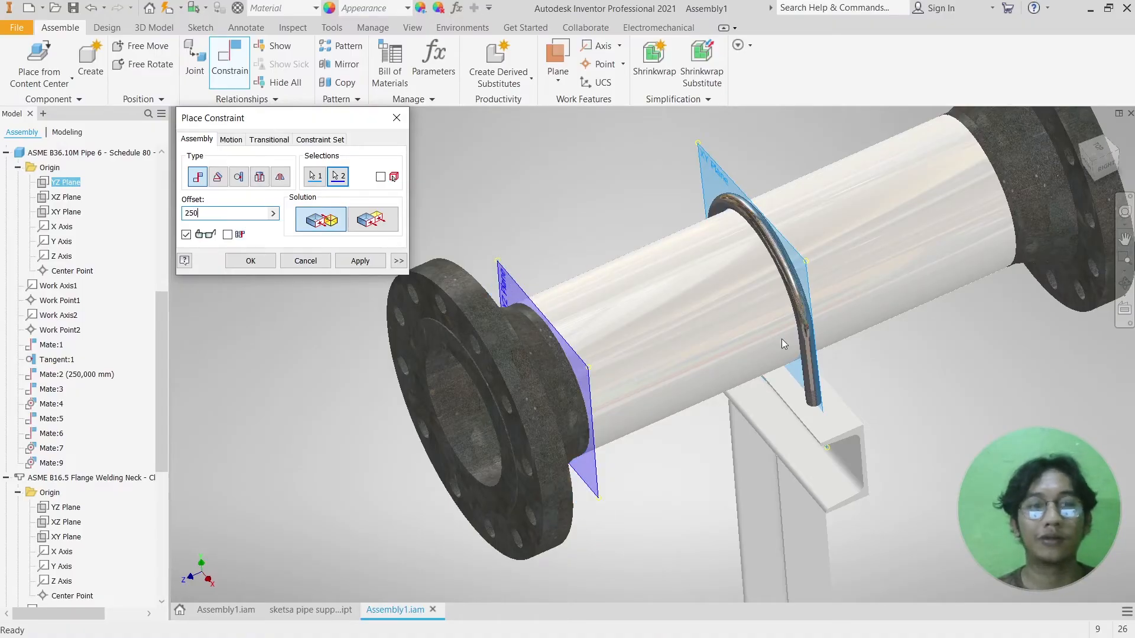
pyautogui.scroll(-3, 821, 411)
pyautogui.scroll(3, 819, 405)
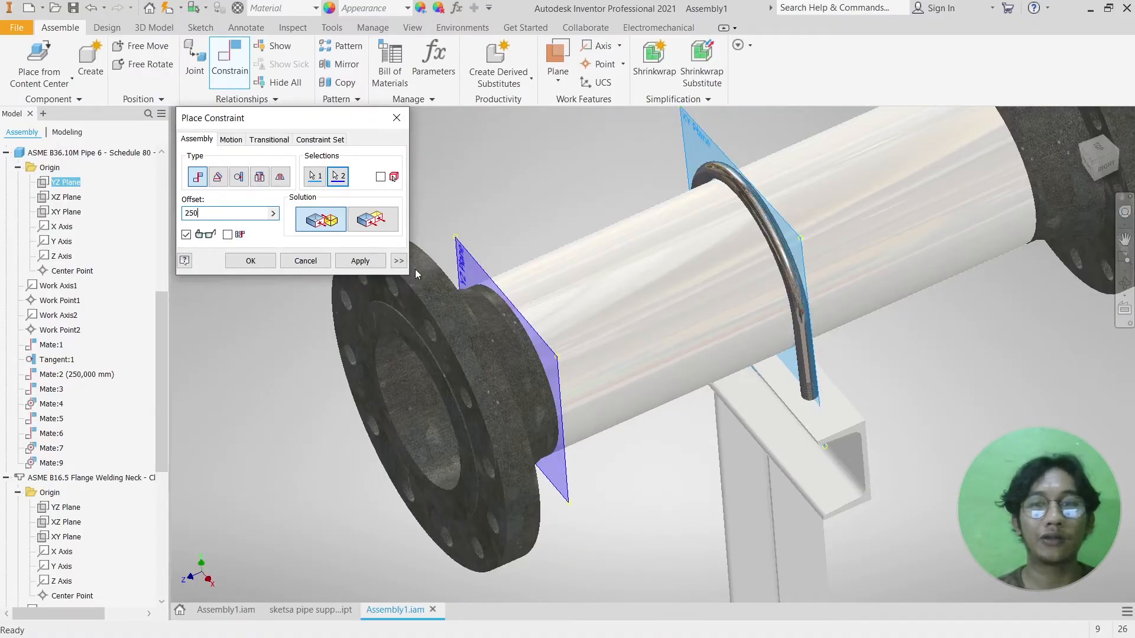
pyautogui.click(250, 262)
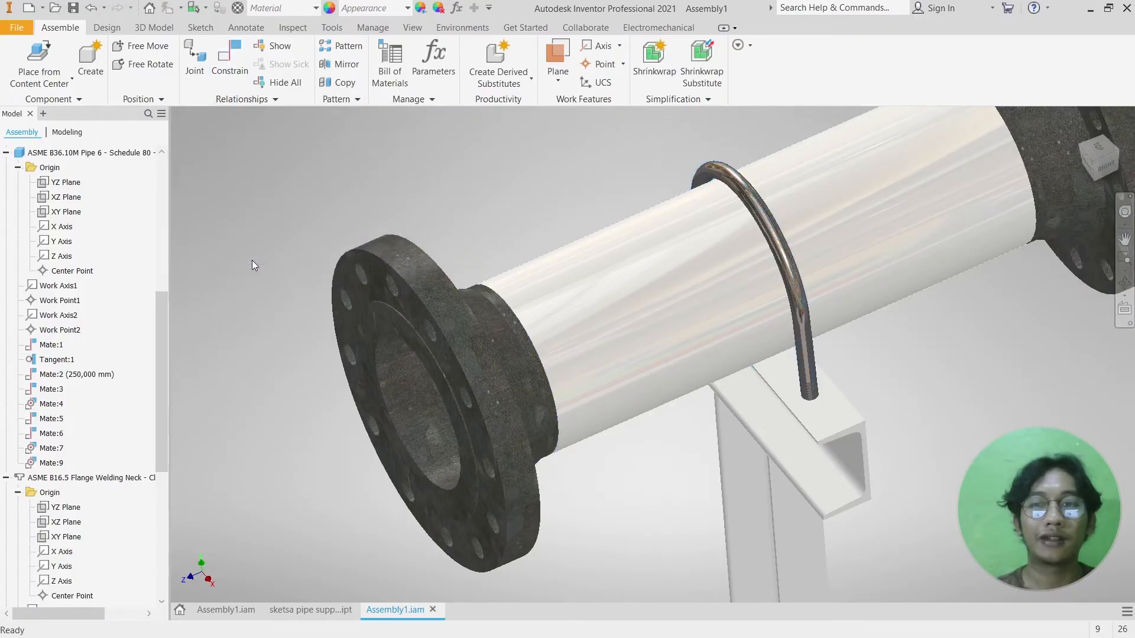
# - Inspect the clamped pipe on its support, and examine the base plate and footing in the finished reference assembly
pyautogui.keyDown('shift'); pyautogui.moveTo(494, 164); pyautogui.dragTo(661, 235, button='middle'); pyautogui.keyUp('shift')
pyautogui.scroll(5, 707, 247)
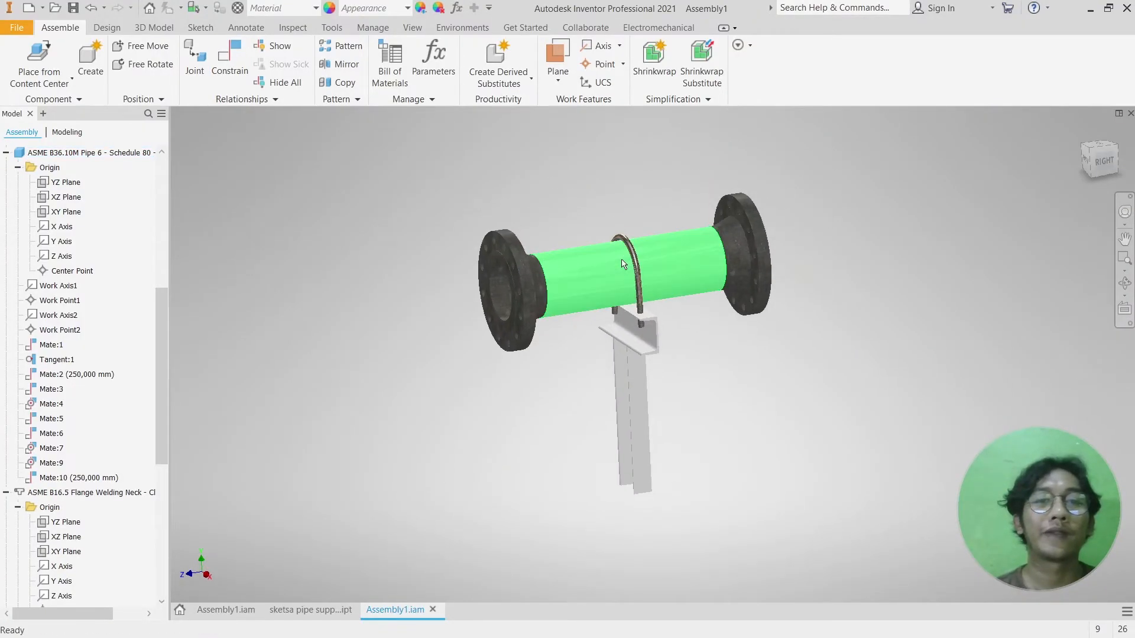
pyautogui.scroll(-3, 707, 247)
pyautogui.scroll(3, 634, 282)
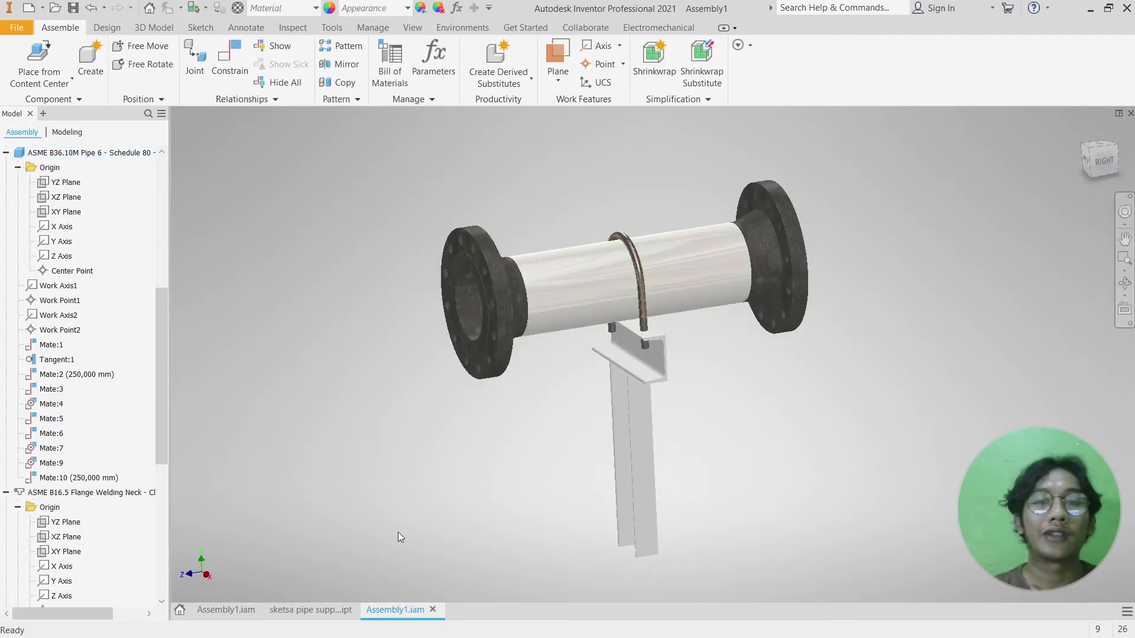
pyautogui.click(213, 613)
pyautogui.scroll(3, 586, 294)
pyautogui.keyDown('shift'); pyautogui.moveTo(586, 294); pyautogui.dragTo(625, 439, button='middle'); pyautogui.keyUp('shift')
pyautogui.scroll(-3, 628, 440)
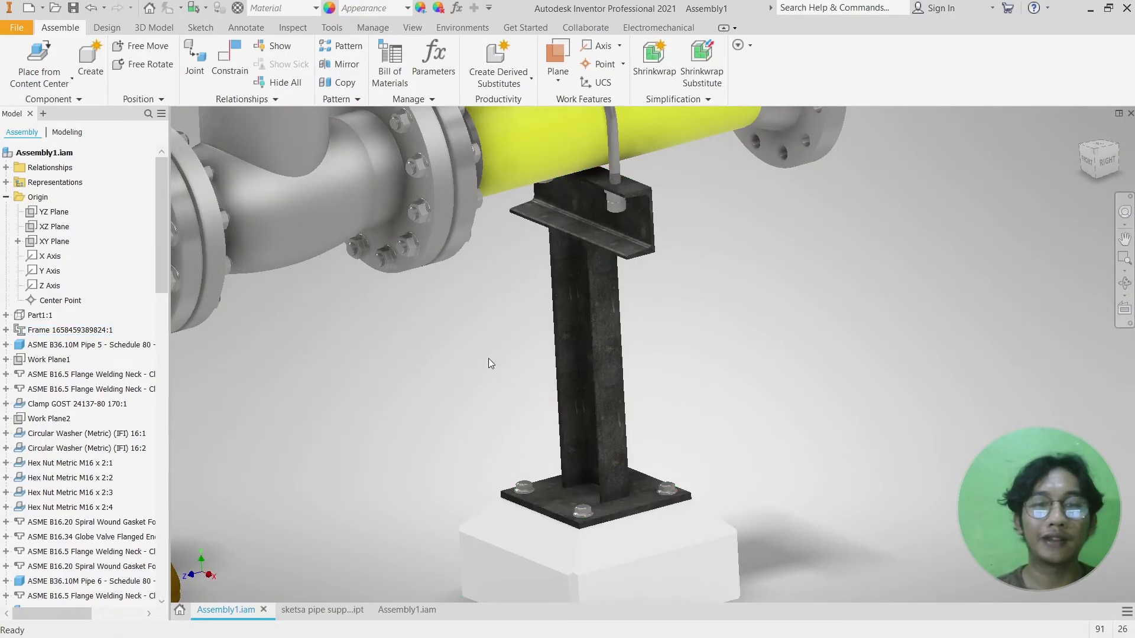
pyautogui.scroll(5, 693, 365)
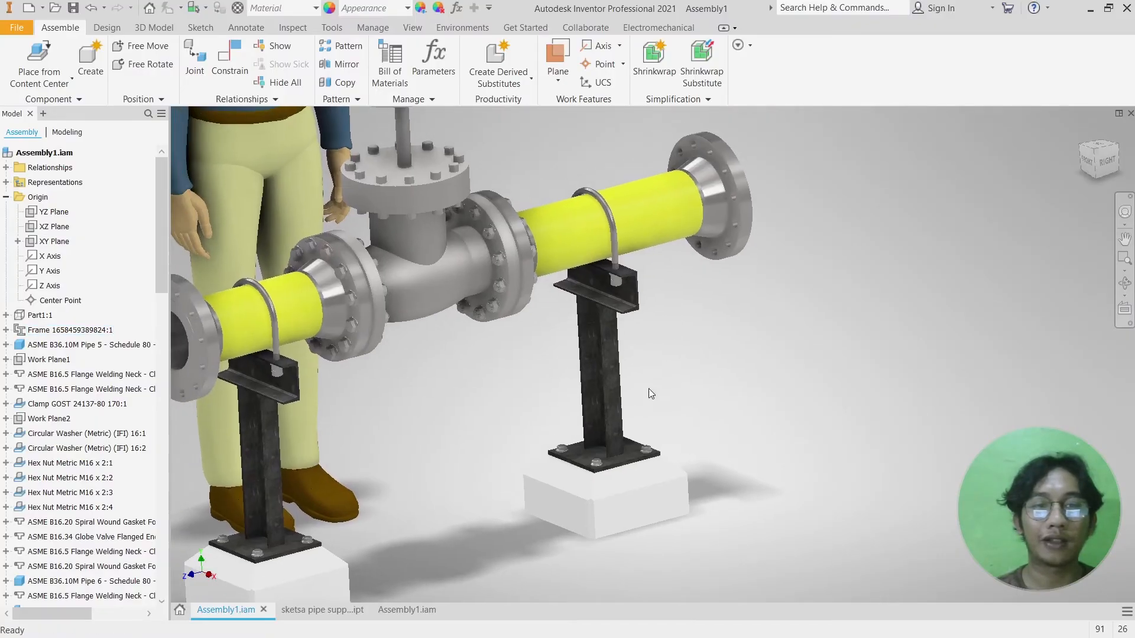
# - Return to the working assembly and open the frame's vertical JIS G 3192 100 x 50 x 5 - 400 channel for in-place part editing
pyautogui.click(407, 609)
pyautogui.keyDown('shift'); pyautogui.moveTo(607, 419); pyautogui.dragTo(627, 300, button='middle'); pyautogui.keyUp('shift')
pyautogui.scroll(-8, 652, 442)
pyautogui.click(702, 398)
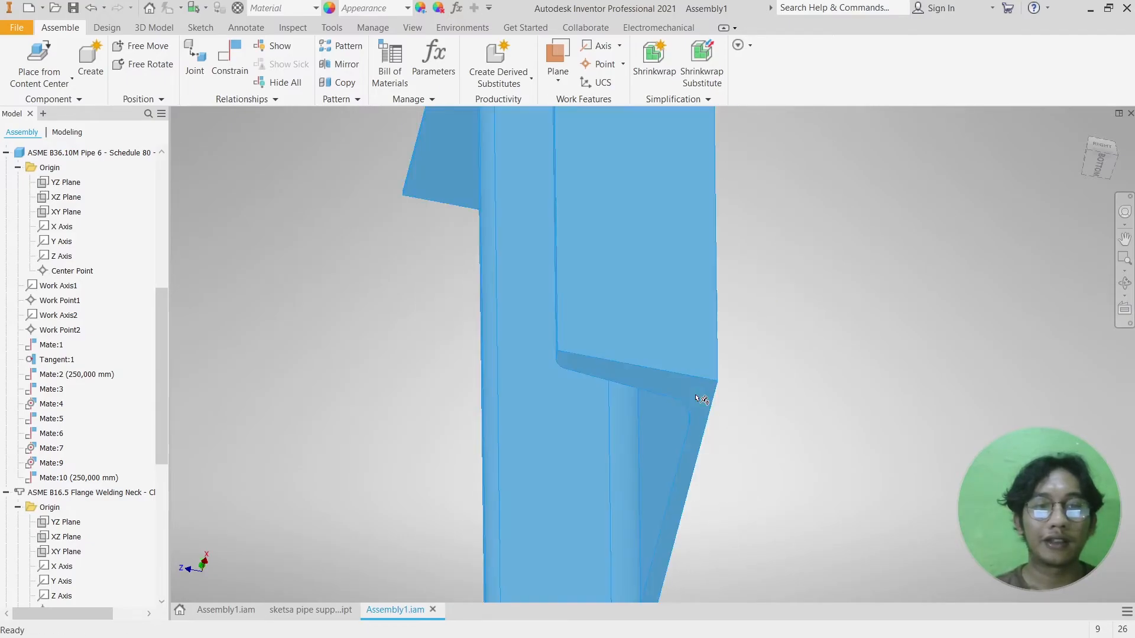
pyautogui.doubleClick(698, 395)
pyautogui.scroll(5, 680, 279)
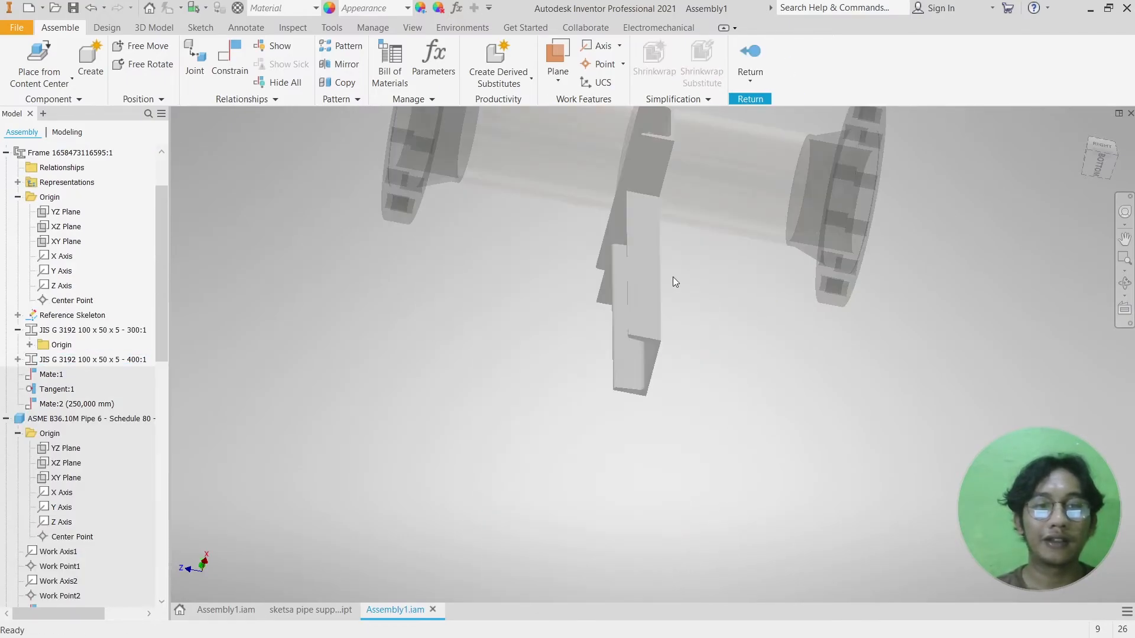
pyautogui.doubleClick(640, 307)
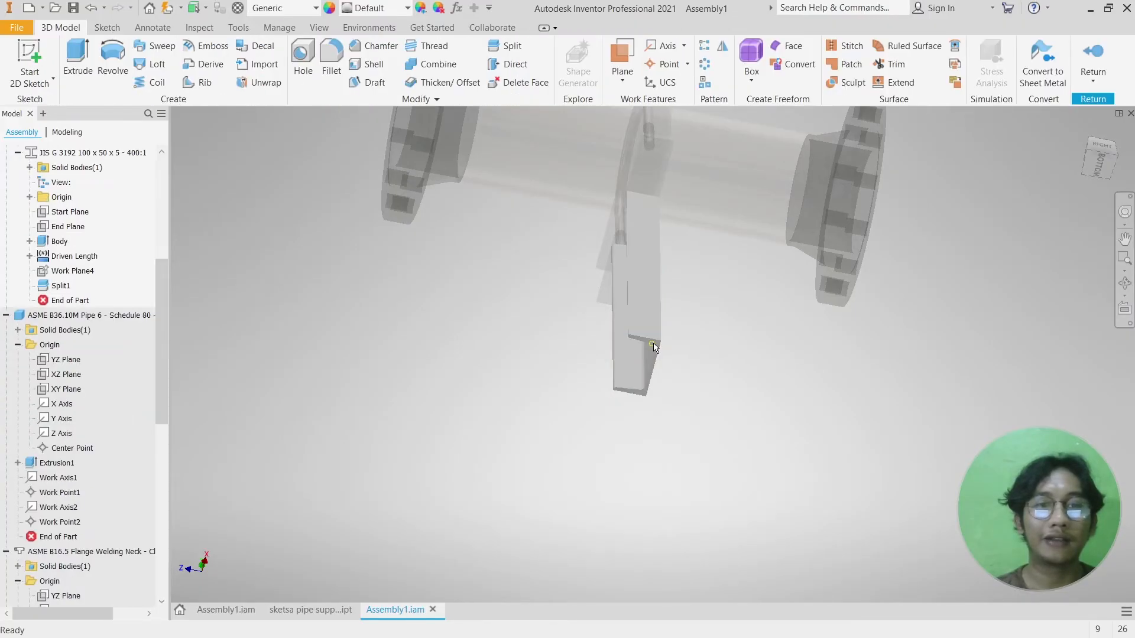
# - Start a sketch on the vertical channel's lower end face and project its flange and web outer edges
pyautogui.scroll(-5, 654, 348)
pyautogui.scroll(2, 644, 413)
pyautogui.click(640, 436)
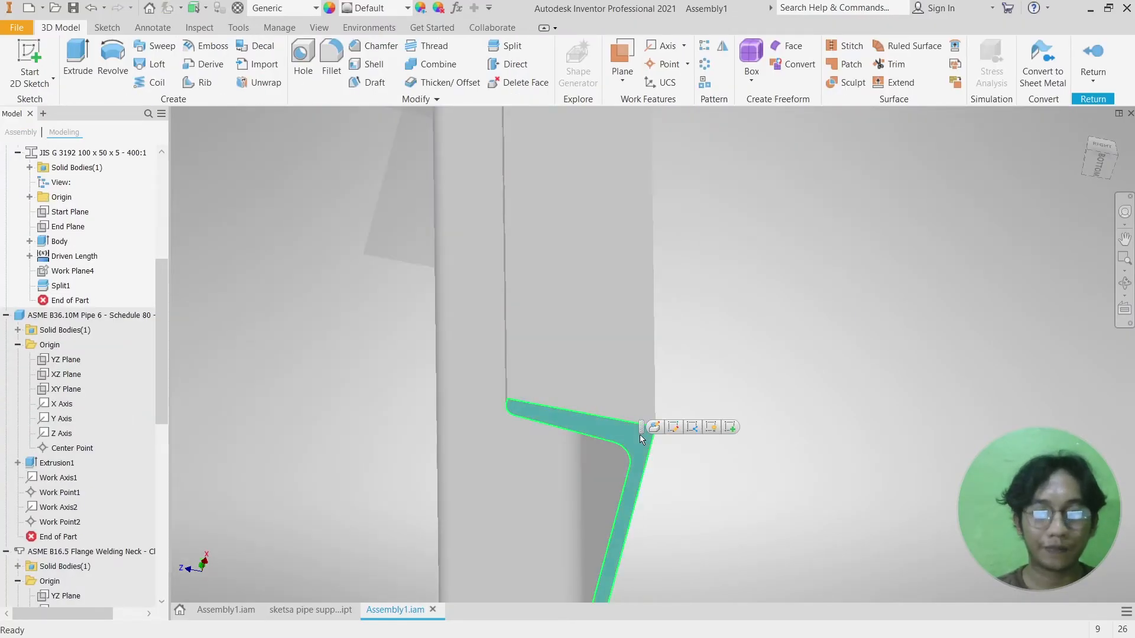
pyautogui.click(730, 427)
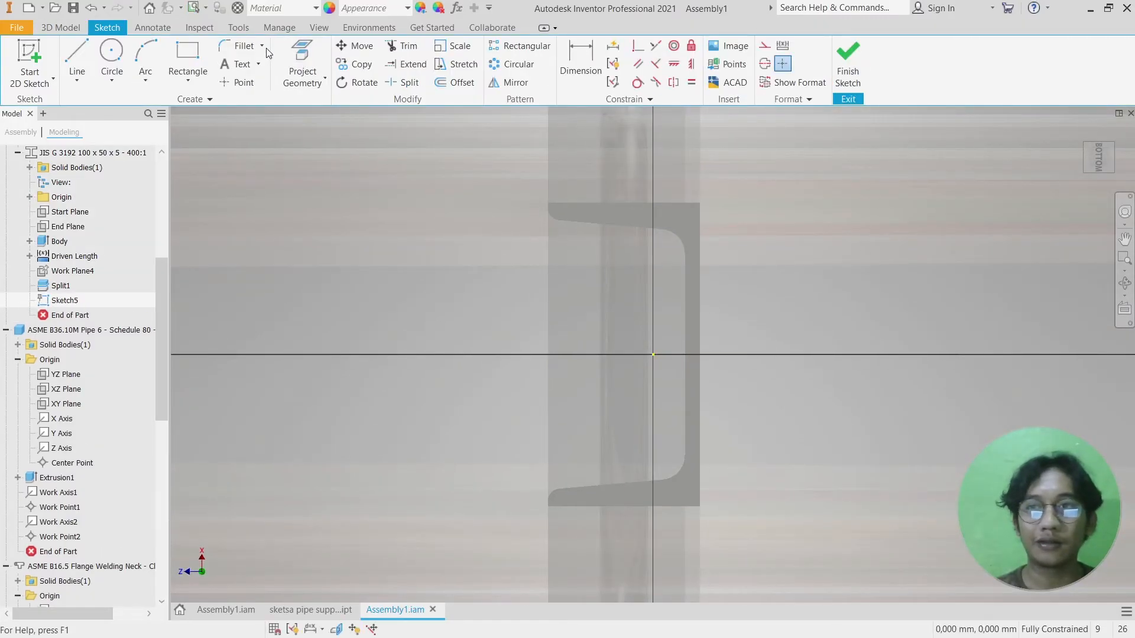
pyautogui.click(302, 62)
pyautogui.click(649, 203)
pyautogui.click(699, 248)
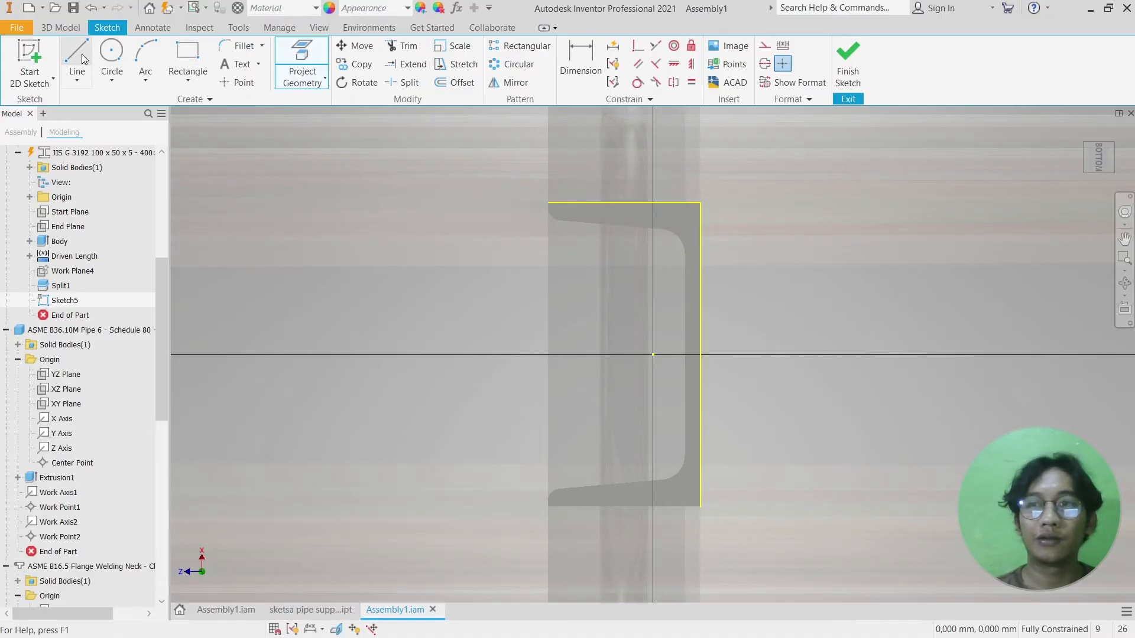
# - Draw a 200 x 200 mm center rectangle aligned with the midpoints of the projected channel edges
pyautogui.click(188, 74)
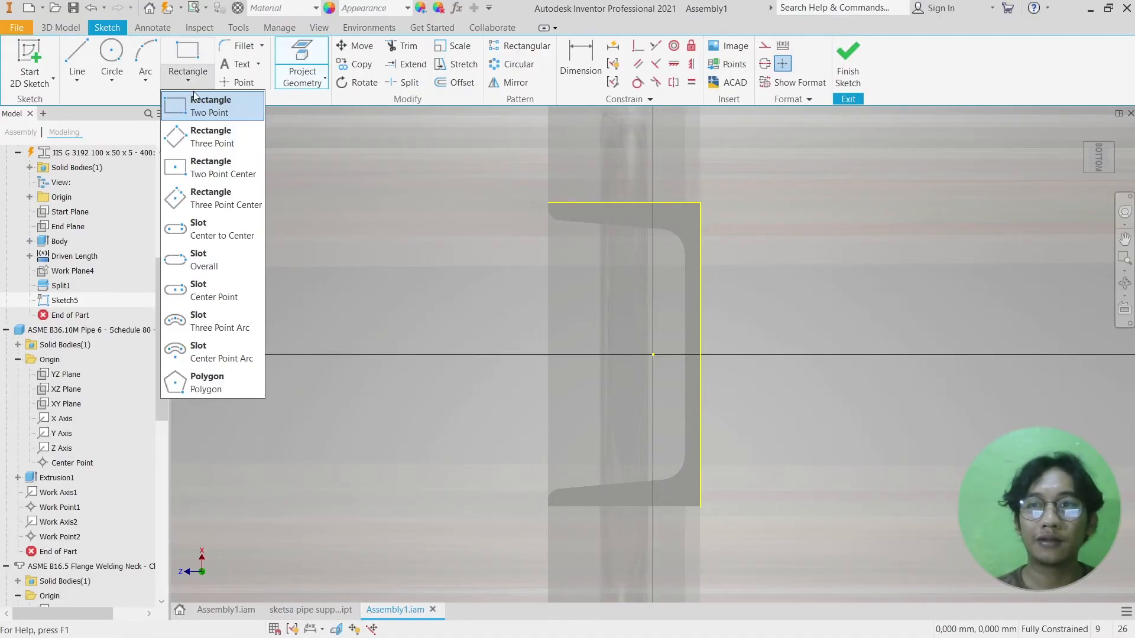
pyautogui.click(218, 173)
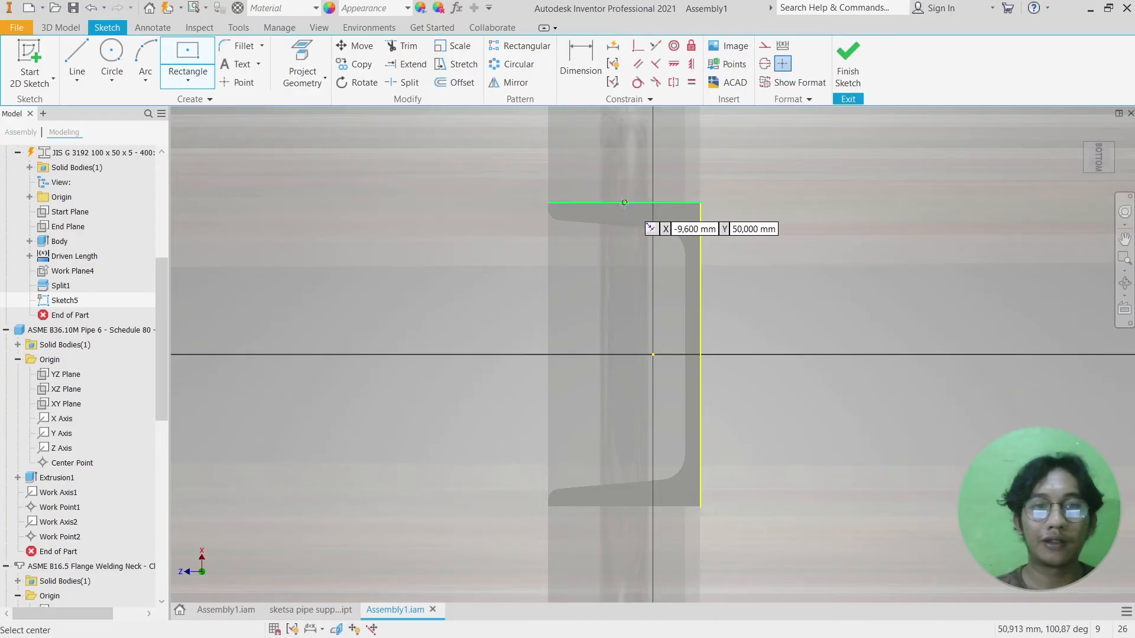
pyautogui.click(624, 354)
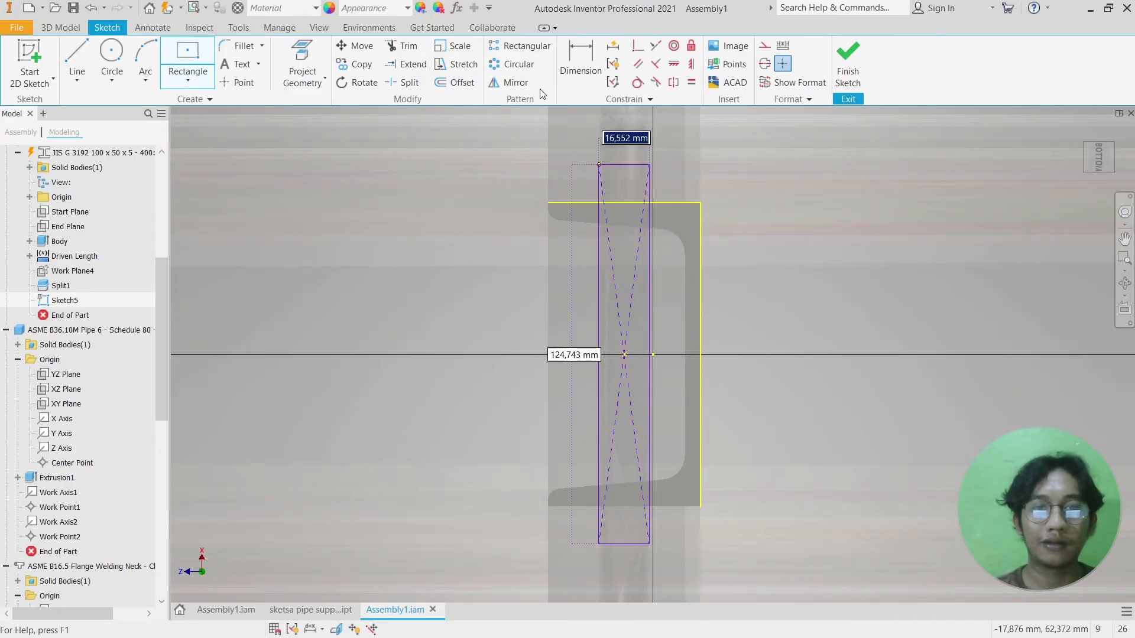
pyautogui.scroll(-3, 491, 142)
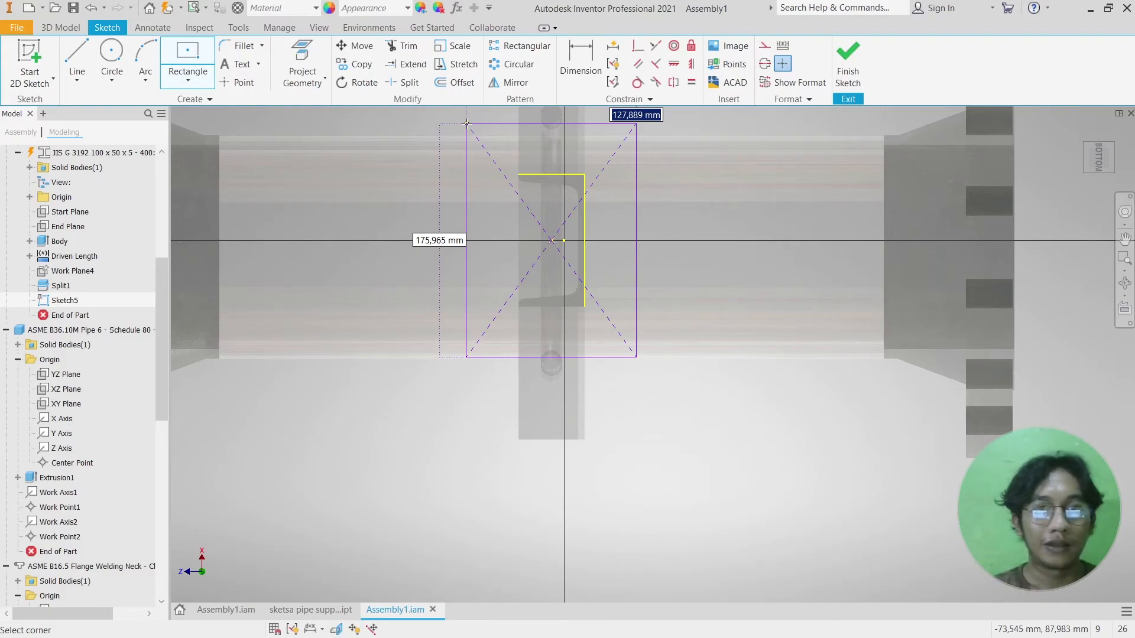
pyautogui.write('200')
pyautogui.press('Tab')
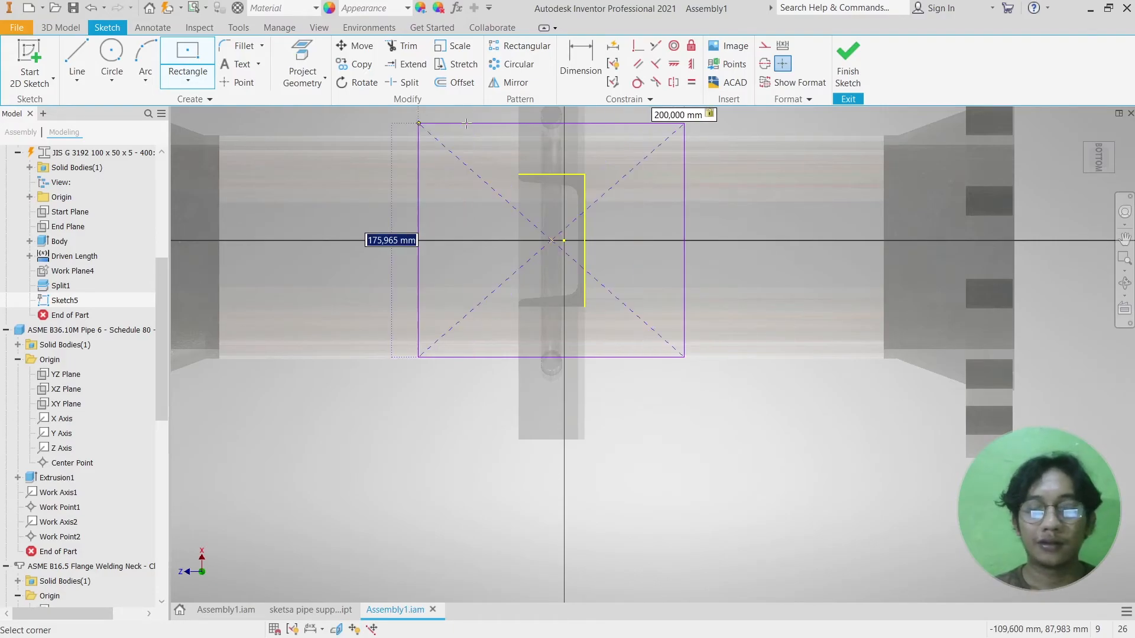
pyautogui.write('20')
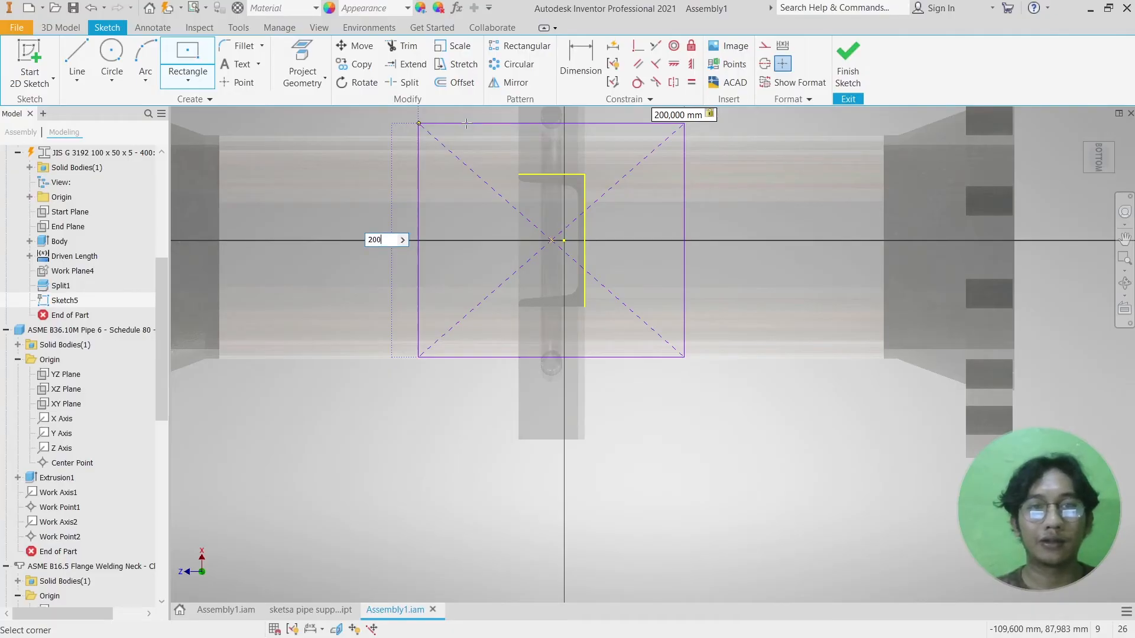
pyautogui.write('0')
pyautogui.press('Tab')
pyautogui.scroll(2, 495, 209)
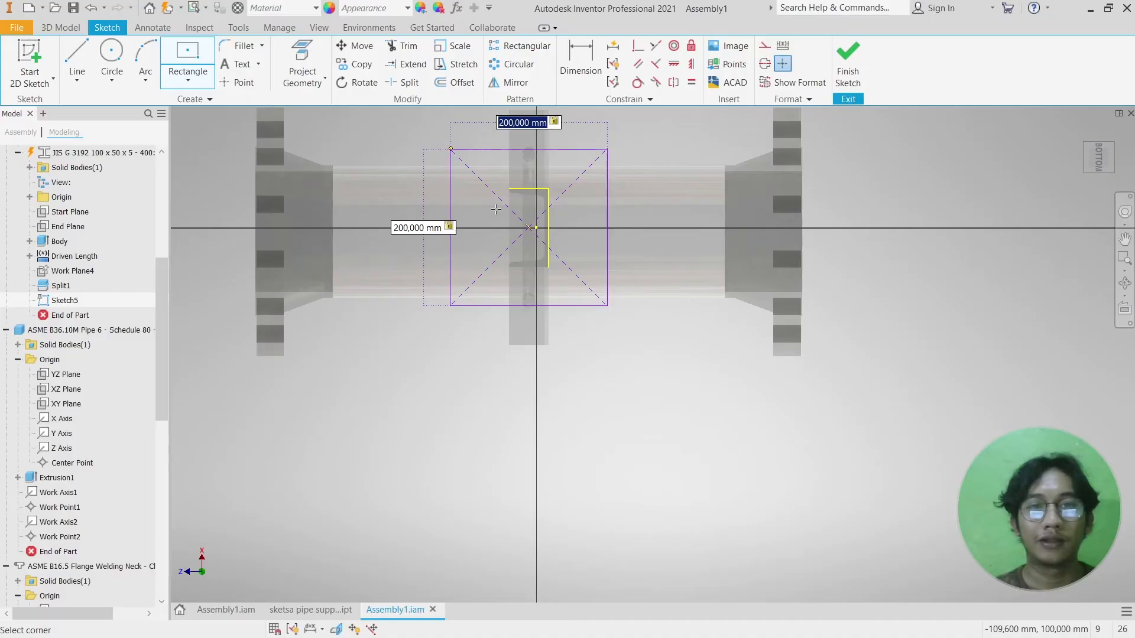
pyautogui.press('Return')
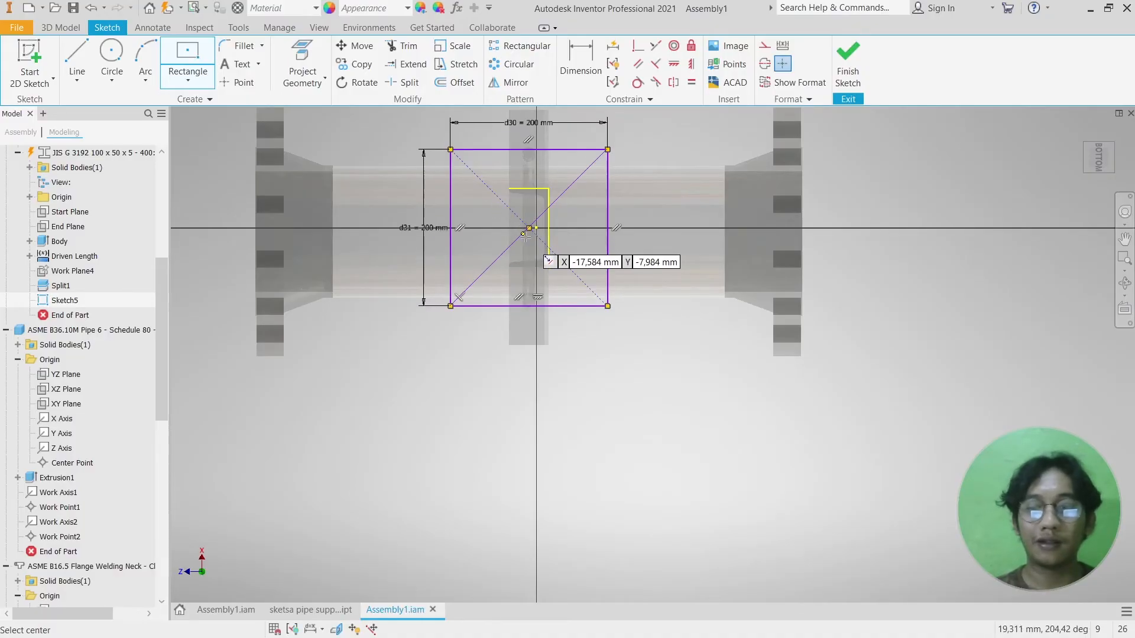
pyautogui.scroll(-2, 535, 158)
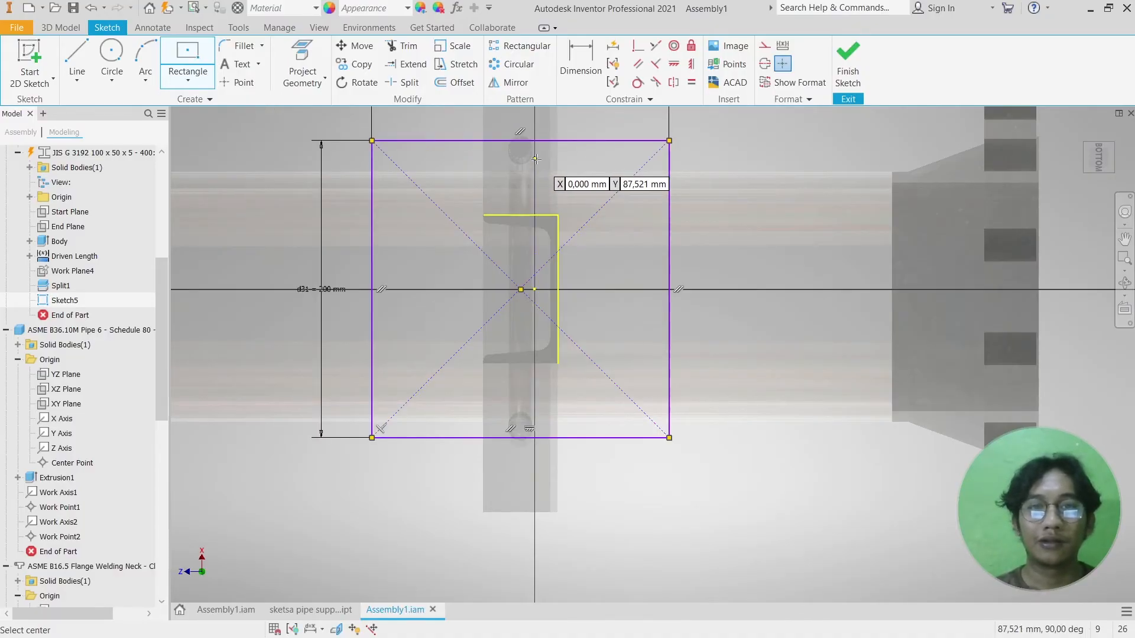
pyautogui.press('Escape')
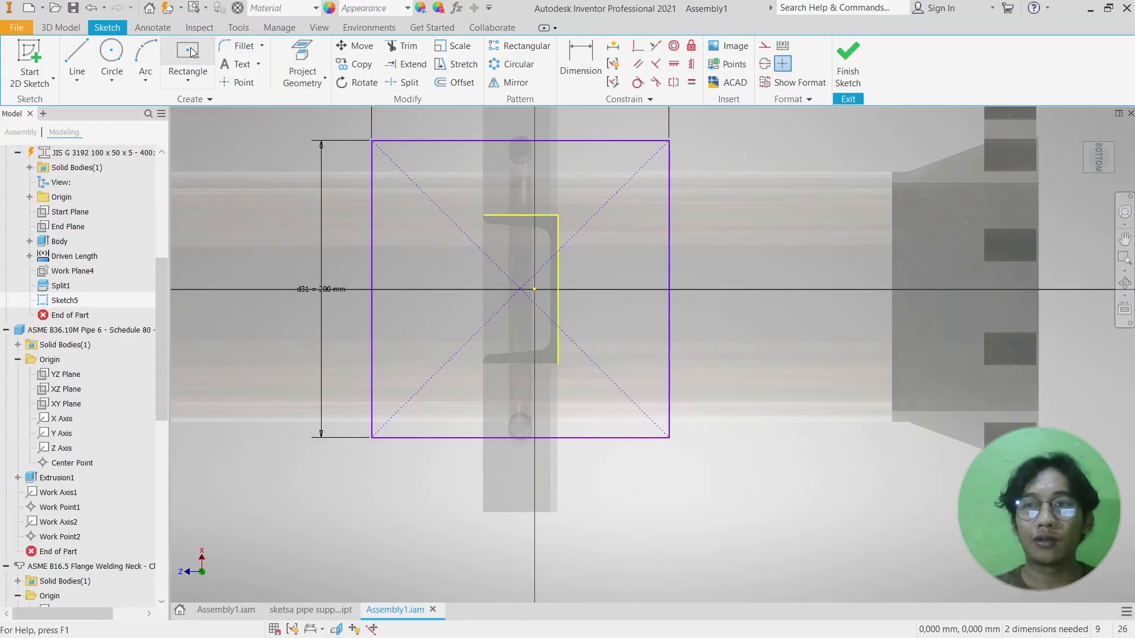
# - Offset the base plate square 25 mm inward
pyautogui.click(458, 86)
pyautogui.click(523, 145)
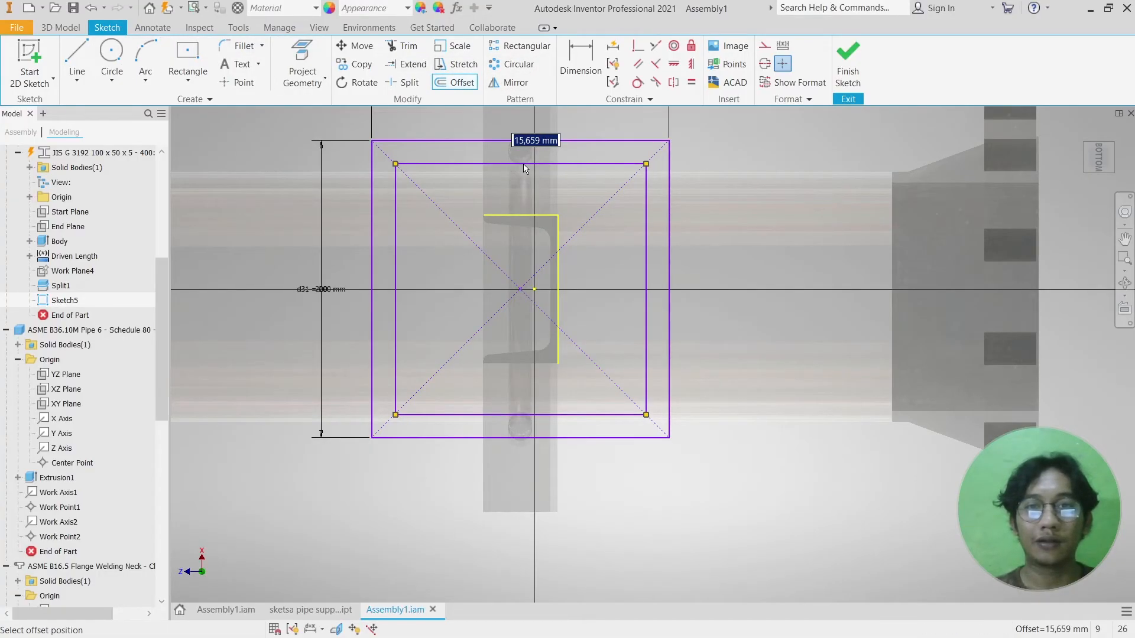
pyautogui.write('20')
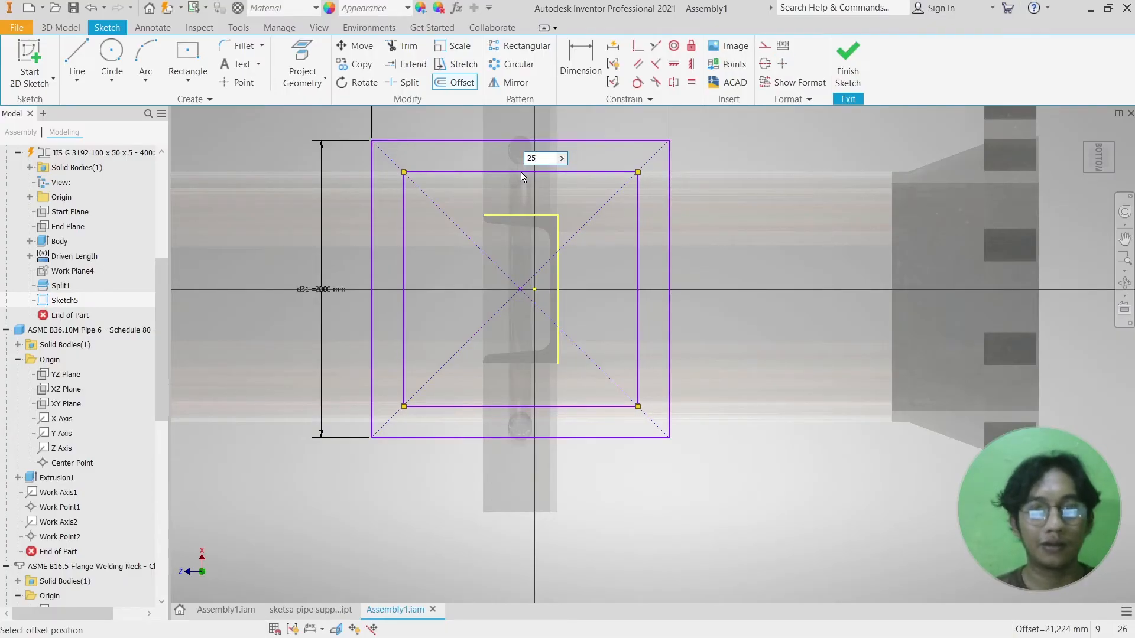
pyautogui.press('Return')
# - Draw a 16 mm diameter circle at each of the four corners of the inner offset square
pyautogui.press('c')
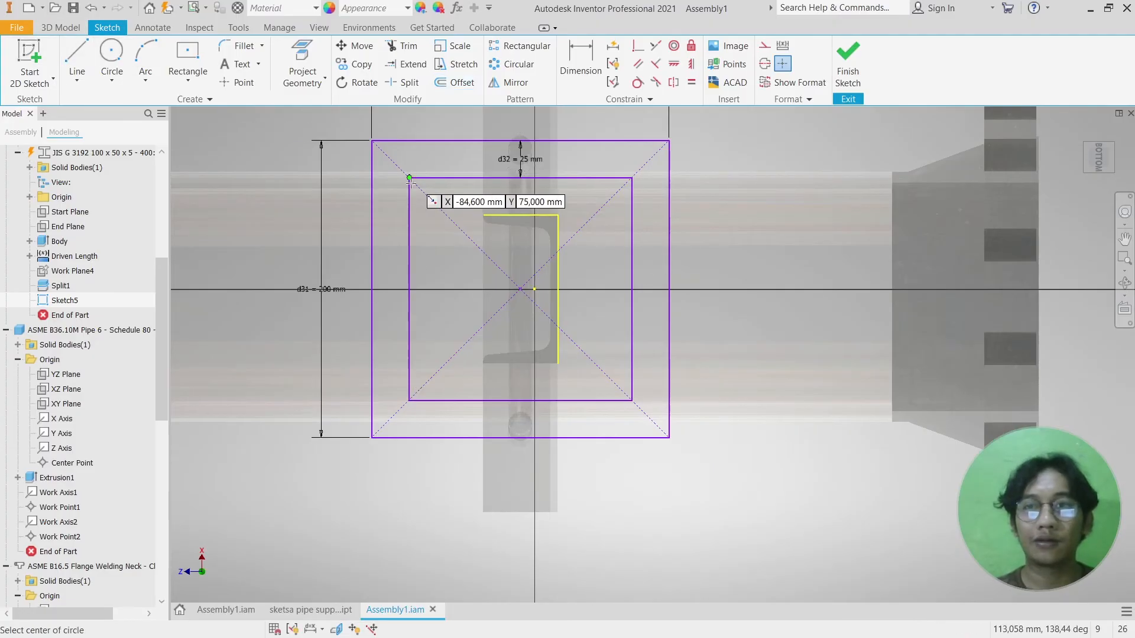
pyautogui.click(409, 178)
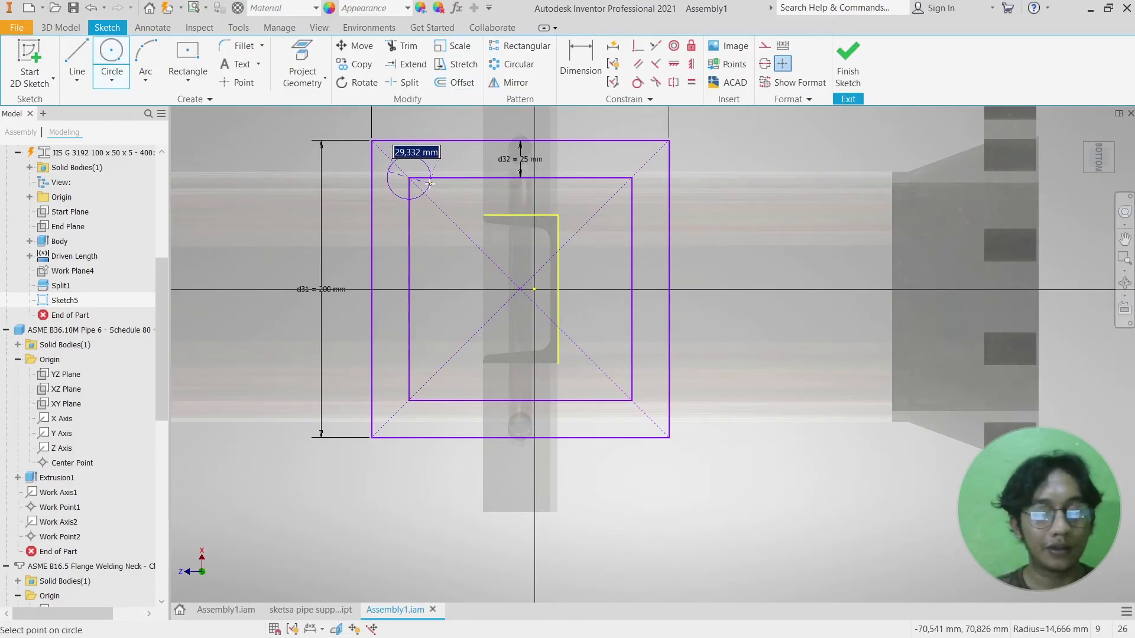
pyautogui.write('16')
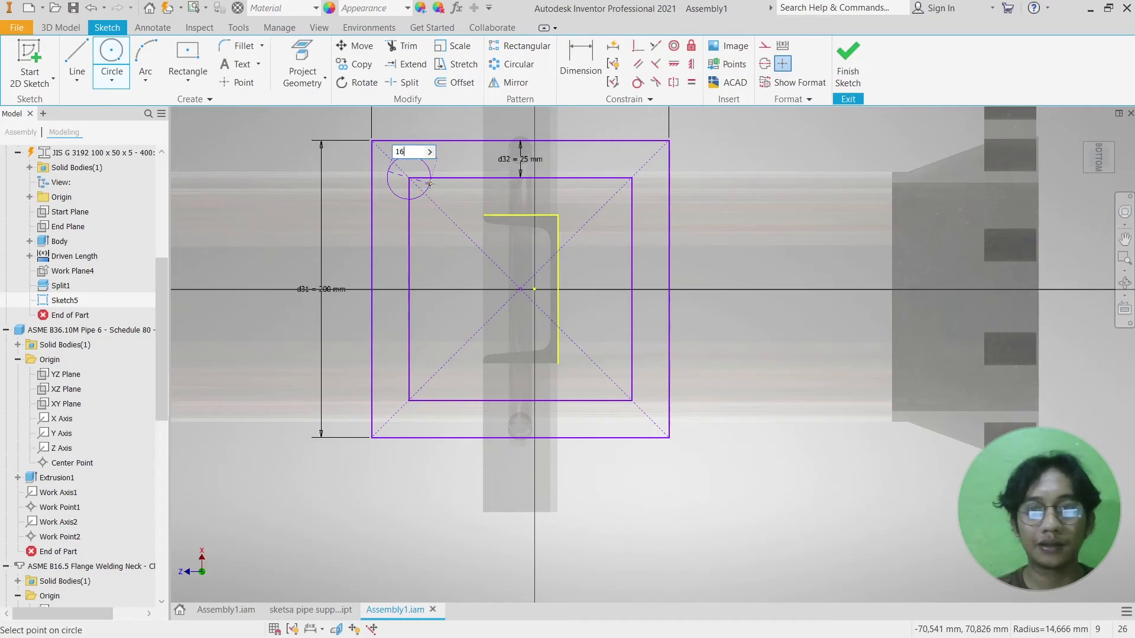
pyautogui.press('Return')
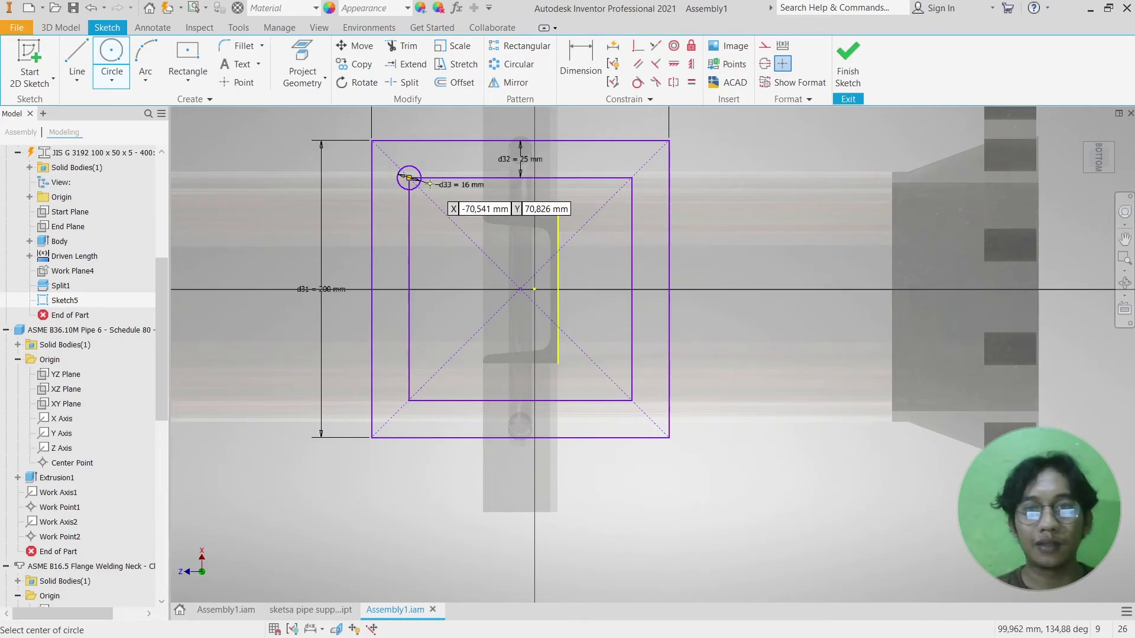
pyautogui.click(632, 177)
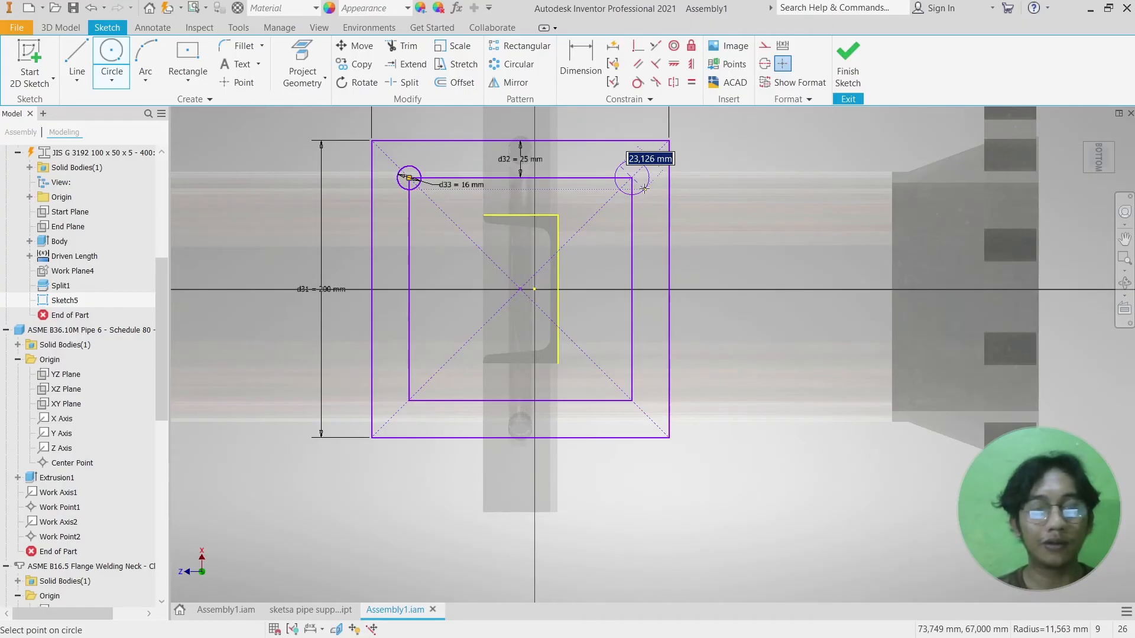
pyautogui.write('16')
pyautogui.press('Return')
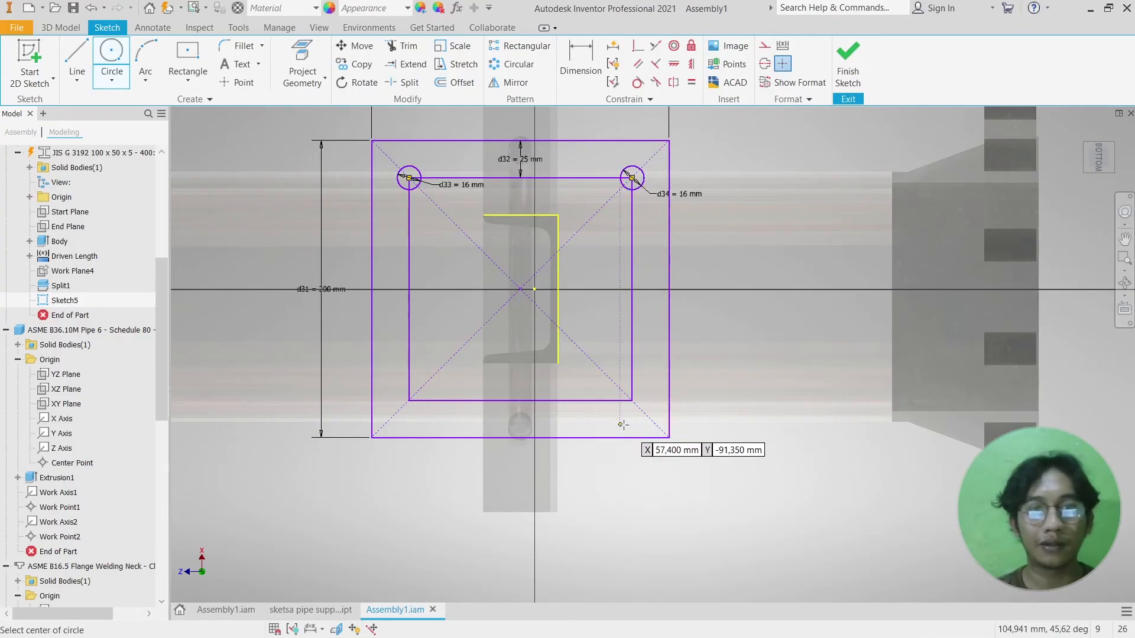
pyautogui.click(631, 401)
pyautogui.write('16')
pyautogui.press('Return')
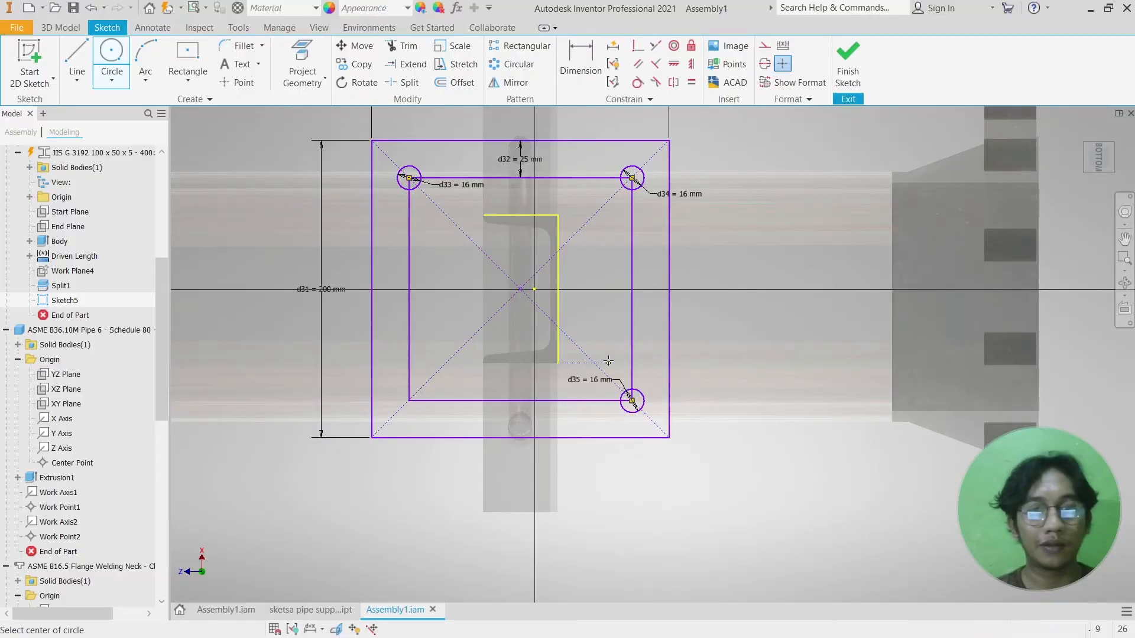
pyautogui.click(409, 400)
pyautogui.write('16')
pyautogui.press('Return')
pyautogui.press('Escape')
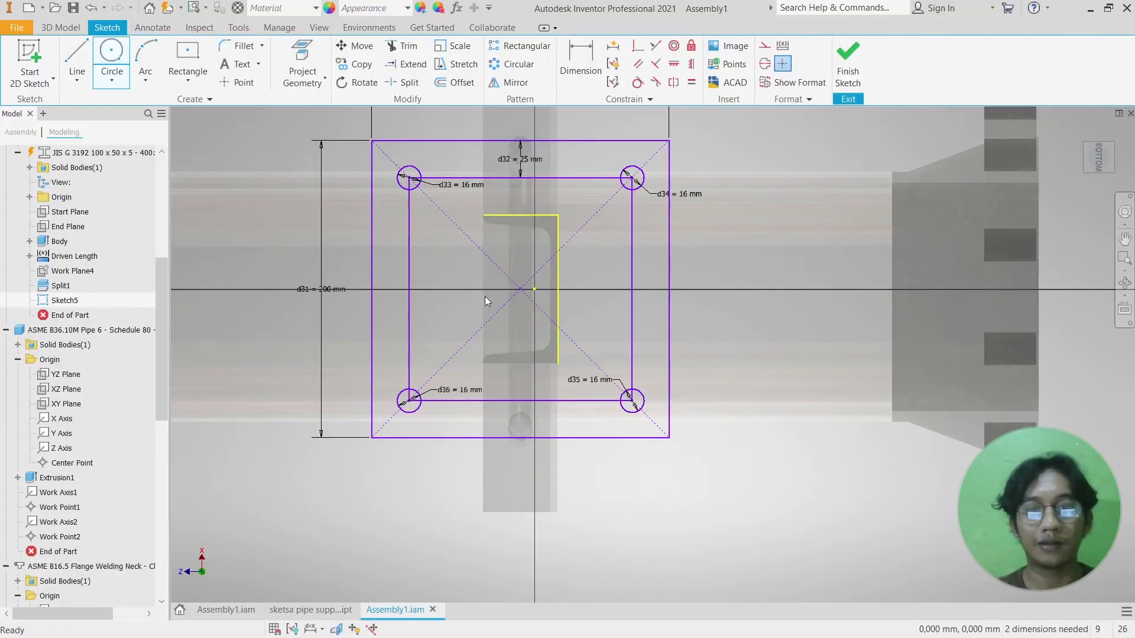
# - Delete the four lines of the inner offset square, keeping the corner circles
pyautogui.click(414, 222)
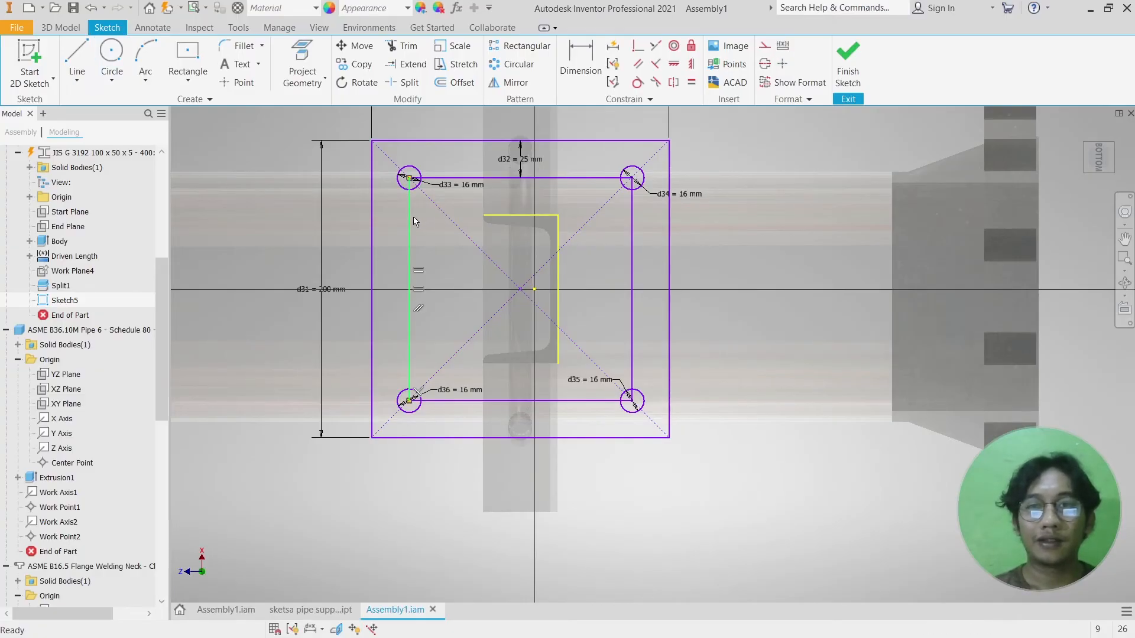
pyautogui.press('Delete')
pyautogui.click(492, 177)
pyautogui.press('Delete')
pyautogui.click(632, 243)
pyautogui.press('Delete')
pyautogui.click(558, 401)
pyautogui.press('Delete')
# - Extrude the square profile with its four holes 10 mm as a base plate joined to the channel, and return to the assembly
pyautogui.press('e')
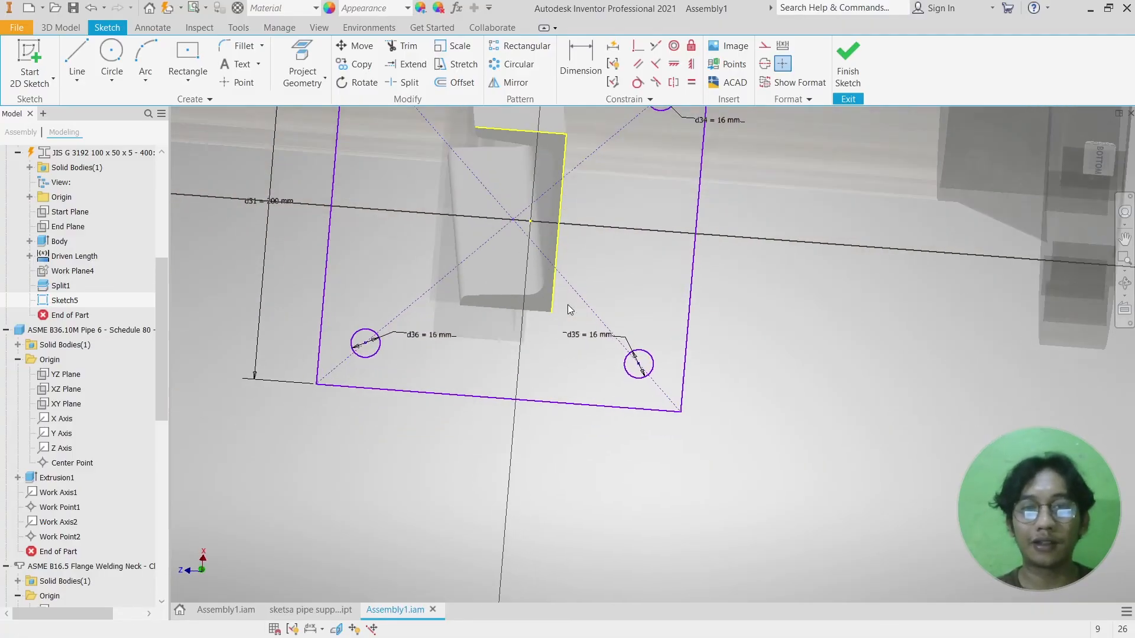
pyautogui.click(650, 321)
pyautogui.scroll(-3, 650, 320)
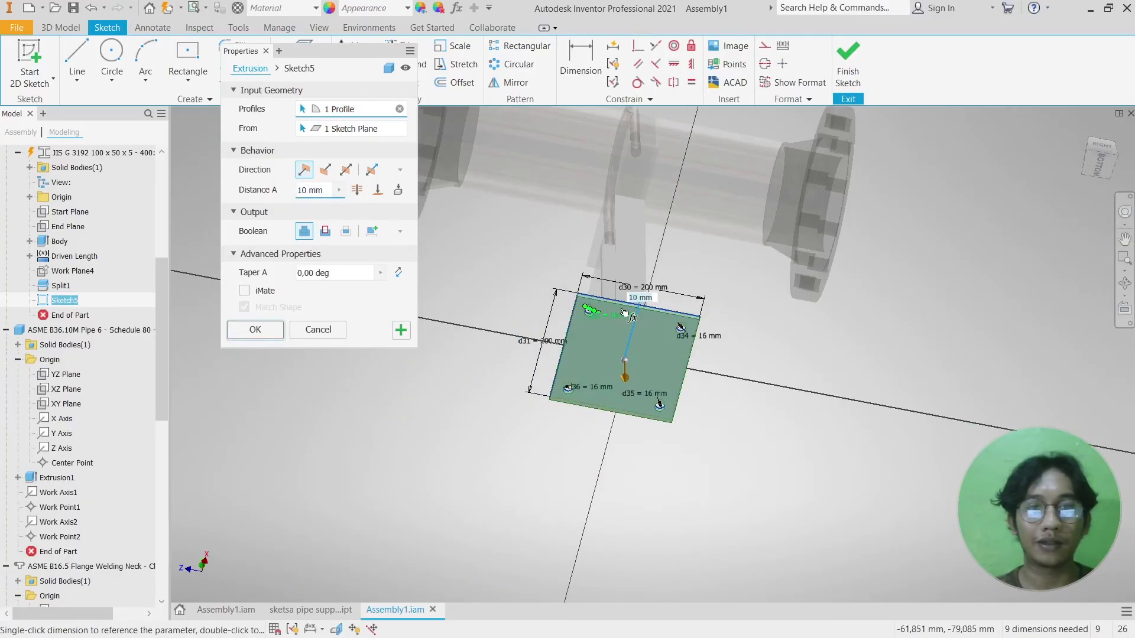
pyautogui.click(255, 329)
pyautogui.keyDown('shift'); pyautogui.moveTo(586, 271); pyautogui.dragTo(593, 370, button='middle'); pyautogui.keyUp('shift')
pyautogui.scroll(-3, 599, 374)
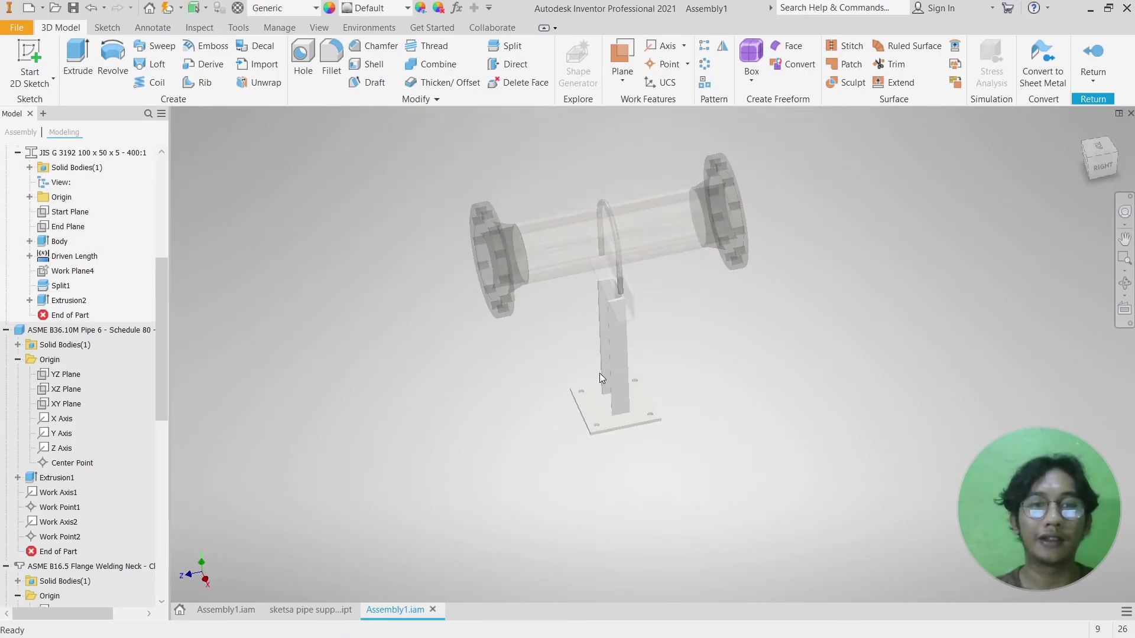
pyautogui.click(1093, 59)
# - Examine the clamp's threaded legs, the channel support and the new base plate from several angles
pyautogui.keyDown('shift'); pyautogui.moveTo(773, 228); pyautogui.dragTo(670, 232, button='middle'); pyautogui.keyUp('shift')
pyautogui.scroll(-6, 774, 260)
pyautogui.scroll(1, 775, 261)
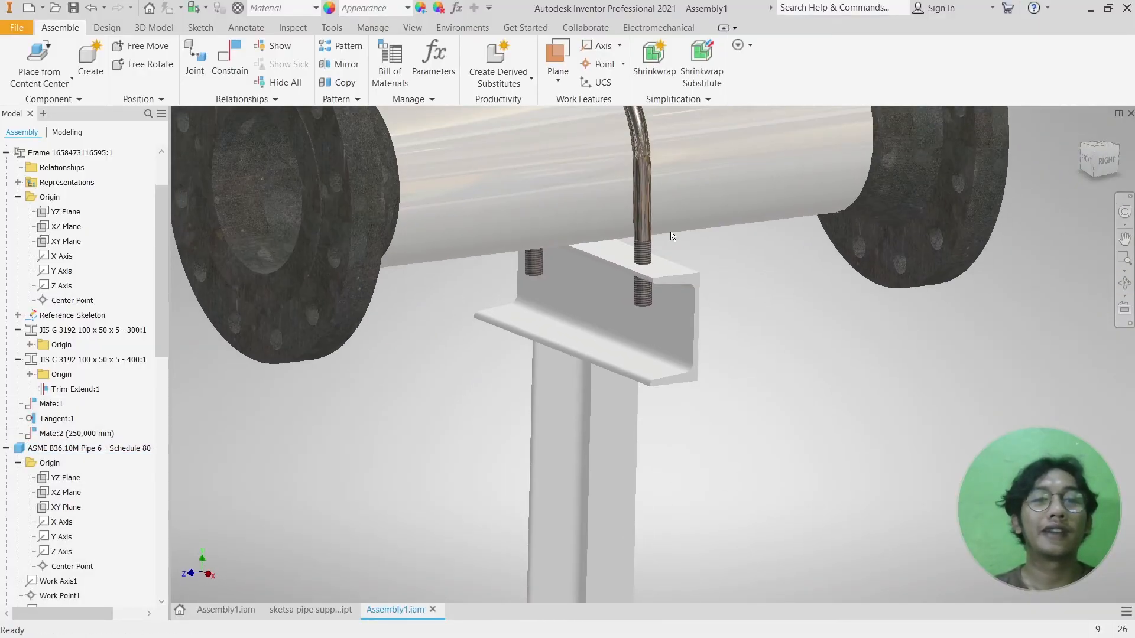
pyautogui.scroll(3, 670, 236)
pyautogui.click(742, 323)
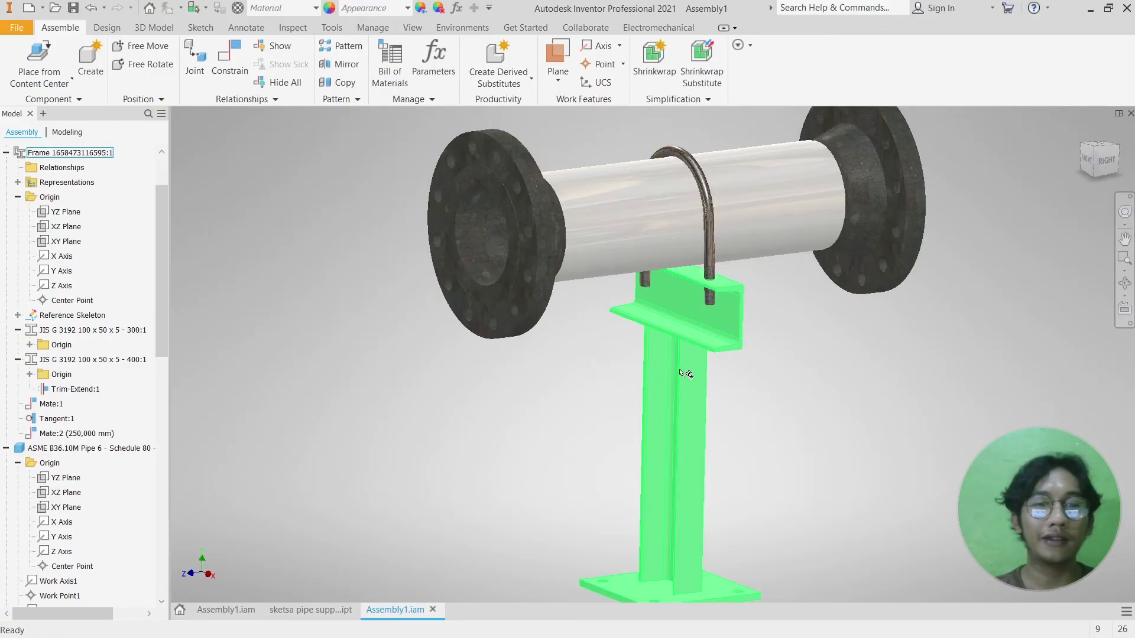
pyautogui.keyDown('shift'); pyautogui.moveTo(693, 284); pyautogui.dragTo(697, 366, button='middle'); pyautogui.keyUp('shift')
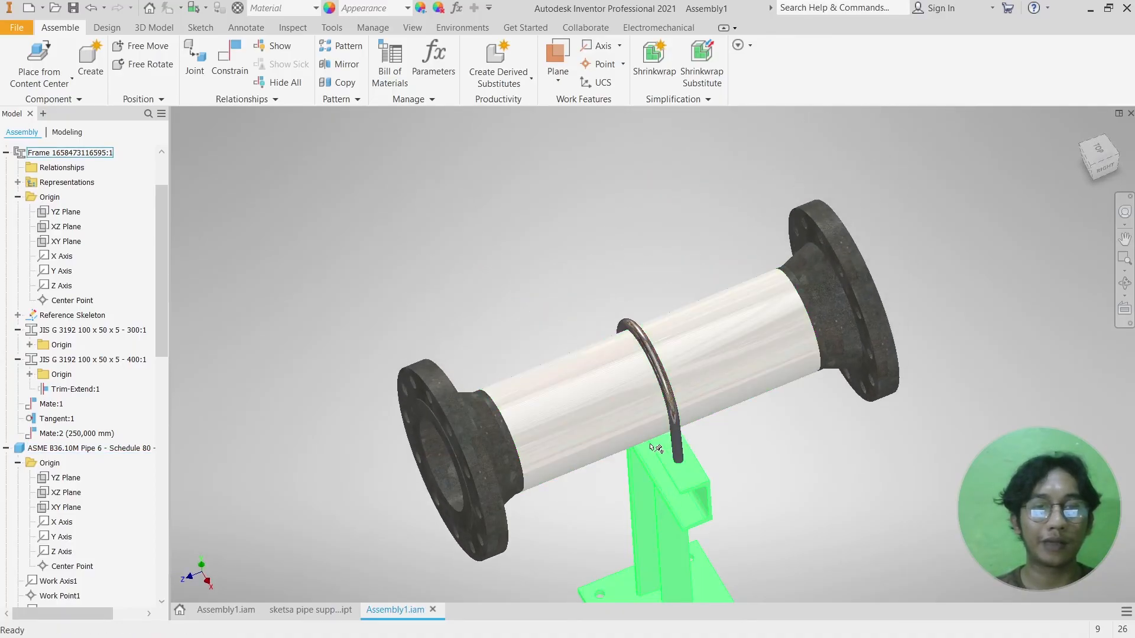
pyautogui.scroll(5, 686, 355)
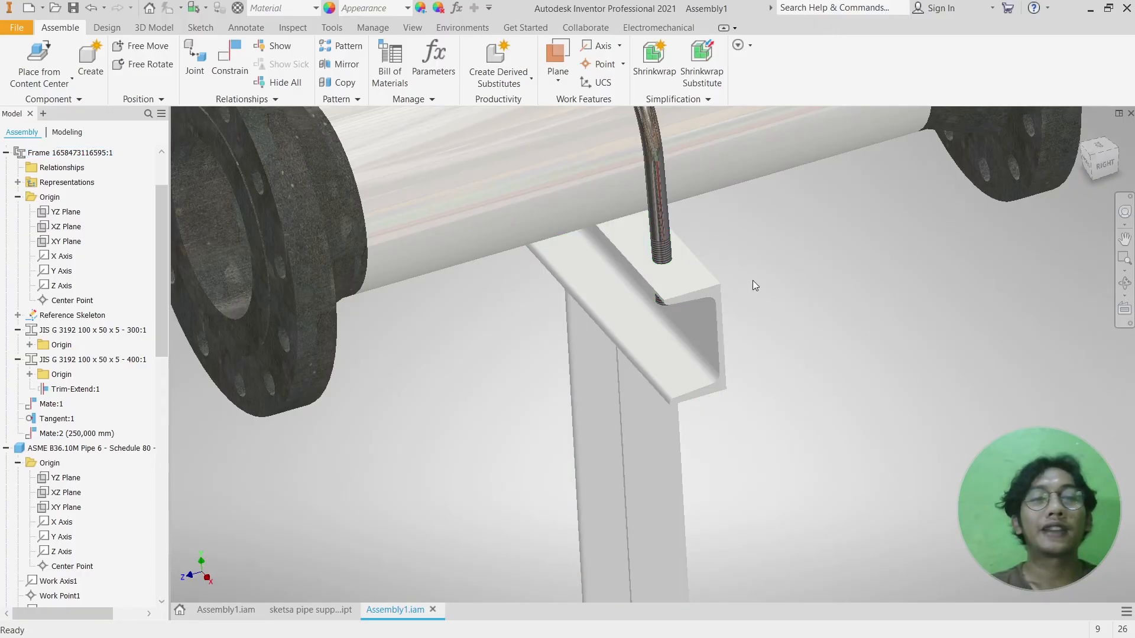
pyautogui.scroll(-5, 753, 280)
pyautogui.moveTo(796, 239); pyautogui.dragTo(754, 279, button='middle')
pyautogui.scroll(-3, 767, 313)
pyautogui.scroll(4, 753, 279)
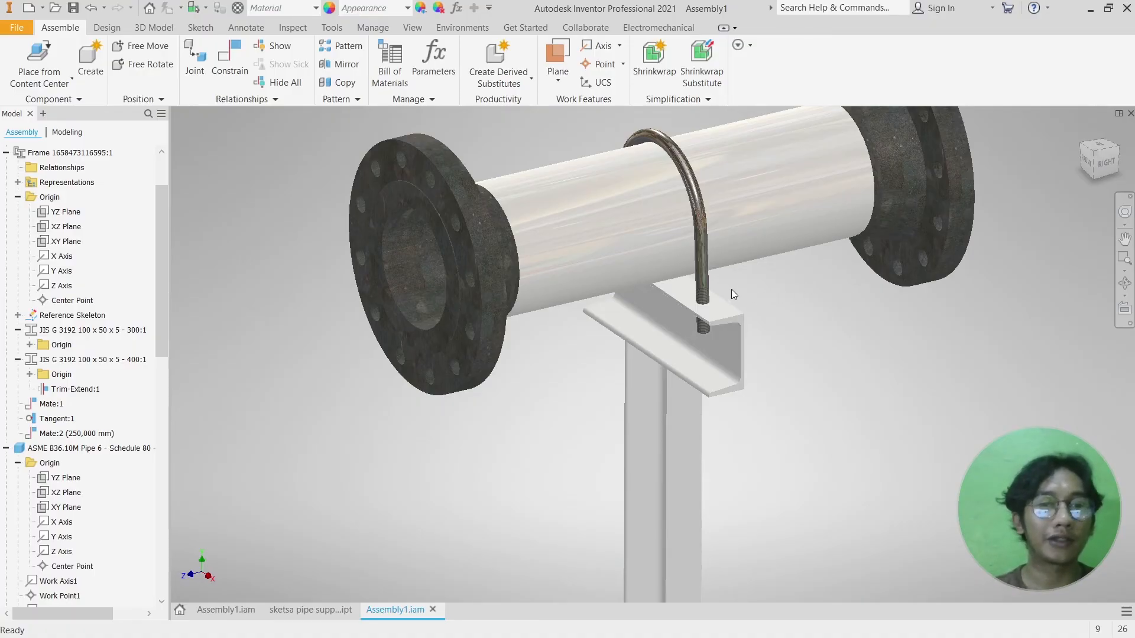
pyautogui.moveTo(740, 279); pyautogui.dragTo(768, 313, button='middle')
pyautogui.scroll(-5, 693, 305)
pyautogui.moveTo(693, 305)
pyautogui.keyDown('shift'); pyautogui.mouseDown(button='middle')
pyautogui.moveTo(702, 344)
pyautogui.moveTo(686, 302)
pyautogui.mouseUp(button='middle'); pyautogui.keyUp('shift')
pyautogui.keyDown('shift'); pyautogui.moveTo(706, 343); pyautogui.dragTo(676, 322, button='middle'); pyautogui.keyUp('shift')
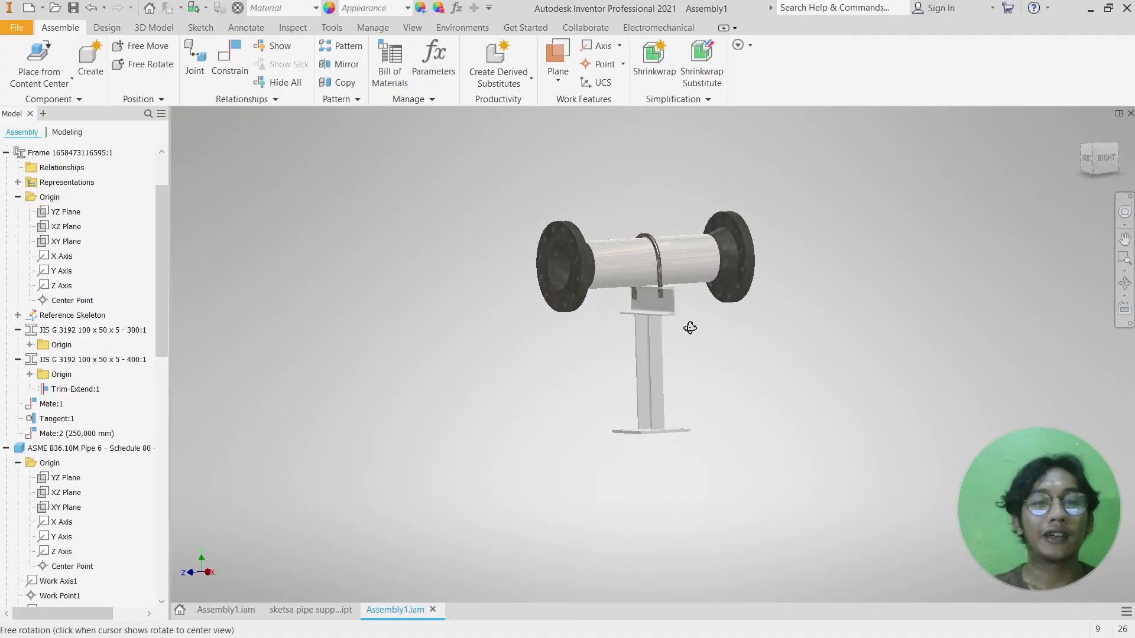
# - Switch to the finished reference assembly and select the support frame with its footing
pyautogui.click(227, 611)
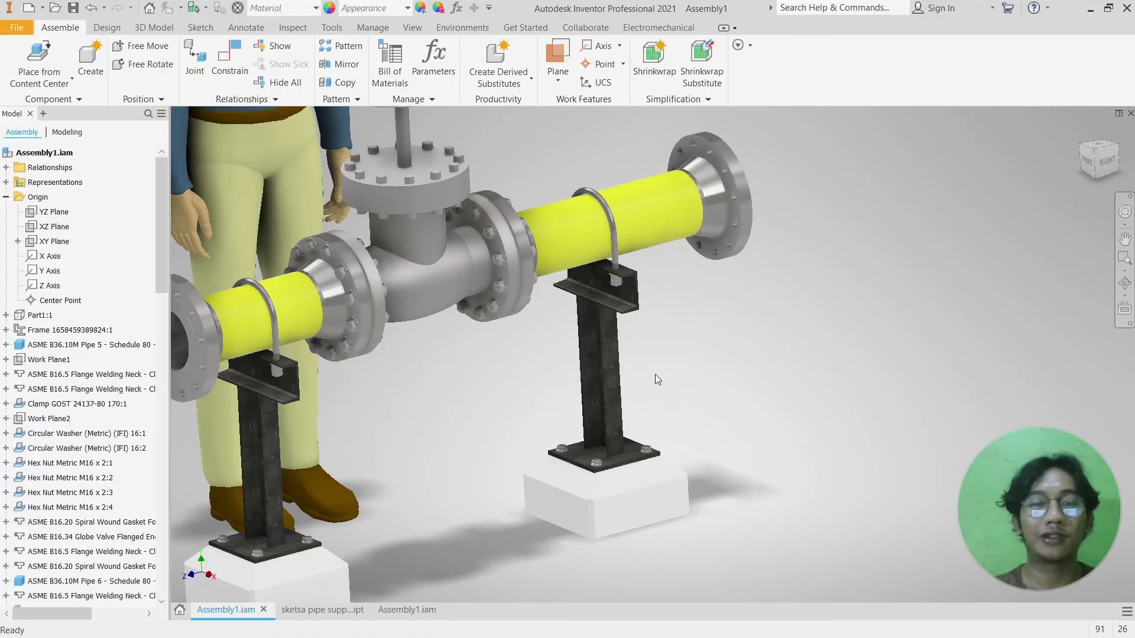
pyautogui.click(570, 493)
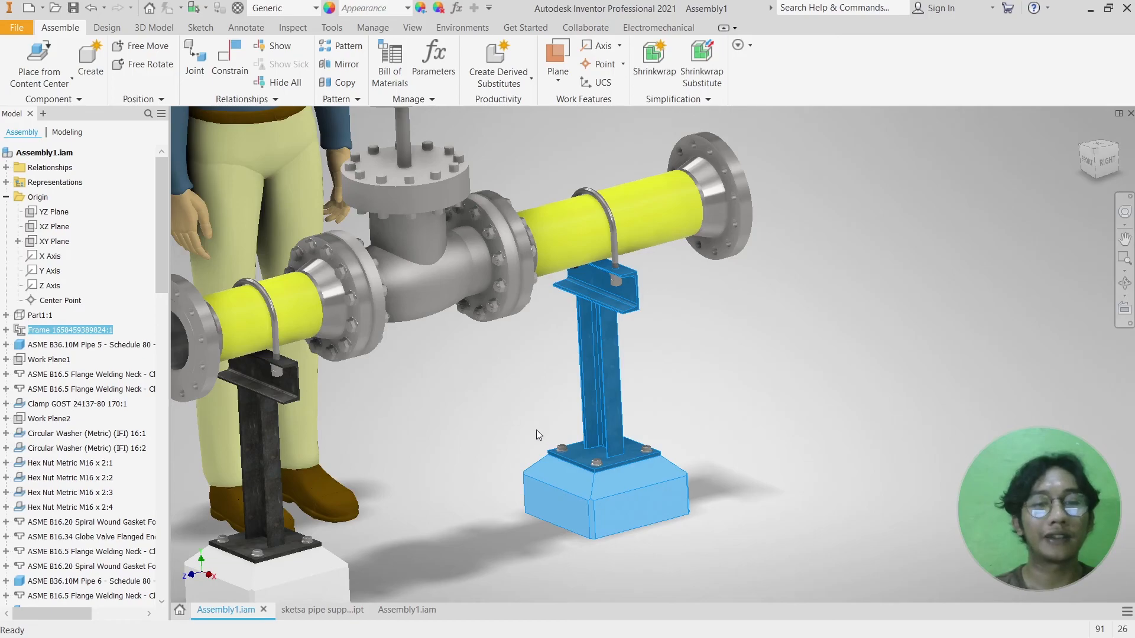
# - Examine the bolted base plate and footing in the reference assembly, and return to the pipe support assembly
pyautogui.click(521, 385)
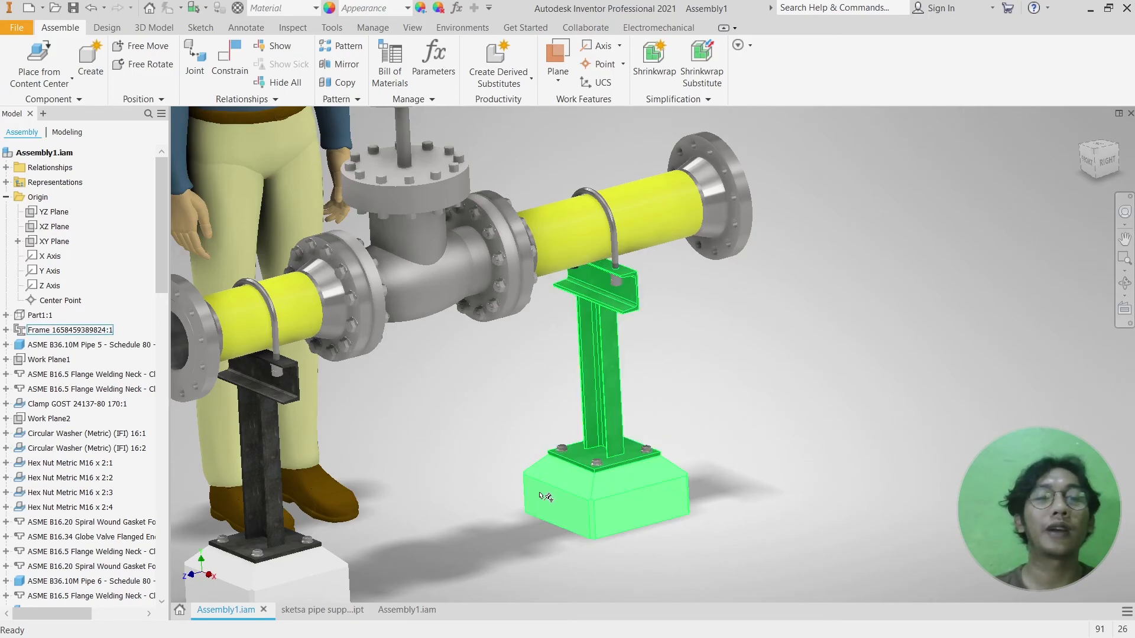
pyautogui.scroll(5, 543, 491)
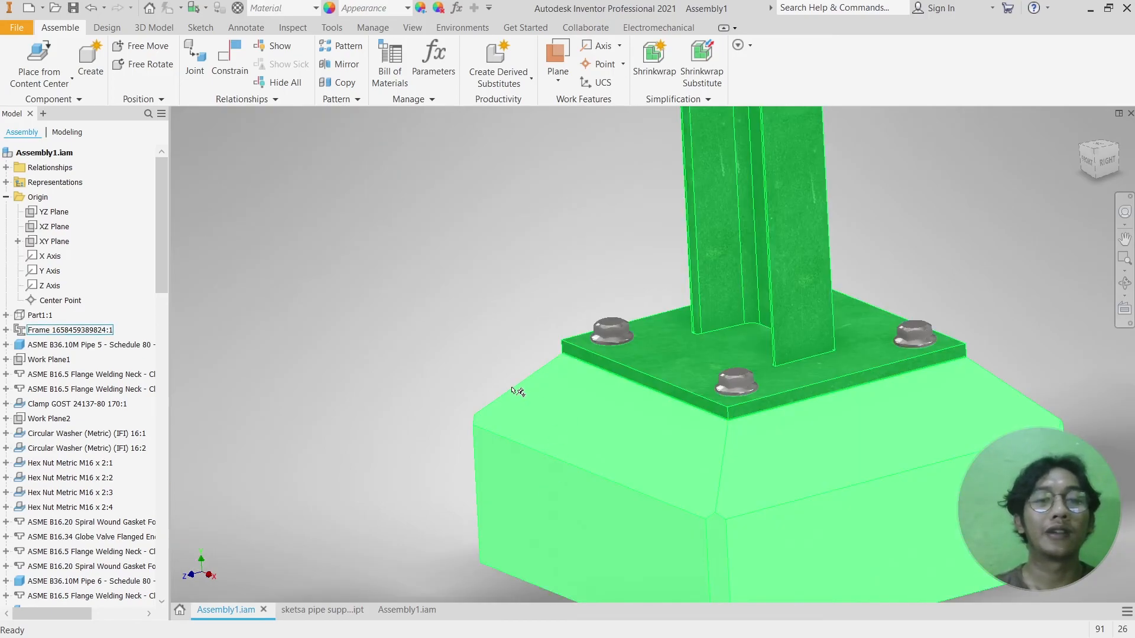
pyautogui.scroll(-5, 514, 390)
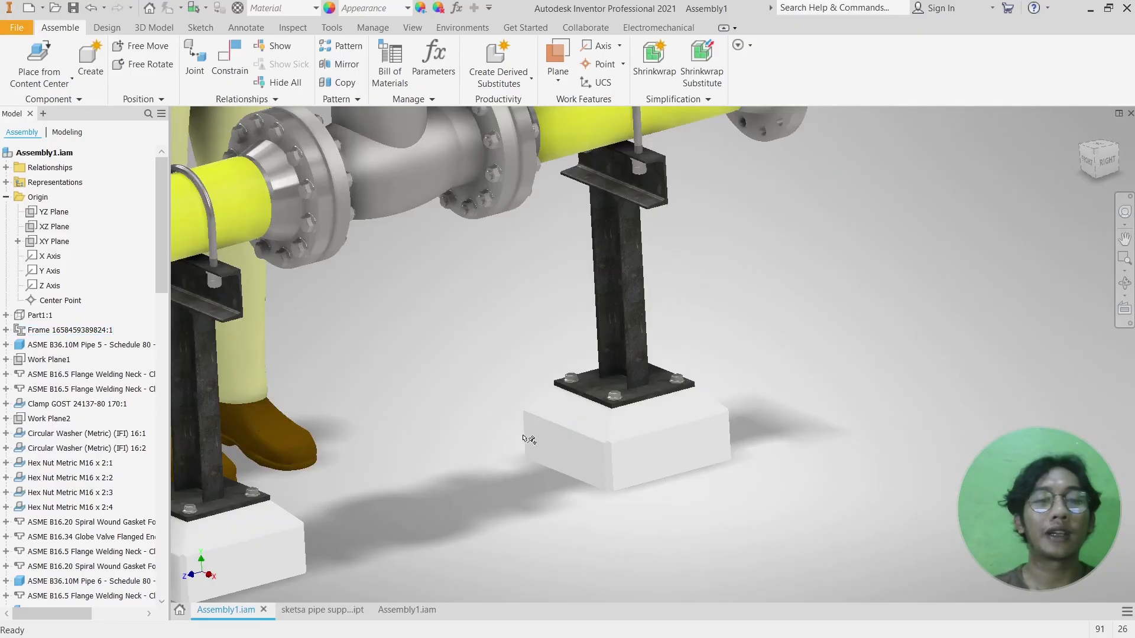
pyautogui.click(420, 612)
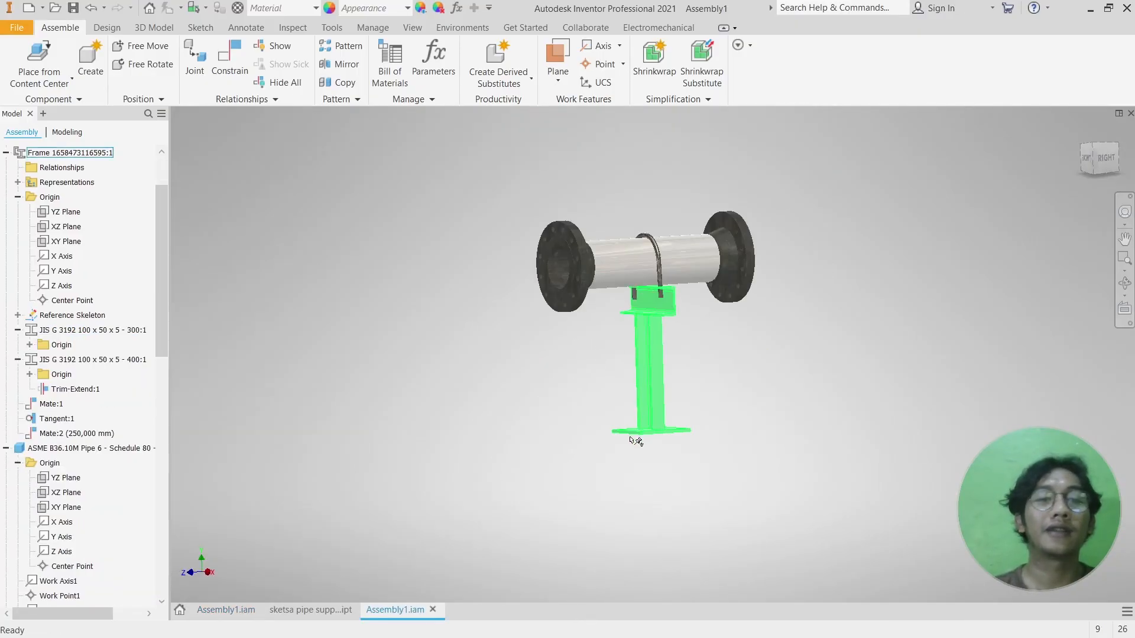
pyautogui.scroll(3, 635, 439)
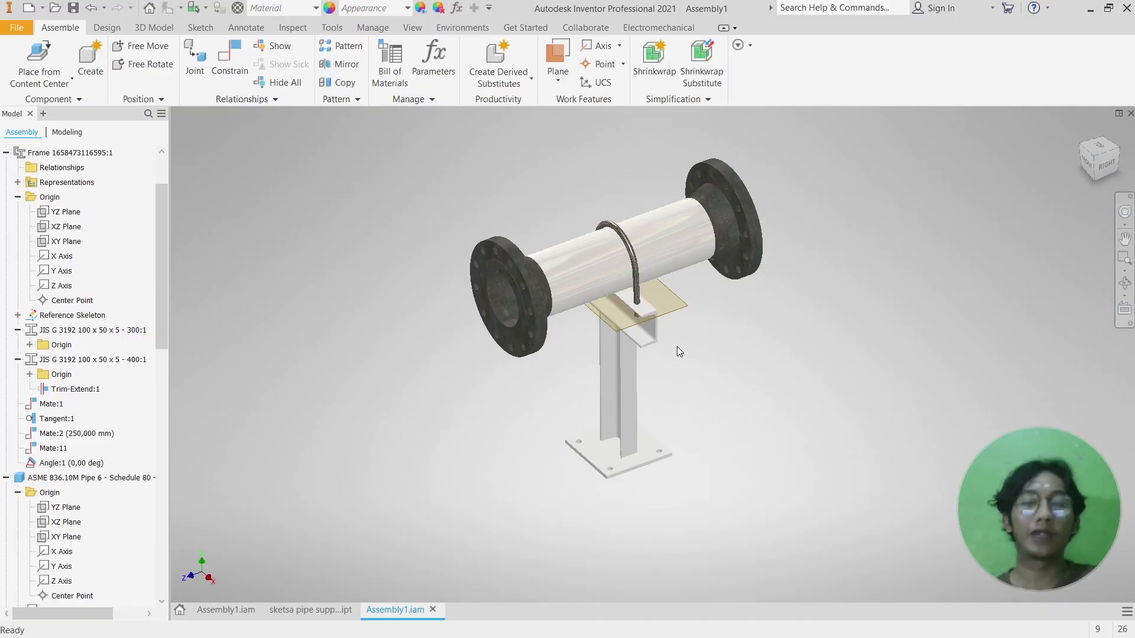
# - Compare the reference assembly's complete valve and pipe layout on its two supports with the pipe support assembly
pyautogui.click(235, 608)
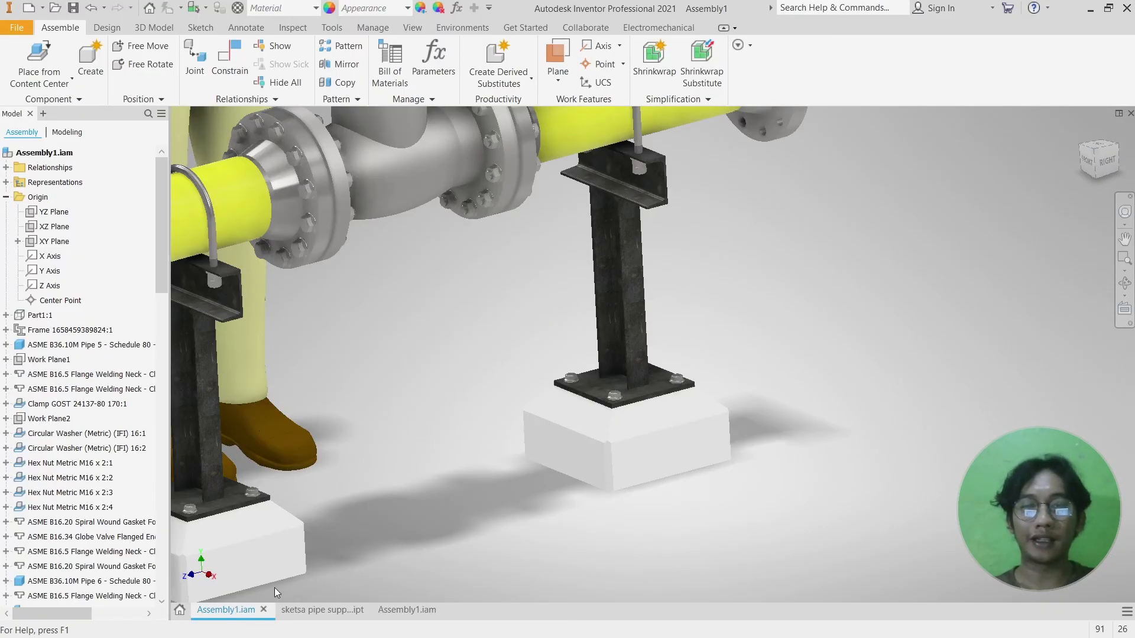
pyautogui.moveTo(460, 399); pyautogui.dragTo(517, 426, button='middle')
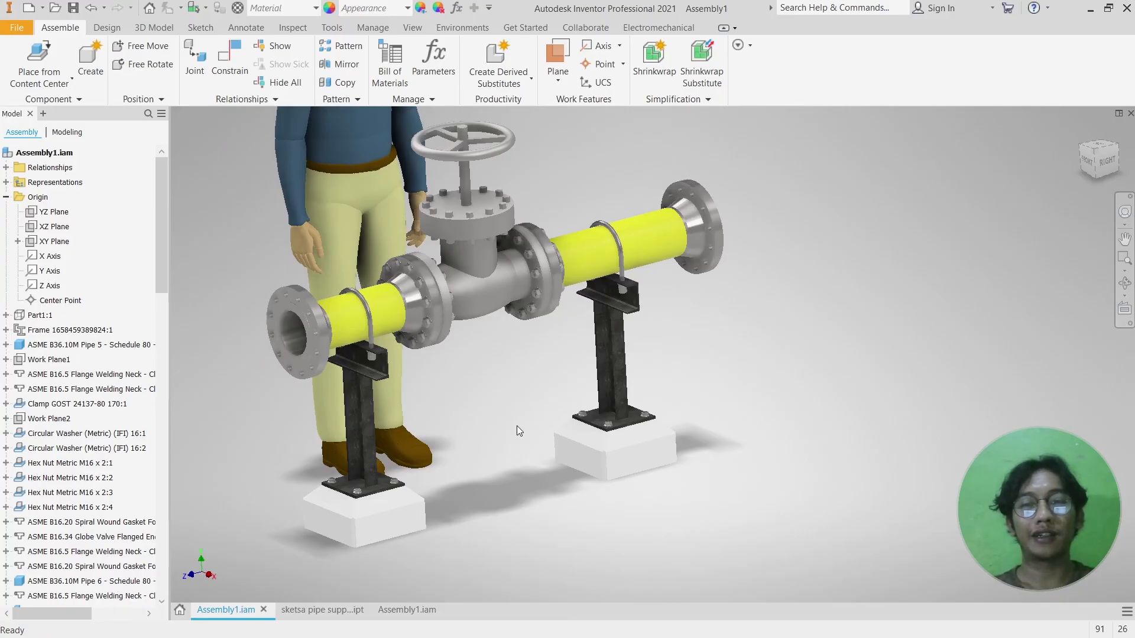
pyautogui.click(396, 608)
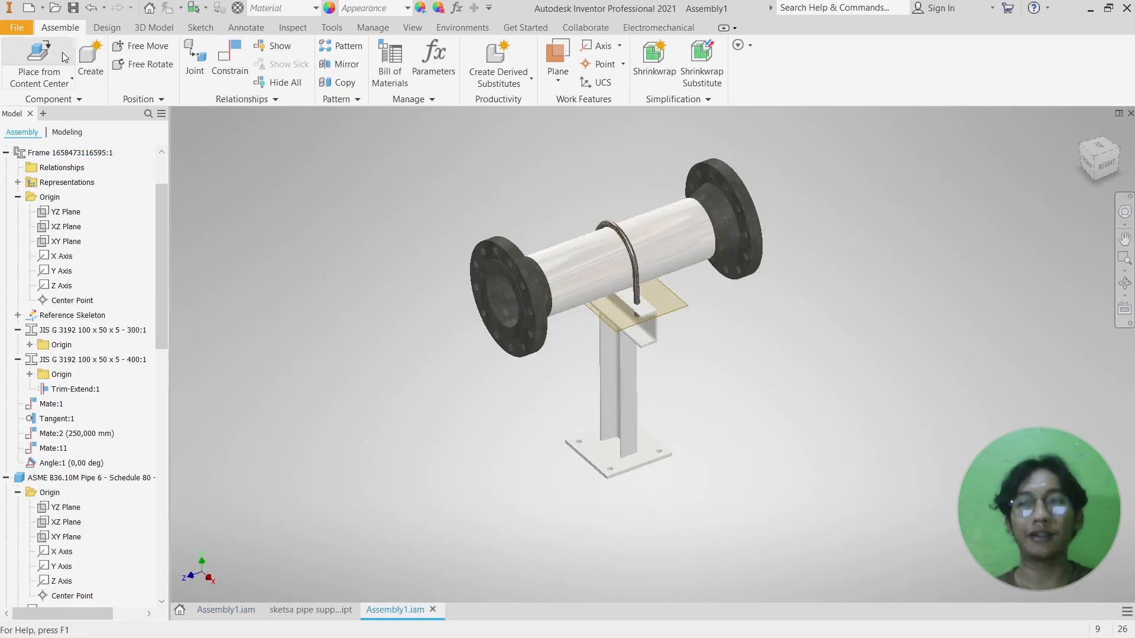
pyautogui.click(226, 609)
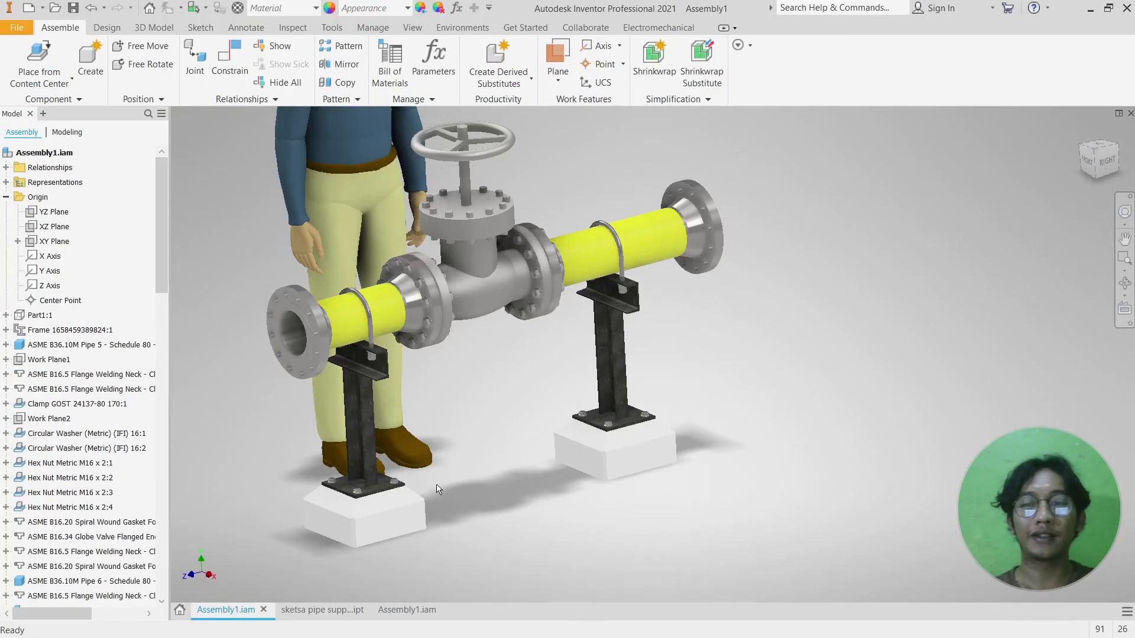
pyautogui.click(397, 609)
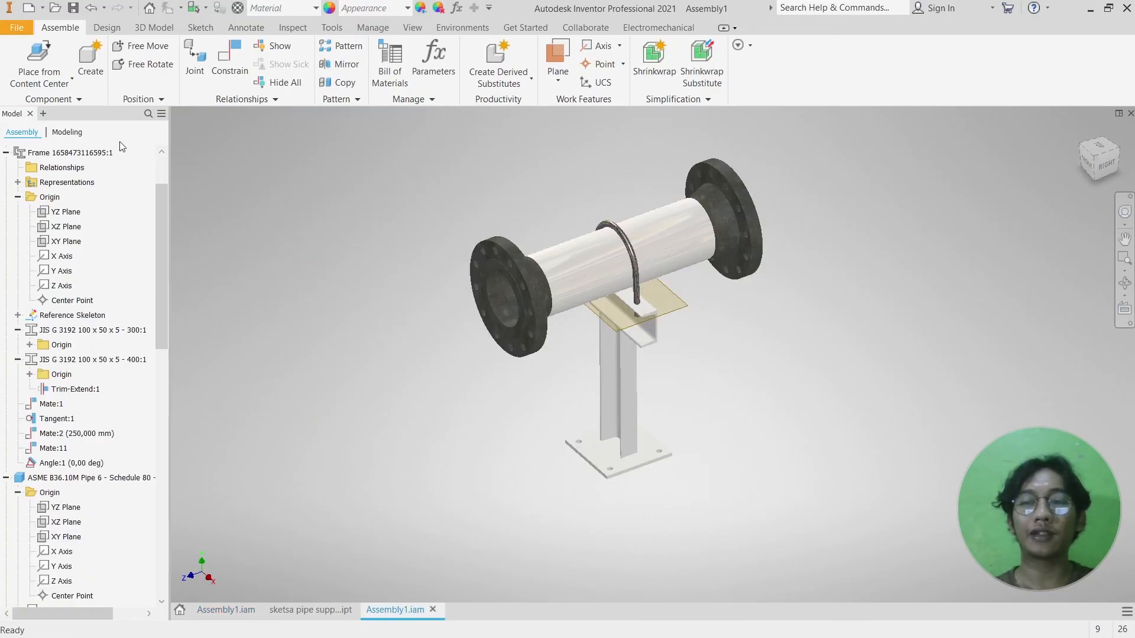
# - Browse the Content Center categories, including Tube & Pipe, Sheet Metal, Mold, Features and Fasteners
pyautogui.click(51, 56)
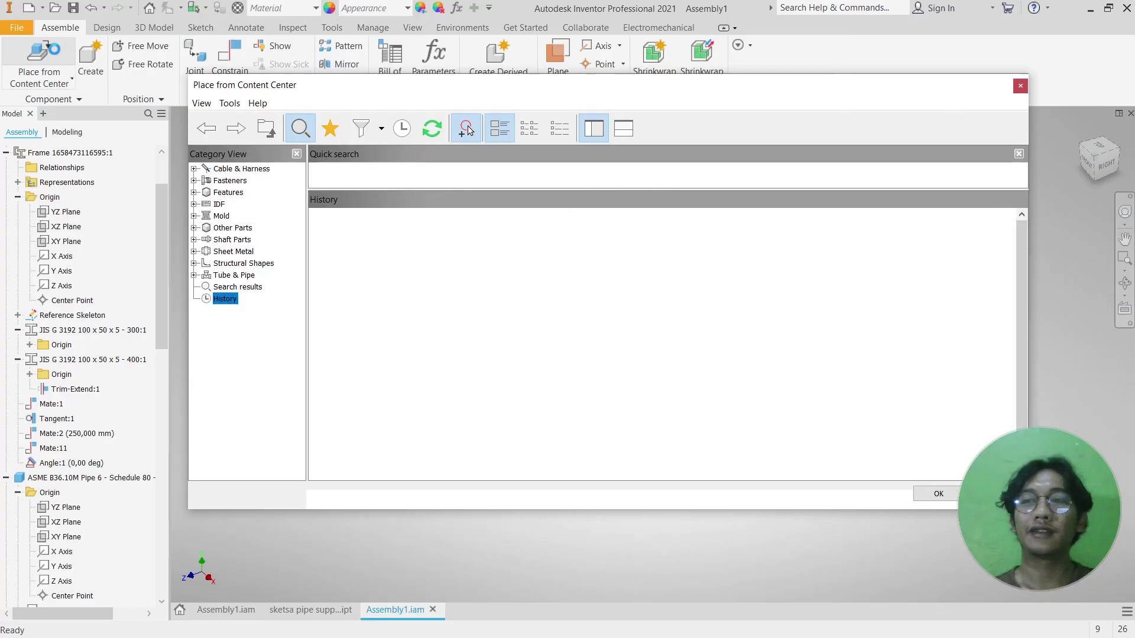
pyautogui.scroll(-1, 693, 286)
pyautogui.scroll(1, 715, 302)
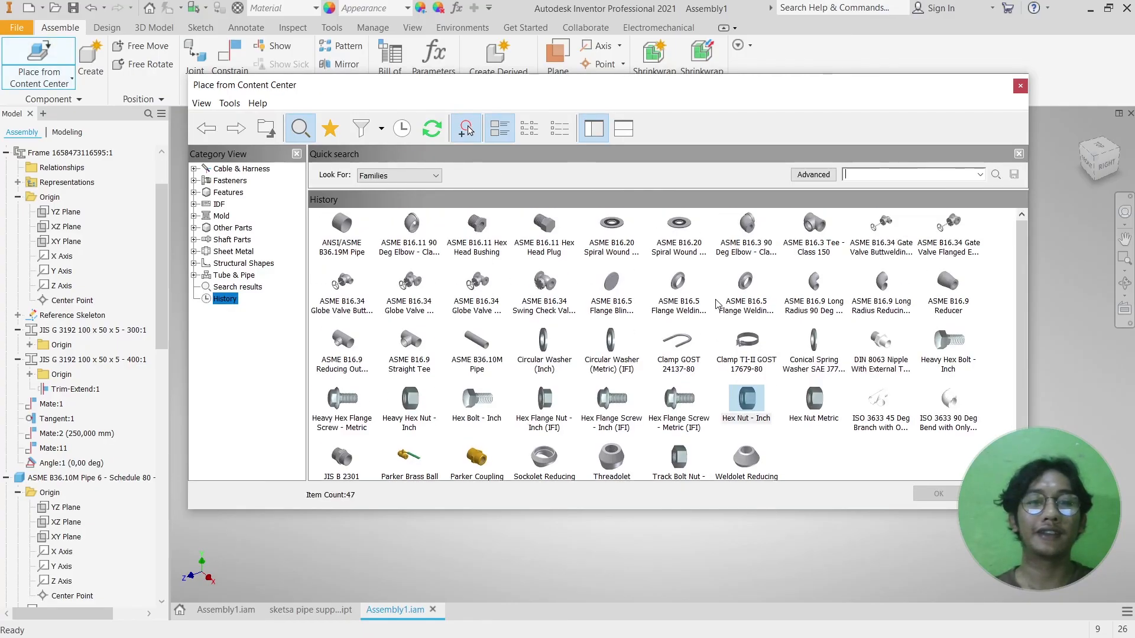
pyautogui.click(232, 277)
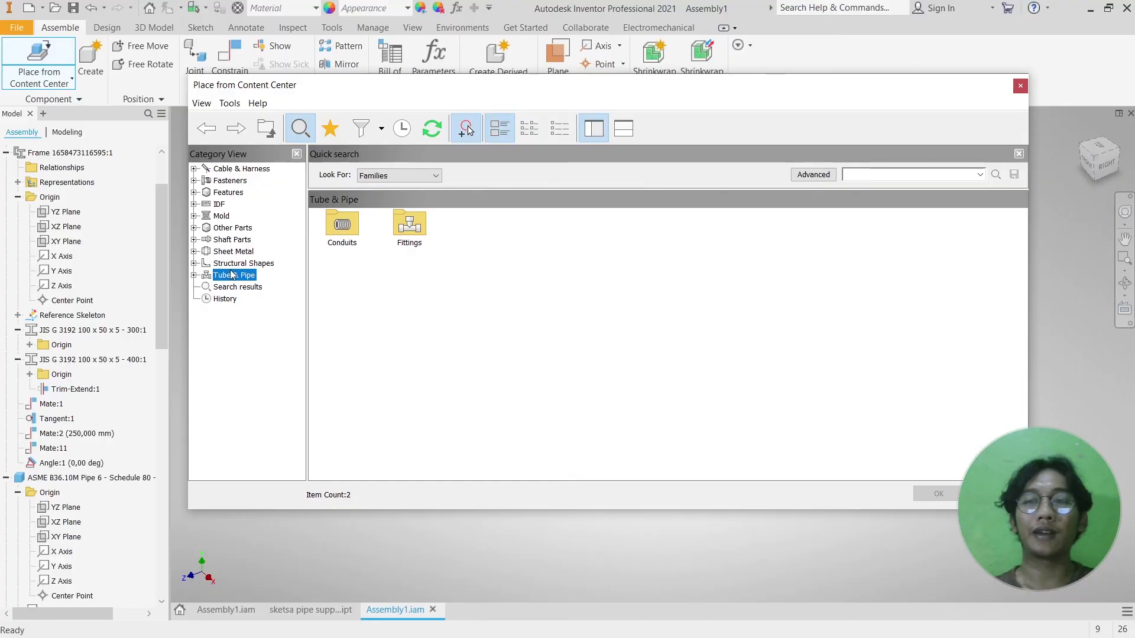
pyautogui.click(239, 251)
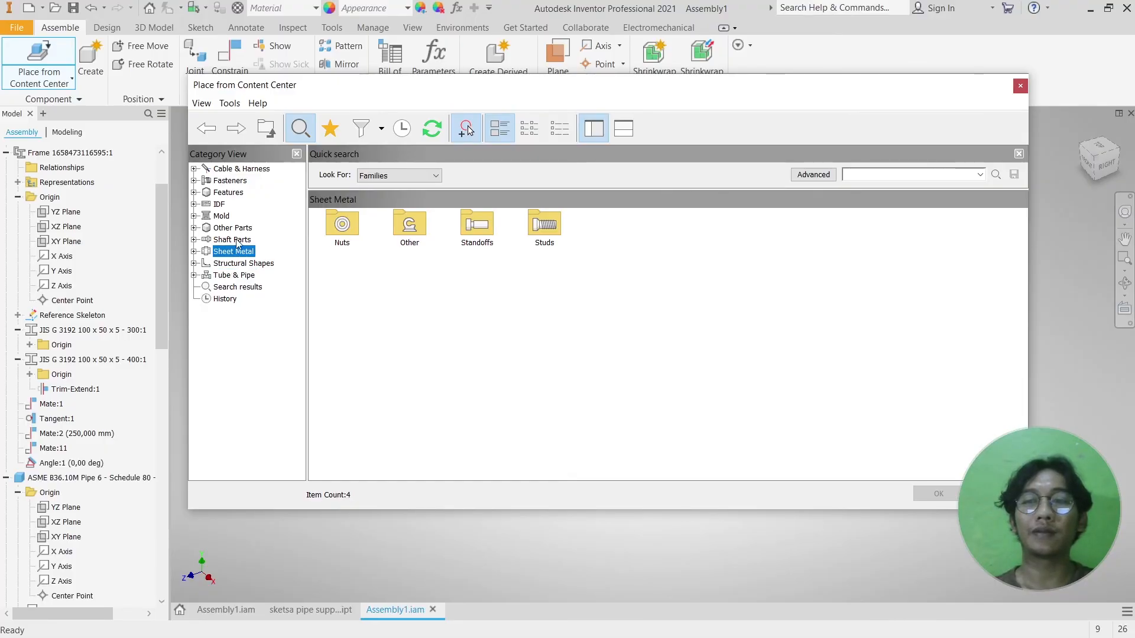
pyautogui.click(221, 216)
pyautogui.click(236, 193)
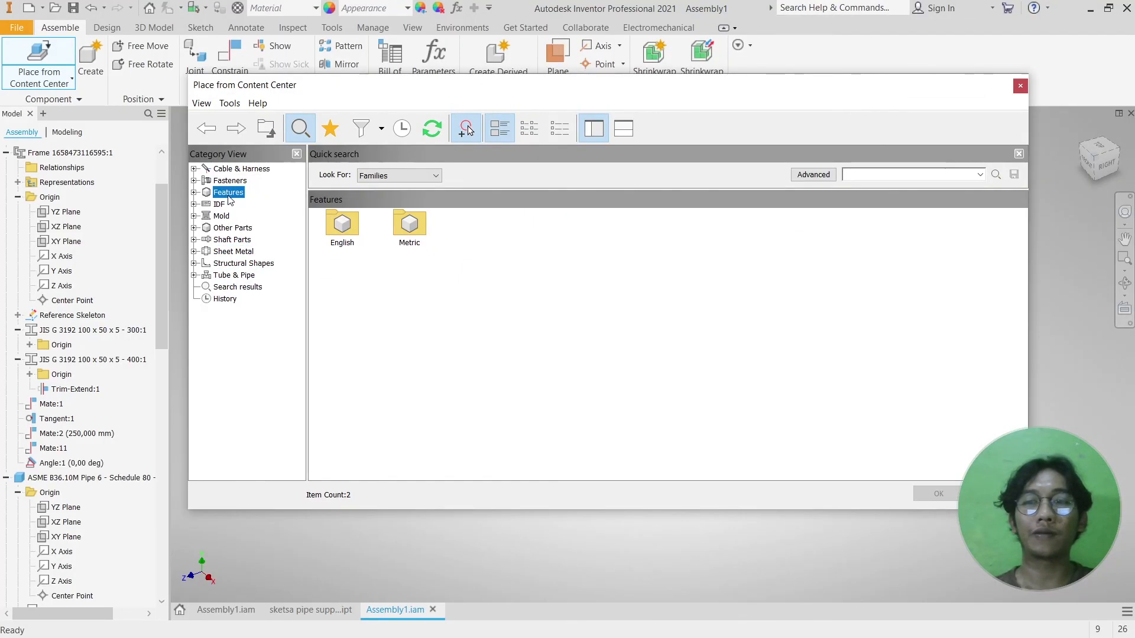
pyautogui.click(236, 180)
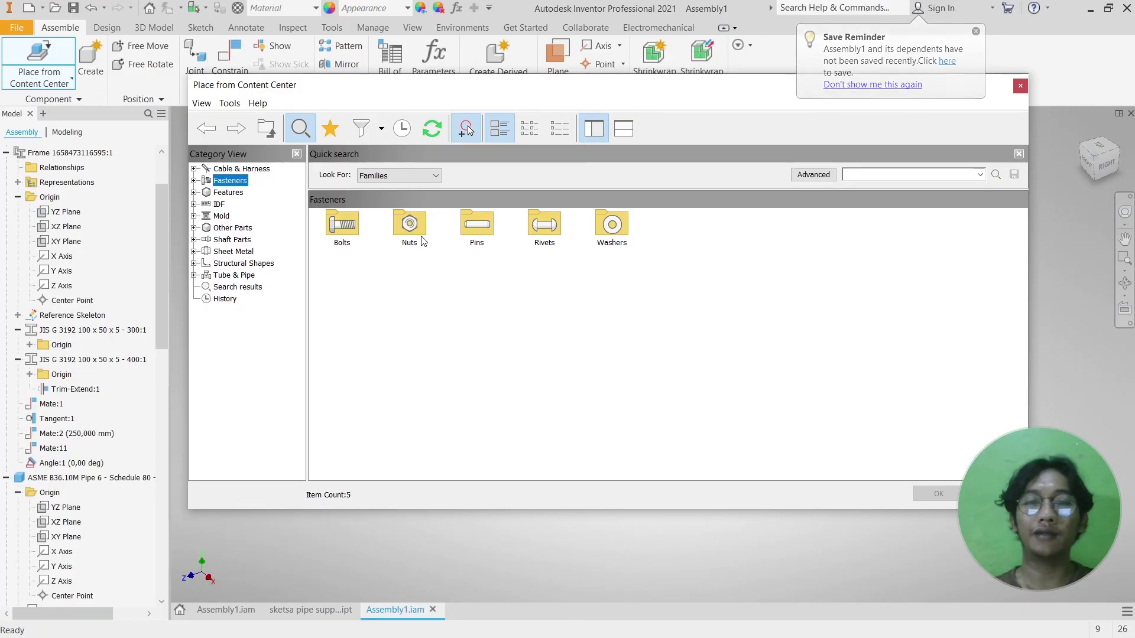
pyautogui.click(223, 276)
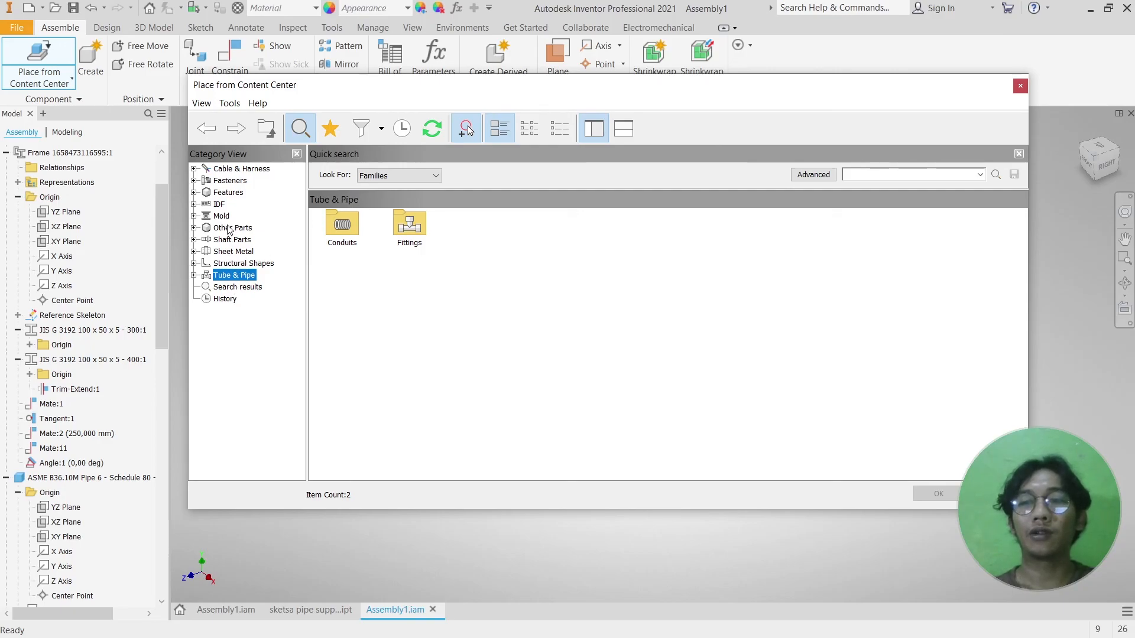
# - Search the Content Center for "valve", look through the valve families, and close the library without placing a part
pyautogui.click(871, 173)
pyautogui.write('valve')
pyautogui.press('Return')
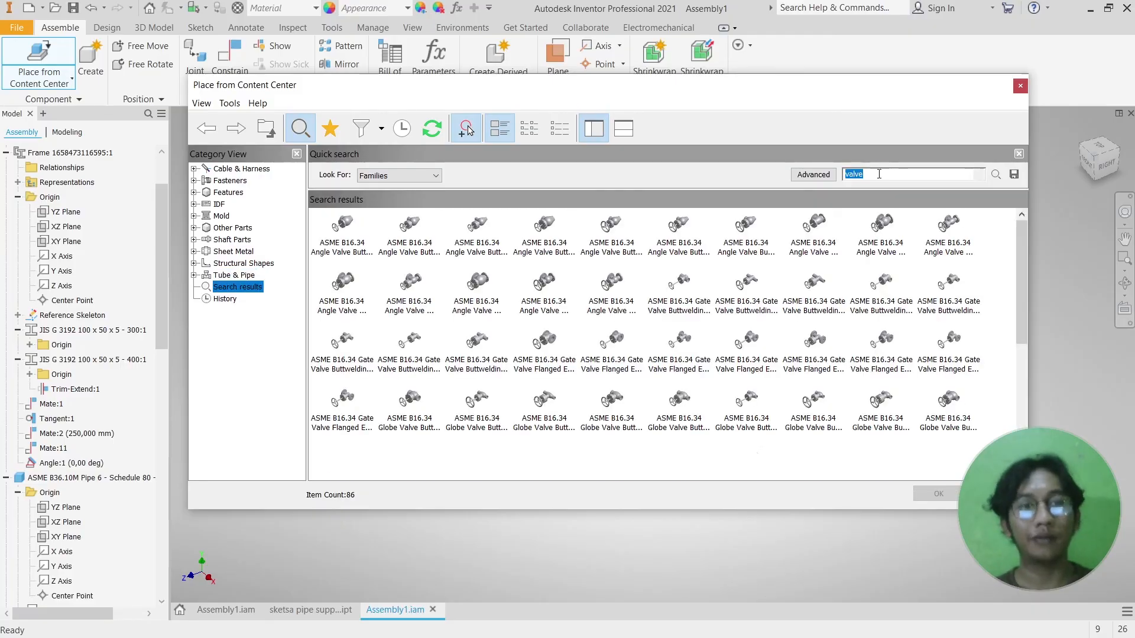
pyautogui.scroll(-5, 827, 337)
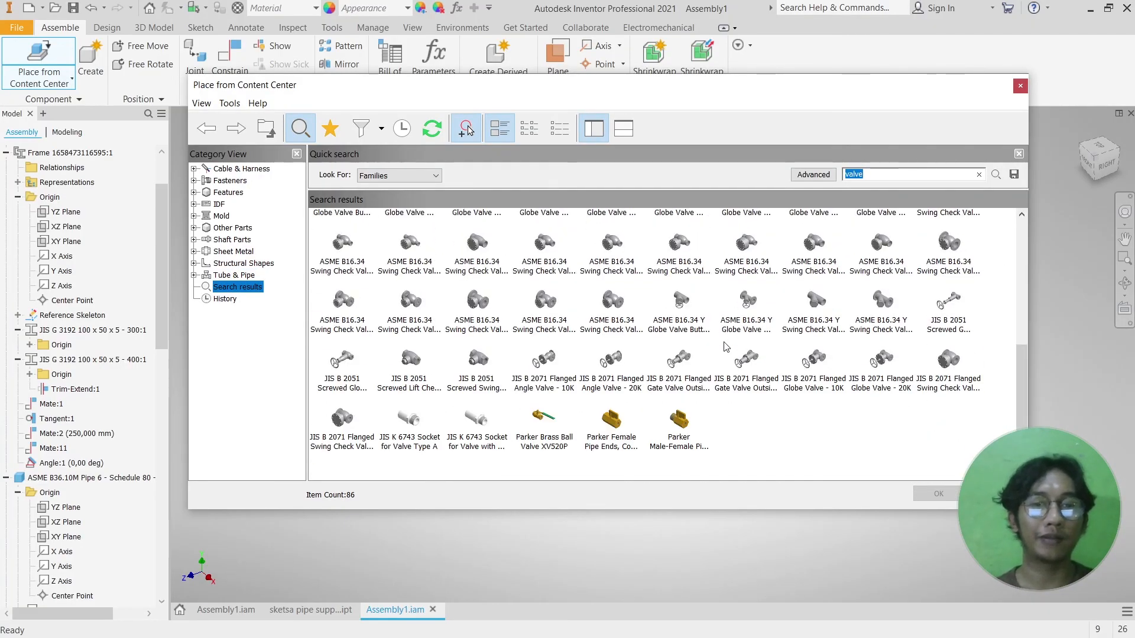
pyautogui.scroll(5, 726, 348)
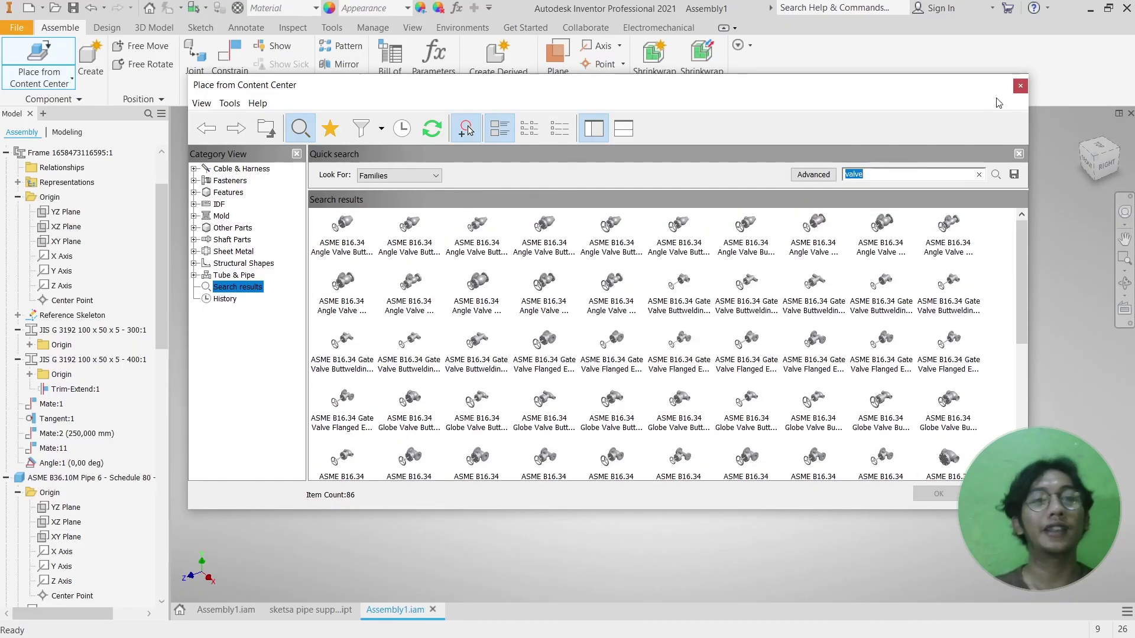
pyautogui.moveTo(973, 95); pyautogui.dragTo(961, 137)
pyautogui.click(1009, 129)
pyautogui.moveTo(732, 296); pyautogui.dragTo(803, 296, button='middle')
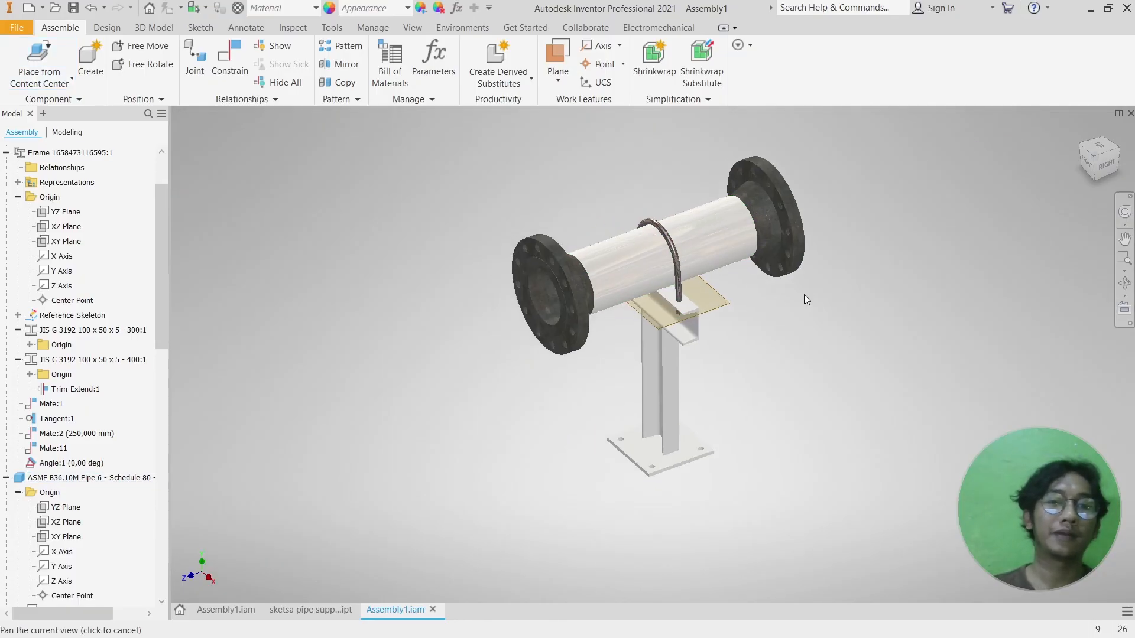